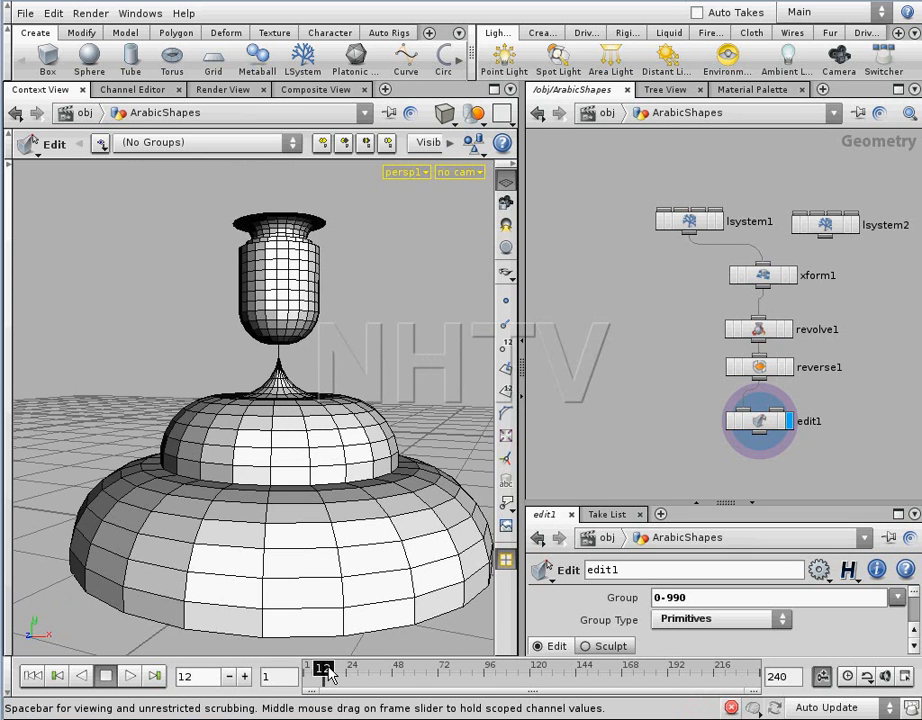
Delete the edit1 node and move the timeline to frame 17 to generate another shape.
{"action": "left_click", "coordinate": [784, 427]}
{"action": "key", "text": "Delete"}
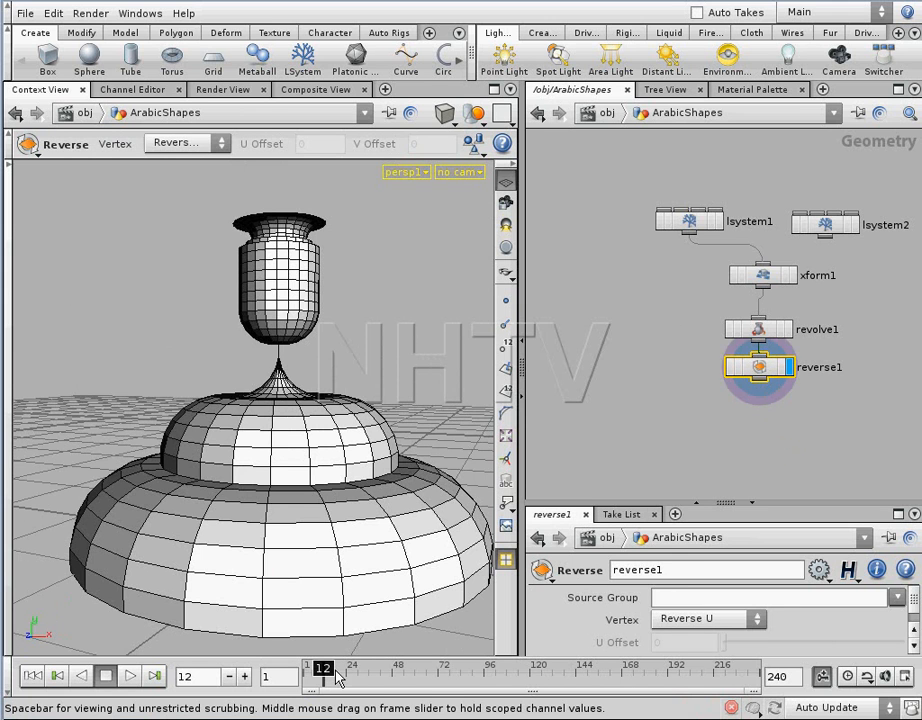
{"action": "left_click_drag", "start_coordinate": [335, 677], "coordinate": [343, 678]}
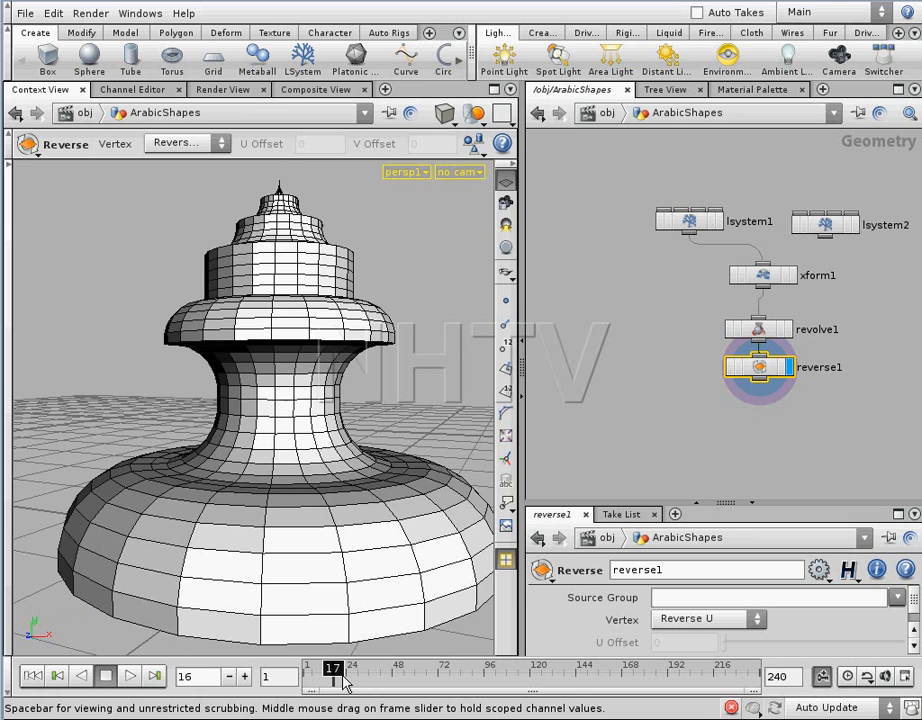
Show lsystem1's geometry parameters in an enlarged parameter area and set User generations to 10.
{"action": "left_click", "coordinate": [690, 222]}
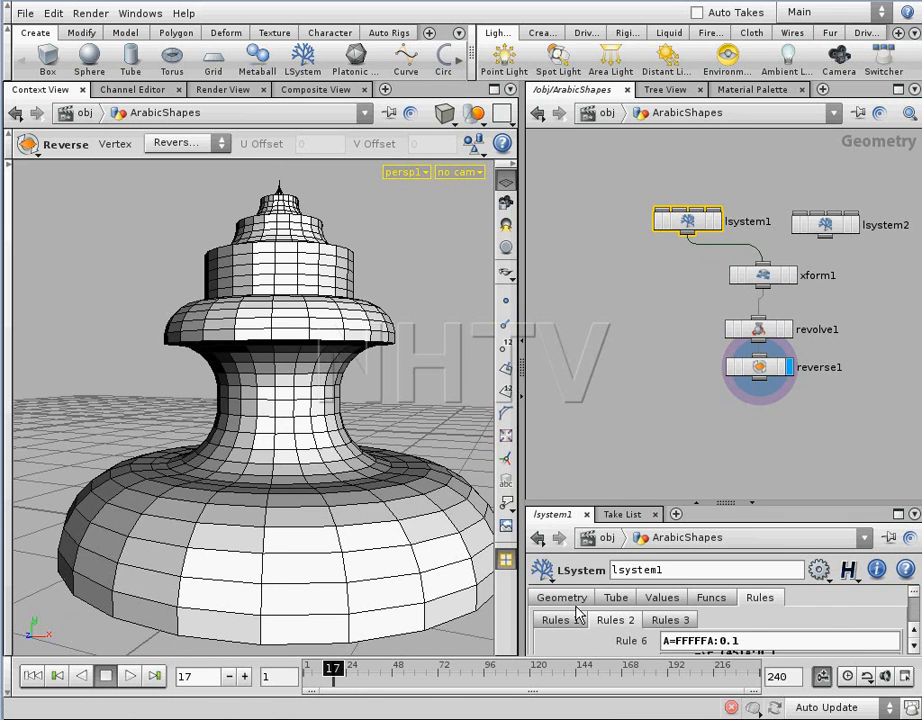
{"action": "left_click_drag", "start_coordinate": [727, 502], "coordinate": [727, 358]}
{"action": "middle_click_drag", "start_coordinate": [681, 192], "coordinate": [677, 321]}
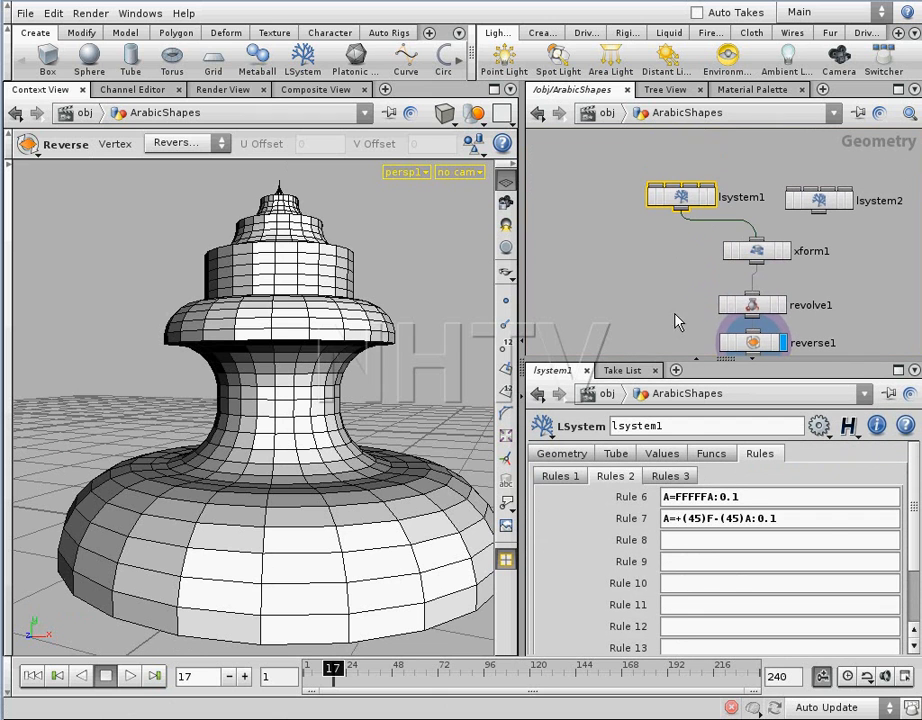
{"action": "left_click", "coordinate": [566, 454]}
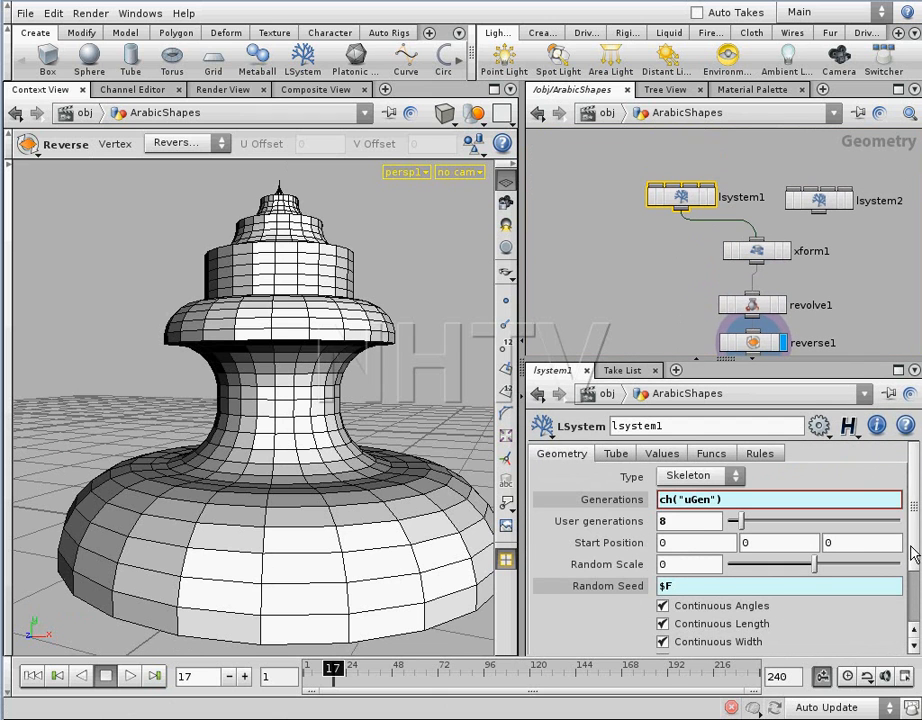
{"action": "left_click_drag", "start_coordinate": [913, 555], "coordinate": [905, 566]}
{"action": "mouse_move", "coordinate": [333, 668]}
{"action": "left_mouse_down"}
{"action": "mouse_move", "coordinate": [321, 668]}
{"action": "mouse_move", "coordinate": [338, 671]}
{"action": "left_mouse_up"}
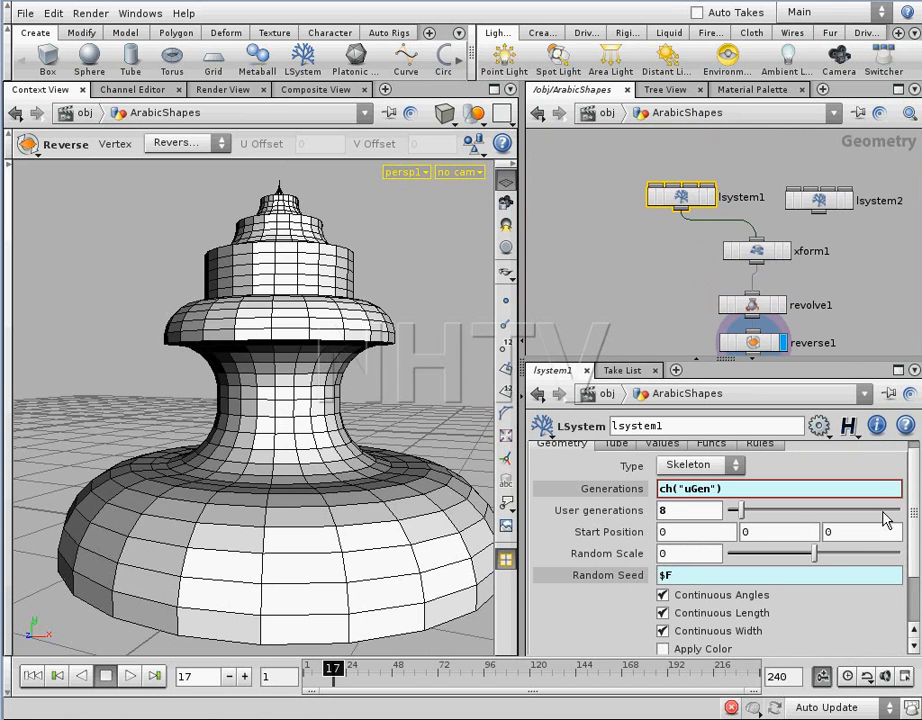
{"action": "scroll", "coordinate": [913, 535], "scroll_direction": "up", "scroll_amount": 1}
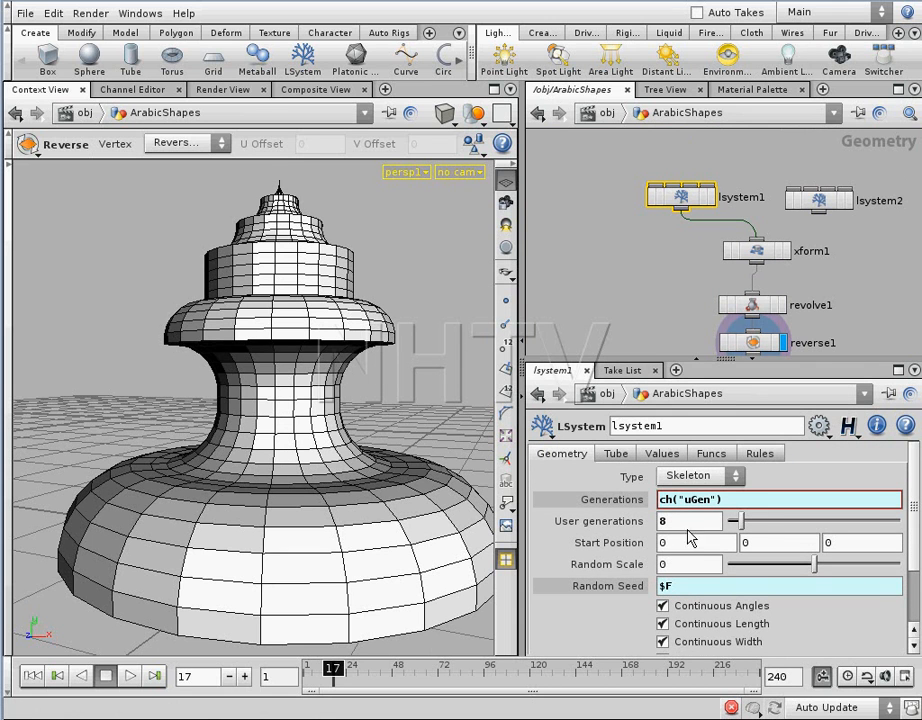
{"action": "mouse_move", "coordinate": [741, 531]}
{"action": "left_mouse_down"}
{"action": "mouse_move", "coordinate": [763, 527]}
{"action": "mouse_move", "coordinate": [745, 533]}
{"action": "mouse_move", "coordinate": [735, 521]}
{"action": "mouse_move", "coordinate": [753, 526]}
{"action": "mouse_move", "coordinate": [732, 523]}
{"action": "left_mouse_up"}
{"action": "middle_click_drag", "start_coordinate": [322, 332], "coordinate": [300, 484], "text": "alt"}
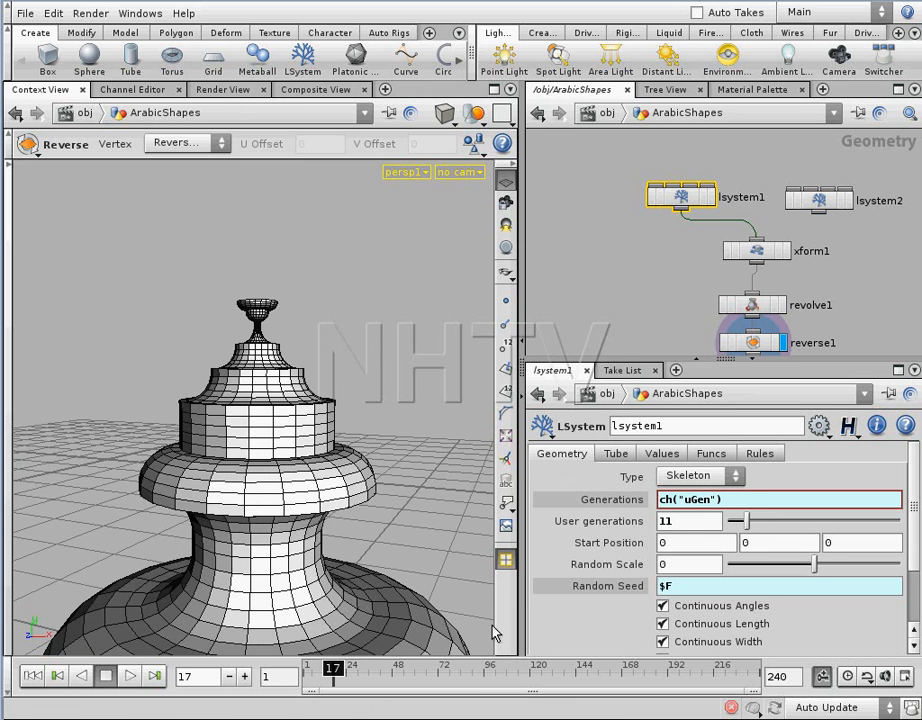
{"action": "mouse_move", "coordinate": [748, 527]}
{"action": "left_mouse_down"}
{"action": "mouse_move", "coordinate": [766, 525]}
{"action": "mouse_move", "coordinate": [742, 525]}
{"action": "left_mouse_up"}
Raise lsystem1's Step Size Scale to 0.94.
{"action": "left_click", "coordinate": [618, 454]}
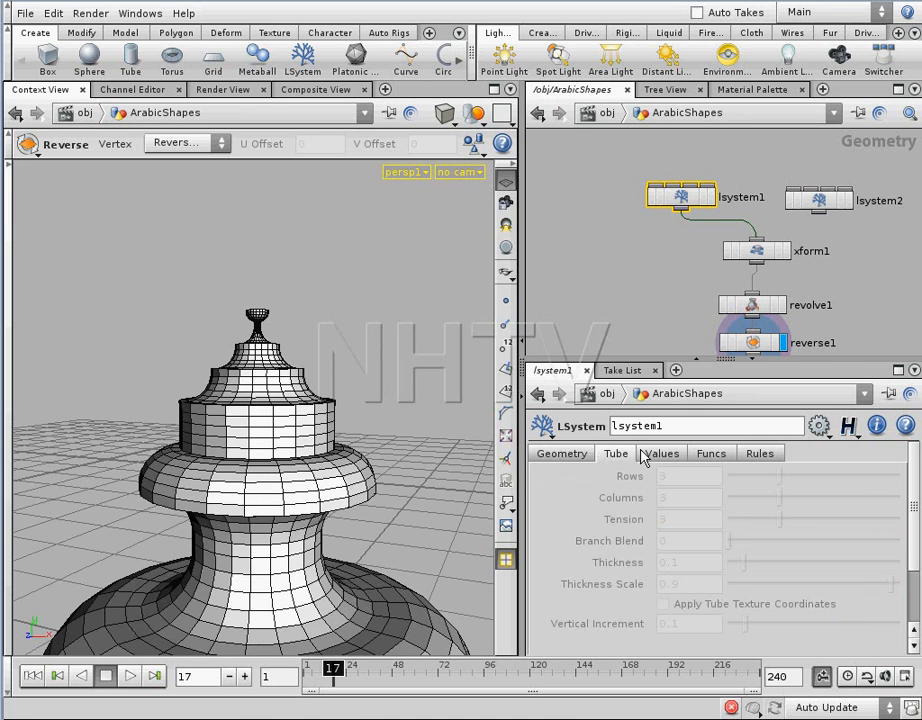
{"action": "left_click", "coordinate": [668, 457]}
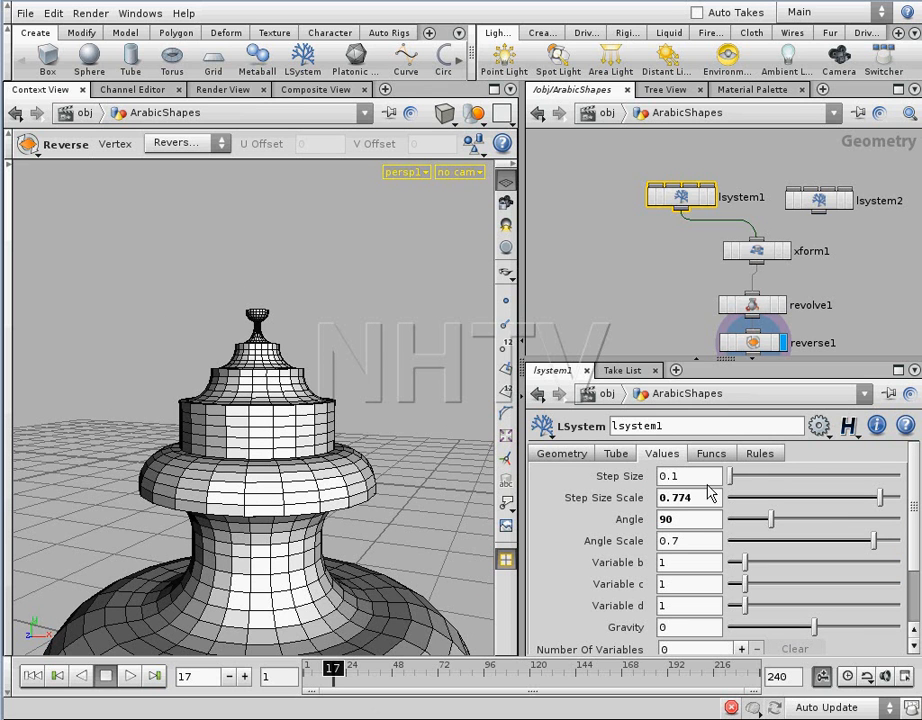
{"action": "left_click_drag", "start_coordinate": [878, 500], "coordinate": [896, 502]}
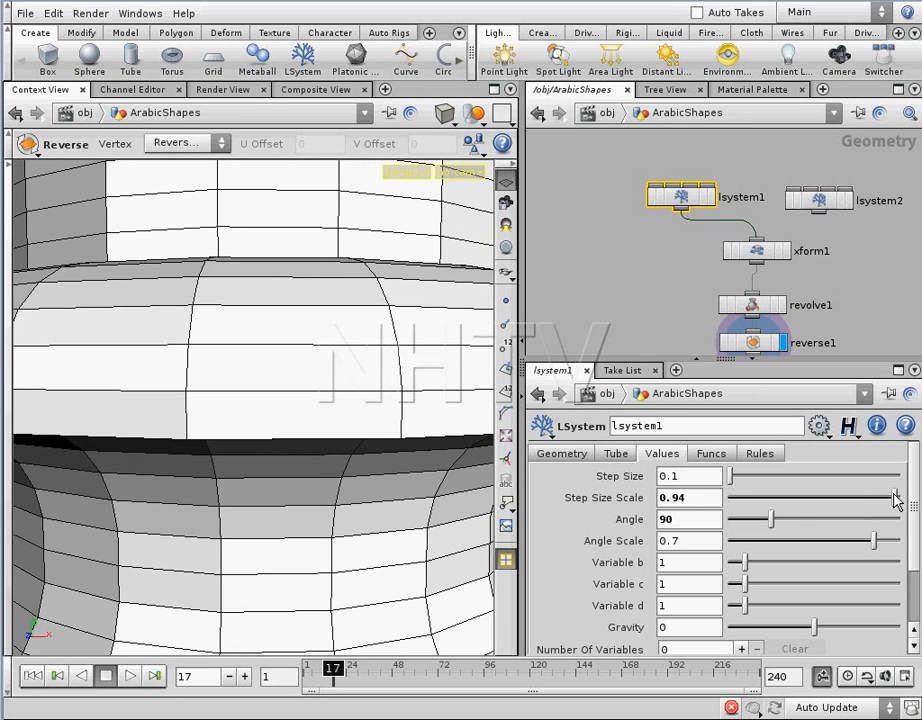
Set lsystem1's User generations to 27 and frame the taller tower in the viewport.
{"action": "left_click", "coordinate": [561, 453]}
{"action": "key", "text": "Escape"}
{"action": "right_click_drag", "start_coordinate": [354, 470], "coordinate": [360, 510]}
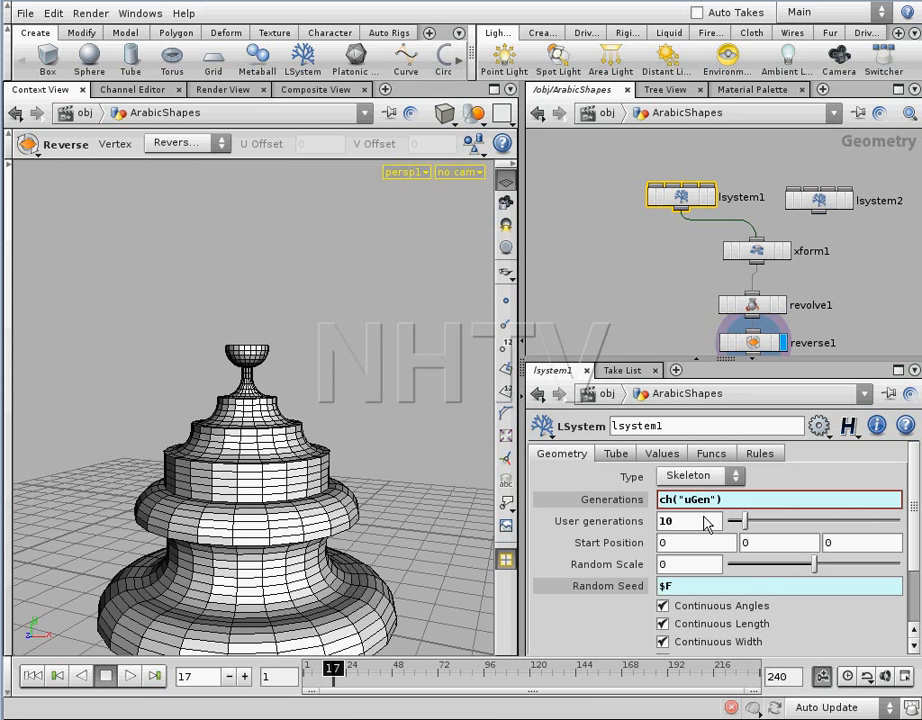
{"action": "left_click_drag", "start_coordinate": [747, 521], "coordinate": [777, 521]}
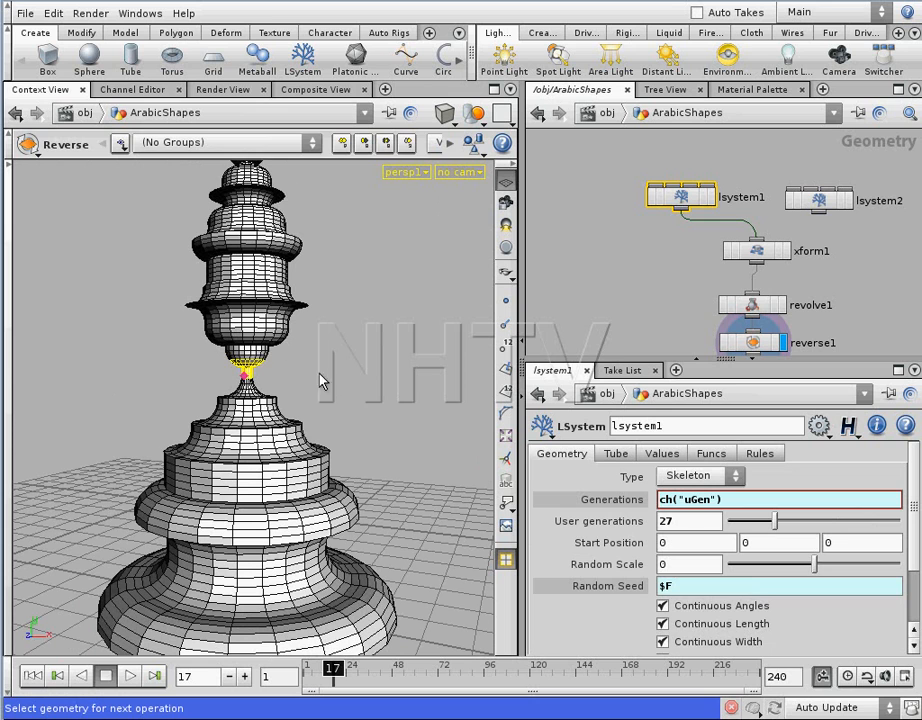
{"action": "key", "text": "space"}
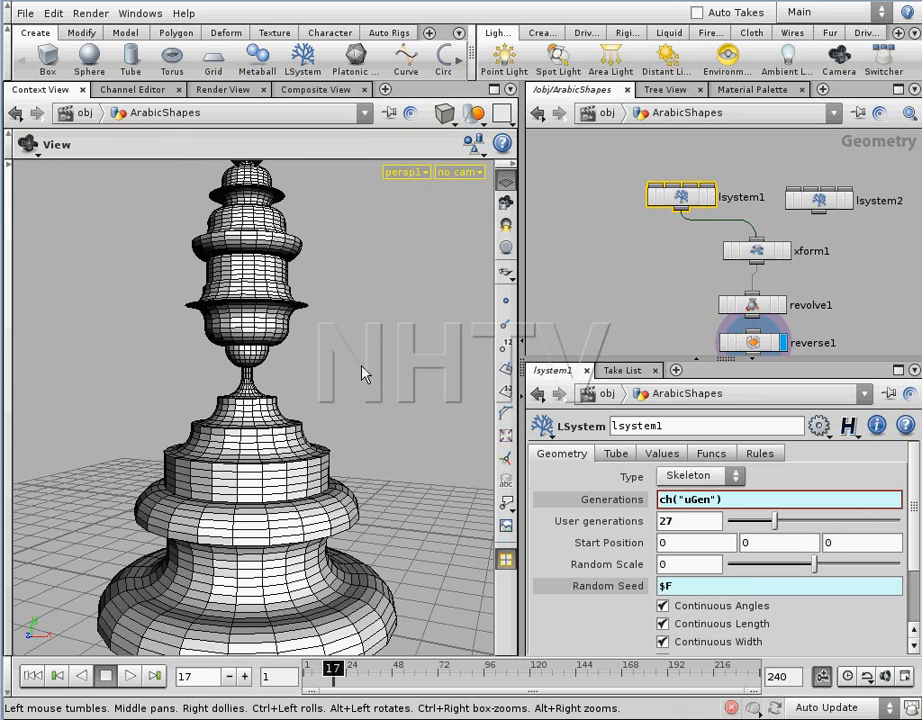
{"action": "middle_click_drag", "start_coordinate": [696, 305], "coordinate": [651, 251]}
{"action": "middle_click_drag", "start_coordinate": [331, 251], "coordinate": [356, 346]}
{"action": "right_click_drag", "start_coordinate": [356, 346], "coordinate": [313, 370]}
Move the timeline to frame 32 and display the shape smooth shaded without wireframe lines.
{"action": "left_click", "coordinate": [341, 676]}
{"action": "left_click_drag", "start_coordinate": [341, 676], "coordinate": [368, 678]}
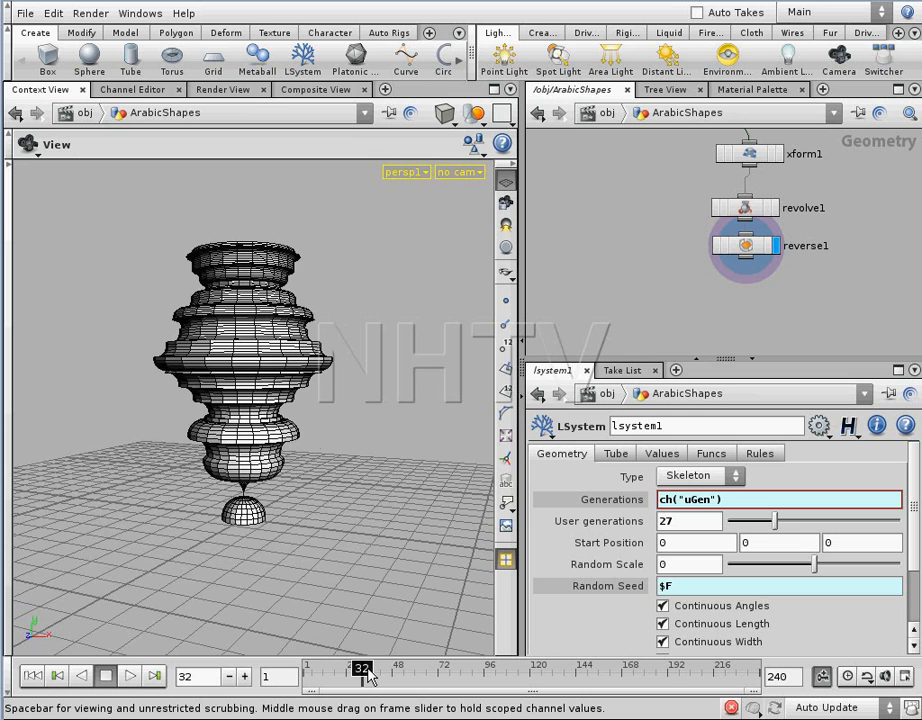
{"action": "left_click", "coordinate": [446, 114]}
{"action": "left_click", "coordinate": [476, 251]}
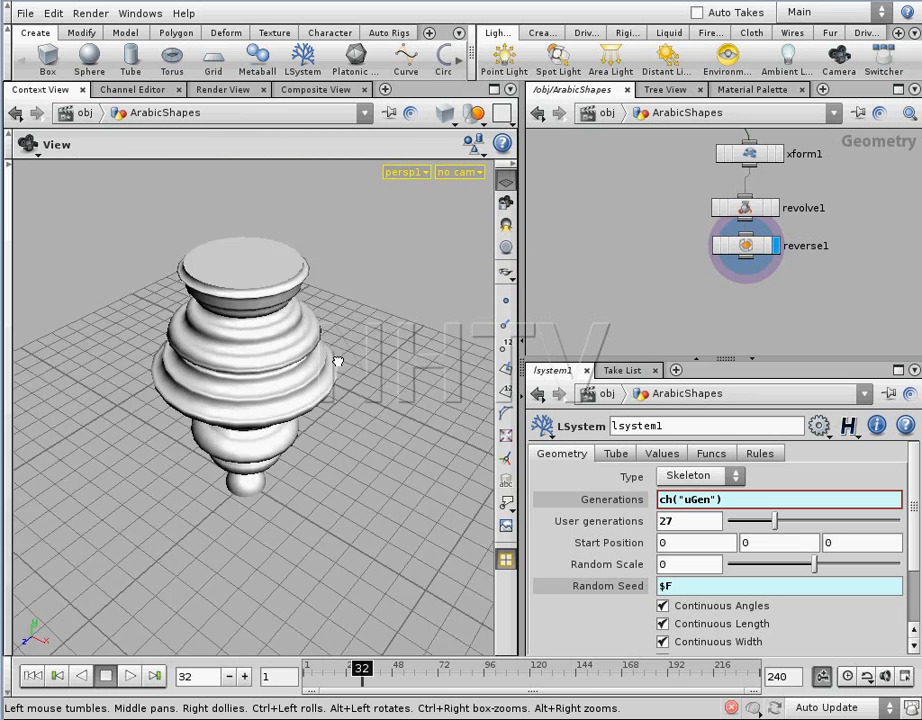
Add a Facet node after reverse1 and make it the displayed node.
{"action": "middle_click_drag", "start_coordinate": [692, 235], "coordinate": [665, 267]}
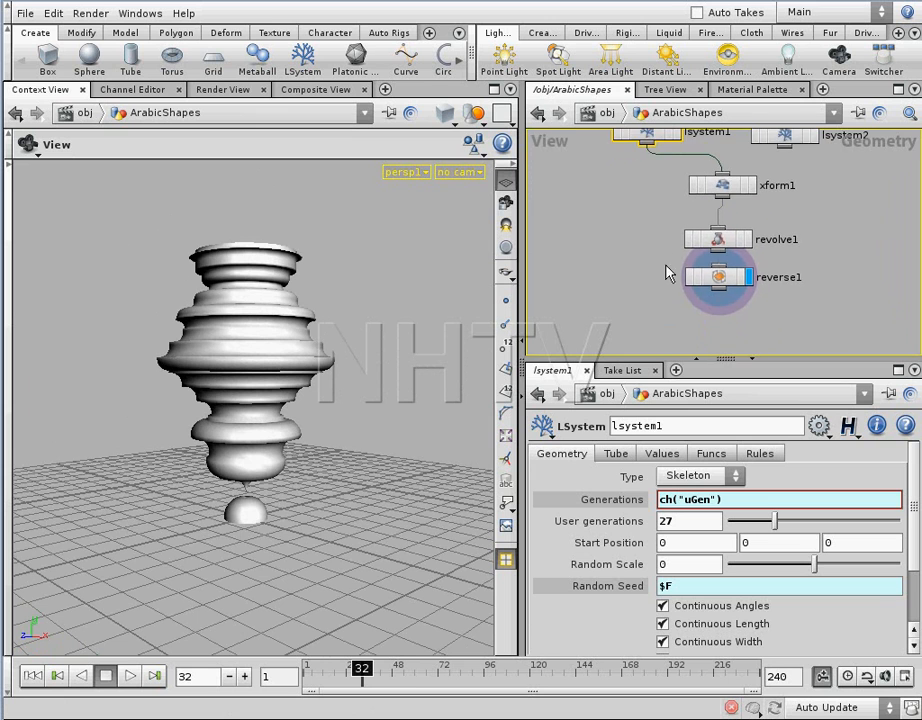
{"action": "middle_click_drag", "start_coordinate": [864, 273], "coordinate": [831, 282]}
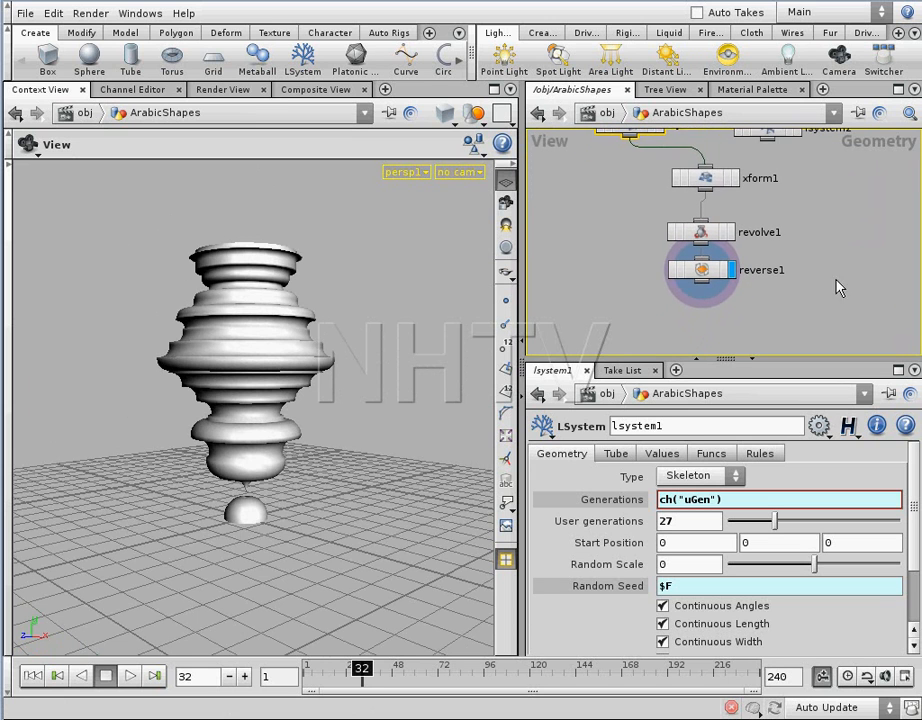
{"action": "middle_click_drag", "start_coordinate": [768, 321], "coordinate": [766, 287]}
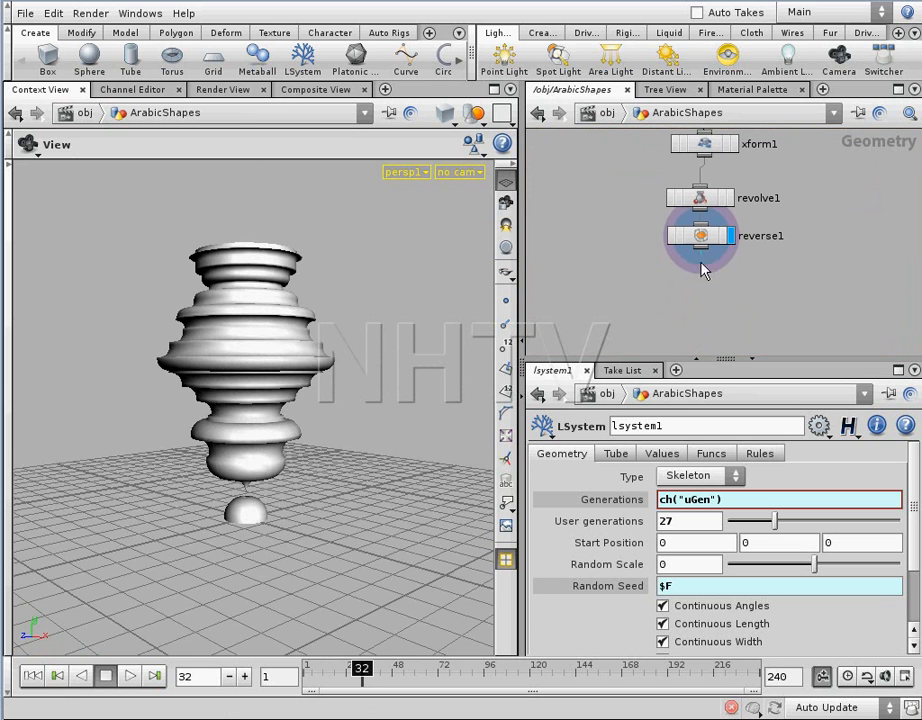
{"action": "key", "text": "Tab"}
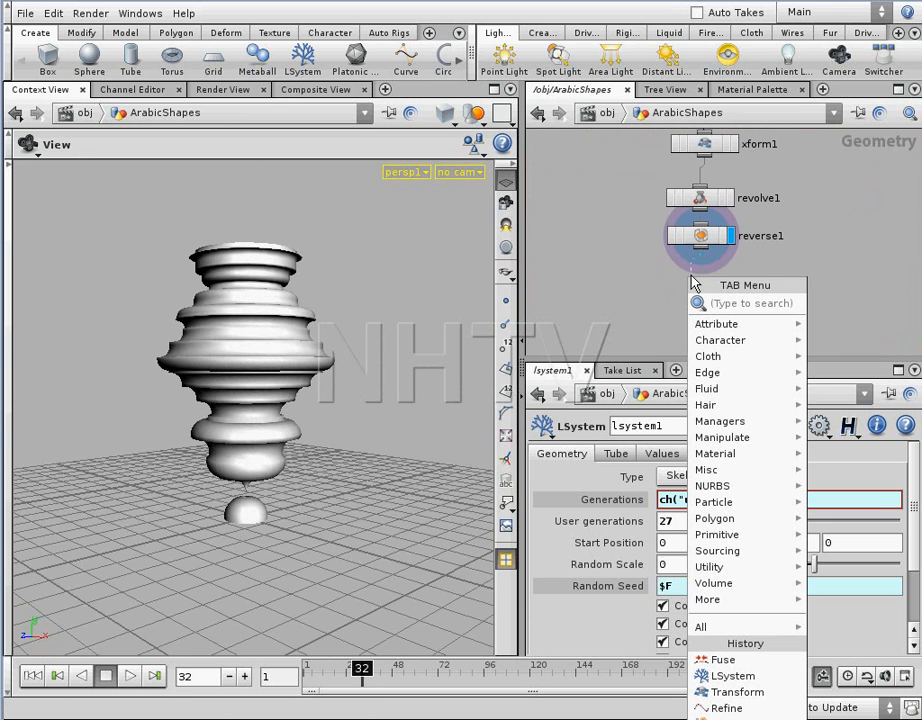
{"action": "type", "text": "fa"}
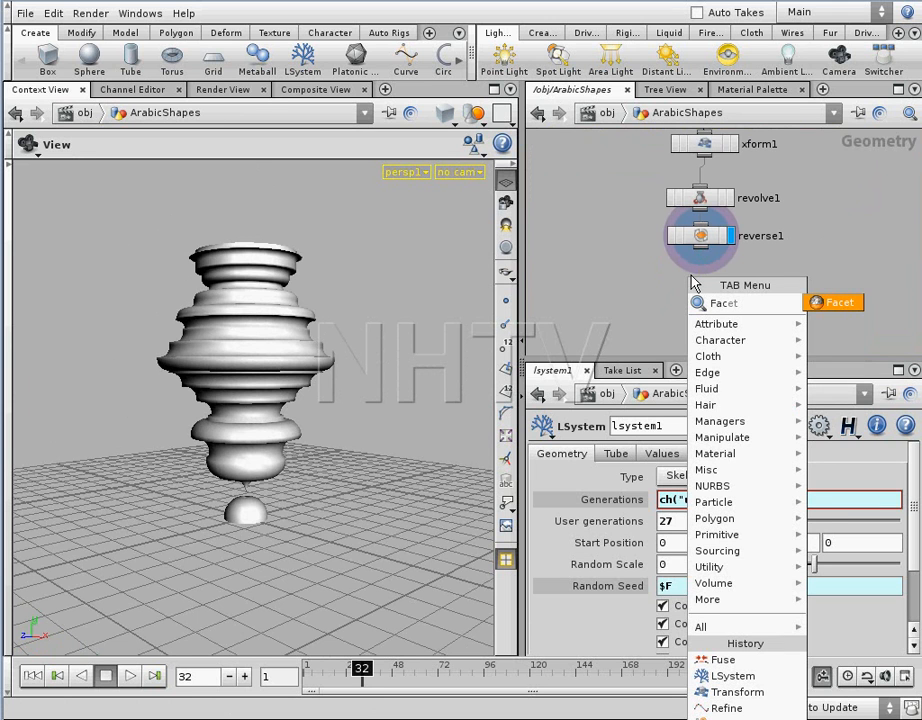
{"action": "key", "text": "Return"}
{"action": "left_click", "coordinate": [691, 277]}
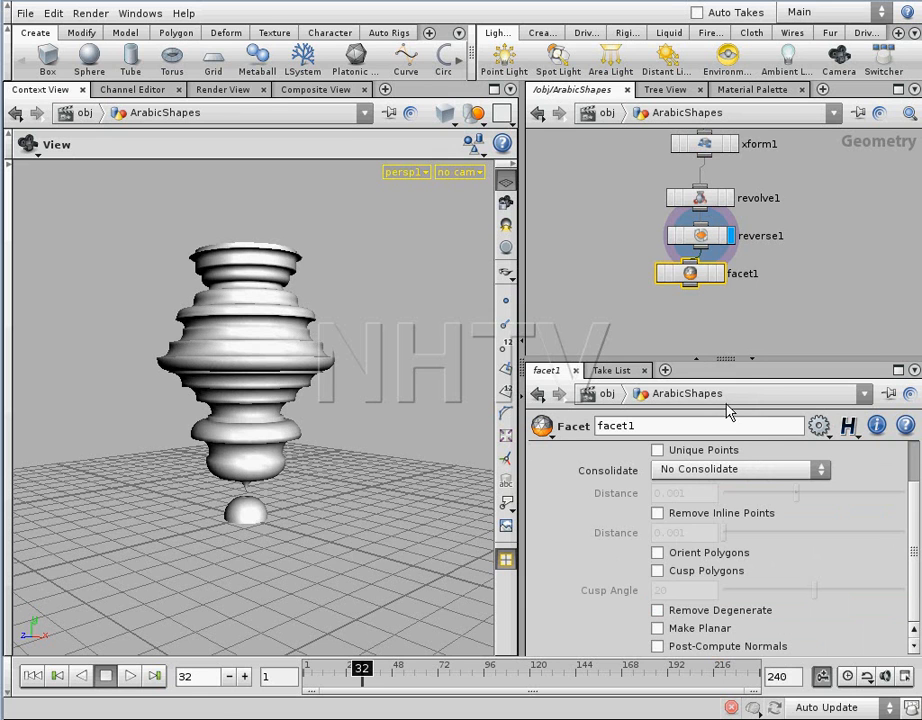
{"action": "left_click", "coordinate": [722, 275]}
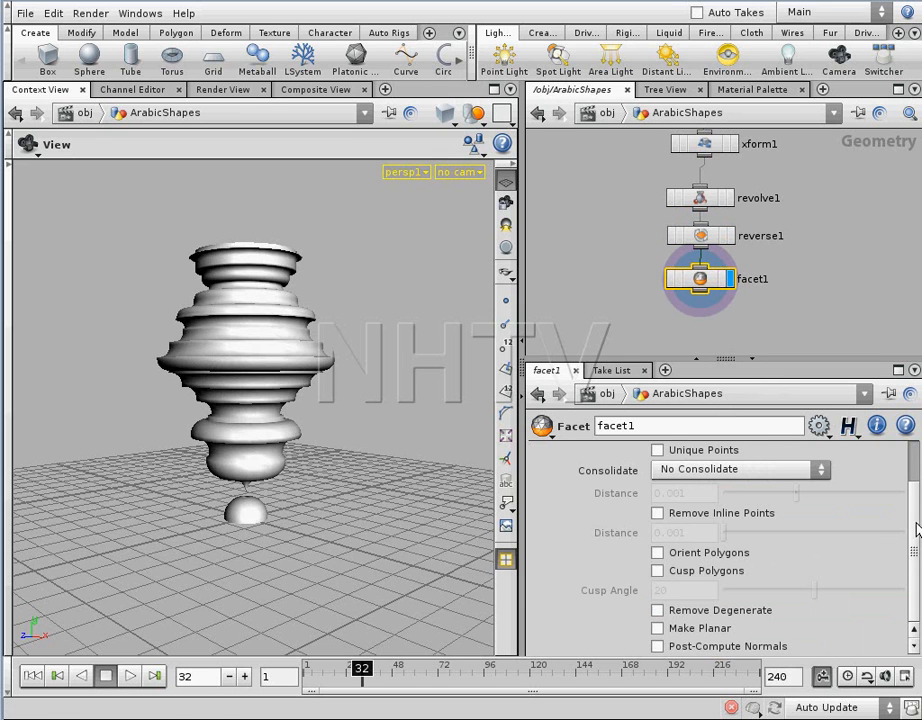
Enable Cusp Polygons on facet1 and inspect the shape's ridges up close.
{"action": "left_click", "coordinate": [658, 571]}
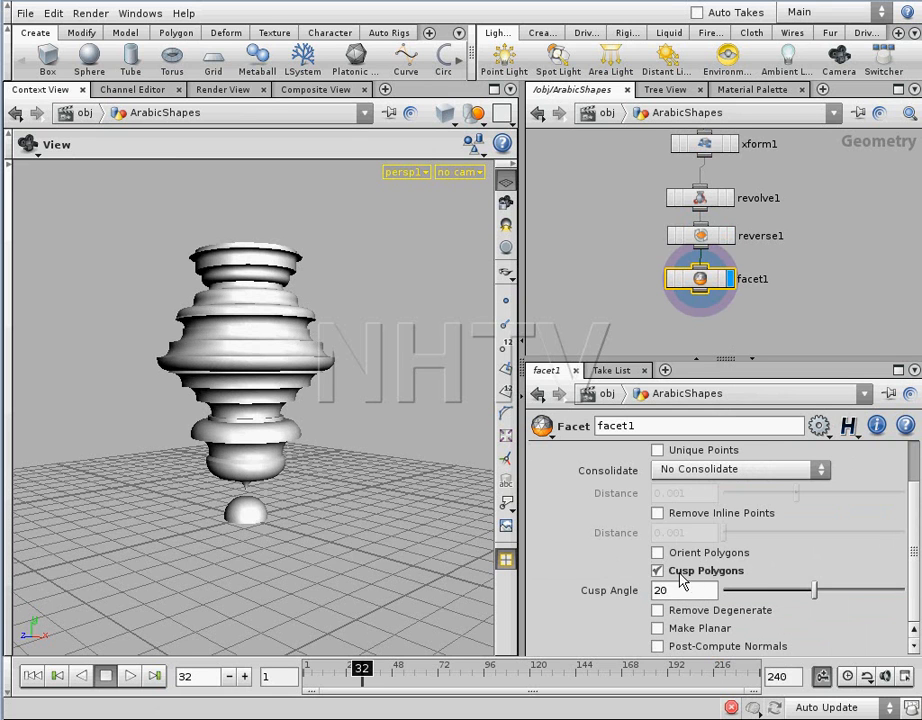
{"action": "middle_click_drag", "start_coordinate": [274, 388], "coordinate": [255, 442]}
{"action": "right_click_drag", "start_coordinate": [255, 442], "coordinate": [410, 418]}
{"action": "middle_click_drag", "start_coordinate": [362, 380], "coordinate": [338, 427]}
{"action": "left_click_drag", "start_coordinate": [338, 427], "coordinate": [389, 422]}
{"action": "middle_click_drag", "start_coordinate": [389, 422], "coordinate": [322, 444]}
{"action": "right_click_drag", "start_coordinate": [322, 444], "coordinate": [371, 439]}
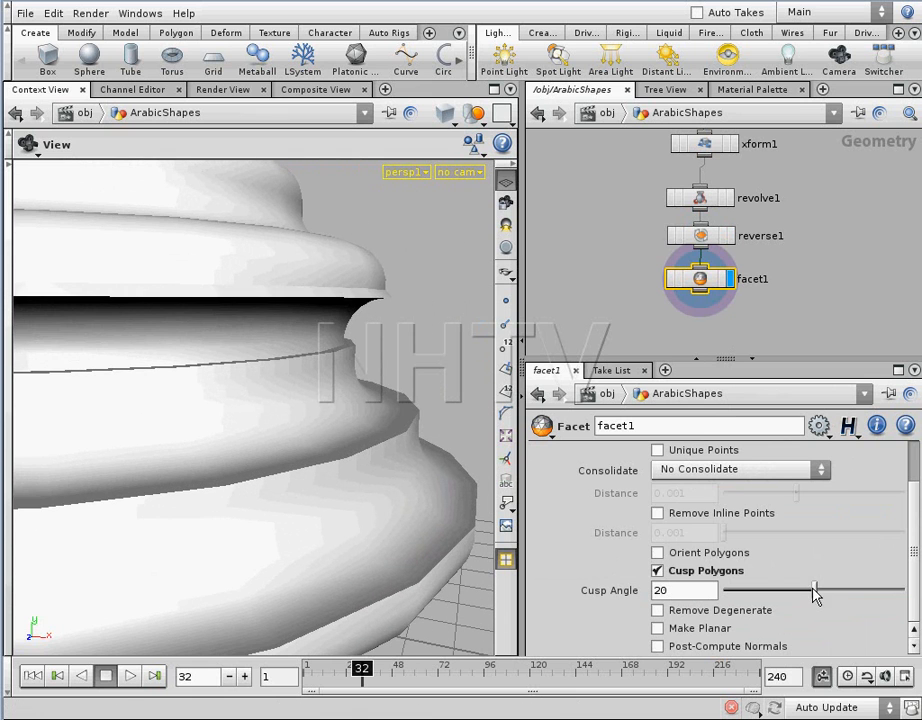
Raise facet1's Cusp Angle to 40 and inspect the shading along the ridges.
{"action": "mouse_move", "coordinate": [815, 592]}
{"action": "left_mouse_down"}
{"action": "mouse_move", "coordinate": [783, 593]}
{"action": "mouse_move", "coordinate": [912, 590]}
{"action": "left_mouse_up"}
{"action": "left_click_drag", "start_coordinate": [319, 416], "coordinate": [329, 432]}
{"action": "left_click_drag", "start_coordinate": [398, 472], "coordinate": [384, 444]}
{"action": "left_click_drag", "start_coordinate": [453, 397], "coordinate": [480, 510]}
{"action": "left_click_drag", "start_coordinate": [391, 488], "coordinate": [441, 453]}
{"action": "right_click_drag", "start_coordinate": [441, 492], "coordinate": [347, 496]}
Set facet1's Cusp Angle to 90 and check the ridges from another angle.
{"action": "left_click_drag", "start_coordinate": [676, 593], "coordinate": [640, 593]}
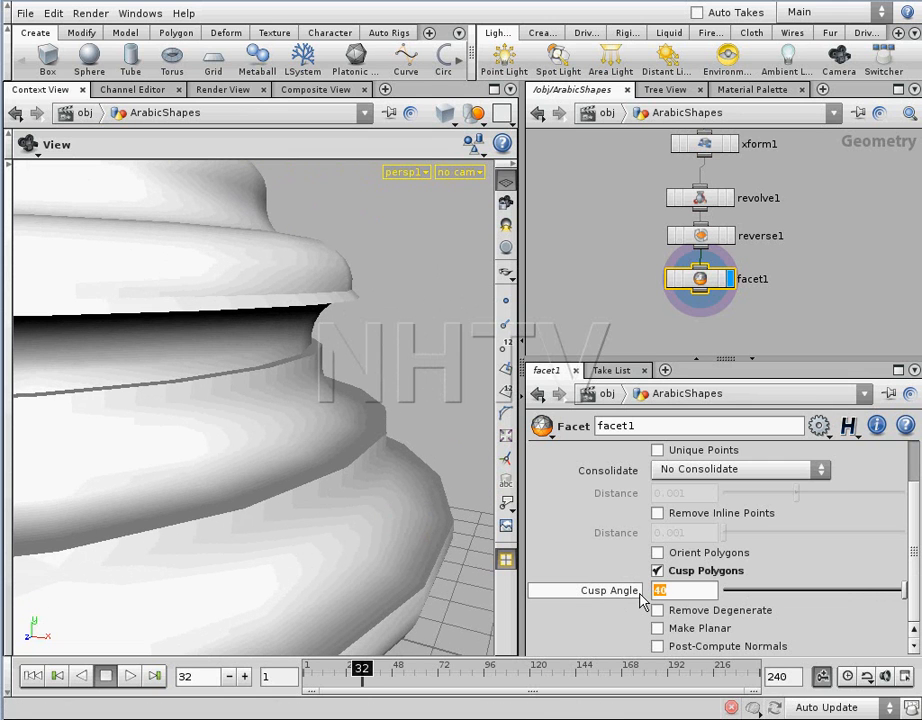
{"action": "type", "text": "90"}
{"action": "key", "text": "Return"}
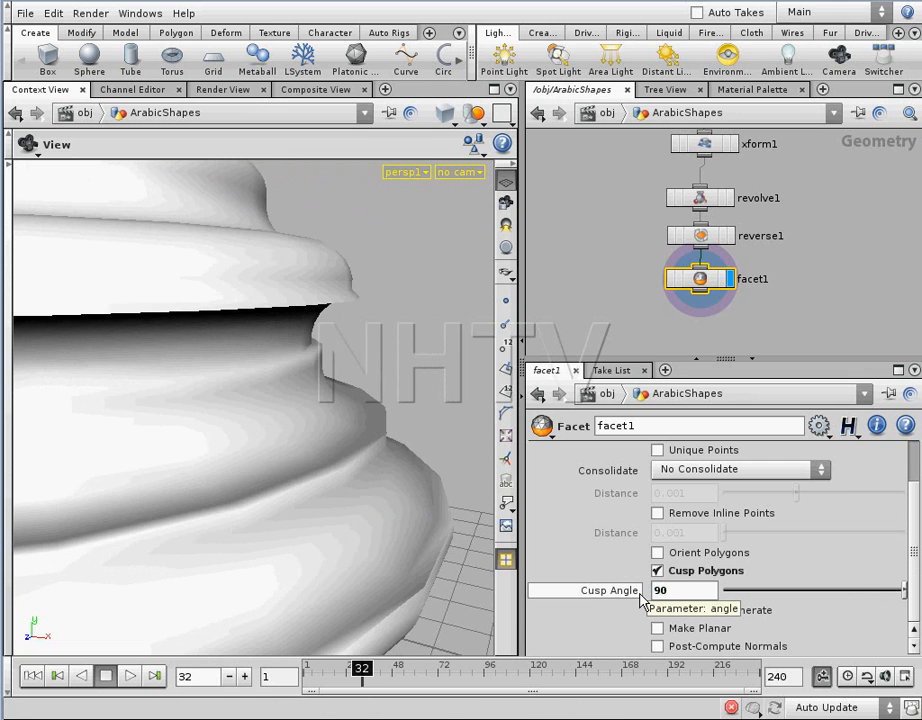
{"action": "left_click_drag", "start_coordinate": [325, 442], "coordinate": [350, 470]}
Set facet1's Cusp Angle to 100 and examine the shading of the sharp rim.
{"action": "double_click", "coordinate": [672, 591]}
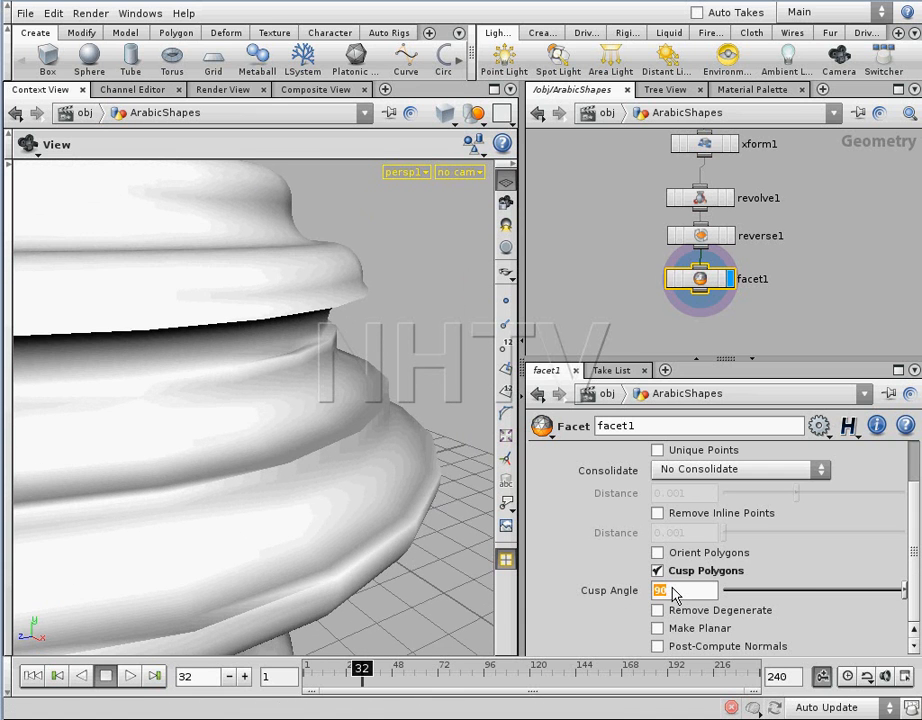
{"action": "key", "text": "Return"}
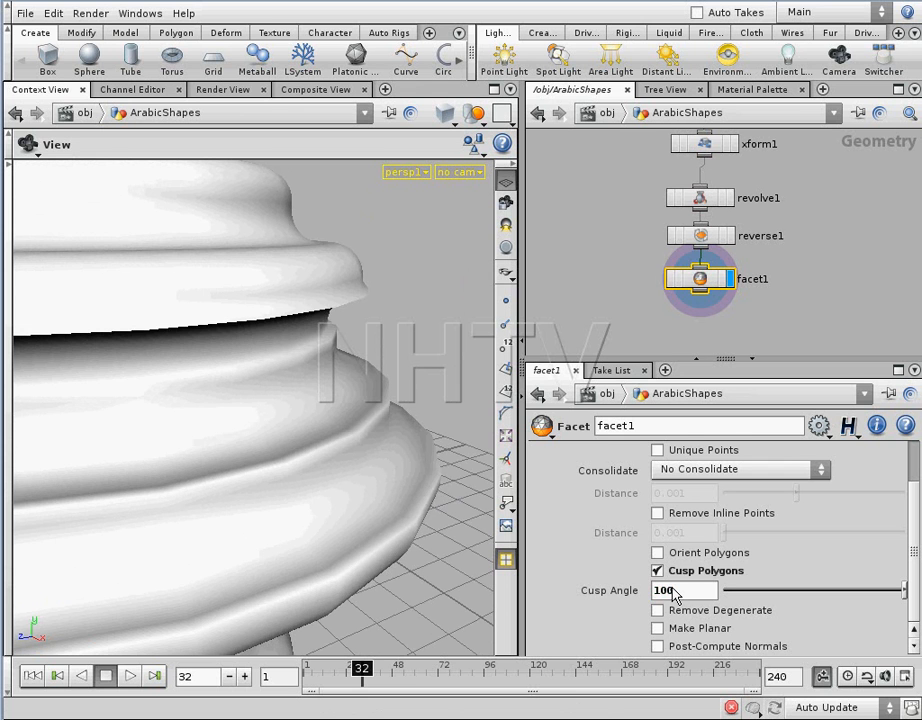
{"action": "left_click_drag", "start_coordinate": [346, 436], "coordinate": [339, 467]}
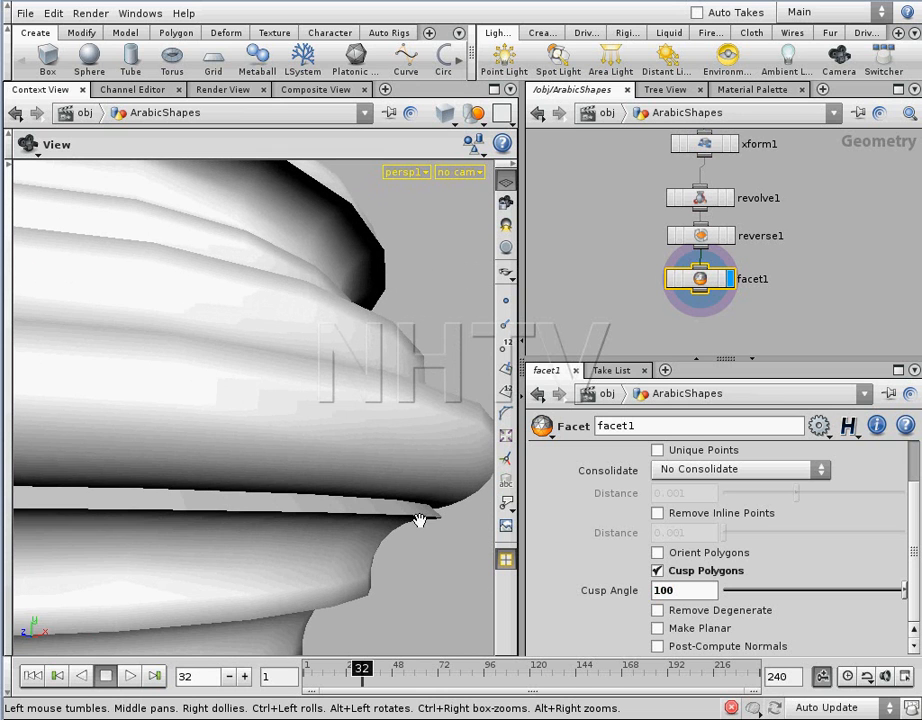
{"action": "left_click_drag", "start_coordinate": [426, 541], "coordinate": [416, 530]}
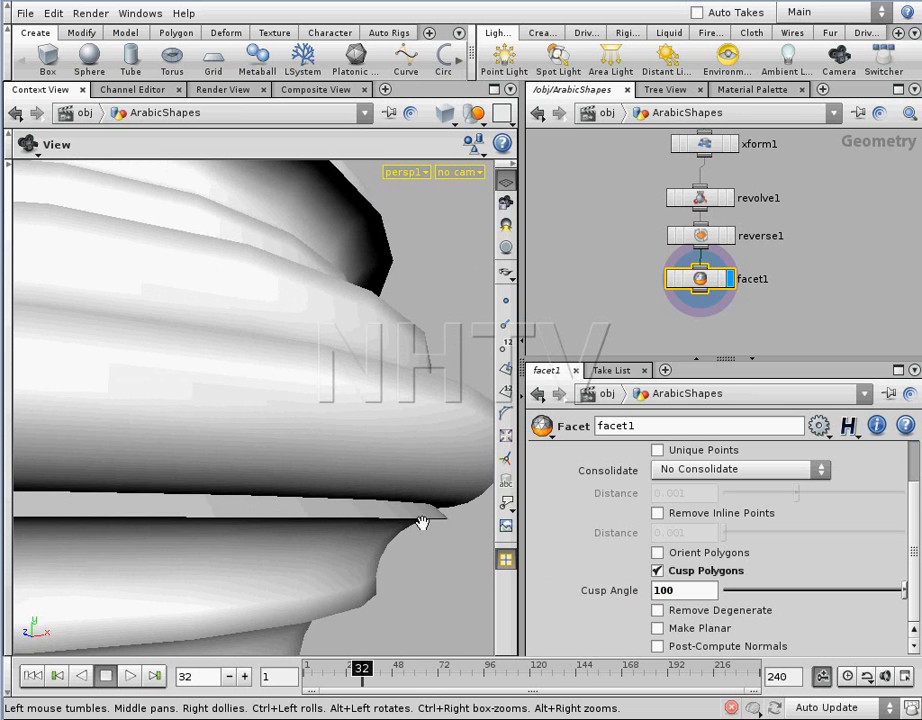
Set facet1's Cusp Angle to 30 and bring most of the shape into view.
{"action": "left_click_drag", "start_coordinate": [679, 593], "coordinate": [653, 592]}
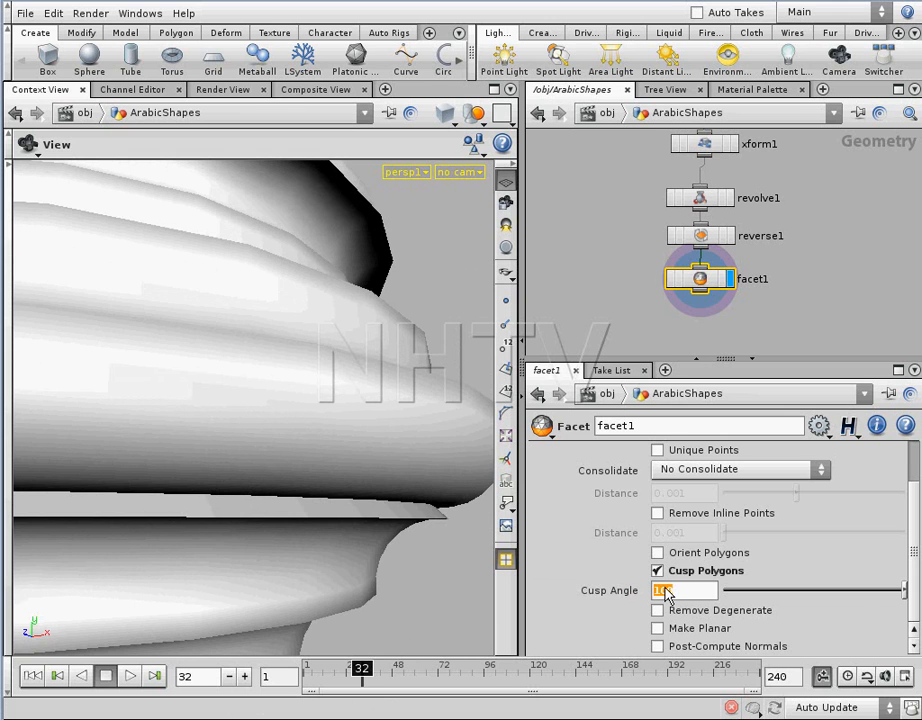
{"action": "key", "text": "Return"}
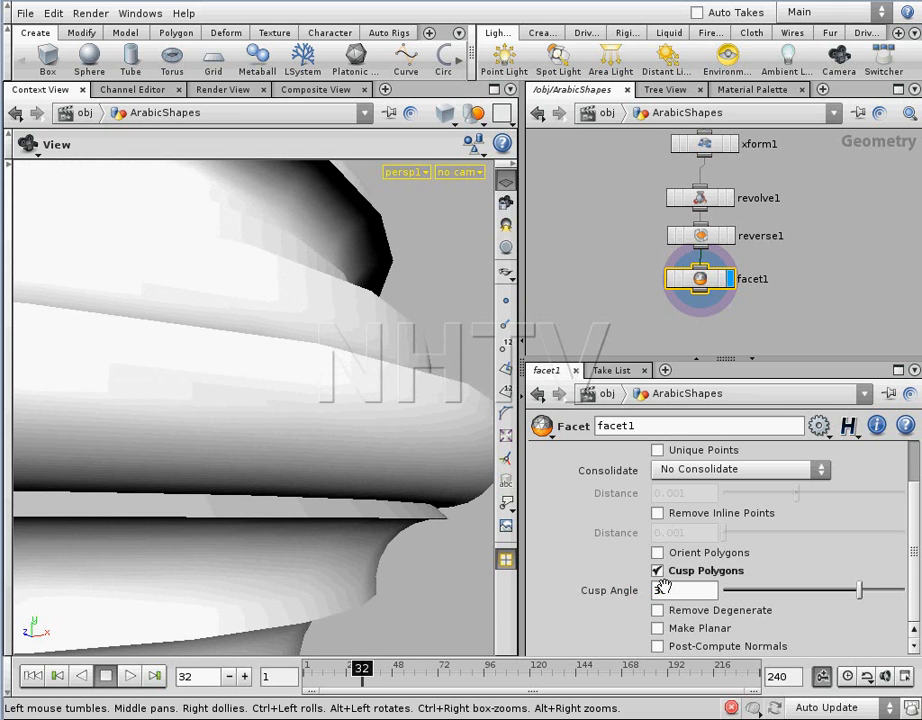
{"action": "scroll", "coordinate": [198, 354], "scroll_direction": "down", "scroll_amount": 10}
{"action": "left_click_drag", "start_coordinate": [292, 346], "coordinate": [401, 350]}
Increase revolve1's Divisions to 40 for a rounder surface.
{"action": "left_click", "coordinate": [698, 198]}
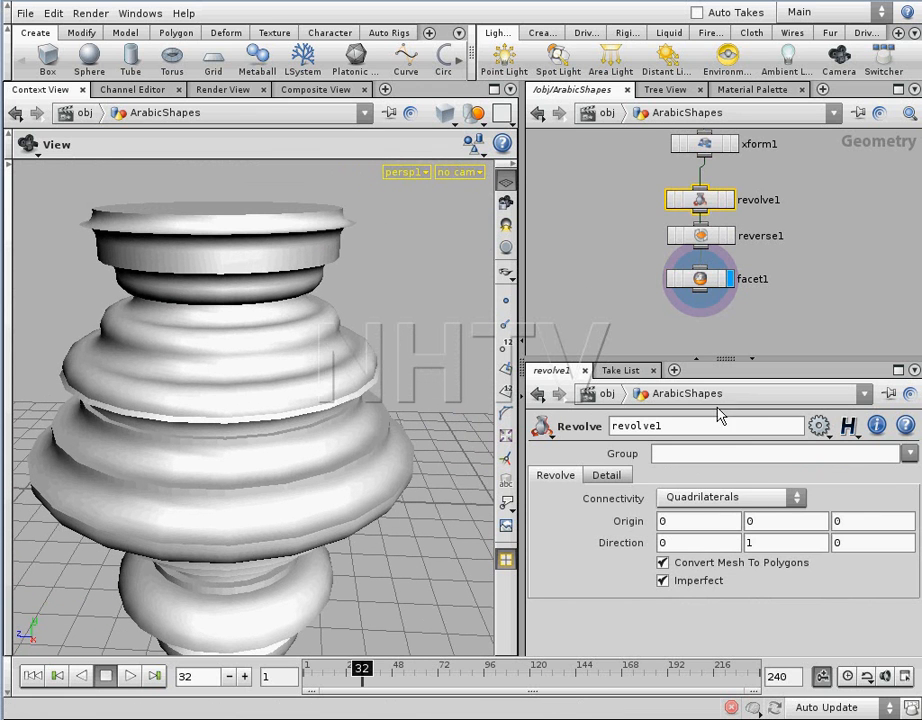
{"action": "left_click", "coordinate": [606, 476]}
{"action": "left_click_drag", "start_coordinate": [812, 548], "coordinate": [876, 547]}
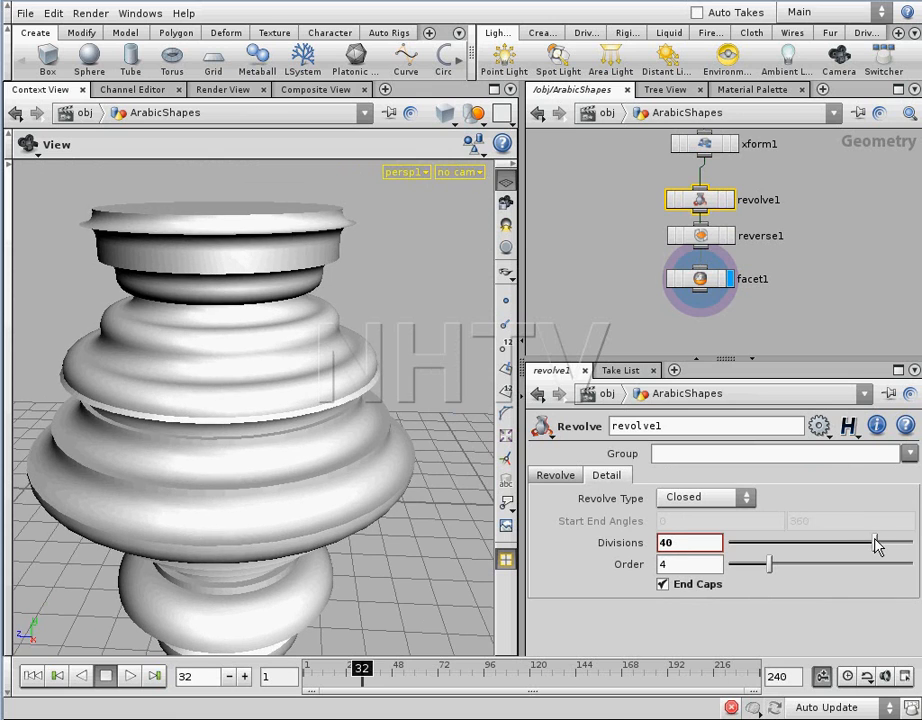
Scrub the animation to frame 45 to generate another tower variation and view it from a higher angle.
{"action": "mouse_move", "coordinate": [350, 473]}
{"action": "left_mouse_down"}
{"action": "mouse_move", "coordinate": [191, 434]}
{"action": "mouse_move", "coordinate": [253, 354]}
{"action": "mouse_move", "coordinate": [220, 443]}
{"action": "mouse_move", "coordinate": [237, 420]}
{"action": "mouse_move", "coordinate": [323, 418]}
{"action": "mouse_move", "coordinate": [345, 480]}
{"action": "left_mouse_up"}
{"action": "left_click_drag", "start_coordinate": [365, 677], "coordinate": [371, 665]}
{"action": "left_click_drag", "start_coordinate": [355, 580], "coordinate": [391, 677]}
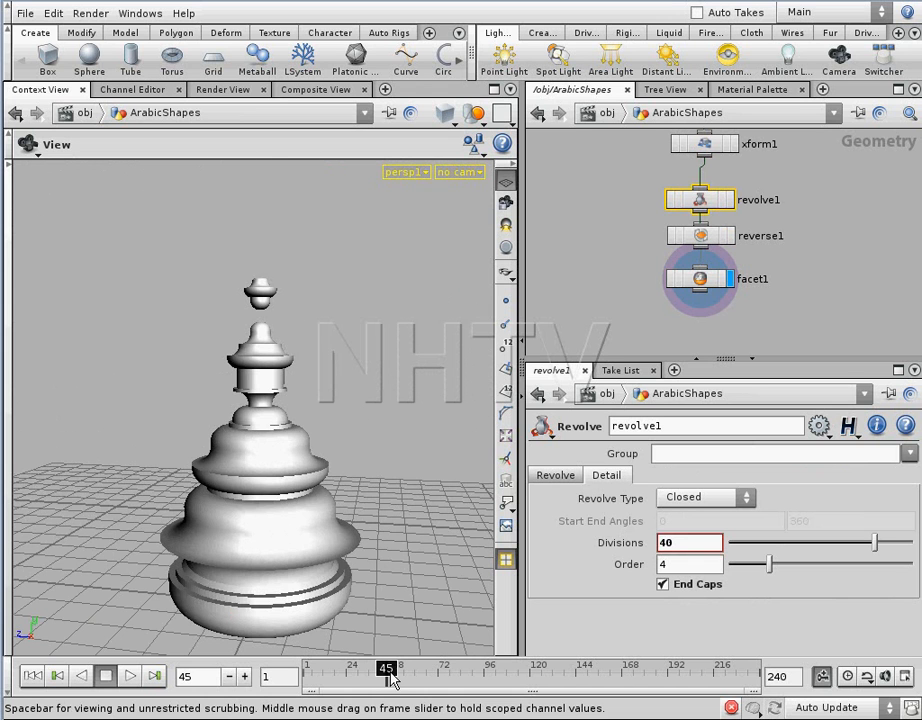
{"action": "left_click_drag", "start_coordinate": [331, 459], "coordinate": [366, 482]}
Reduce lsystem1's User generations to 13 for a shorter tower.
{"action": "middle_click_drag", "start_coordinate": [621, 263], "coordinate": [665, 364]}
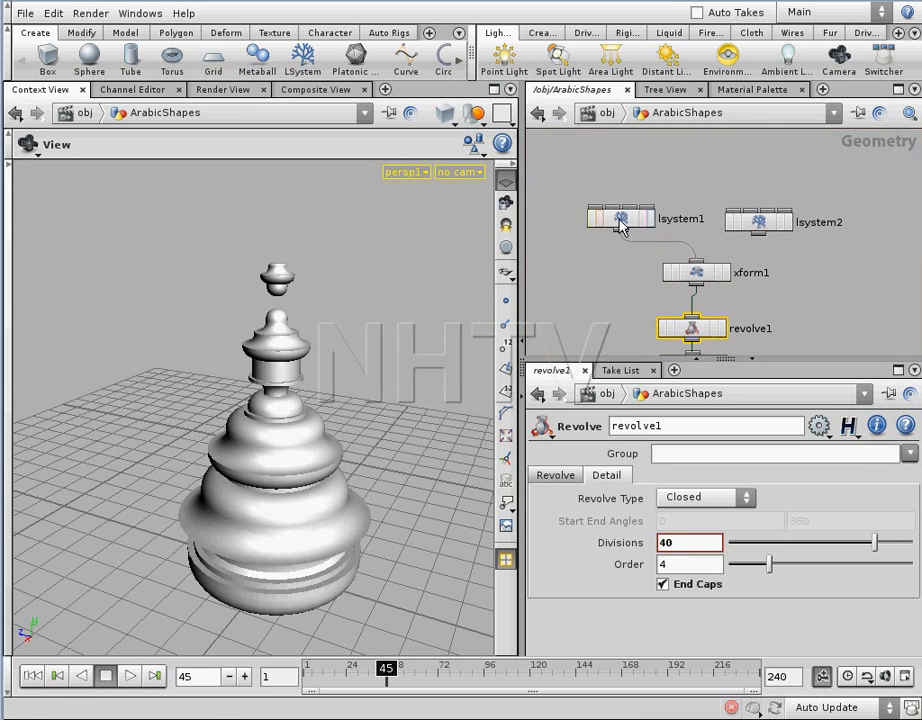
{"action": "left_click", "coordinate": [618, 220]}
{"action": "left_click_drag", "start_coordinate": [775, 525], "coordinate": [751, 532]}
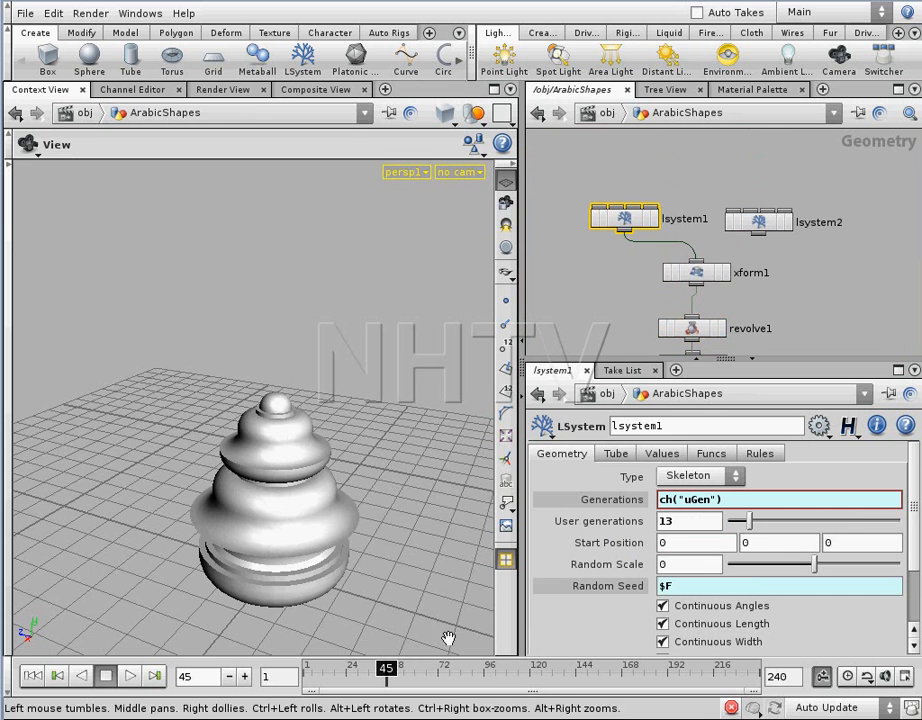
Move the animation to frame 50 and inspect the newly generated shape closer up.
{"action": "left_click_drag", "start_coordinate": [335, 541], "coordinate": [323, 442]}
{"action": "left_click_drag", "start_coordinate": [386, 675], "coordinate": [399, 678]}
{"action": "left_click_drag", "start_coordinate": [337, 531], "coordinate": [385, 480]}
{"action": "right_click_drag", "start_coordinate": [385, 480], "coordinate": [443, 420]}
{"action": "left_click_drag", "start_coordinate": [443, 420], "coordinate": [211, 343]}
Examine the frame 50 shape's stepped ridges, dome and rim from above, close up and from the side.
{"action": "middle_click_drag", "start_coordinate": [611, 276], "coordinate": [675, 188]}
{"action": "middle_click_drag", "start_coordinate": [669, 270], "coordinate": [683, 247]}
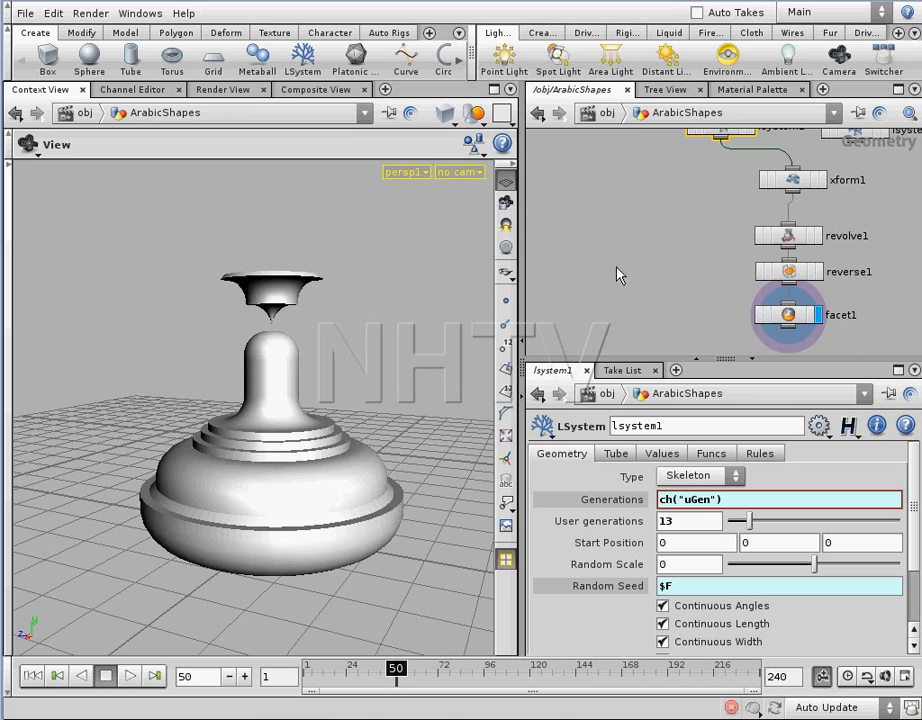
{"action": "left_click_drag", "start_coordinate": [315, 323], "coordinate": [344, 340]}
{"action": "right_click_drag", "start_coordinate": [344, 340], "coordinate": [358, 387]}
{"action": "middle_click_drag", "start_coordinate": [358, 387], "coordinate": [358, 319]}
{"action": "left_click_drag", "start_coordinate": [358, 319], "coordinate": [344, 395]}
{"action": "middle_click_drag", "start_coordinate": [344, 395], "coordinate": [383, 309]}
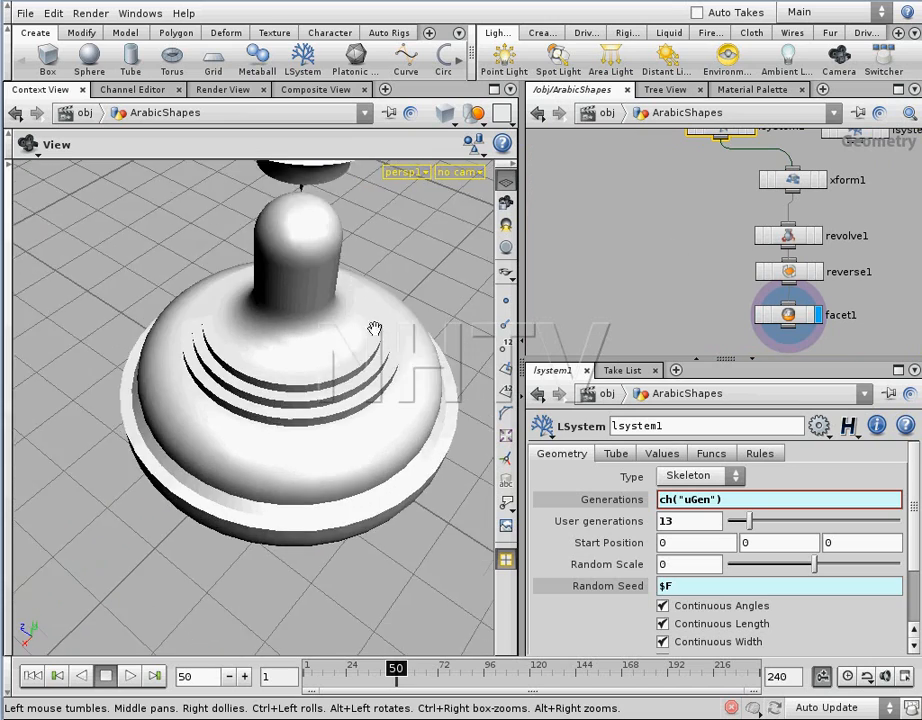
{"action": "right_click_drag", "start_coordinate": [383, 309], "coordinate": [337, 343]}
{"action": "middle_click_drag", "start_coordinate": [728, 210], "coordinate": [715, 322]}
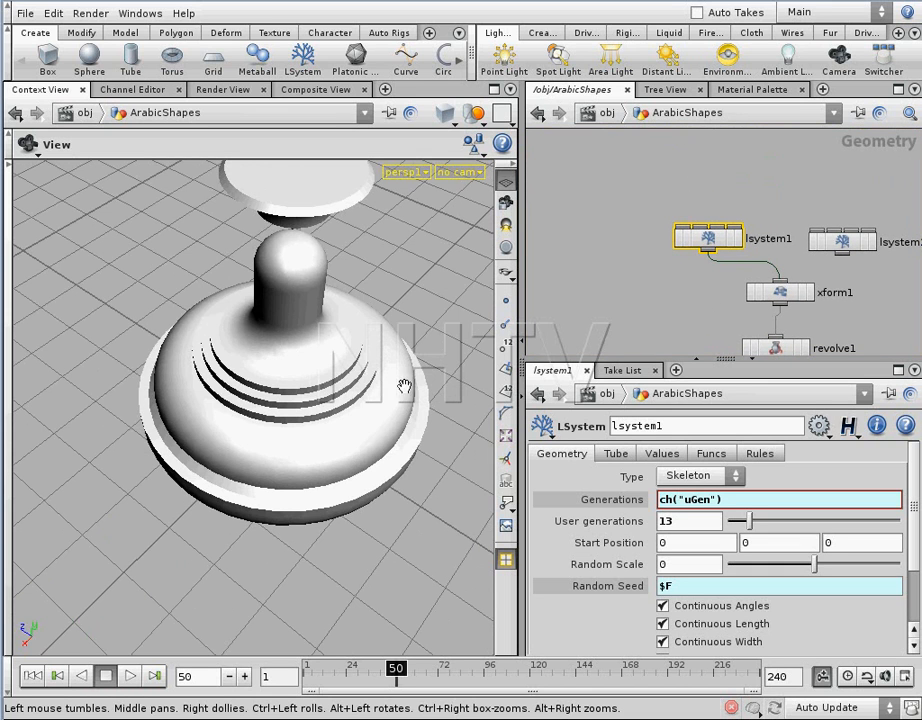
{"action": "left_click_drag", "start_coordinate": [290, 440], "coordinate": [306, 470]}
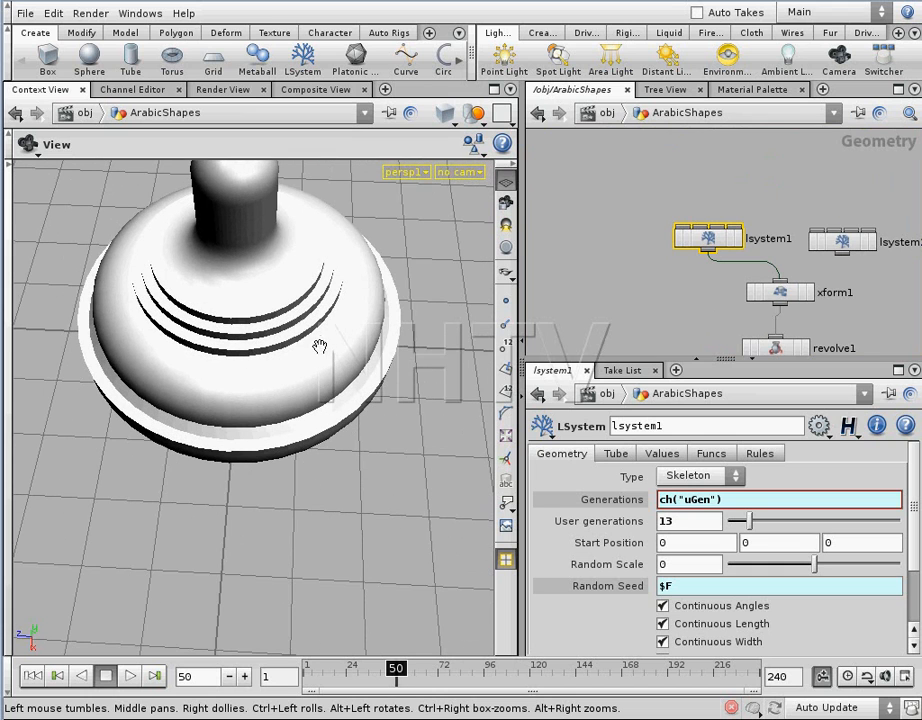
{"action": "middle_click_drag", "start_coordinate": [266, 318], "coordinate": [266, 322]}
{"action": "scroll", "coordinate": [266, 318], "scroll_direction": "down", "scroll_amount": 5}
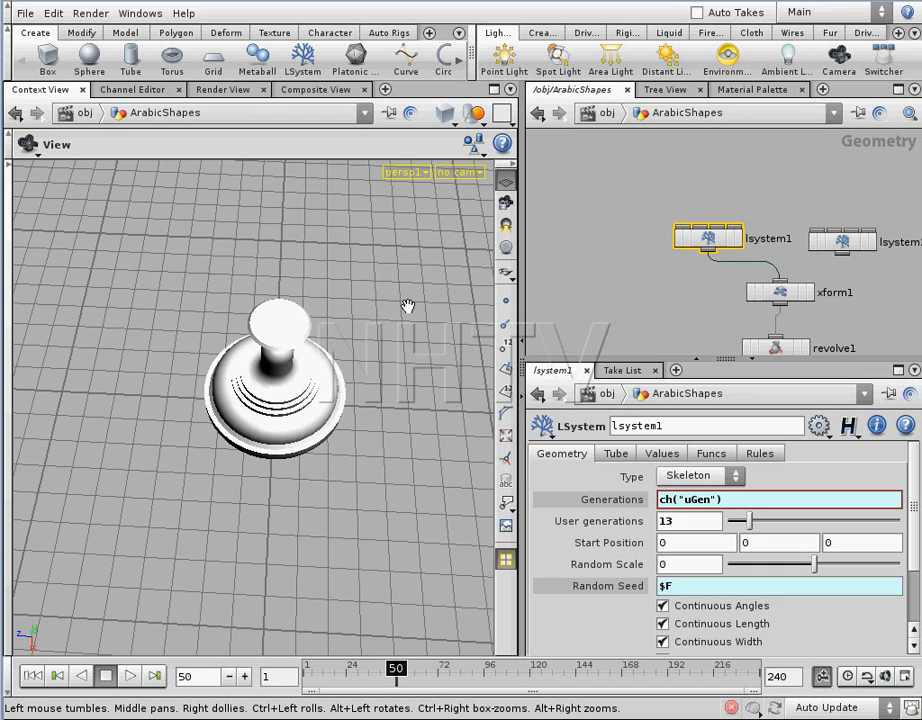
{"action": "middle_click_drag", "start_coordinate": [697, 309], "coordinate": [765, 270]}
{"action": "left_click_drag", "start_coordinate": [332, 393], "coordinate": [200, 255]}
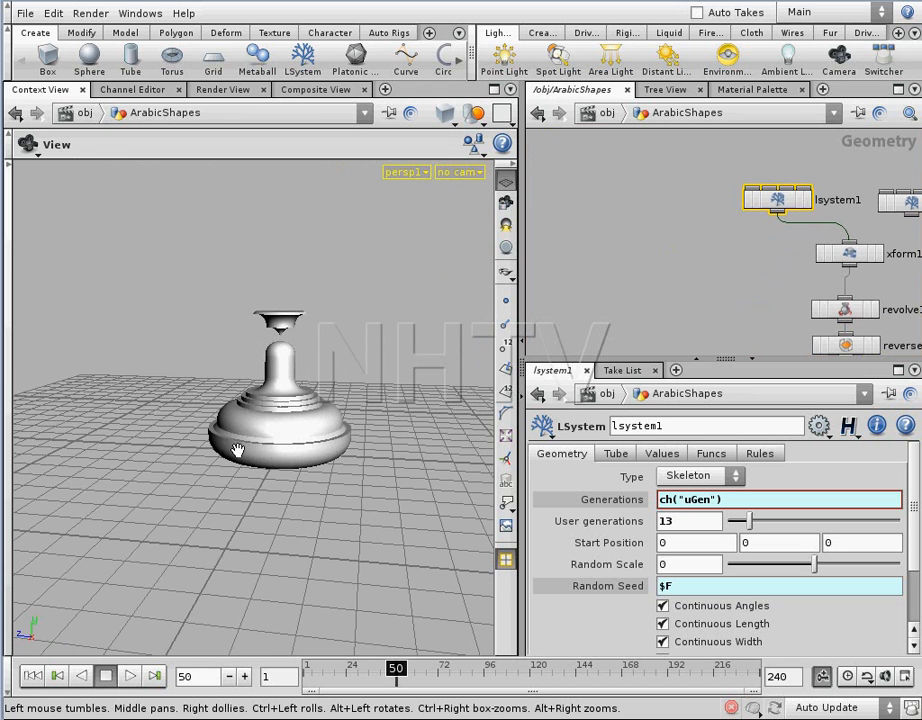
Select lsystem2 and move it to the other side of lsystem1 in the network.
{"action": "middle_click_drag", "start_coordinate": [670, 259], "coordinate": [621, 236]}
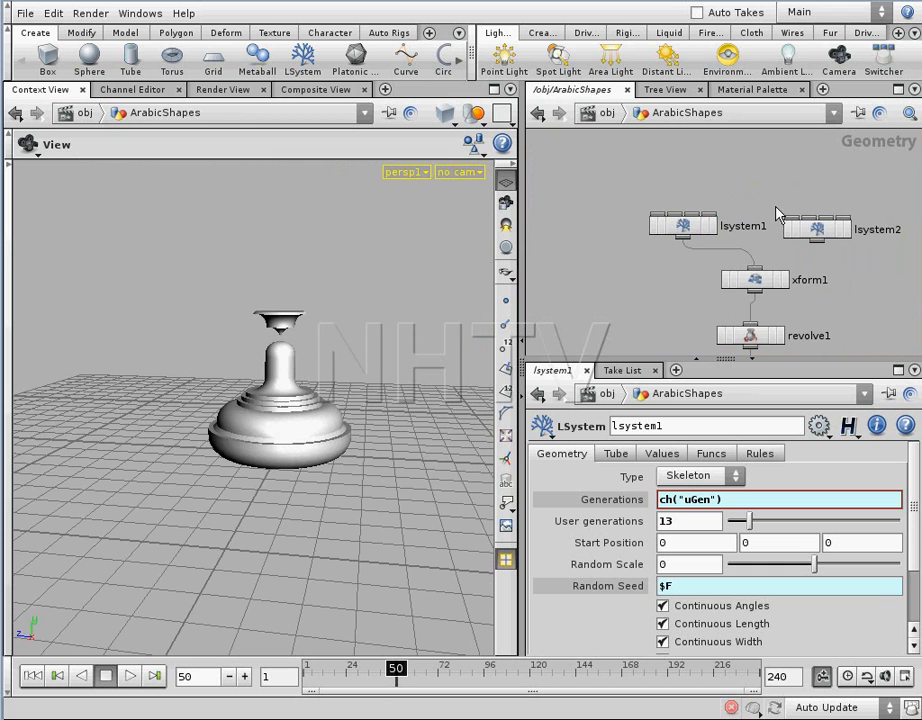
{"action": "left_click", "coordinate": [846, 232]}
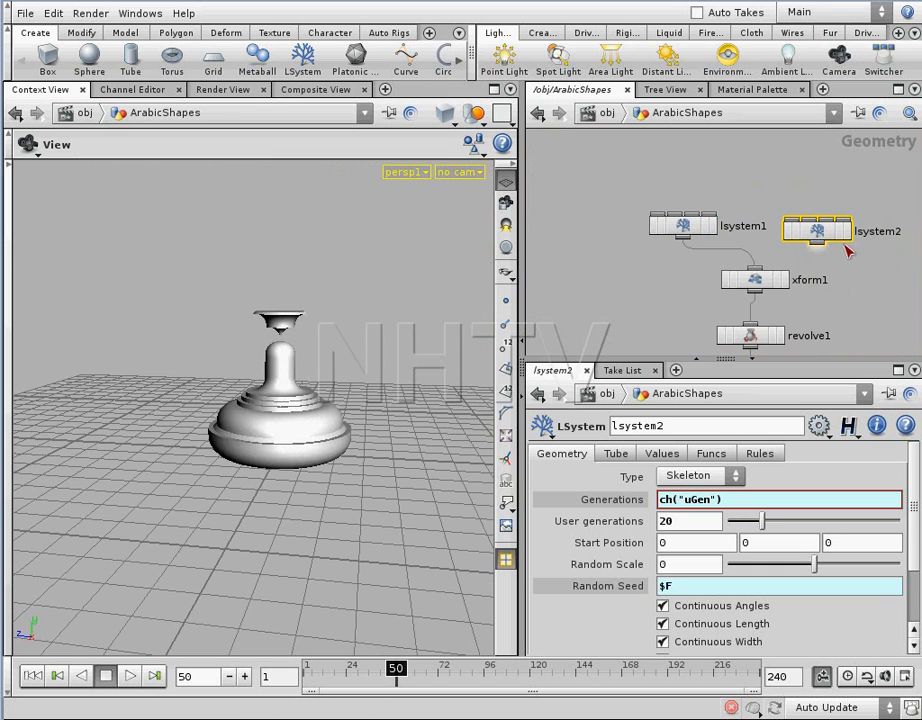
{"action": "left_click_drag", "start_coordinate": [828, 240], "coordinate": [566, 222]}
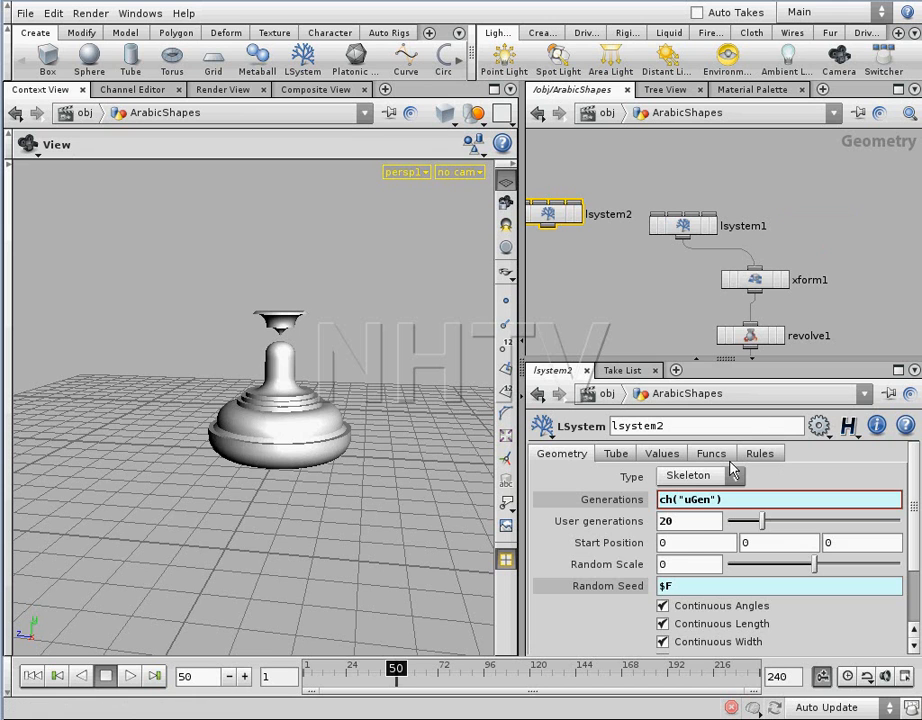
Open lsystem2's rules and make lsystem2 the displayed node.
{"action": "left_click", "coordinate": [759, 455]}
{"action": "scroll", "coordinate": [908, 520], "scroll_direction": "down", "scroll_amount": 3}
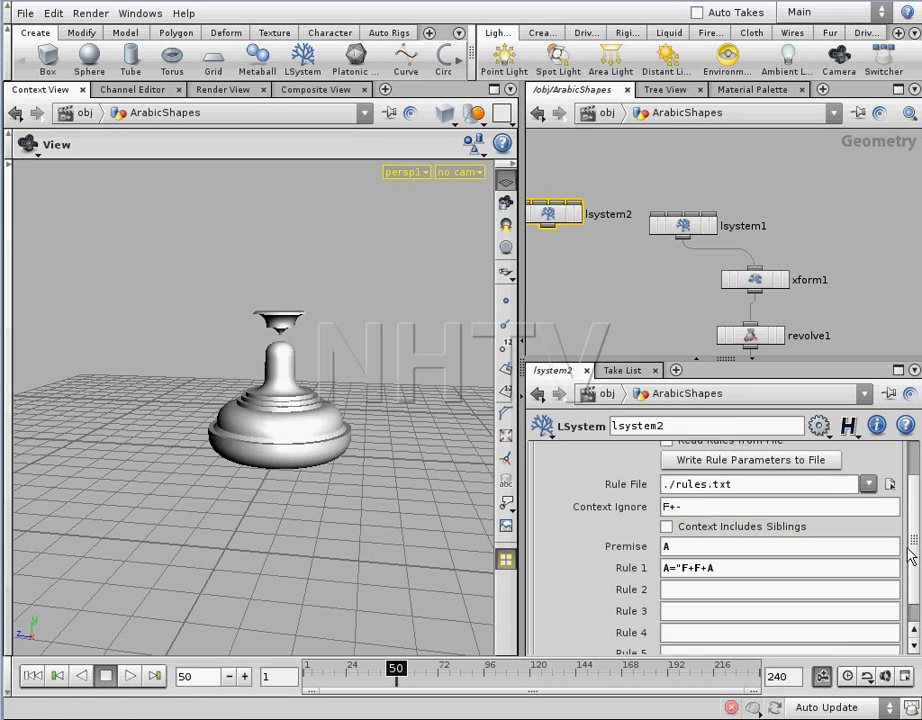
{"action": "left_click", "coordinate": [579, 216]}
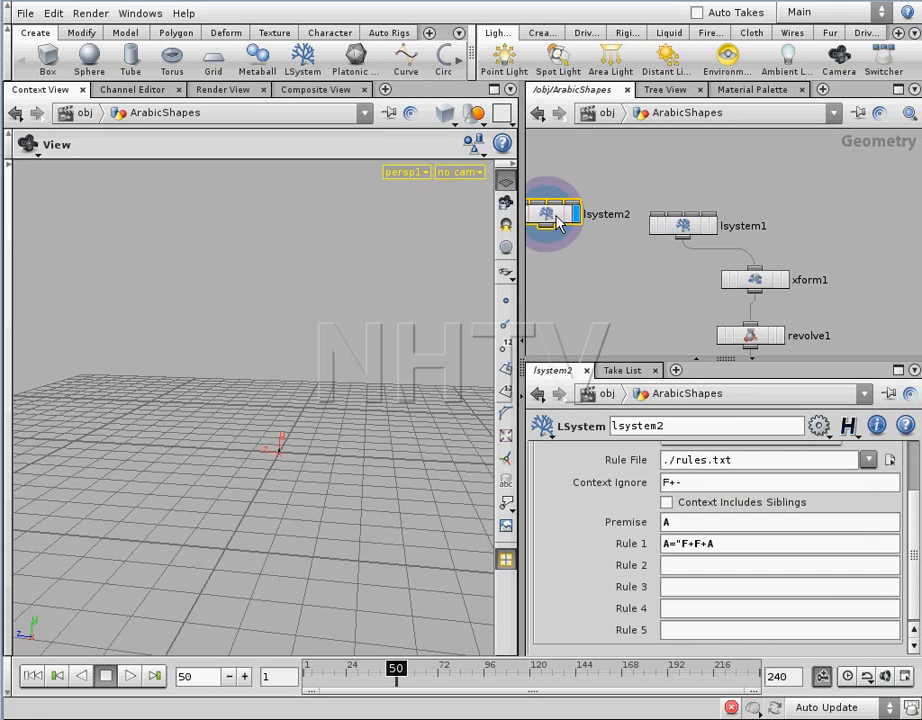
{"action": "left_click_drag", "start_coordinate": [323, 348], "coordinate": [352, 405]}
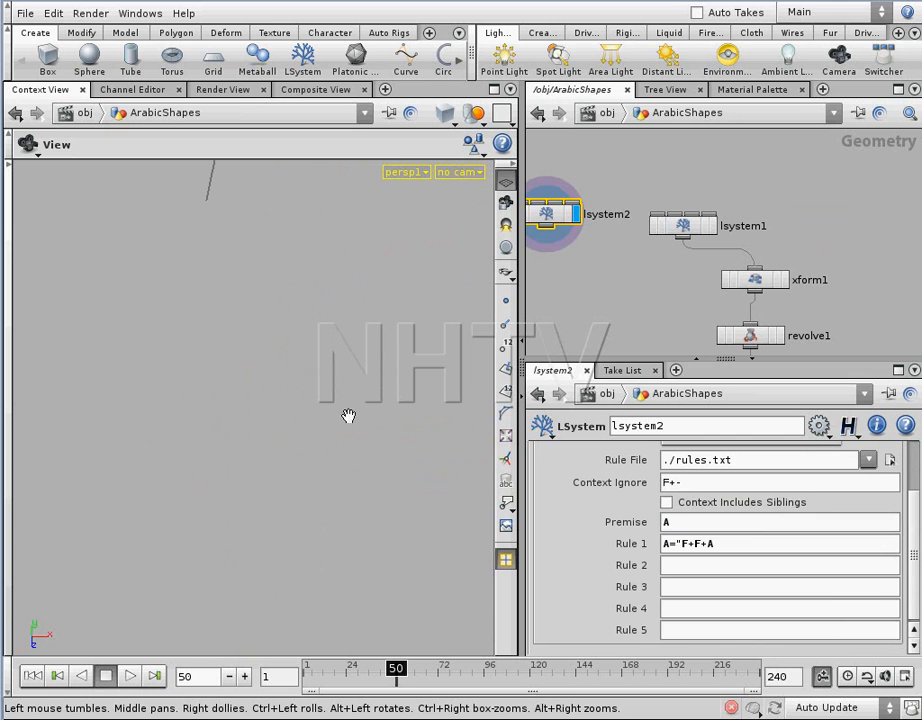
Check lsystem2's step size and angle values and return to its rules.
{"action": "left_click_drag", "start_coordinate": [917, 524], "coordinate": [917, 456]}
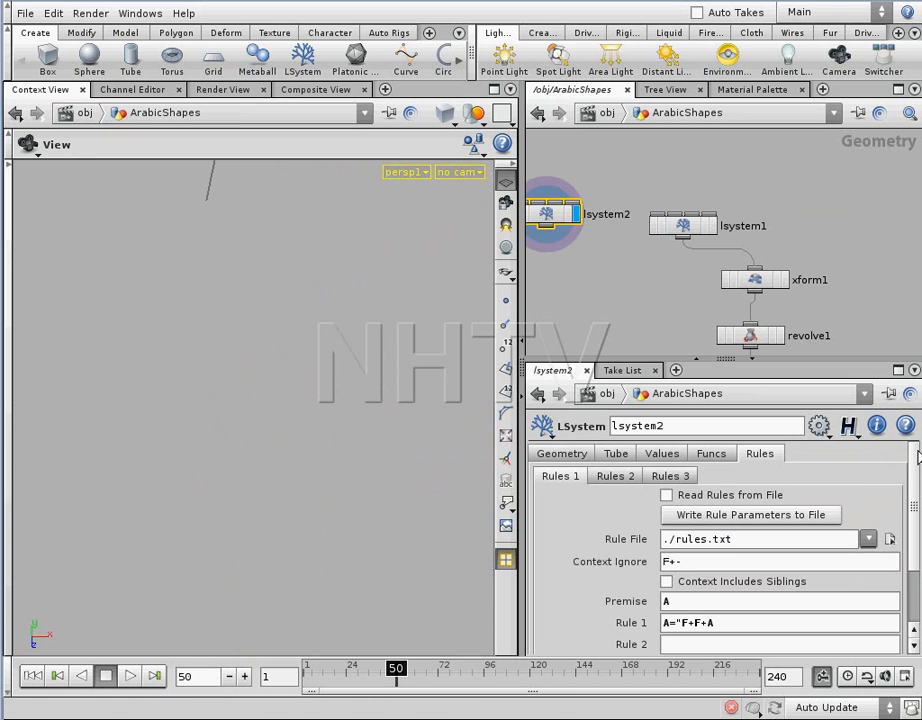
{"action": "left_click", "coordinate": [628, 458]}
{"action": "left_click", "coordinate": [648, 455]}
{"action": "middle_click", "coordinate": [555, 500], "text": "ctrl"}
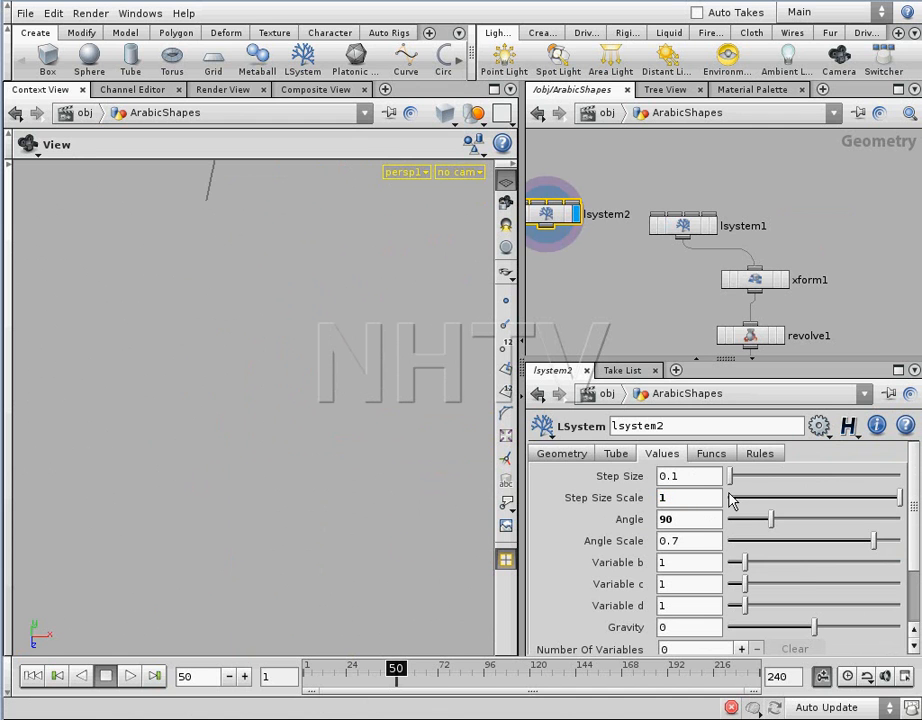
{"action": "left_click", "coordinate": [759, 454]}
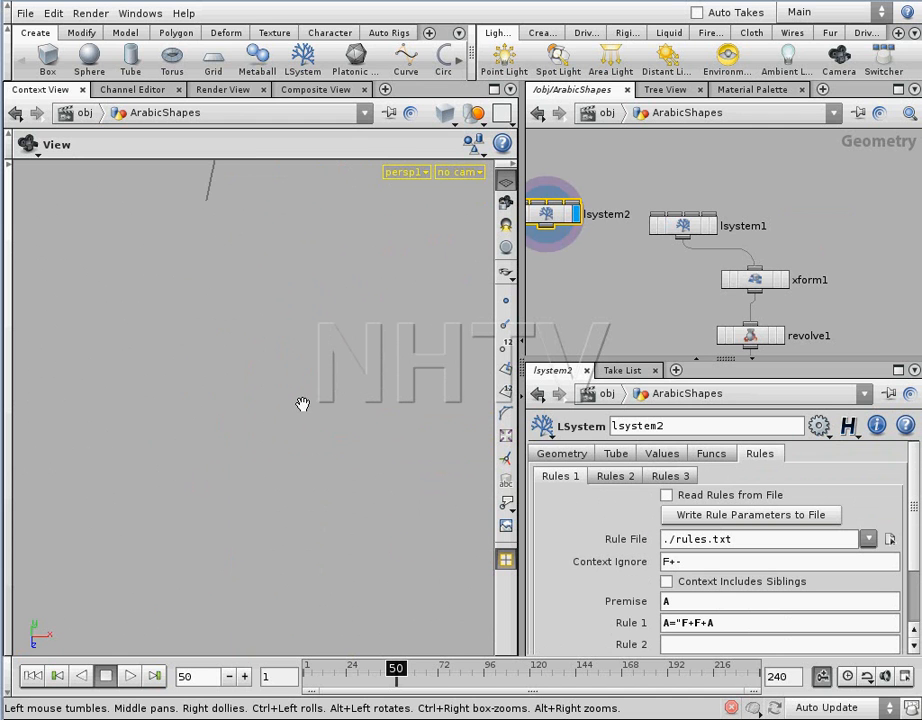
Frame lsystem2's outline in the viewport with its points displayed and bring its premise and rules into view.
{"action": "key", "text": "h"}
{"action": "left_click_drag", "start_coordinate": [302, 410], "coordinate": [370, 383]}
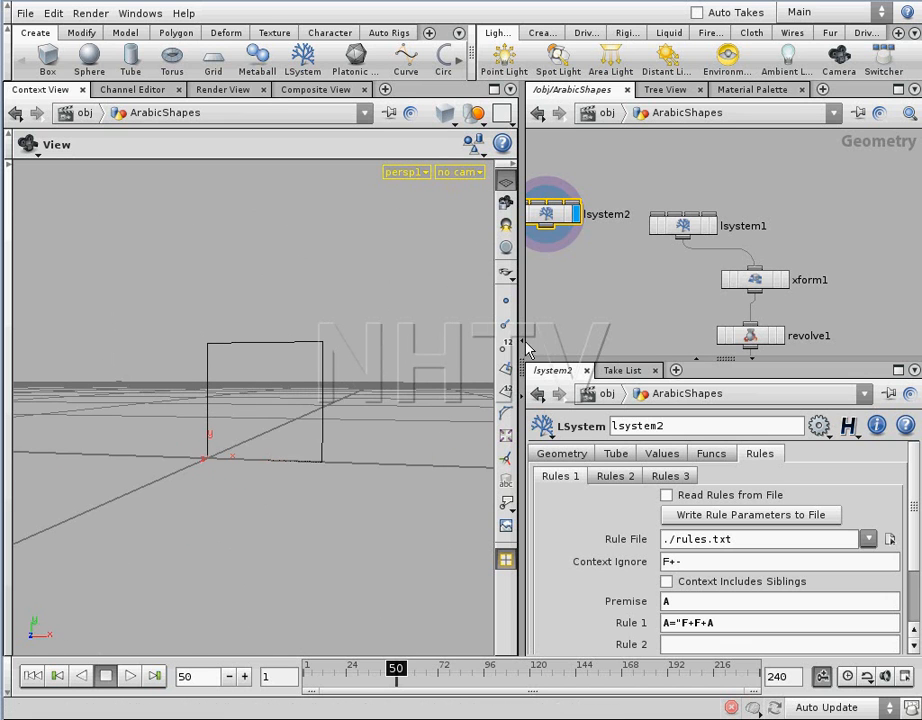
{"action": "left_click_drag", "start_coordinate": [364, 233], "coordinate": [322, 453]}
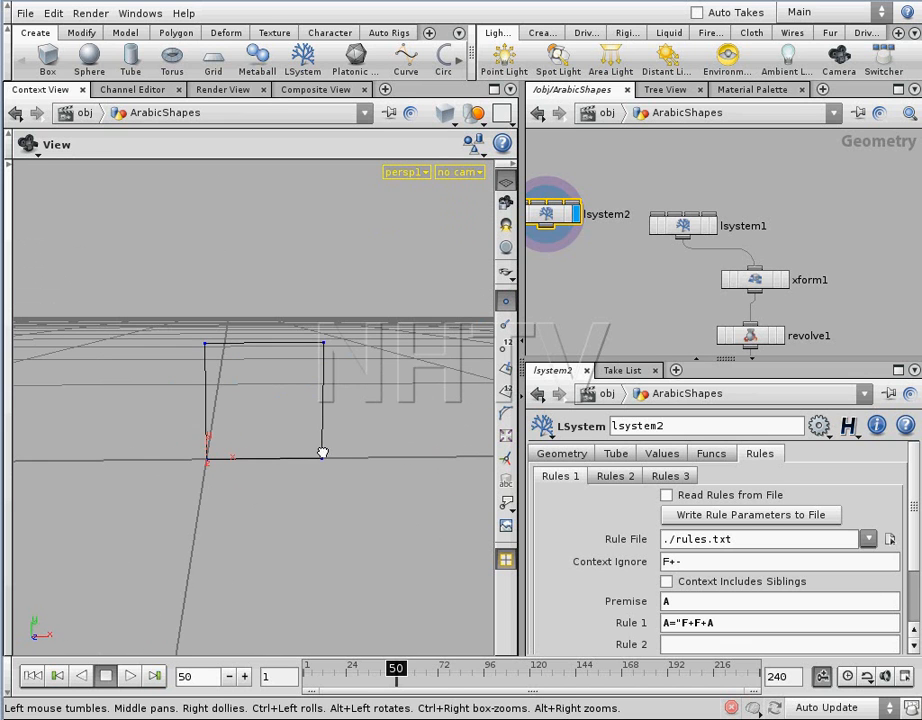
{"action": "scroll", "coordinate": [912, 582], "scroll_direction": "down", "scroll_amount": 3}
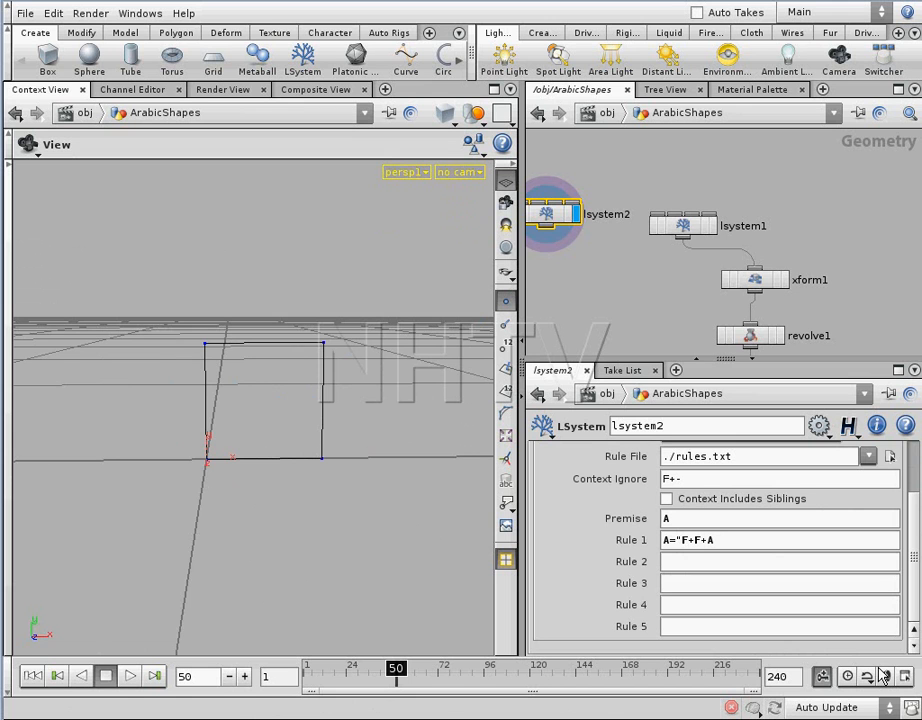
{"action": "left_click_drag", "start_coordinate": [267, 426], "coordinate": [292, 449]}
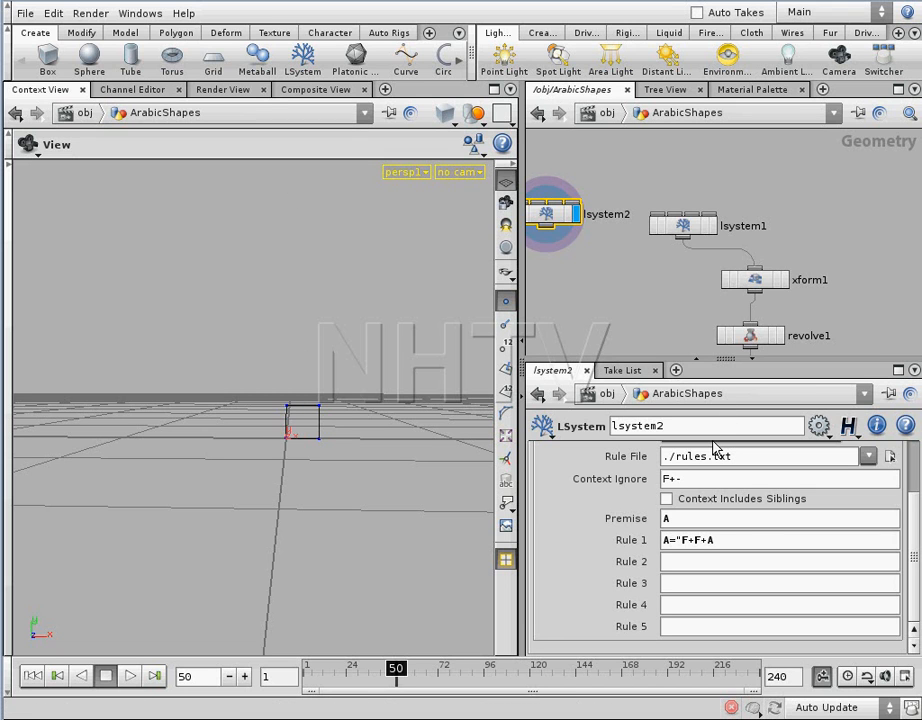
Set lsystem2's Rule 1 to A=FA and Rule 2 to B=FA.
{"action": "left_click_drag", "start_coordinate": [677, 545], "coordinate": [679, 667]}
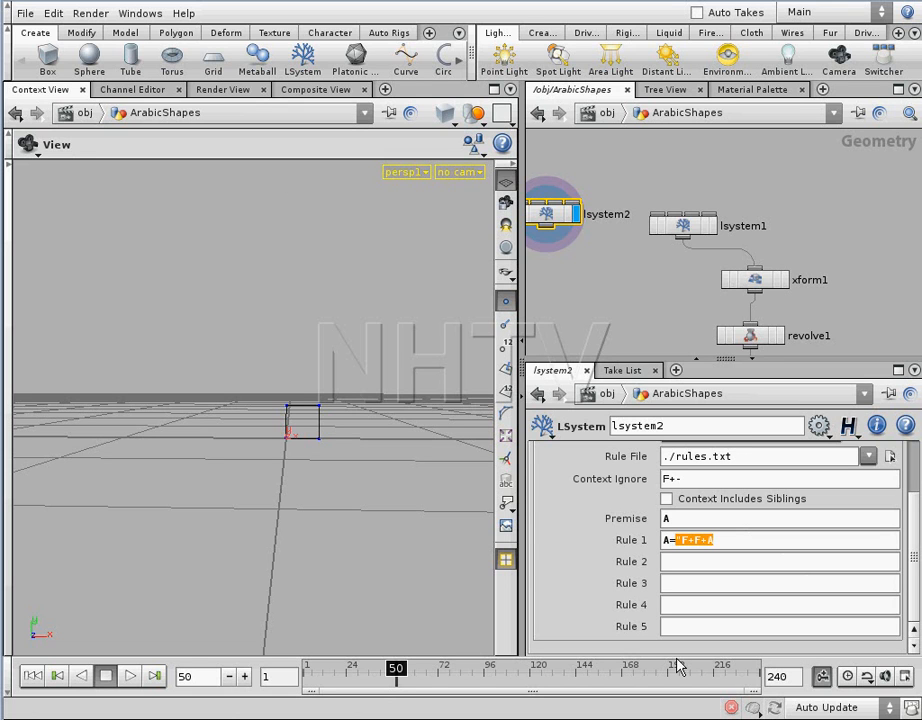
{"action": "type", "text": "F"}
{"action": "key", "text": "Return"}
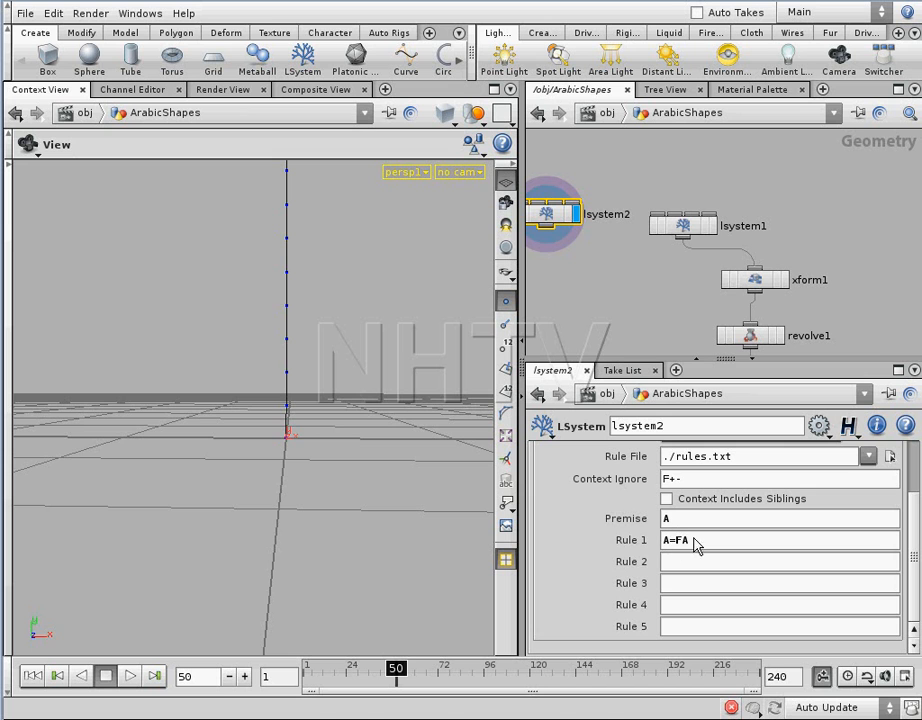
{"action": "left_click_drag", "start_coordinate": [346, 403], "coordinate": [366, 453]}
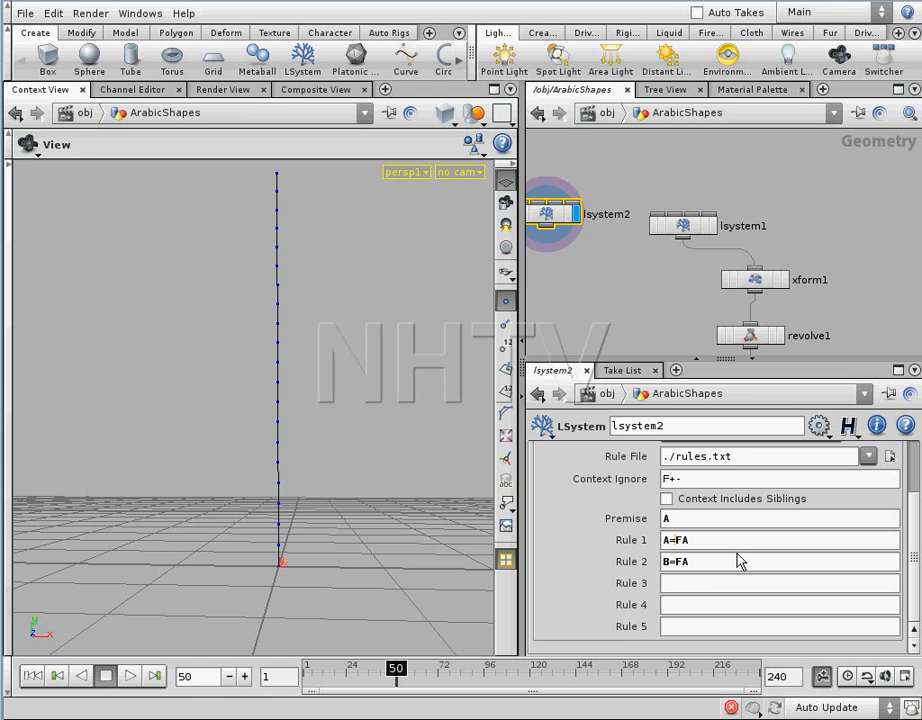
Change lsystem2's Rule 1 to A=+FA and turn on point numbers in the viewport.
{"action": "key", "text": "Return"}
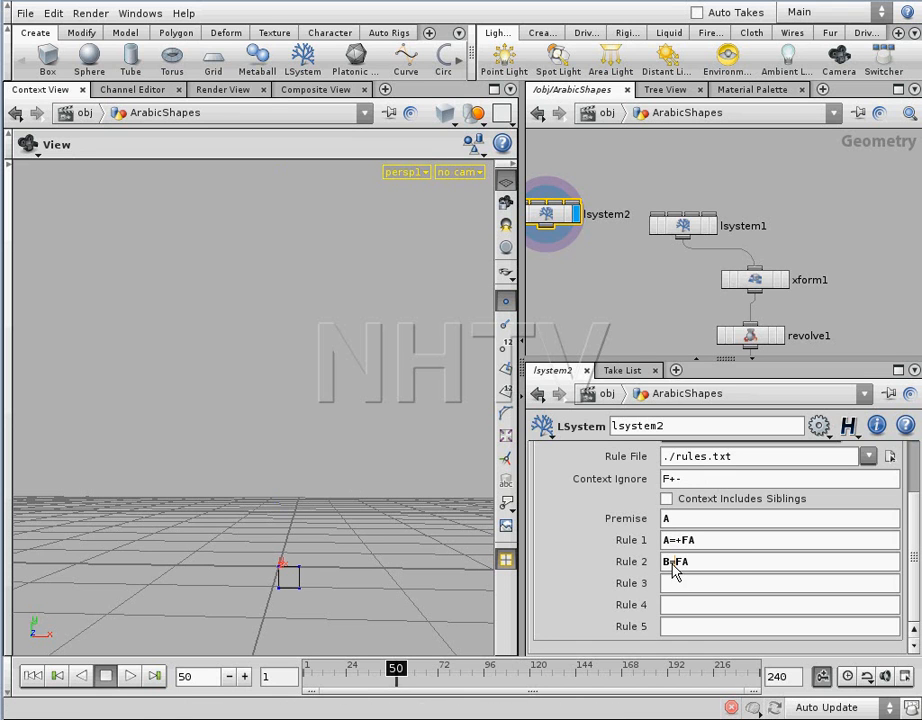
{"action": "left_click_drag", "start_coordinate": [294, 440], "coordinate": [292, 401]}
{"action": "right_click_drag", "start_coordinate": [292, 401], "coordinate": [407, 424]}
{"action": "left_click_drag", "start_coordinate": [328, 425], "coordinate": [324, 294]}
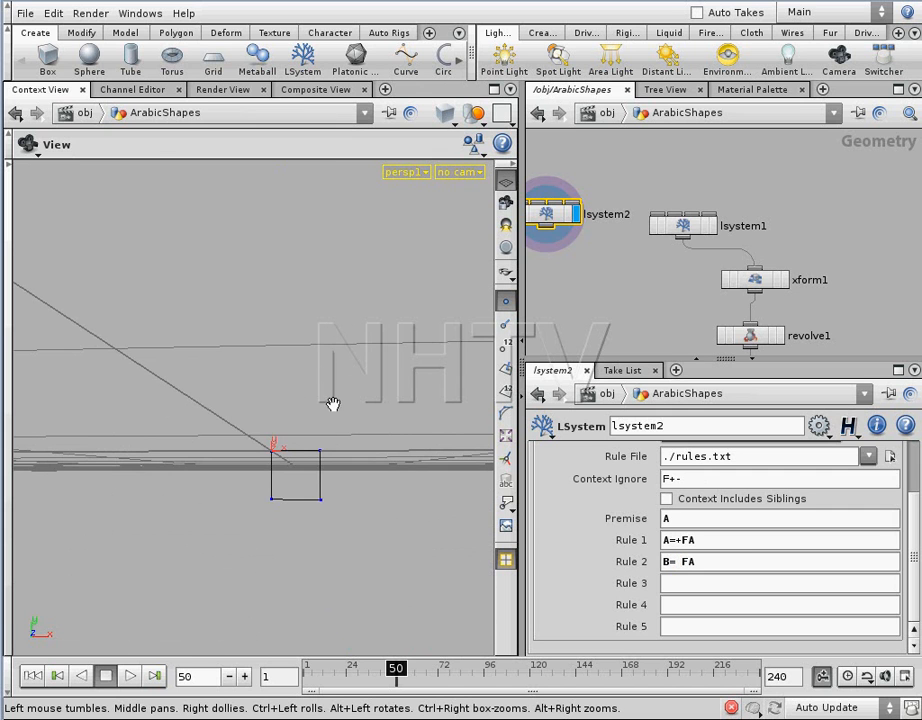
{"action": "left_click", "coordinate": [506, 344]}
{"action": "mouse_move", "coordinate": [338, 418]}
{"action": "left_mouse_down"}
{"action": "mouse_move", "coordinate": [330, 429]}
{"action": "mouse_move", "coordinate": [350, 430]}
{"action": "left_mouse_up"}
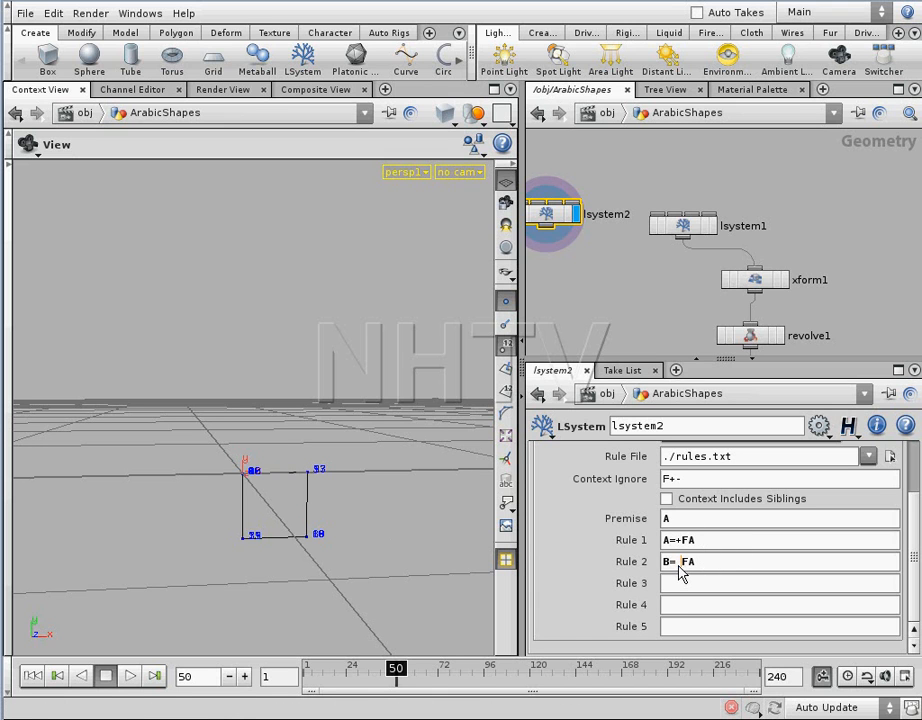
Change lsystem2's Rule 2 to B=-FA and Rule 1 to A=+FB so the two rules alternate.
{"action": "left_click_drag", "start_coordinate": [678, 564], "coordinate": [683, 562]}
{"action": "left_click", "coordinate": [688, 541]}
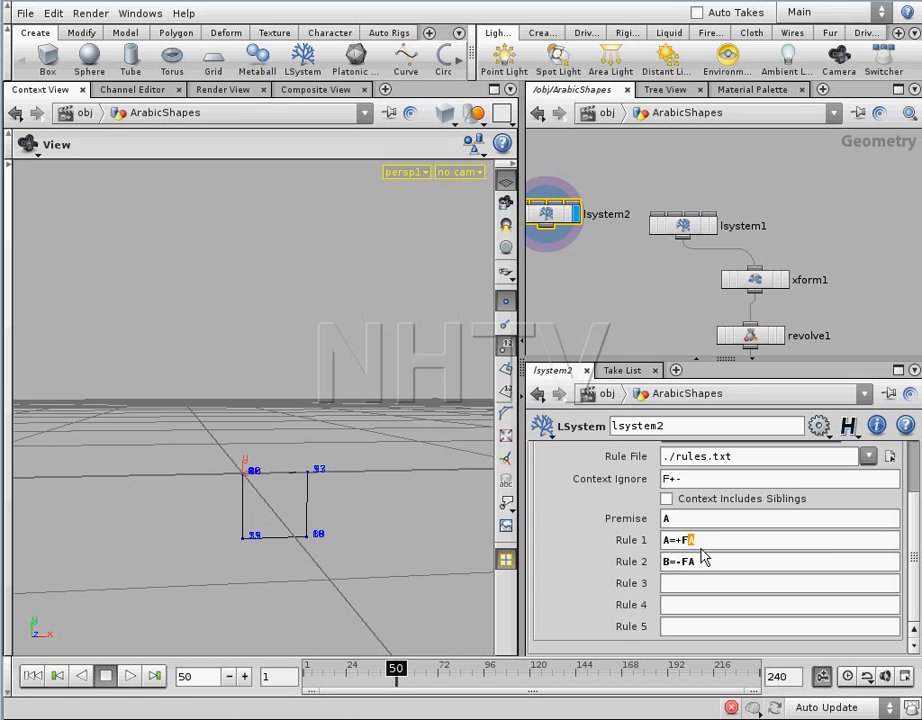
{"action": "type", "text": "B"}
{"action": "key", "text": "Return"}
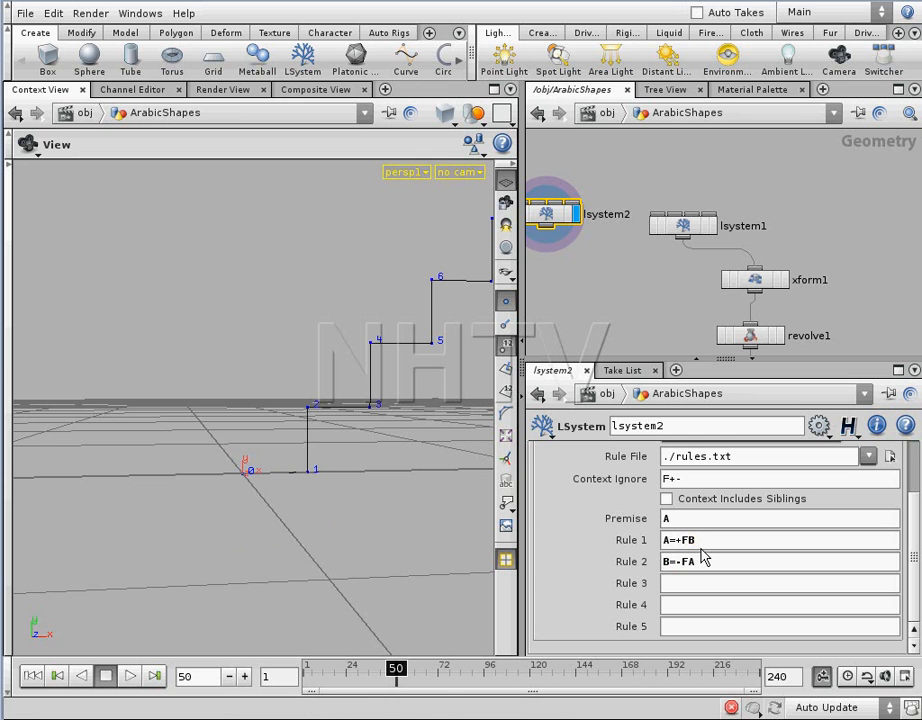
{"action": "left_click_drag", "start_coordinate": [259, 434], "coordinate": [232, 488]}
{"action": "scroll", "coordinate": [232, 488], "scroll_direction": "up", "scroll_amount": 8}
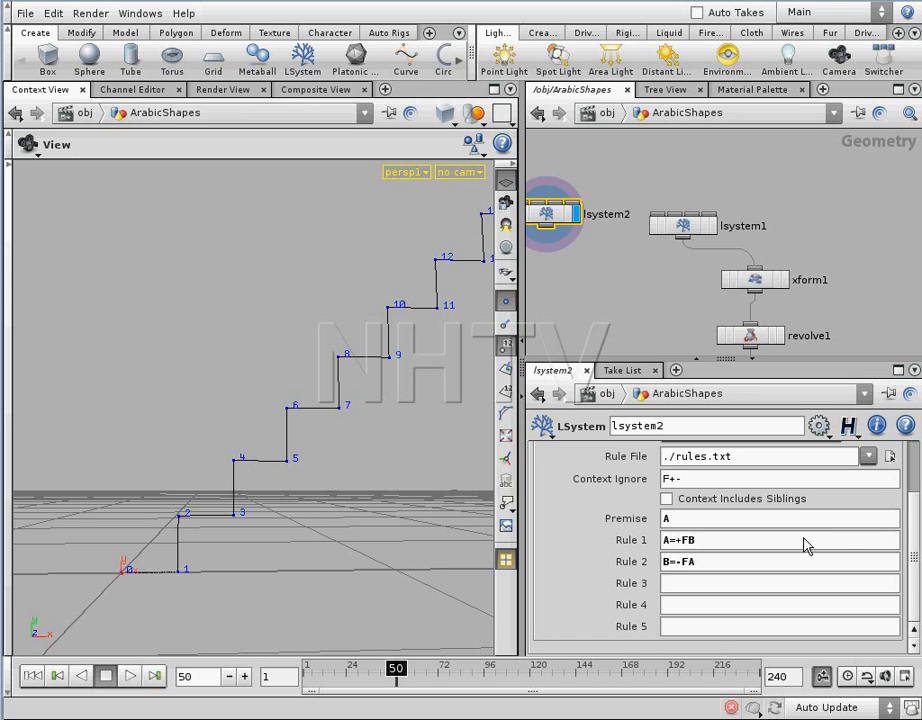
Set lsystem2's User generations to 1 and then 2, checking the node's info at each stage.
{"action": "mouse_move", "coordinate": [912, 520]}
{"action": "left_mouse_down"}
{"action": "mouse_move", "coordinate": [914, 465]}
{"action": "mouse_move", "coordinate": [907, 505]}
{"action": "left_mouse_up"}
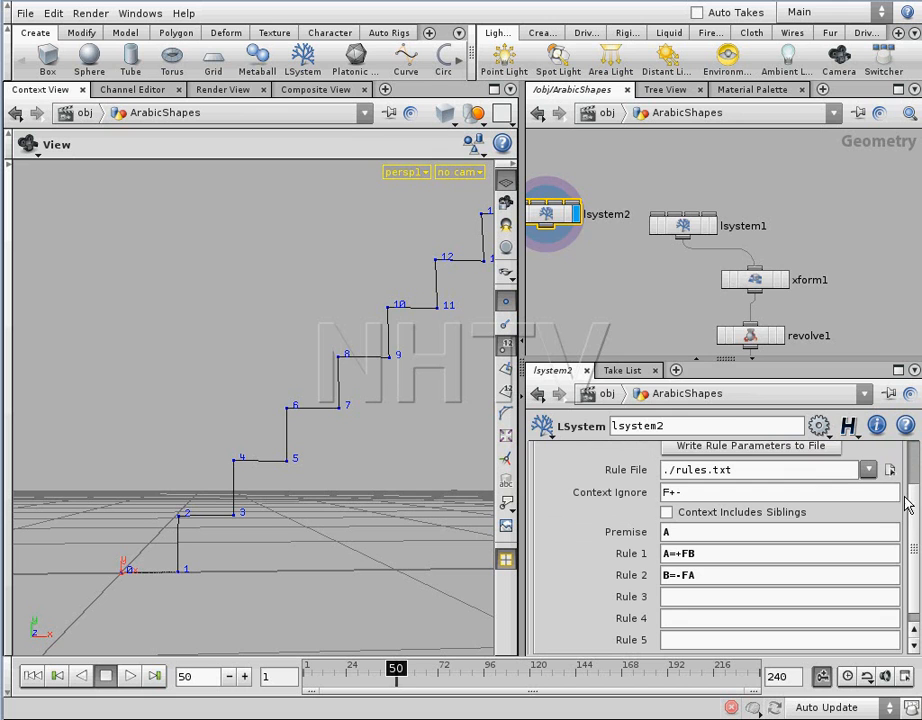
{"action": "middle_click", "coordinate": [554, 219]}
{"action": "left_click_drag", "start_coordinate": [914, 539], "coordinate": [912, 437]}
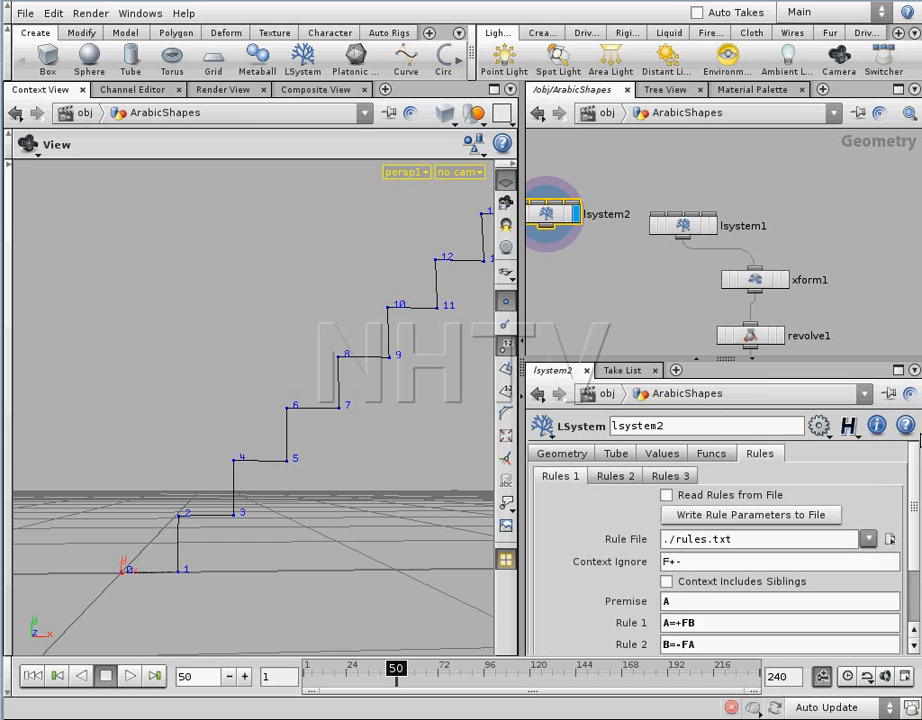
{"action": "left_click", "coordinate": [562, 453]}
{"action": "left_click_drag", "start_coordinate": [762, 524], "coordinate": [729, 532]}
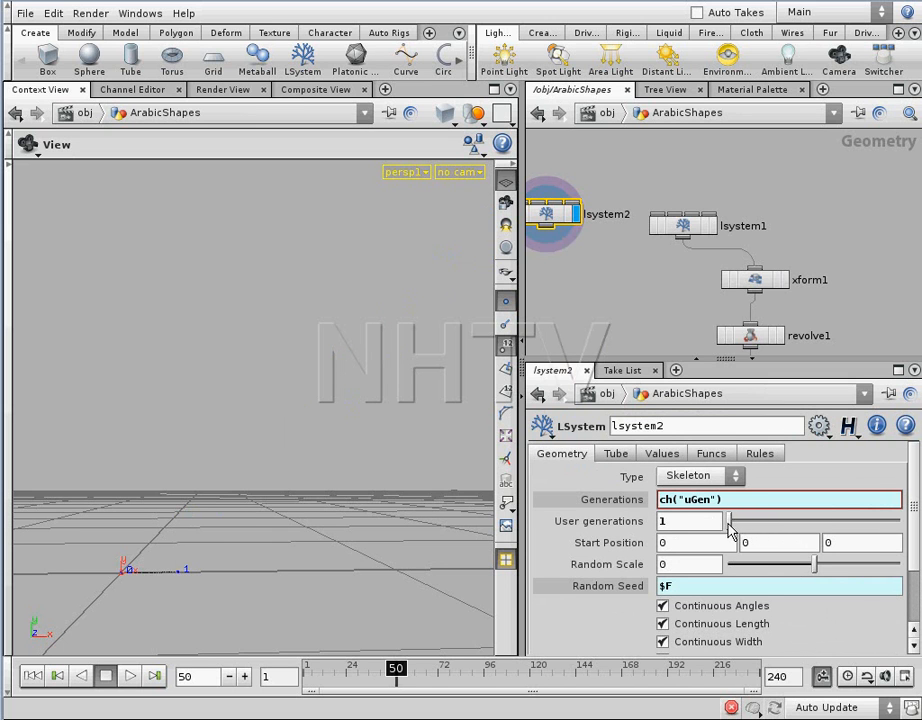
{"action": "middle_click", "coordinate": [549, 219]}
{"action": "left_click_drag", "start_coordinate": [733, 529], "coordinate": [731, 525]}
{"action": "middle_click", "coordinate": [547, 222]}
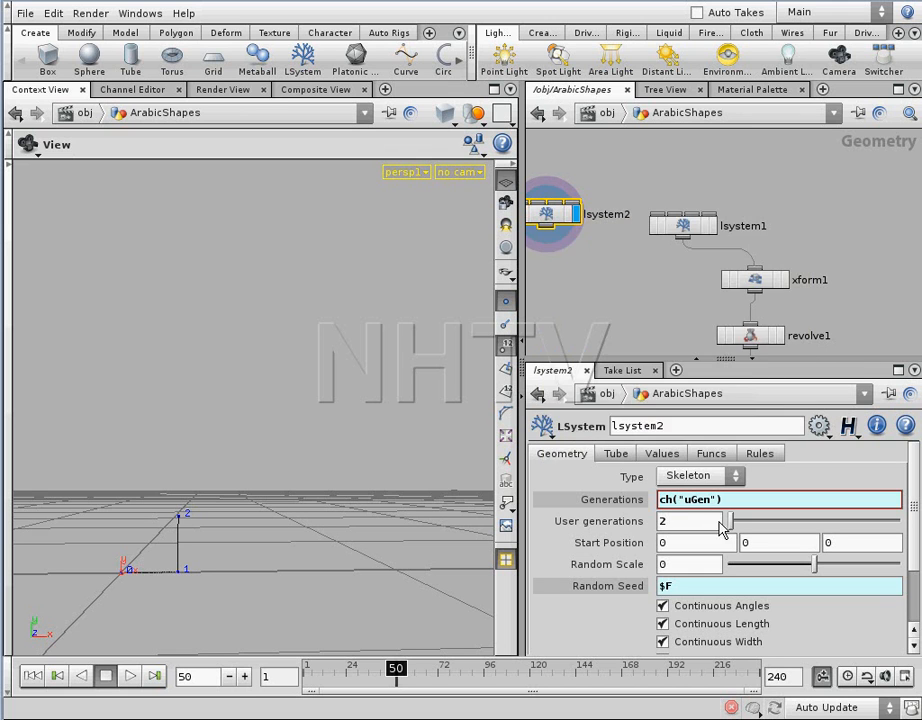
Set lsystem2's User generations to 3, then check the node's info and its two rules.
{"action": "left_click_drag", "start_coordinate": [733, 527], "coordinate": [735, 523]}
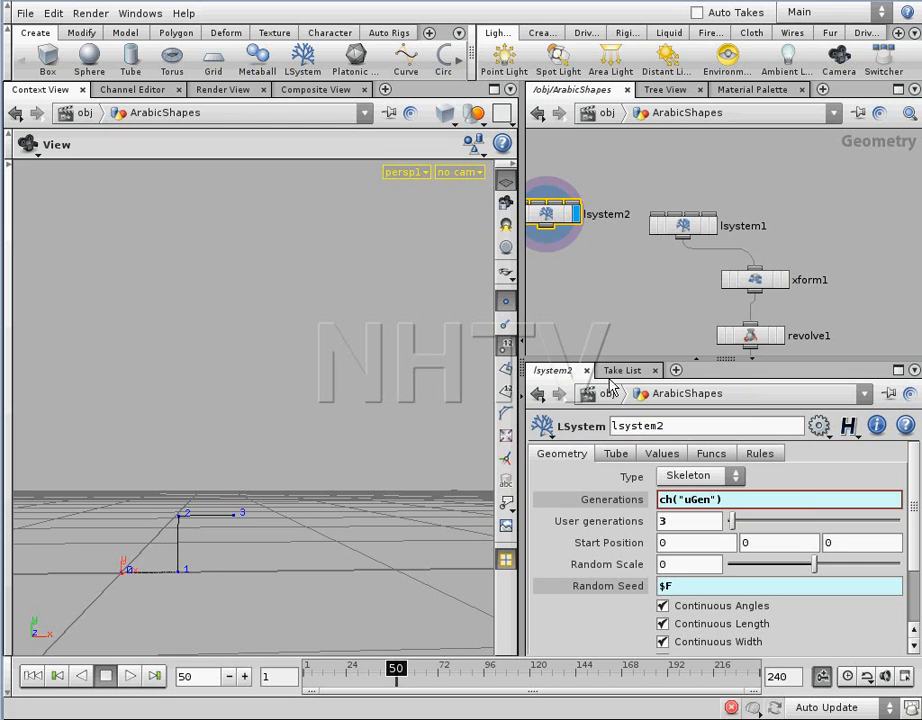
{"action": "middle_click", "coordinate": [548, 222]}
{"action": "left_click", "coordinate": [760, 454]}
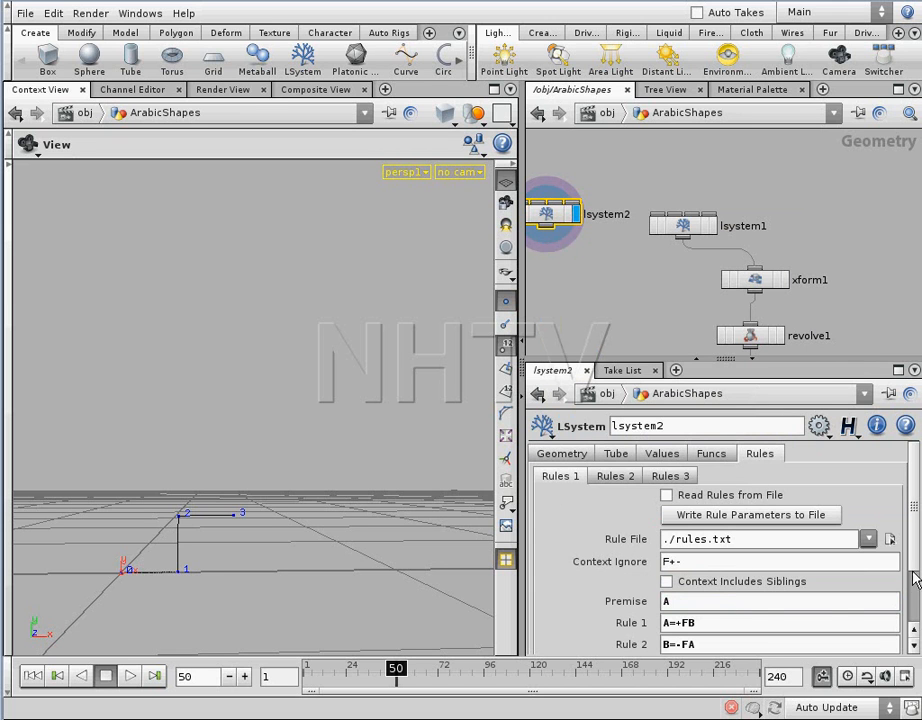
{"action": "scroll", "coordinate": [908, 584], "scroll_direction": "down", "scroll_amount": 3}
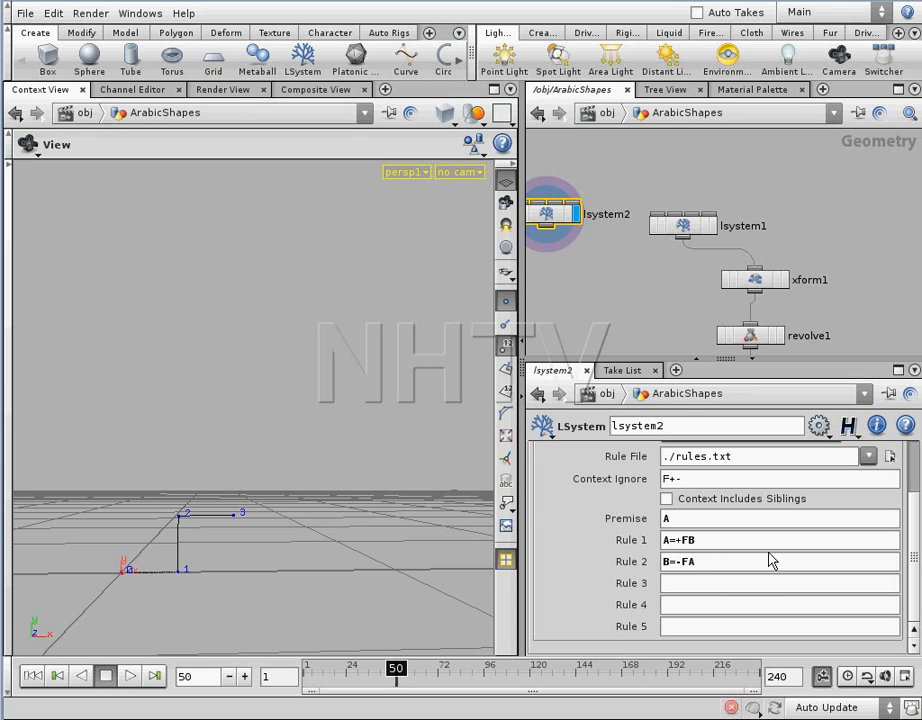
Move the timeline to frame 42 and raise lsystem2's User generations to 28.
{"action": "left_click_drag", "start_coordinate": [399, 673], "coordinate": [380, 676]}
{"action": "scroll", "coordinate": [915, 450], "scroll_direction": "up", "scroll_amount": 3}
{"action": "left_click", "coordinate": [562, 453]}
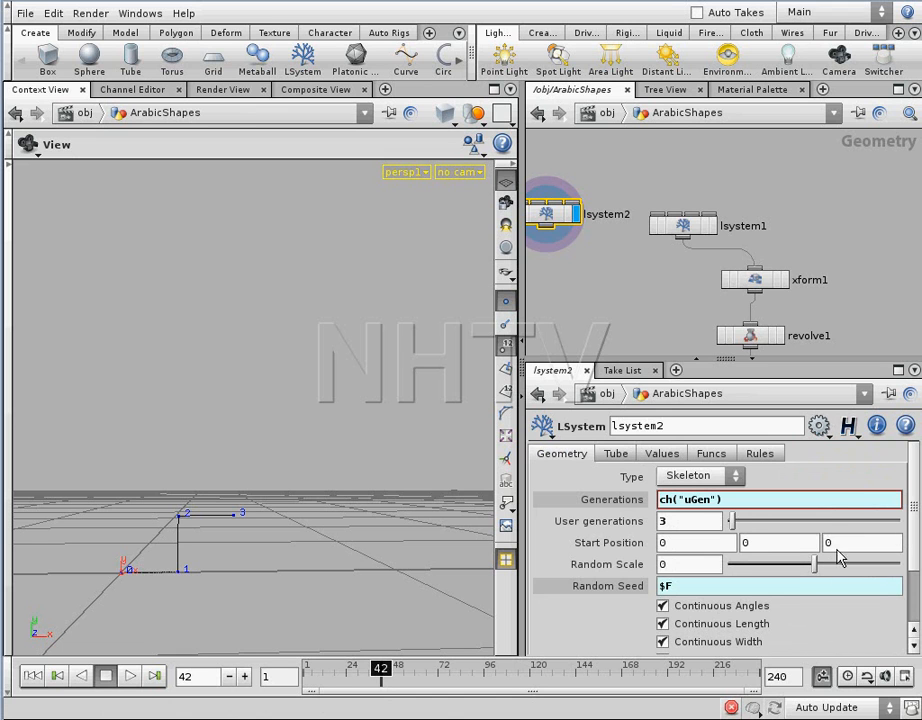
{"action": "left_click_drag", "start_coordinate": [737, 530], "coordinate": [770, 525]}
{"action": "left_click_drag", "start_coordinate": [274, 414], "coordinate": [259, 463]}
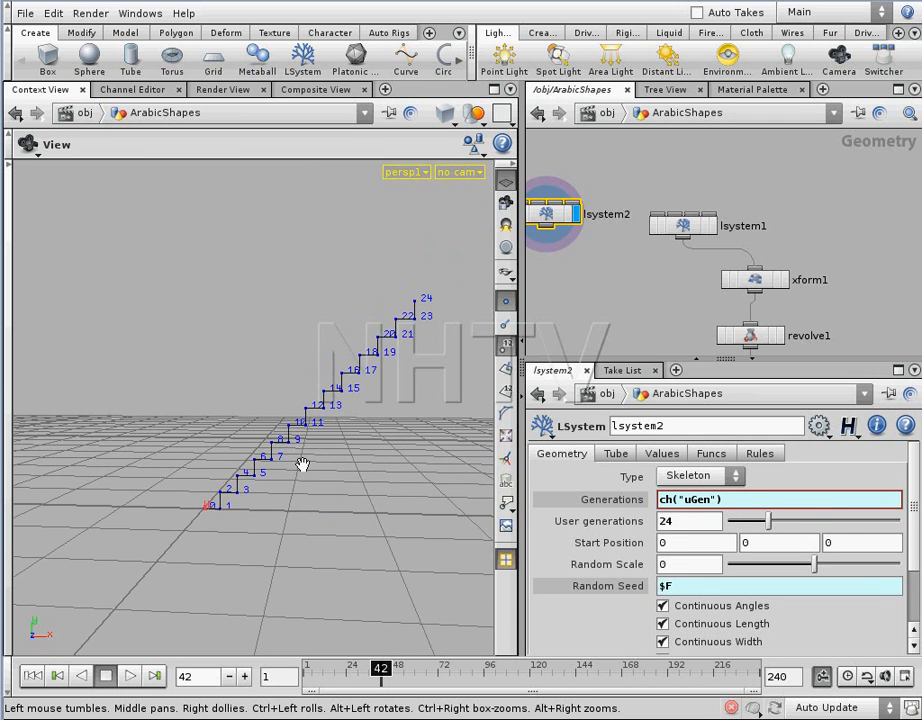
{"action": "left_click", "coordinate": [775, 522]}
{"action": "left_click_drag", "start_coordinate": [775, 522], "coordinate": [778, 523]}
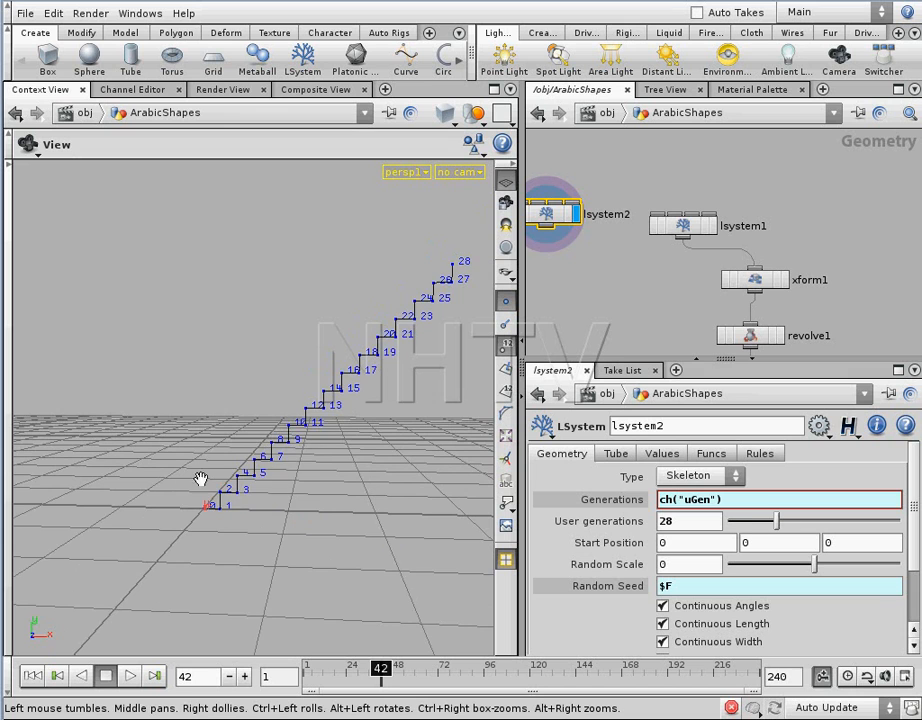
{"action": "left_click_drag", "start_coordinate": [228, 535], "coordinate": [219, 524]}
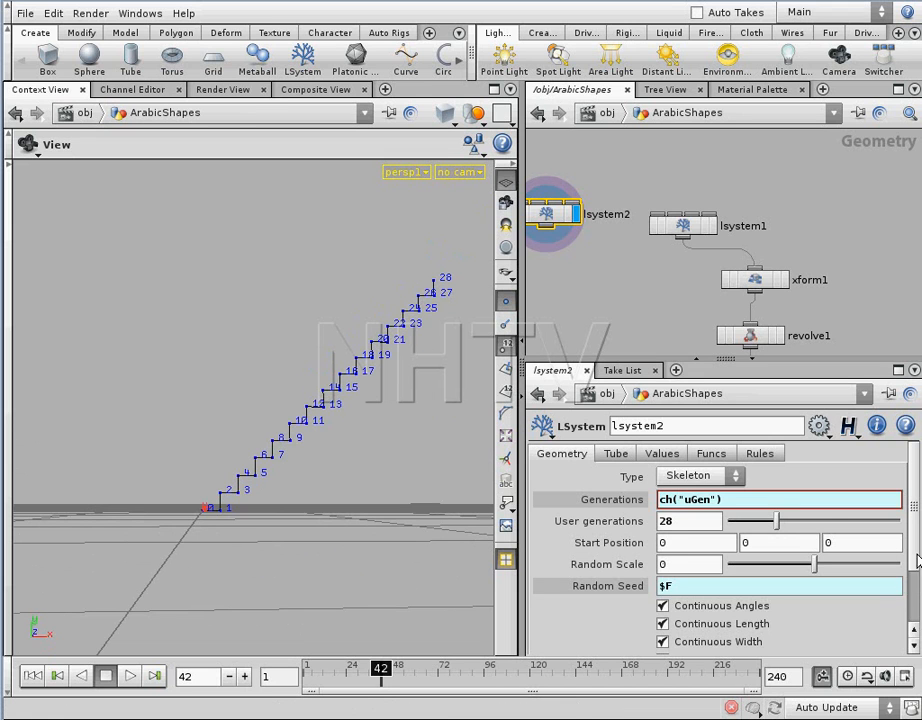
Change lsystem2's Rule 1 to A=+F(1)B so its forward segment gets an explicit length.
{"action": "left_click", "coordinate": [757, 453]}
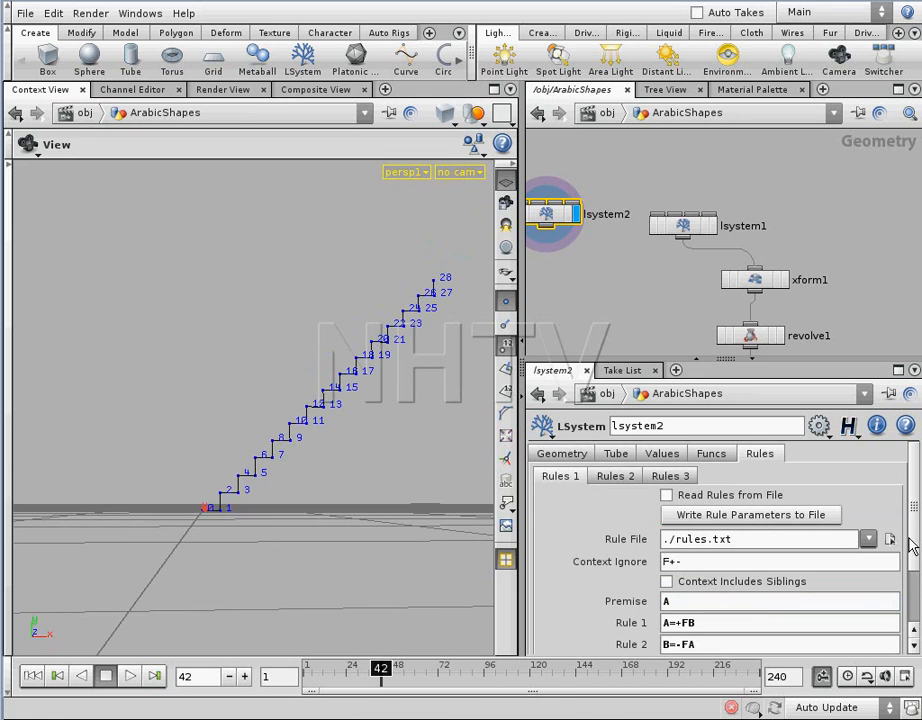
{"action": "scroll", "coordinate": [899, 581], "scroll_direction": "down", "scroll_amount": 3}
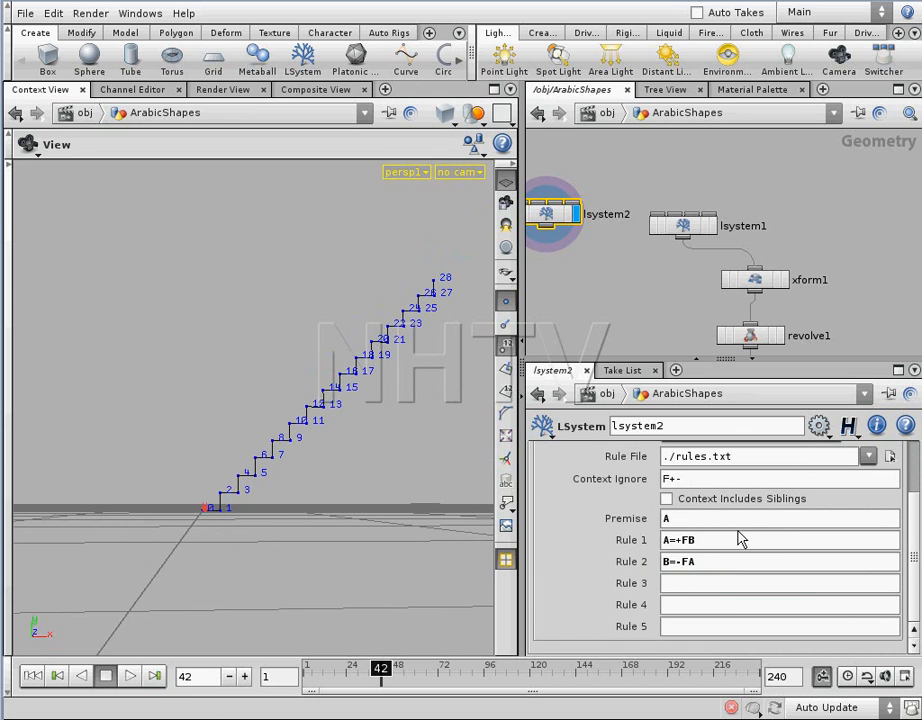
{"action": "left_click_drag", "start_coordinate": [268, 446], "coordinate": [282, 488]}
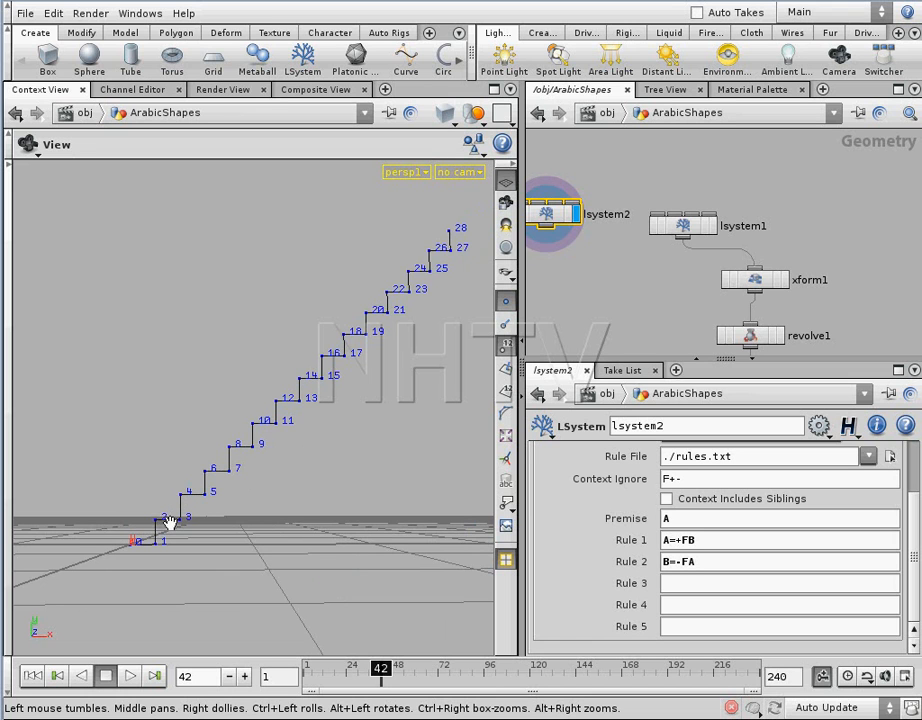
{"action": "left_click", "coordinate": [686, 541]}
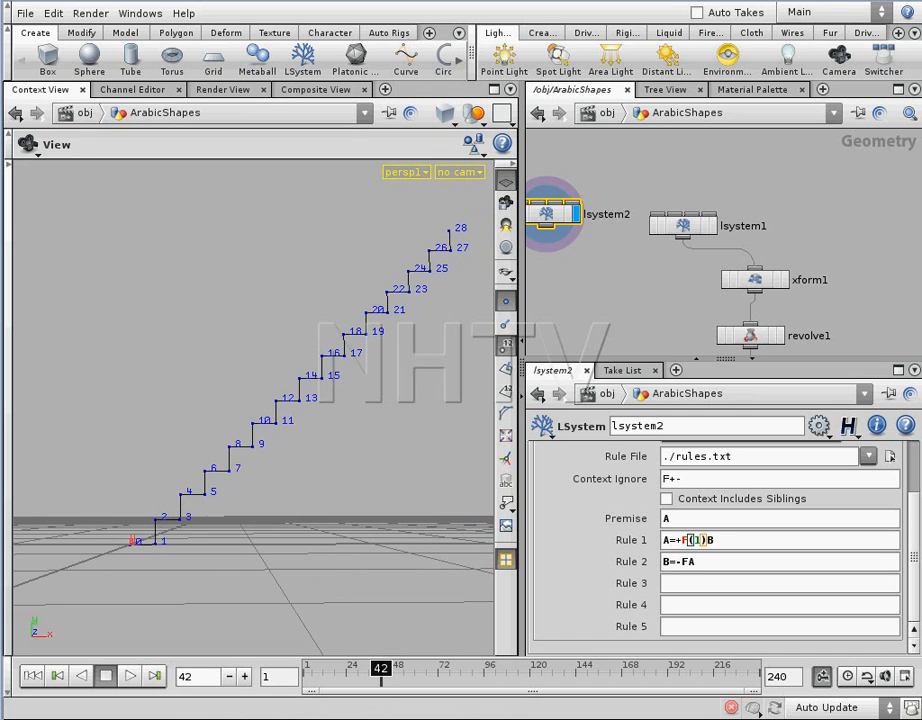
{"action": "key", "text": "Return"}
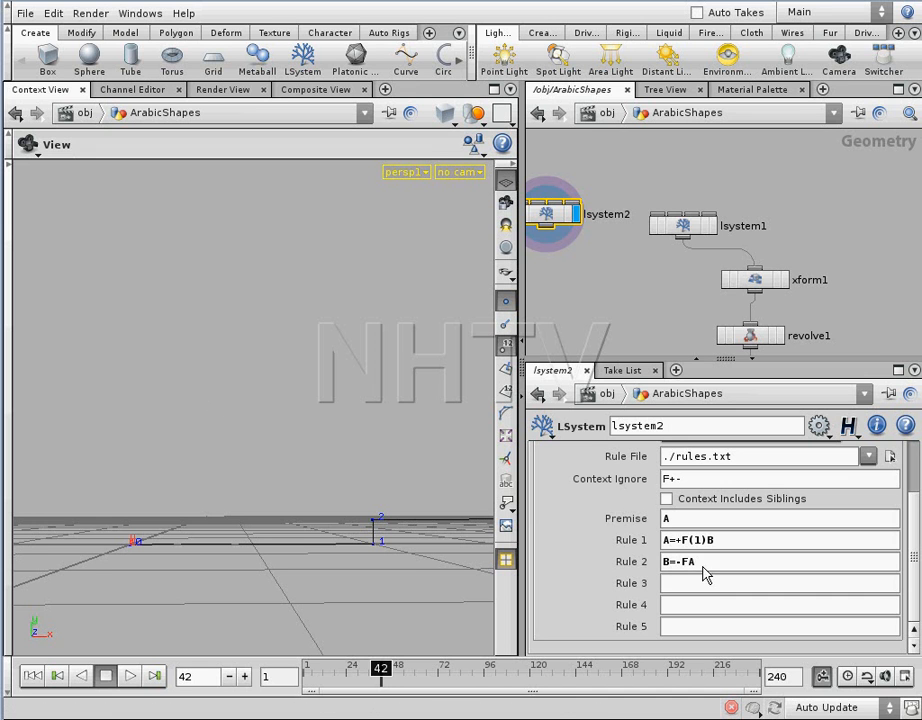
Examine the stair-step profile in the viewport, comparing the lengths of the horizontal and vertical segments.
{"action": "left_click_drag", "start_coordinate": [376, 450], "coordinate": [340, 412]}
{"action": "right_click_drag", "start_coordinate": [256, 422], "coordinate": [359, 404]}
{"action": "middle_click_drag", "start_coordinate": [360, 405], "coordinate": [230, 431]}
{"action": "left_click_drag", "start_coordinate": [230, 431], "coordinate": [276, 442]}
{"action": "middle_click_drag", "start_coordinate": [163, 473], "coordinate": [173, 451]}
{"action": "right_click_drag", "start_coordinate": [173, 451], "coordinate": [218, 455]}
{"action": "middle_click_drag", "start_coordinate": [243, 434], "coordinate": [354, 414]}
{"action": "right_click_drag", "start_coordinate": [324, 412], "coordinate": [361, 406]}
{"action": "middle_click_drag", "start_coordinate": [245, 424], "coordinate": [461, 418]}
{"action": "right_click_drag", "start_coordinate": [98, 436], "coordinate": [204, 428]}
{"action": "middle_click_drag", "start_coordinate": [204, 428], "coordinate": [250, 426]}
{"action": "right_click_drag", "start_coordinate": [250, 426], "coordinate": [45, 438]}
{"action": "middle_click_drag", "start_coordinate": [222, 428], "coordinate": [250, 450]}
{"action": "right_click_drag", "start_coordinate": [235, 440], "coordinate": [396, 410]}
{"action": "middle_click_drag", "start_coordinate": [256, 470], "coordinate": [242, 459]}
{"action": "right_click_drag", "start_coordinate": [242, 459], "coordinate": [346, 428]}
{"action": "middle_click_drag", "start_coordinate": [346, 428], "coordinate": [391, 403]}
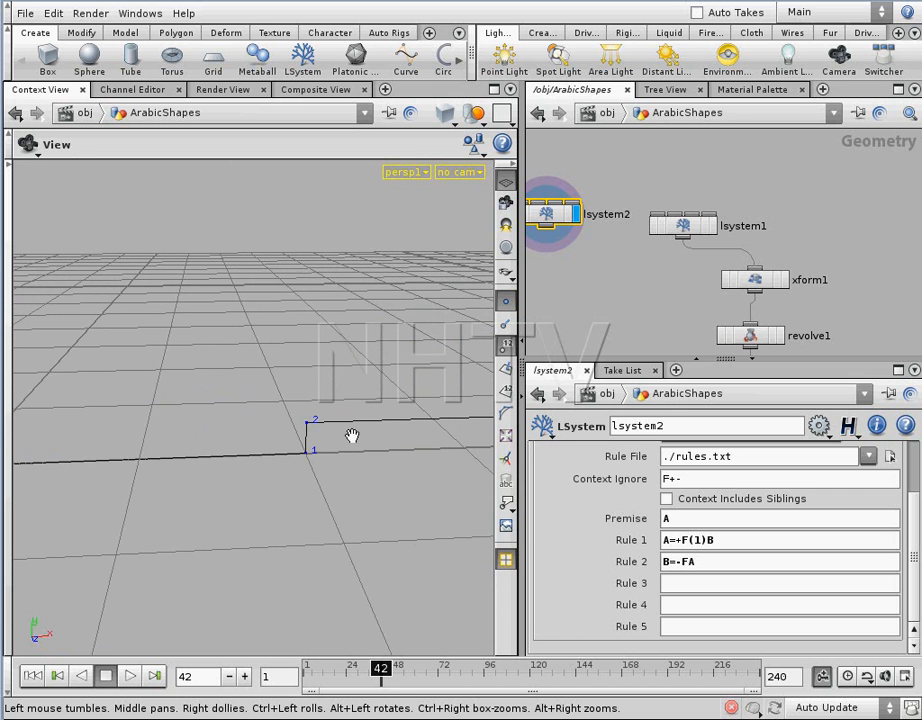
Replace the fixed length in lsystem2's Rule 1 with an empty rand( ) function.
{"action": "double_click", "coordinate": [697, 541]}
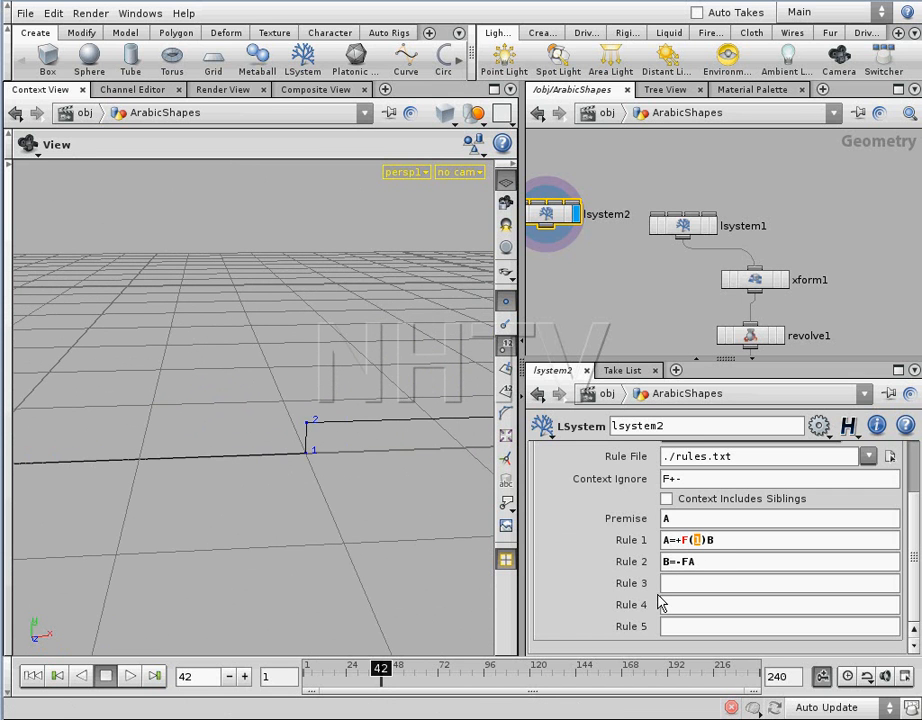
{"action": "type", "text": "rand()"}
{"action": "left_click", "coordinate": [724, 540]}
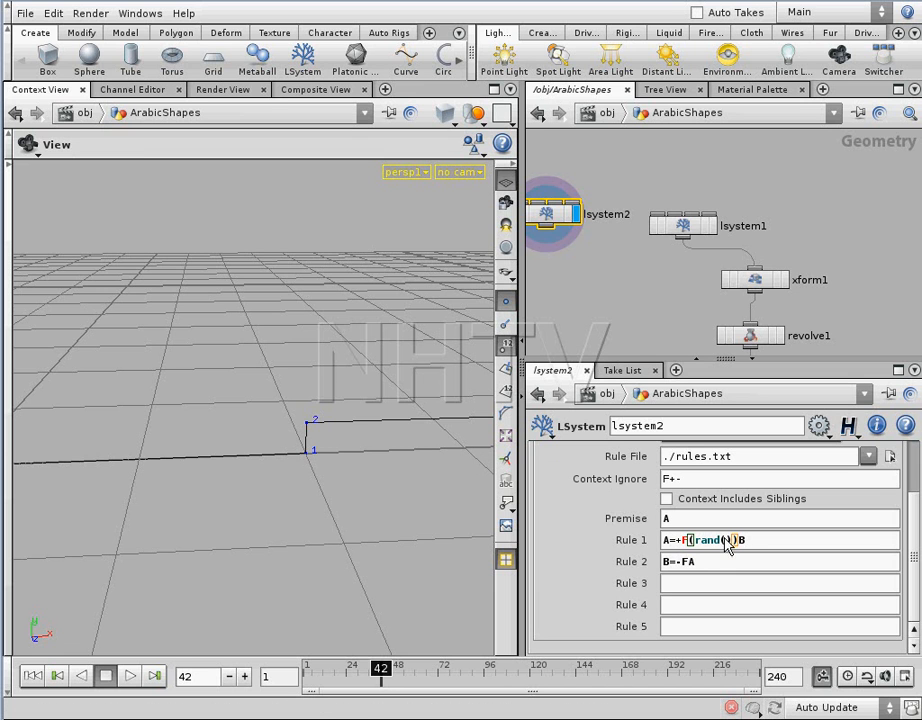
{"action": "left_click_drag", "start_coordinate": [310, 460], "coordinate": [241, 452]}
{"action": "left_click", "coordinate": [725, 541]}
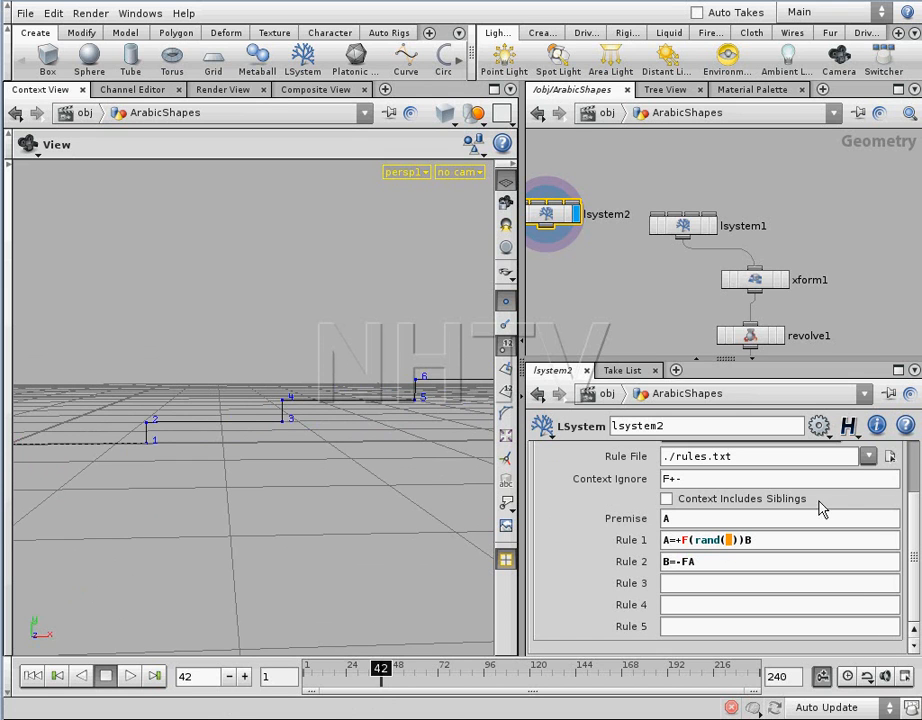
Open the L-system node's help, read its Local variables list for a value to seed the random function, and close the help.
{"action": "left_click", "coordinate": [905, 427]}
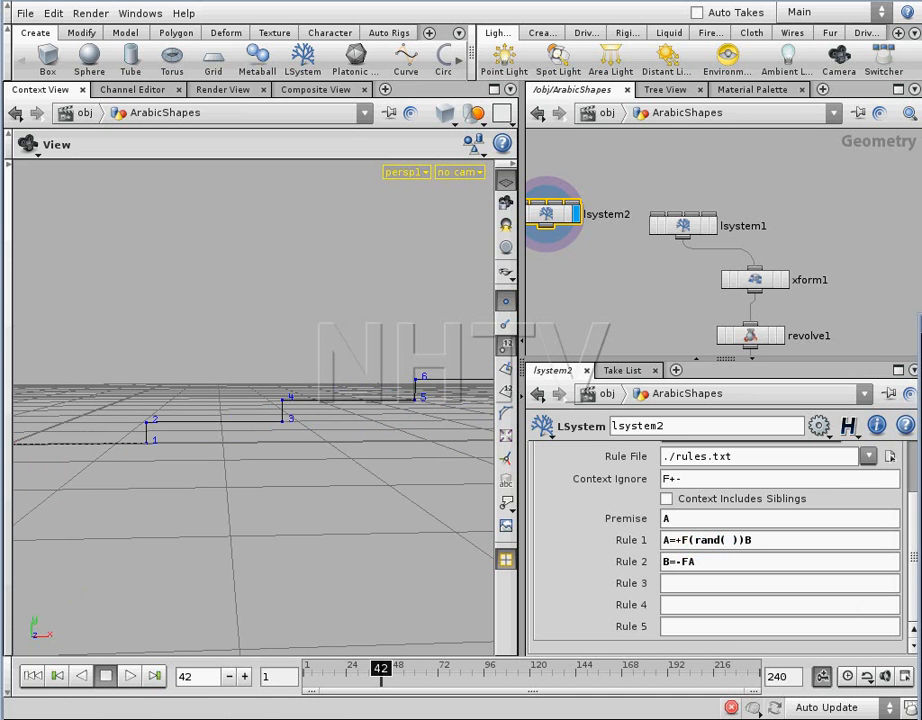
{"action": "left_click_drag", "start_coordinate": [921, 329], "coordinate": [380, 28]}
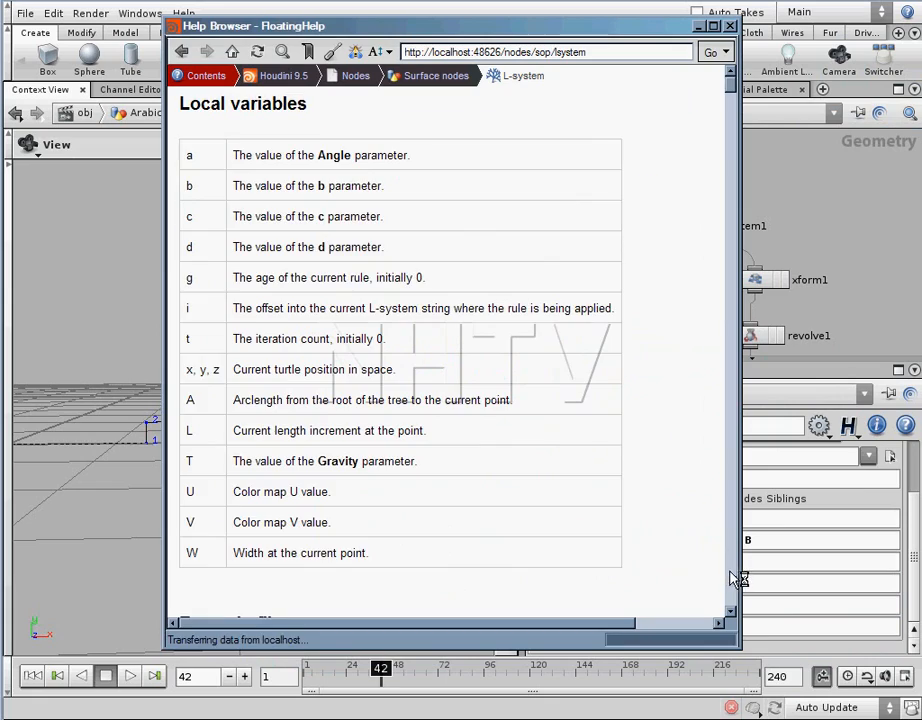
{"action": "scroll", "coordinate": [733, 117], "scroll_direction": "down", "scroll_amount": 12}
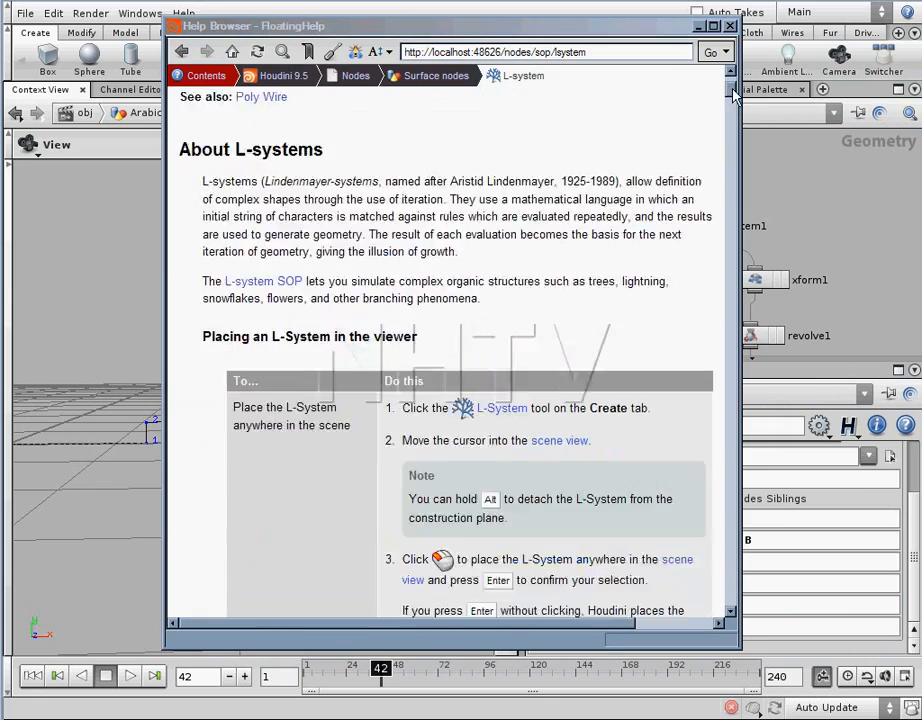
{"action": "left_click_drag", "start_coordinate": [733, 111], "coordinate": [753, 366]}
{"action": "left_click_drag", "start_coordinate": [753, 372], "coordinate": [783, 68]}
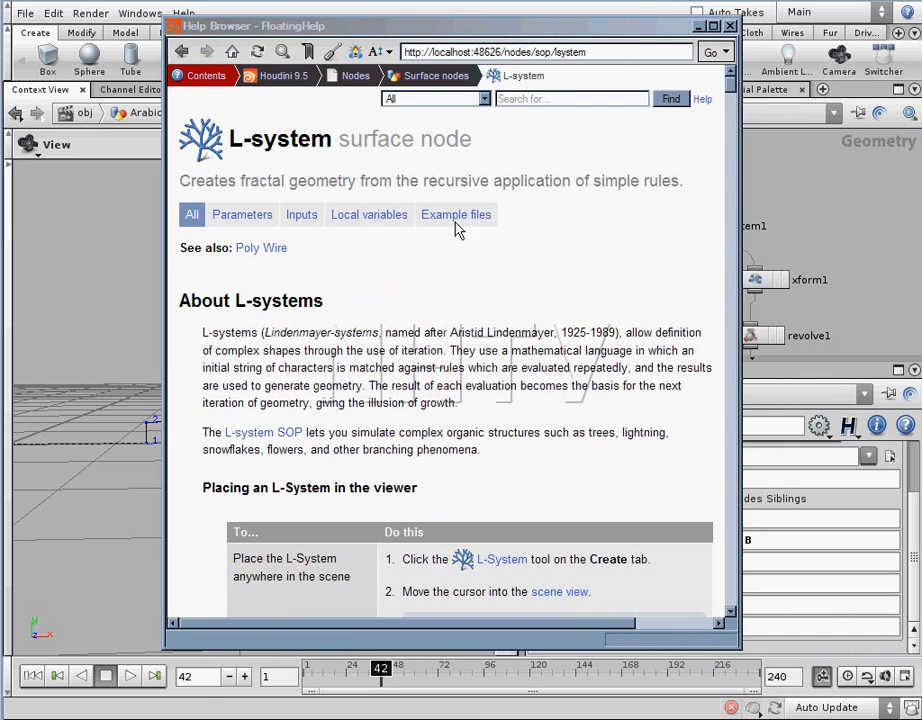
{"action": "left_click", "coordinate": [370, 218]}
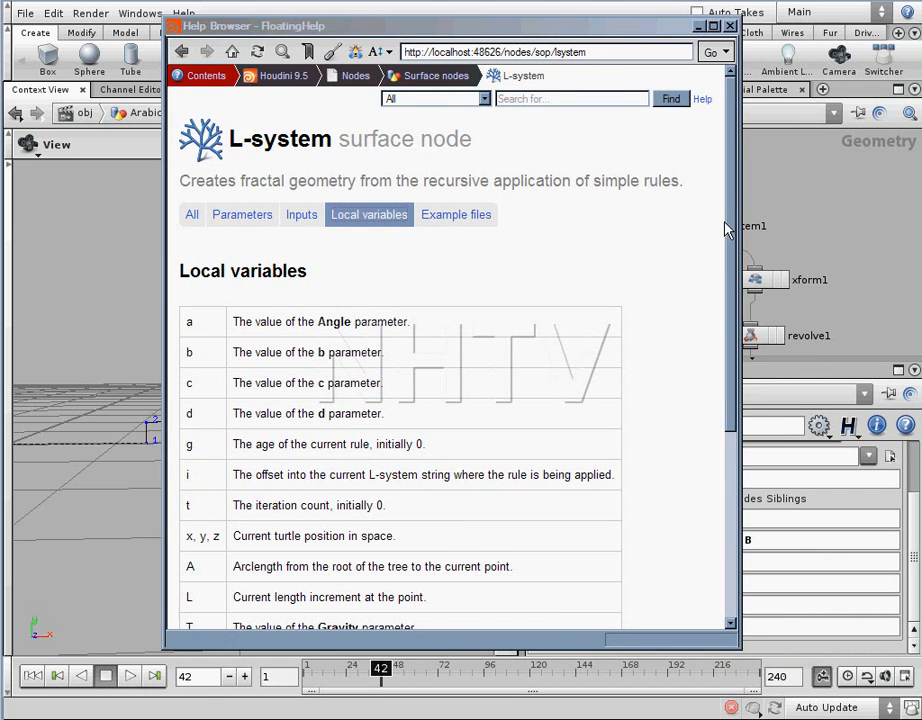
{"action": "scroll", "coordinate": [735, 239], "scroll_direction": "down", "scroll_amount": 3}
{"action": "scroll", "coordinate": [724, 317], "scroll_direction": "up", "scroll_amount": 1}
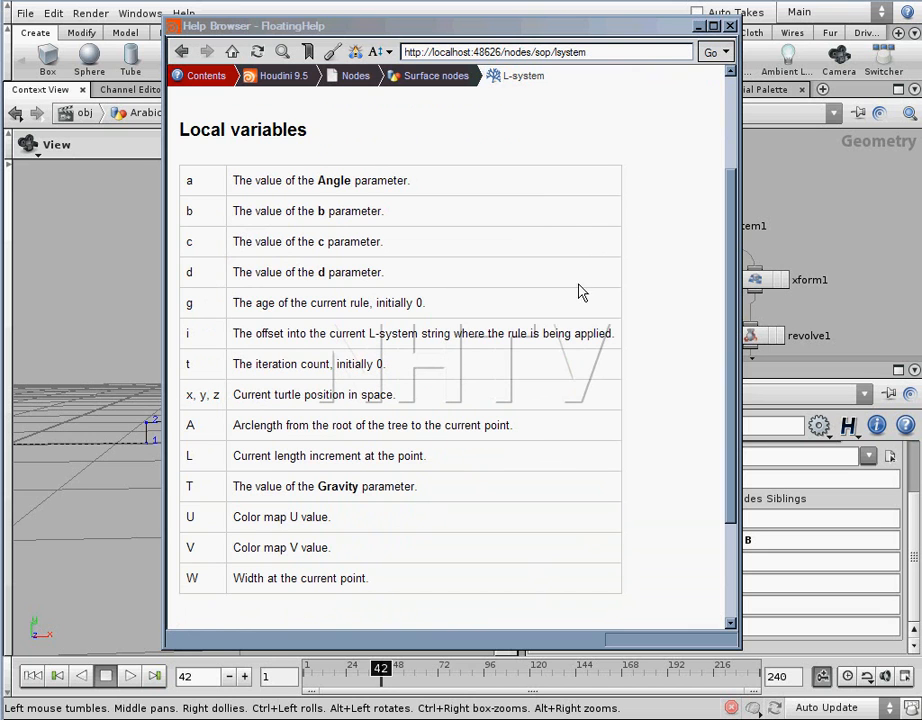
{"action": "left_click", "coordinate": [587, 34]}
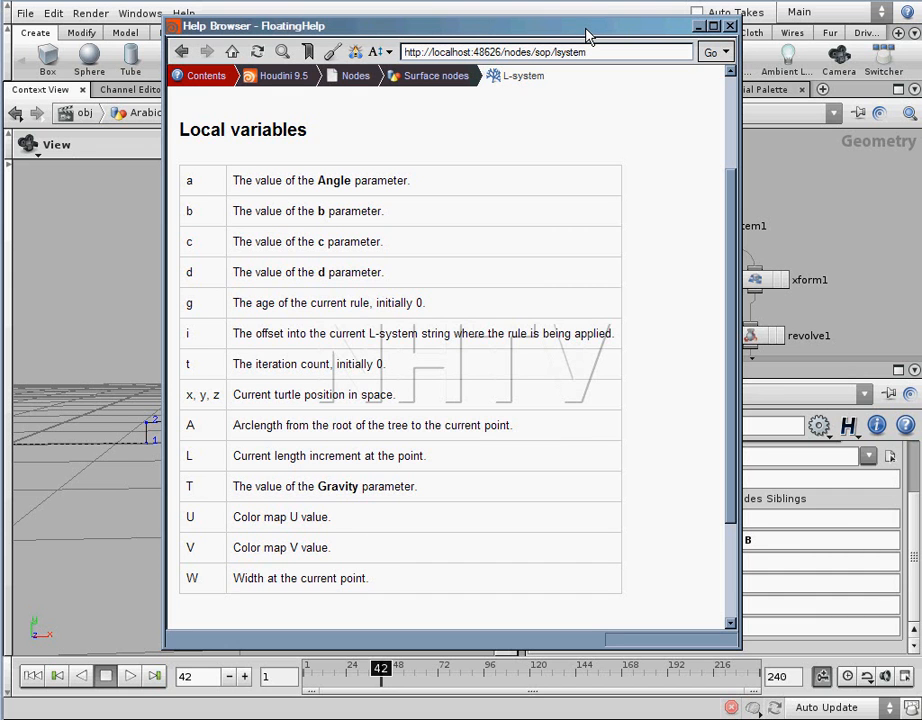
{"action": "key", "text": "alt+F4"}
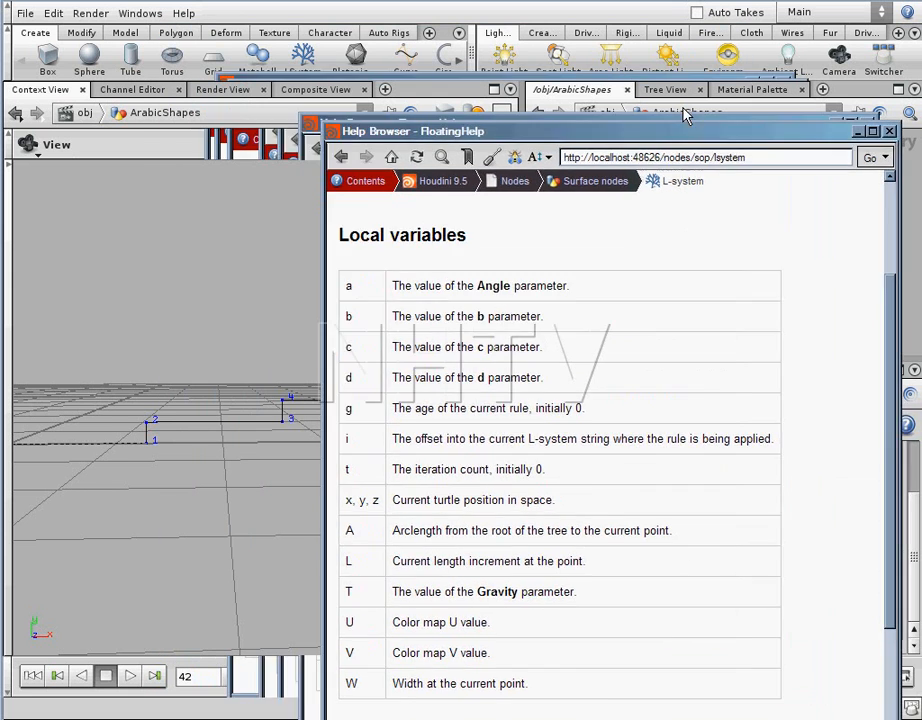
Seed the random length with the iteration count by setting lsystem2's Rule 1 to A=+F(rand(t))B.
{"action": "left_click", "coordinate": [728, 540]}
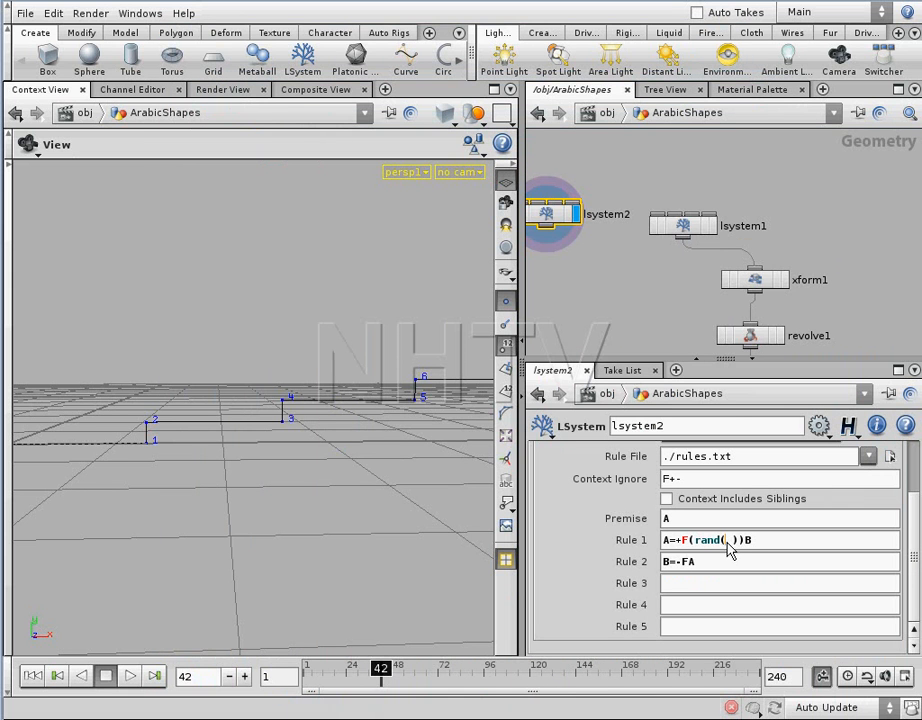
{"action": "type", "text": "t"}
{"action": "key", "text": "Return"}
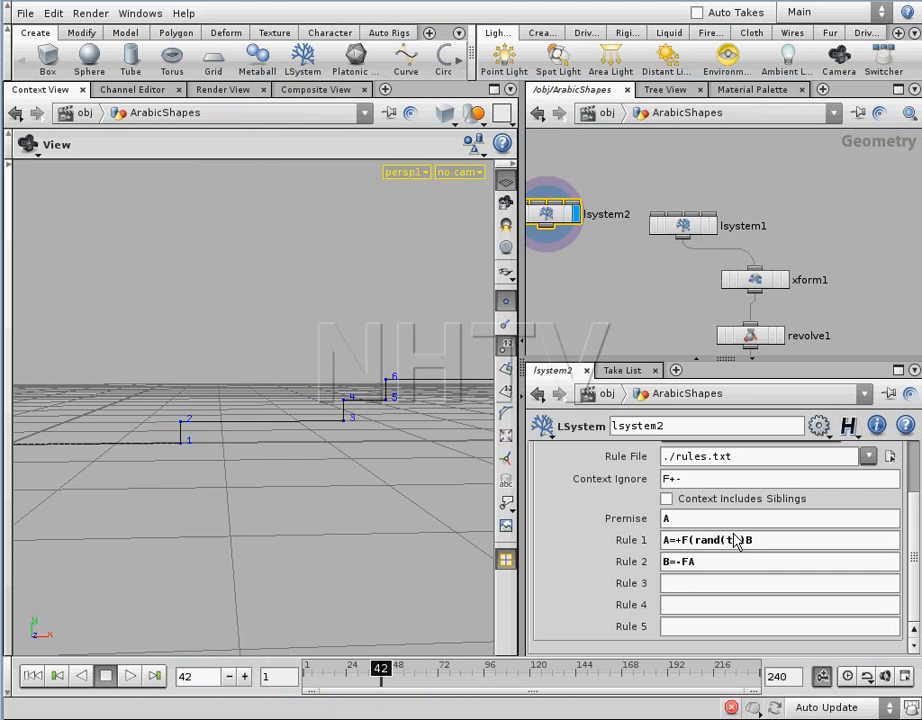
Turn off point numbers in the viewport and scrub the timeline to frame 32 to test the random profile.
{"action": "left_click_drag", "start_coordinate": [336, 364], "coordinate": [179, 362]}
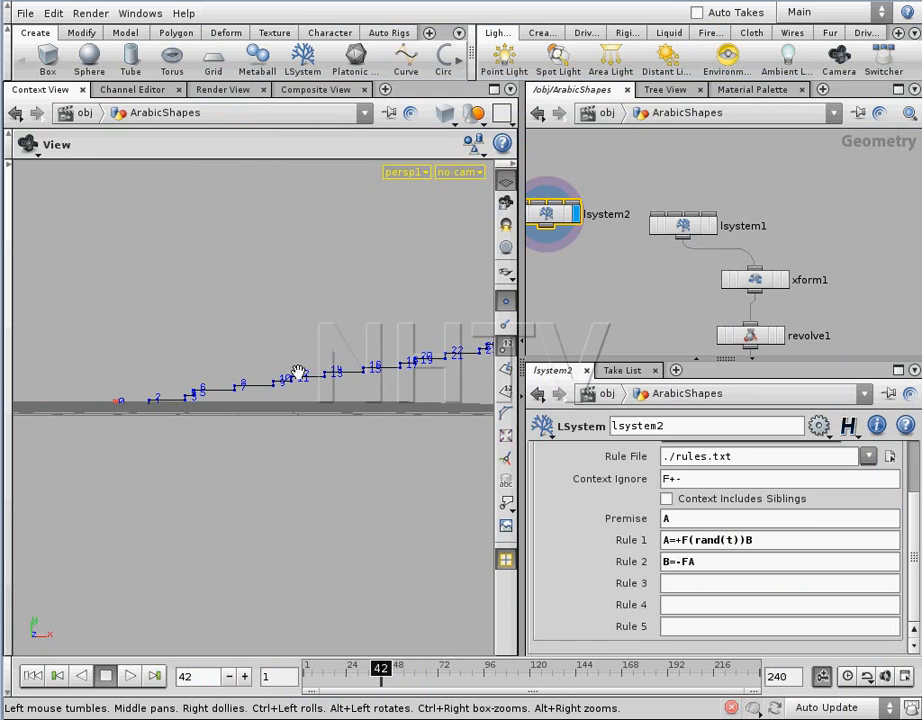
{"action": "left_click", "coordinate": [505, 343]}
{"action": "left_click_drag", "start_coordinate": [354, 366], "coordinate": [342, 543]}
{"action": "left_click", "coordinate": [385, 672]}
{"action": "mouse_move", "coordinate": [385, 675]}
{"action": "left_mouse_down"}
{"action": "mouse_move", "coordinate": [407, 673]}
{"action": "mouse_move", "coordinate": [360, 670]}
{"action": "mouse_move", "coordinate": [373, 667]}
{"action": "mouse_move", "coordinate": [367, 675]}
{"action": "left_mouse_up"}
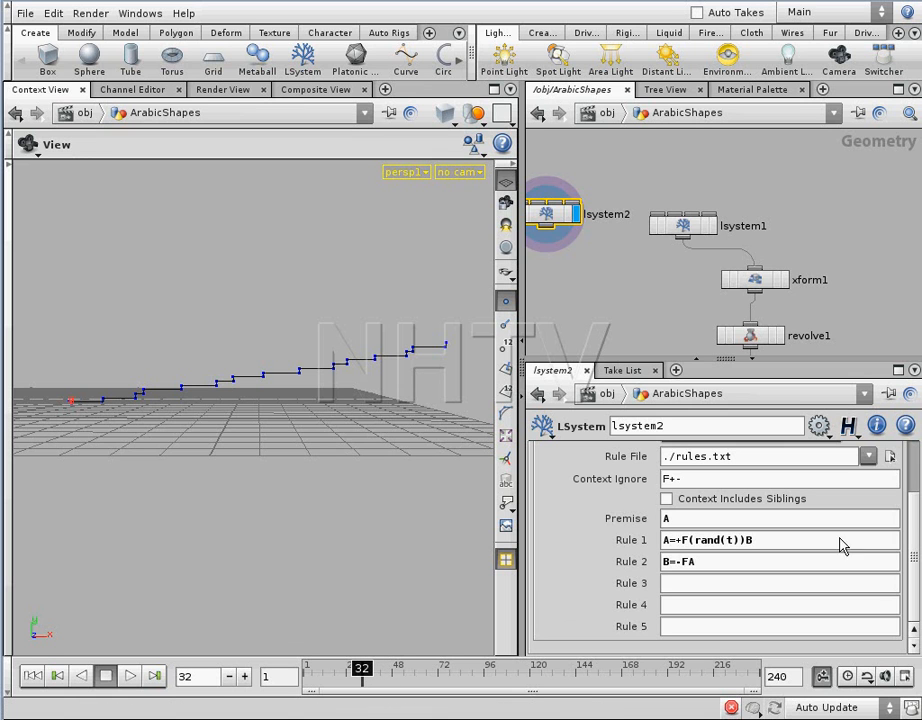
Look through lsystem2's Geometry, Funcs, Values and Rules parameters, checking the Random Seed and the current rules against the profile.
{"action": "left_click_drag", "start_coordinate": [912, 521], "coordinate": [911, 519]}
{"action": "left_click_drag", "start_coordinate": [327, 438], "coordinate": [278, 391]}
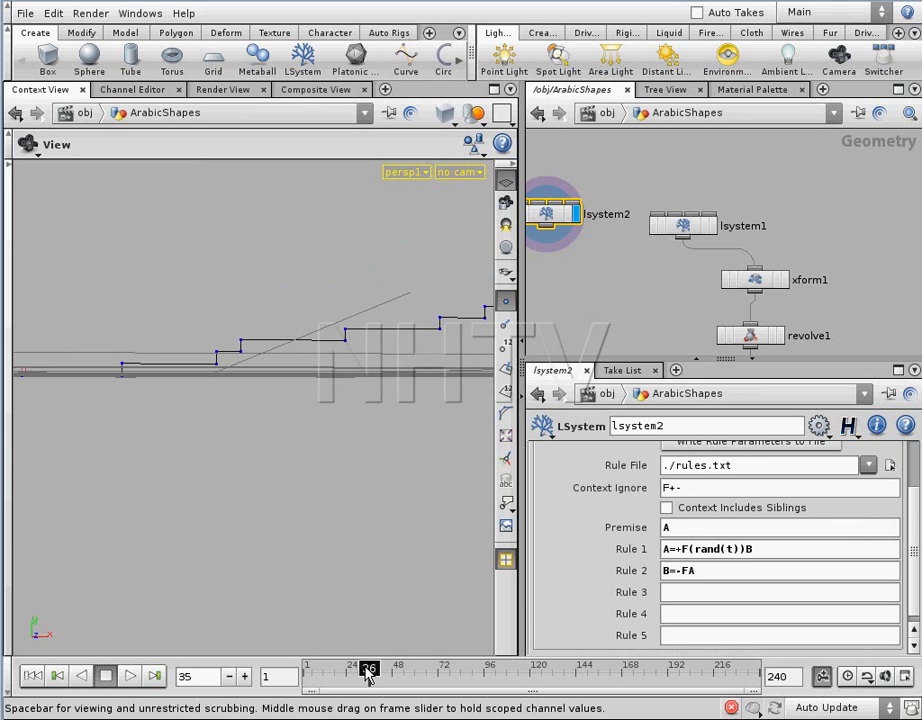
{"action": "scroll", "coordinate": [912, 490], "scroll_direction": "up", "scroll_amount": 5}
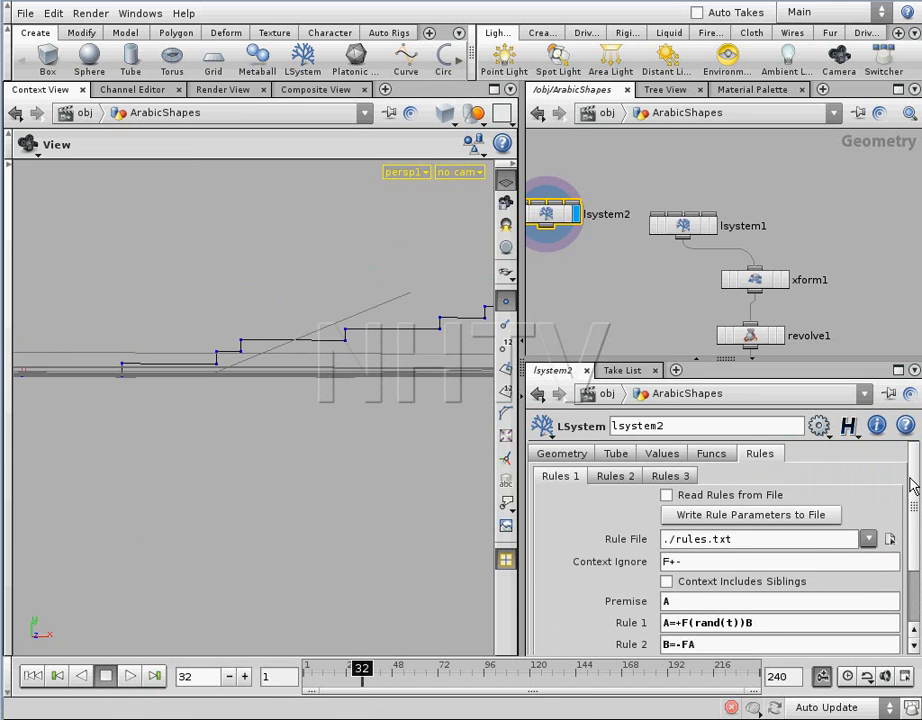
{"action": "left_click", "coordinate": [561, 453]}
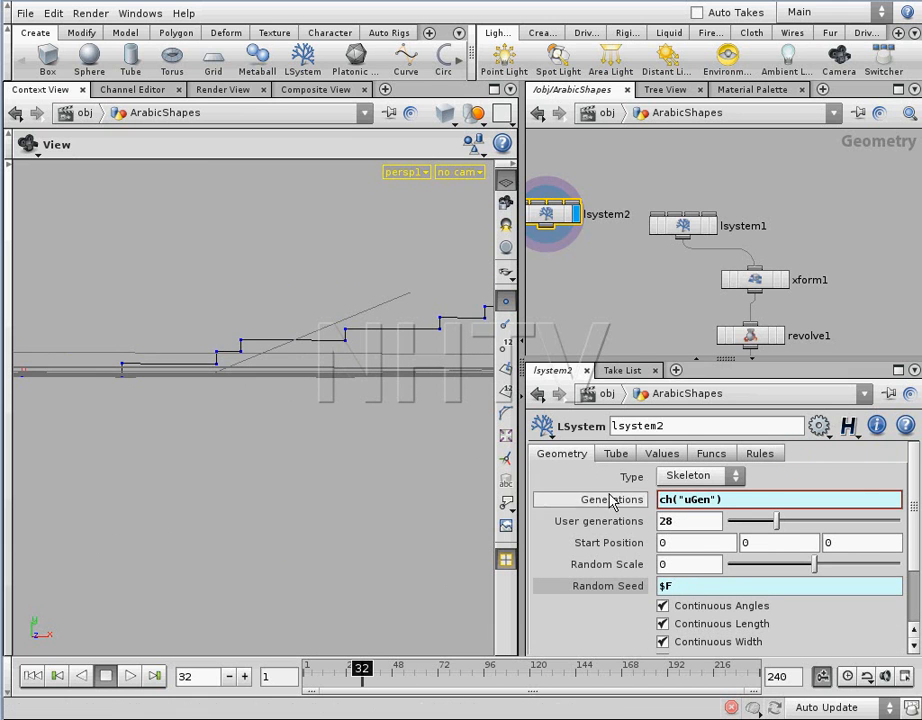
{"action": "left_click_drag", "start_coordinate": [231, 377], "coordinate": [298, 422]}
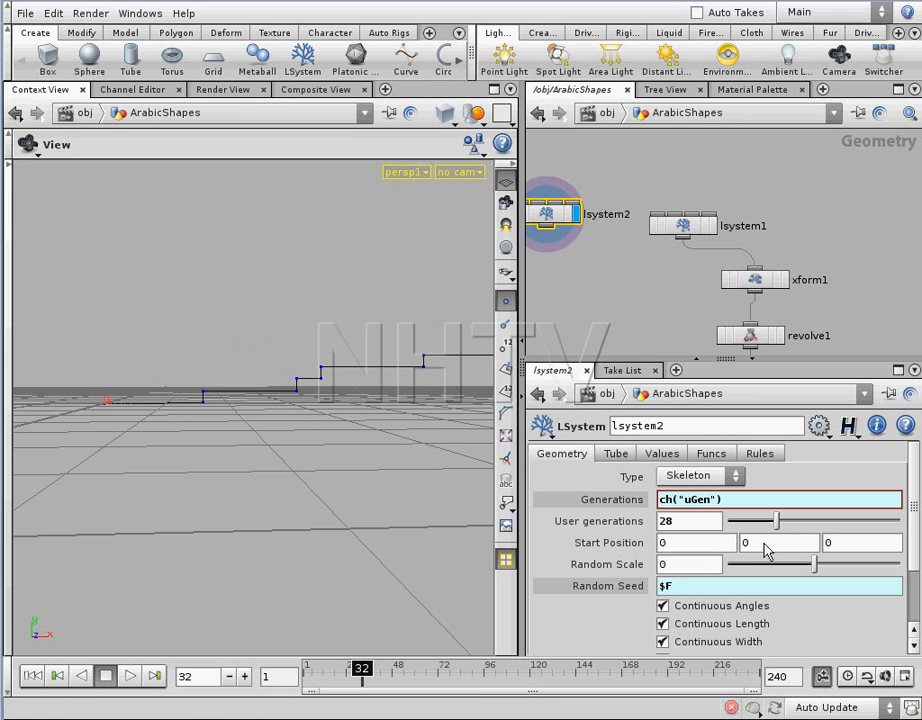
{"action": "scroll", "coordinate": [914, 560], "scroll_direction": "down", "scroll_amount": 3}
{"action": "scroll", "coordinate": [914, 575], "scroll_direction": "up", "scroll_amount": 3}
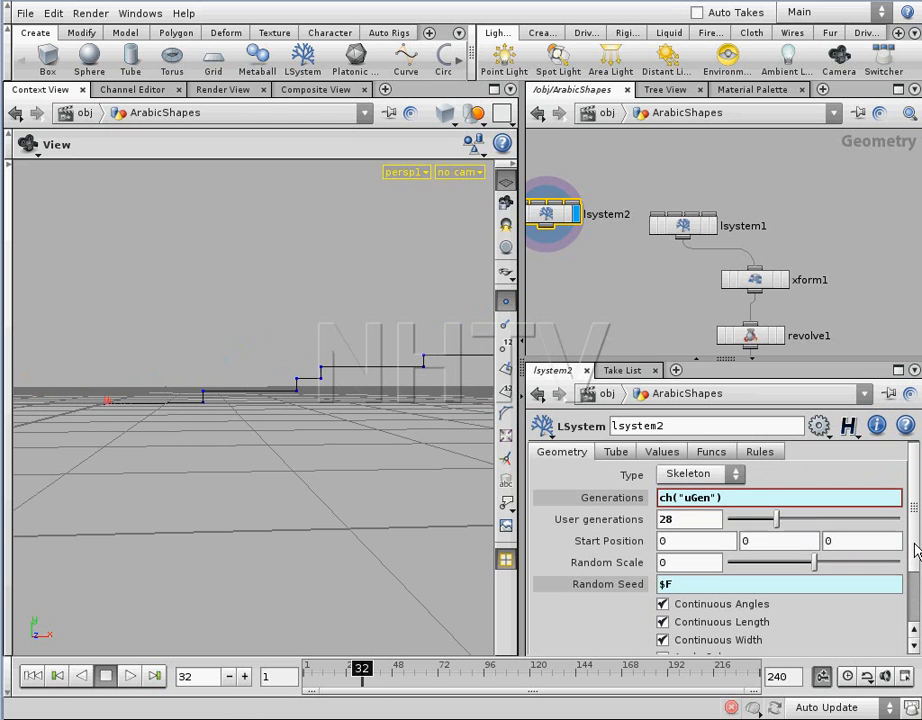
{"action": "left_click", "coordinate": [710, 455]}
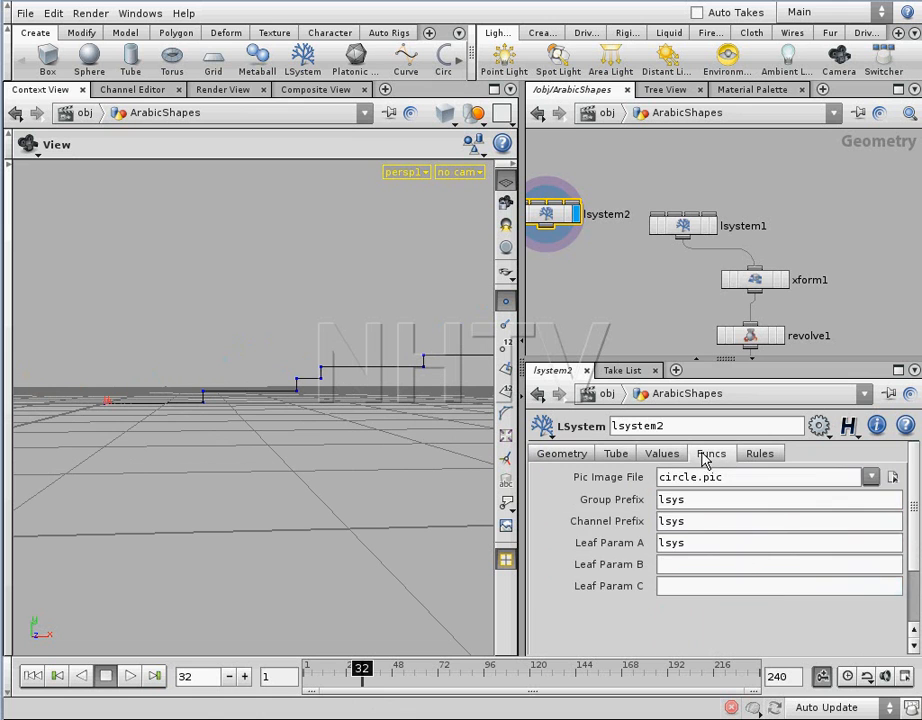
{"action": "left_click", "coordinate": [678, 456]}
{"action": "left_click", "coordinate": [757, 456]}
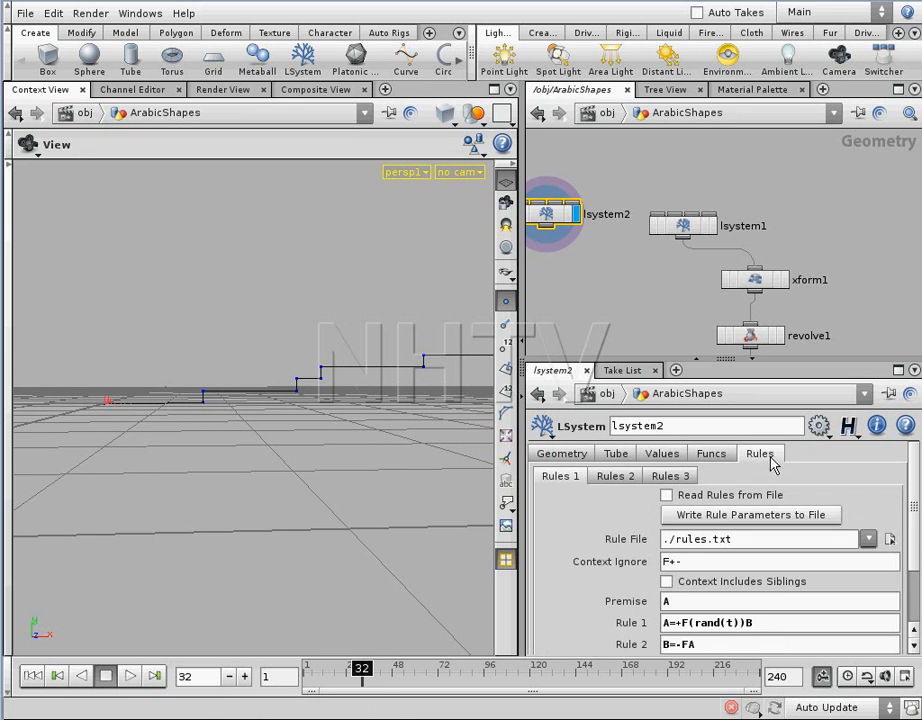
{"action": "scroll", "coordinate": [914, 513], "scroll_direction": "down", "scroll_amount": 1}
{"action": "left_click_drag", "start_coordinate": [917, 511], "coordinate": [916, 544]}
{"action": "left_click", "coordinate": [738, 563]}
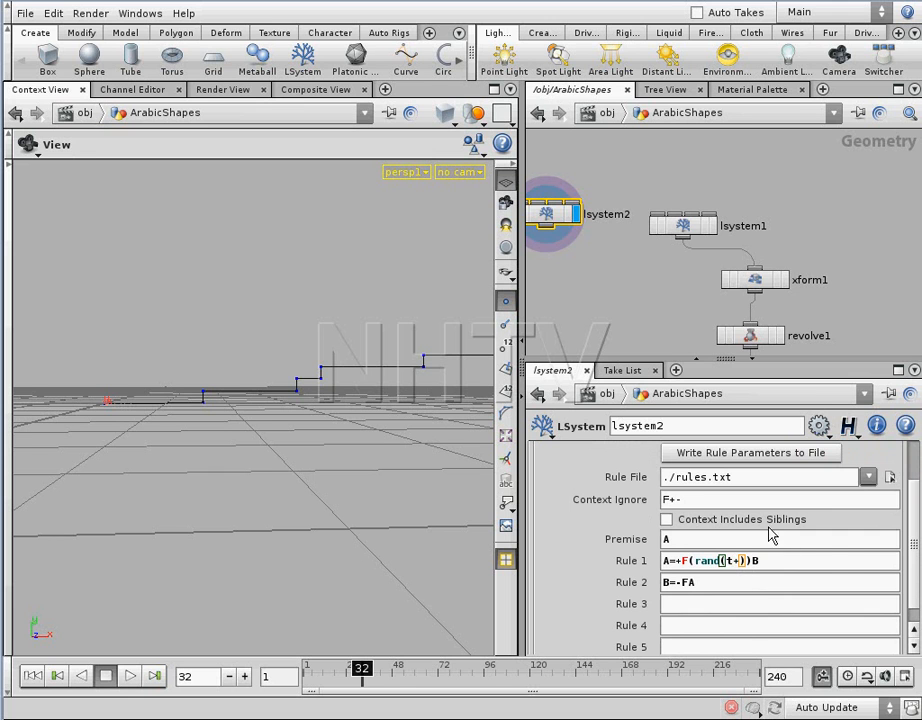
{"action": "left_click_drag", "start_coordinate": [918, 580], "coordinate": [916, 546]}
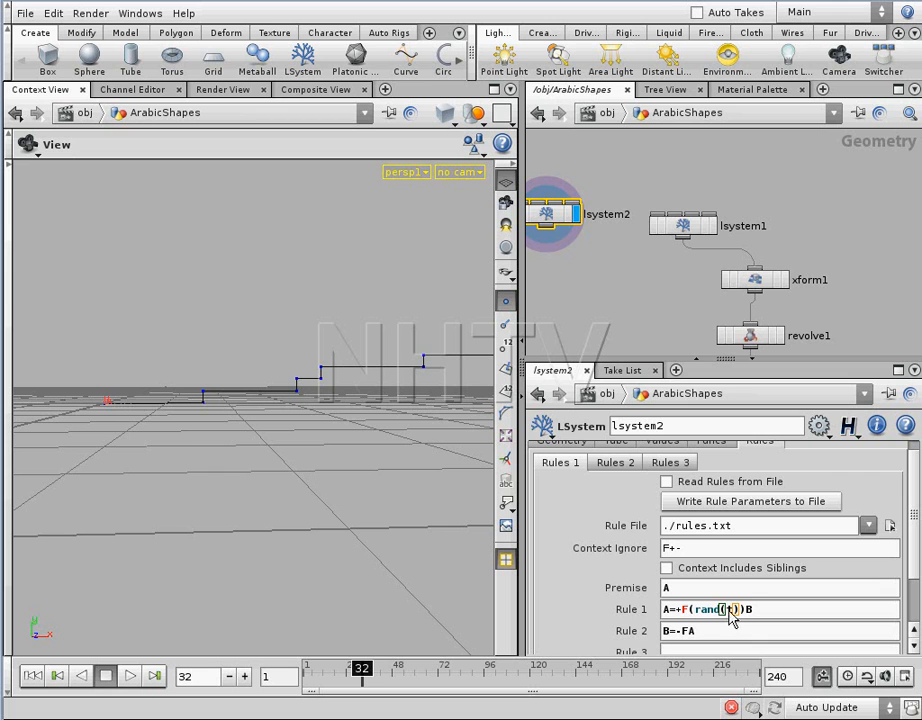
{"action": "scroll", "coordinate": [913, 573], "scroll_direction": "up", "scroll_amount": 2}
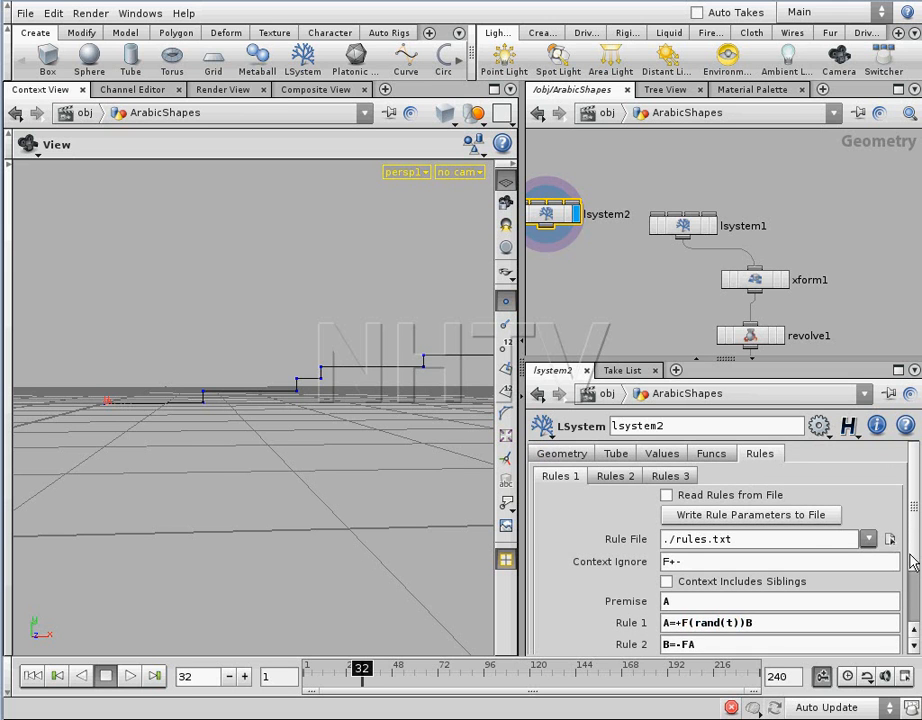
Set lsystem2's Variable b to $F so that it follows the current frame.
{"action": "left_click", "coordinate": [707, 455]}
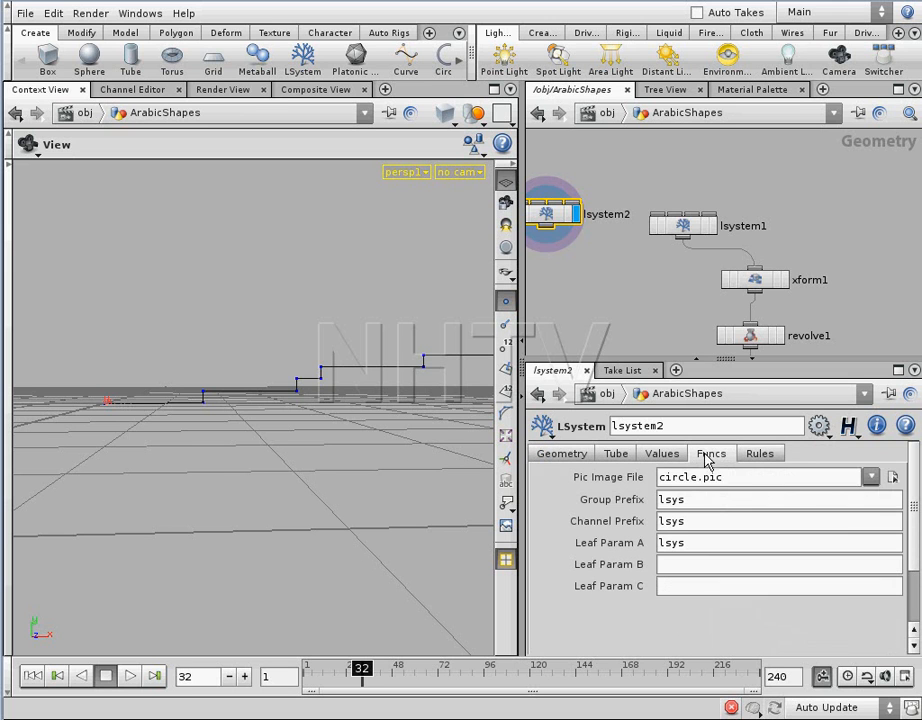
{"action": "left_click", "coordinate": [668, 455]}
{"action": "scroll", "coordinate": [913, 545], "scroll_direction": "down", "scroll_amount": 3}
{"action": "scroll", "coordinate": [913, 545], "scroll_direction": "up", "scroll_amount": 1}
{"action": "scroll", "coordinate": [660, 566], "scroll_direction": "up", "scroll_amount": 1}
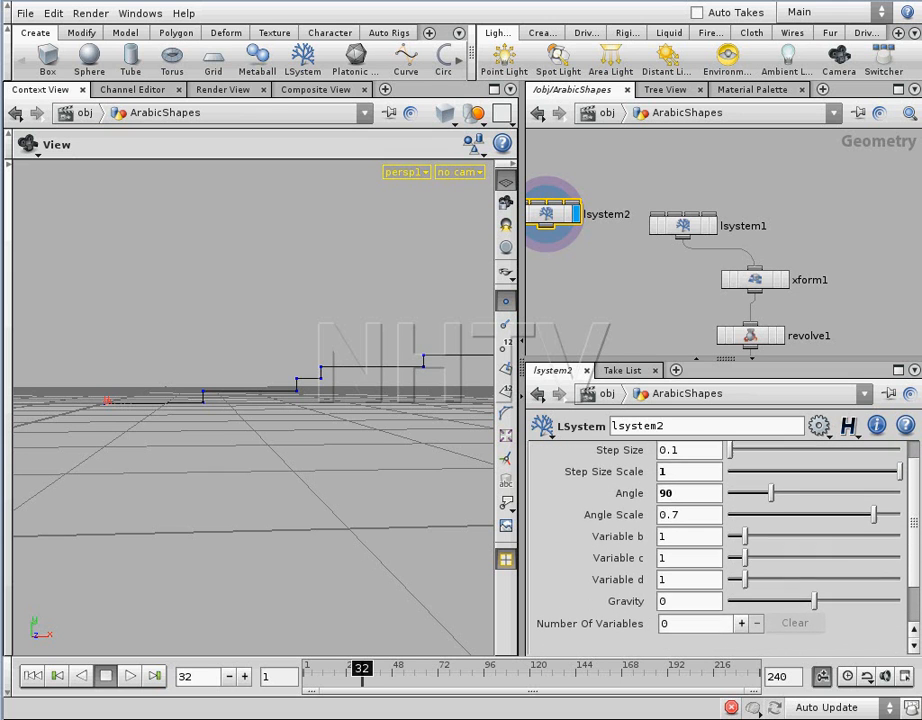
{"action": "left_click", "coordinate": [671, 548]}
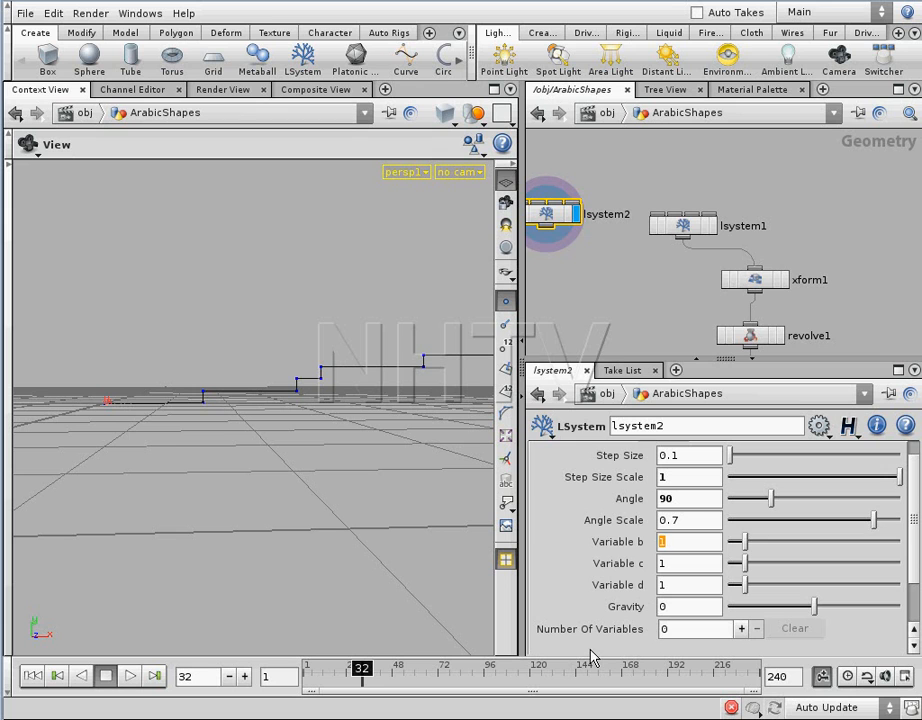
{"action": "type", "text": "$F"}
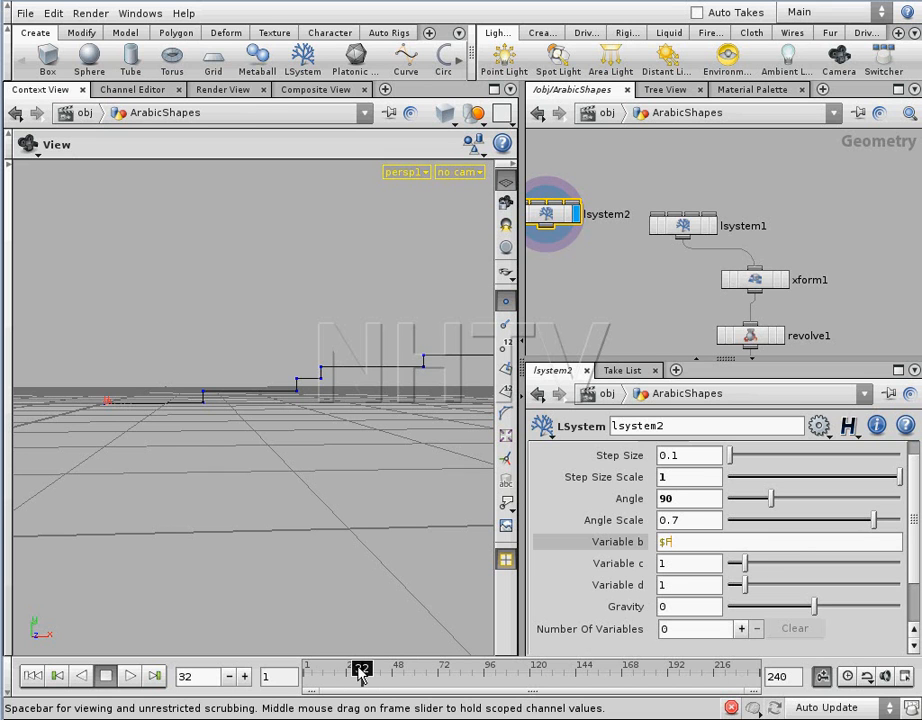
{"action": "key", "text": "Return"}
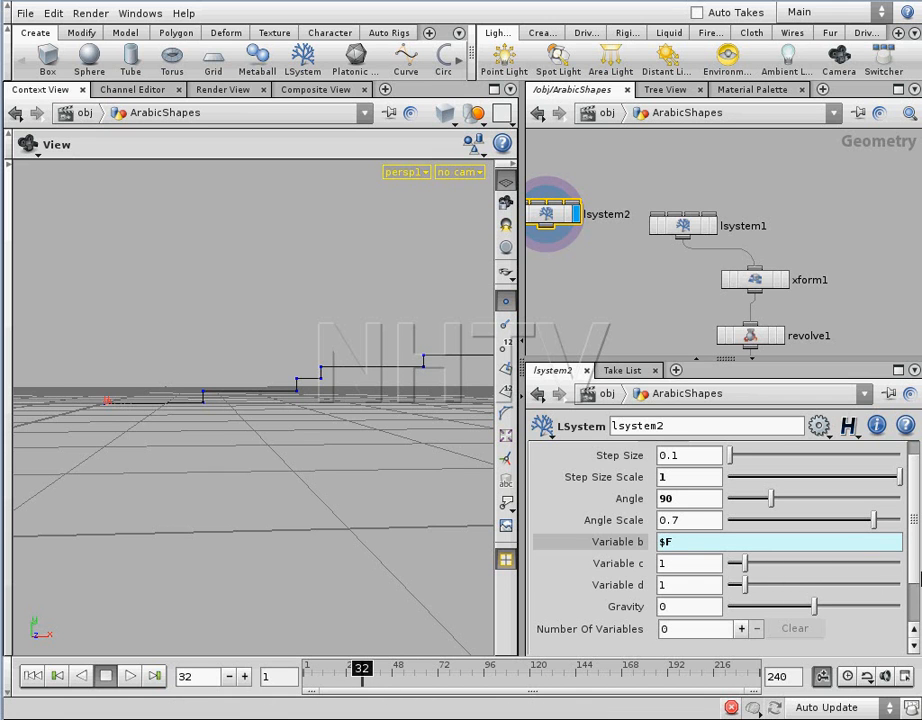
Add Variable b to the random seed with Rule 1 A=+F(rand(t+b))B and scrub the timeline to frame 70 to test it.
{"action": "scroll", "coordinate": [916, 556], "scroll_direction": "up", "scroll_amount": 1}
{"action": "left_click", "coordinate": [762, 455]}
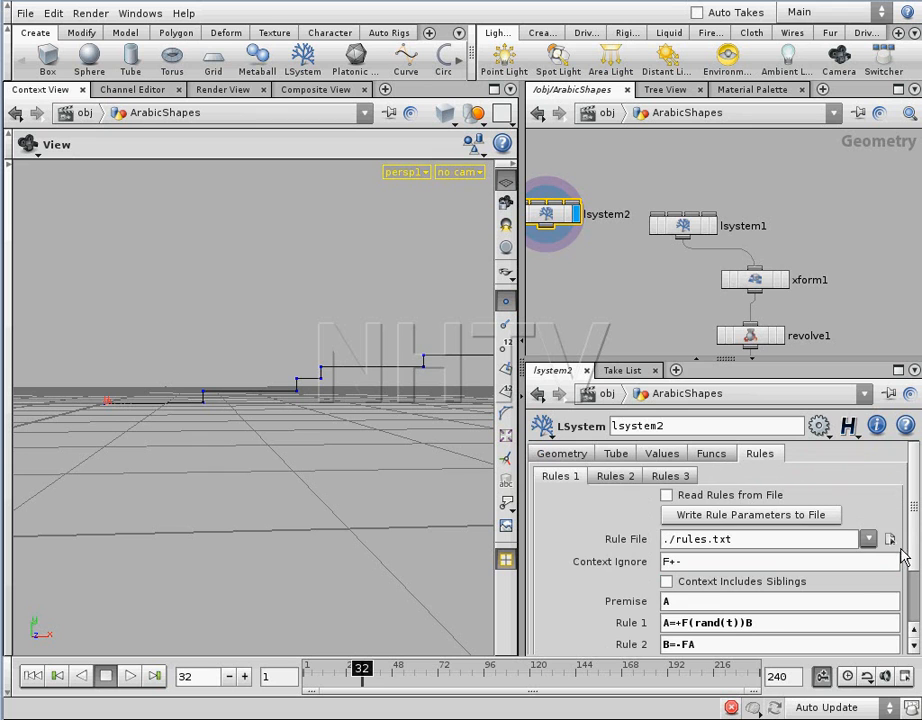
{"action": "left_click", "coordinate": [731, 623]}
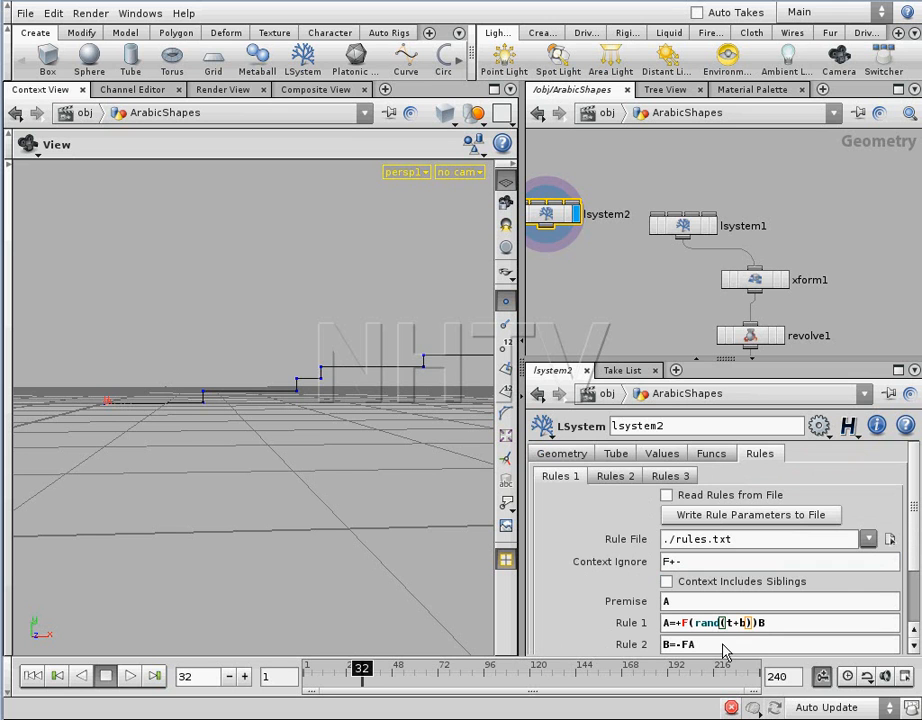
{"action": "key", "text": "Return"}
{"action": "left_click_drag", "start_coordinate": [362, 676], "coordinate": [452, 676]}
{"action": "left_click_drag", "start_coordinate": [387, 533], "coordinate": [306, 551]}
{"action": "mouse_move", "coordinate": [449, 676]}
{"action": "left_mouse_down"}
{"action": "mouse_move", "coordinate": [475, 679]}
{"action": "mouse_move", "coordinate": [434, 678]}
{"action": "left_mouse_up"}
Replace the random function with a fixed segment length by setting lsystem2's Rule 1 to A=+F(0.1)B.
{"action": "left_click_drag", "start_coordinate": [915, 507], "coordinate": [915, 547]}
{"action": "scroll", "coordinate": [880, 565], "scroll_direction": "up", "scroll_amount": 2}
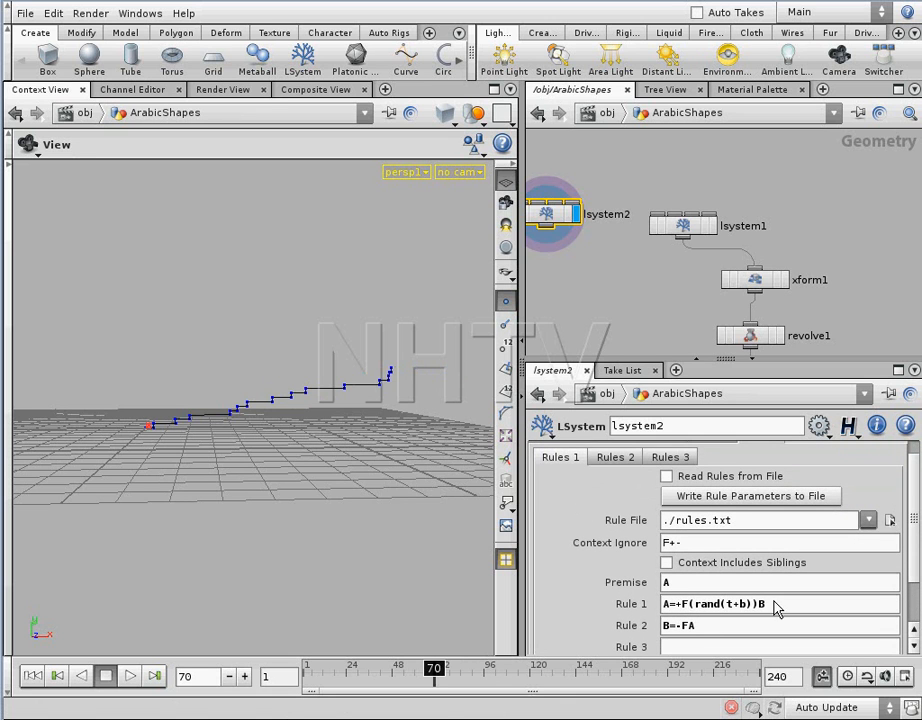
{"action": "left_click_drag", "start_coordinate": [695, 605], "coordinate": [736, 610]}
{"action": "key", "text": "BackSpace"}
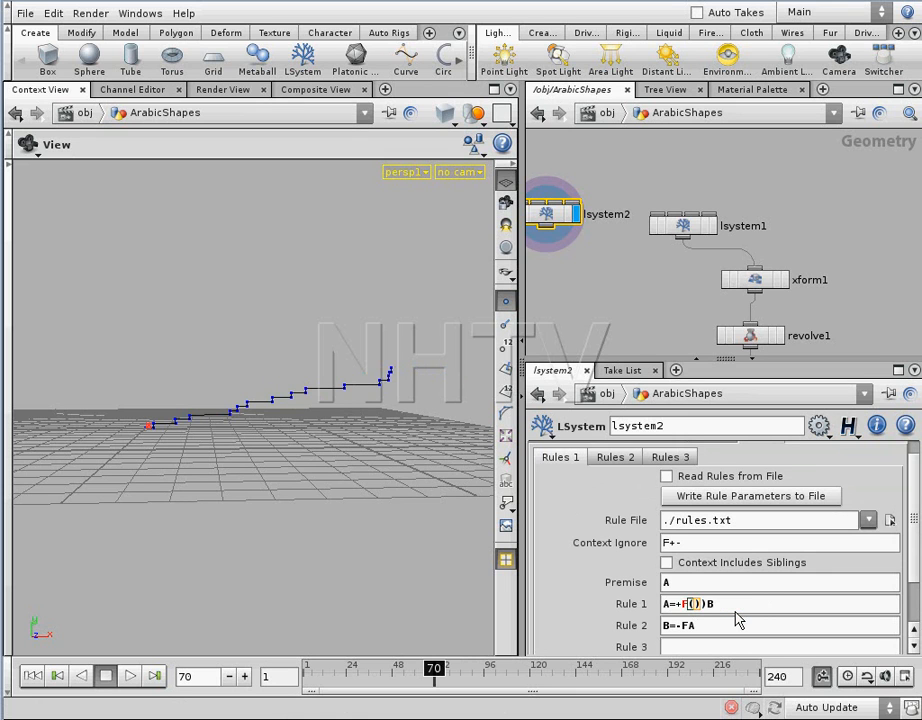
{"action": "left_click", "coordinate": [731, 603]}
{"action": "left_click_drag", "start_coordinate": [689, 605], "coordinate": [697, 605]}
{"action": "key", "text": "BackSpace"}
{"action": "type", "text": "("}
{"action": "key", "text": "Return"}
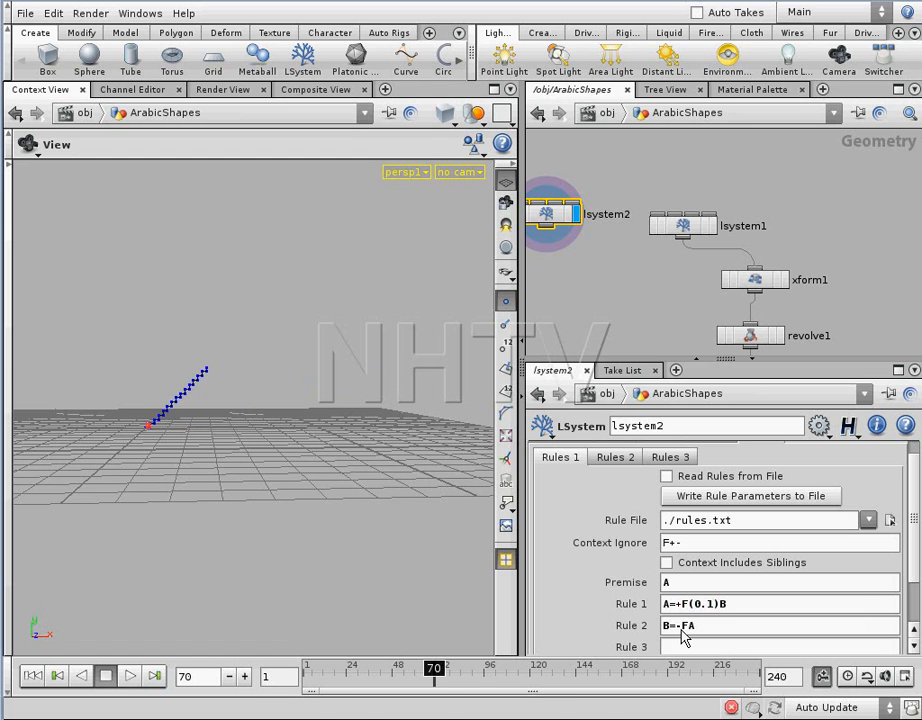
Compare the fixed length with lsystem2's Step Size and lengthen the segments by setting Rule 1 to A=+F(0.2)B.
{"action": "left_click_drag", "start_coordinate": [226, 387], "coordinate": [235, 451]}
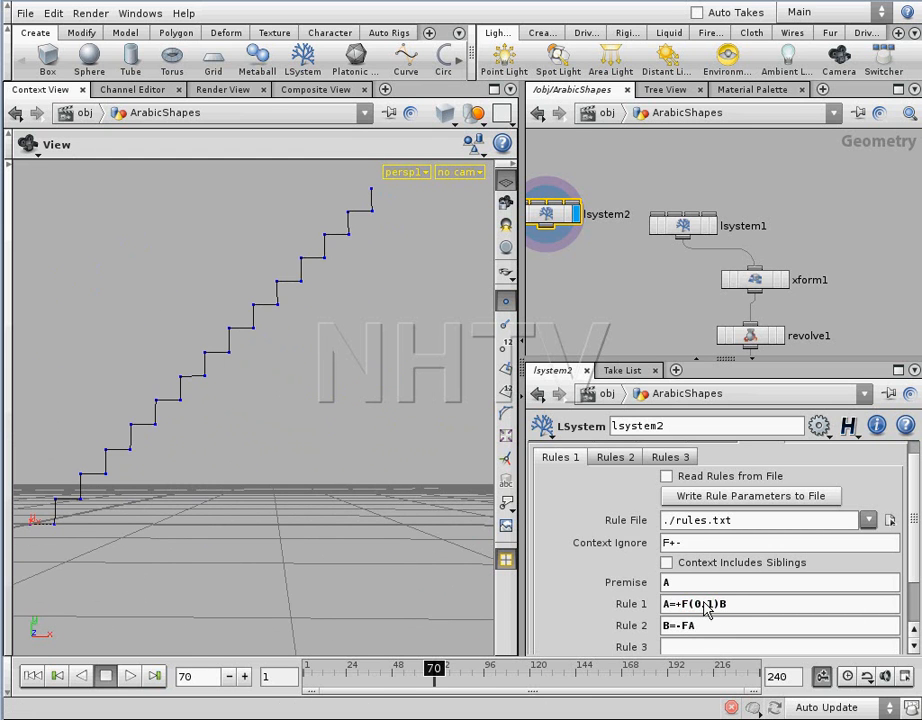
{"action": "scroll", "coordinate": [916, 560], "scroll_direction": "up", "scroll_amount": 1}
{"action": "left_click", "coordinate": [661, 453]}
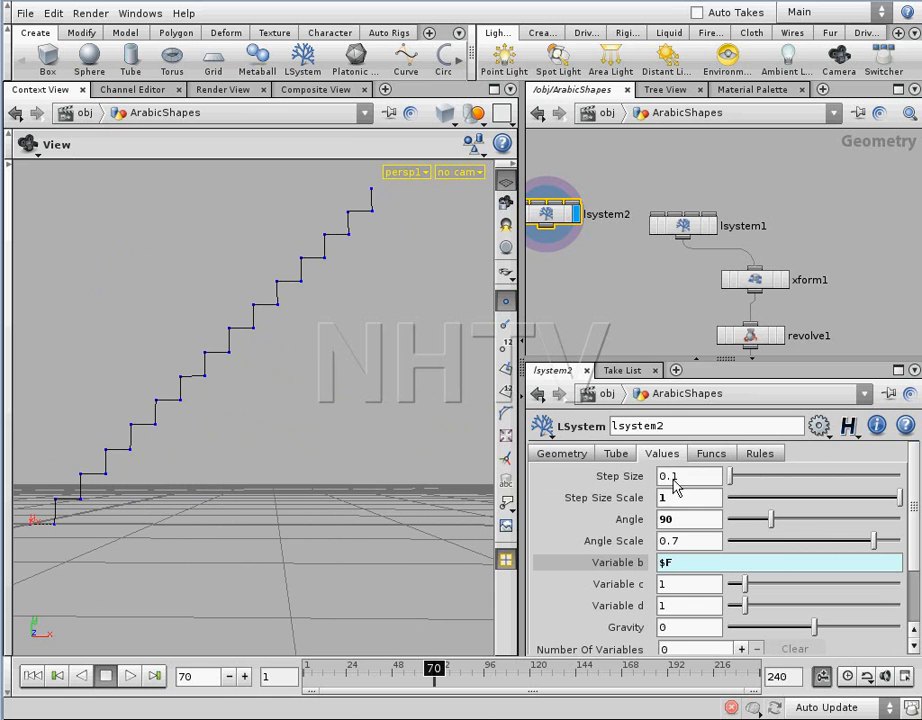
{"action": "left_click", "coordinate": [760, 454]}
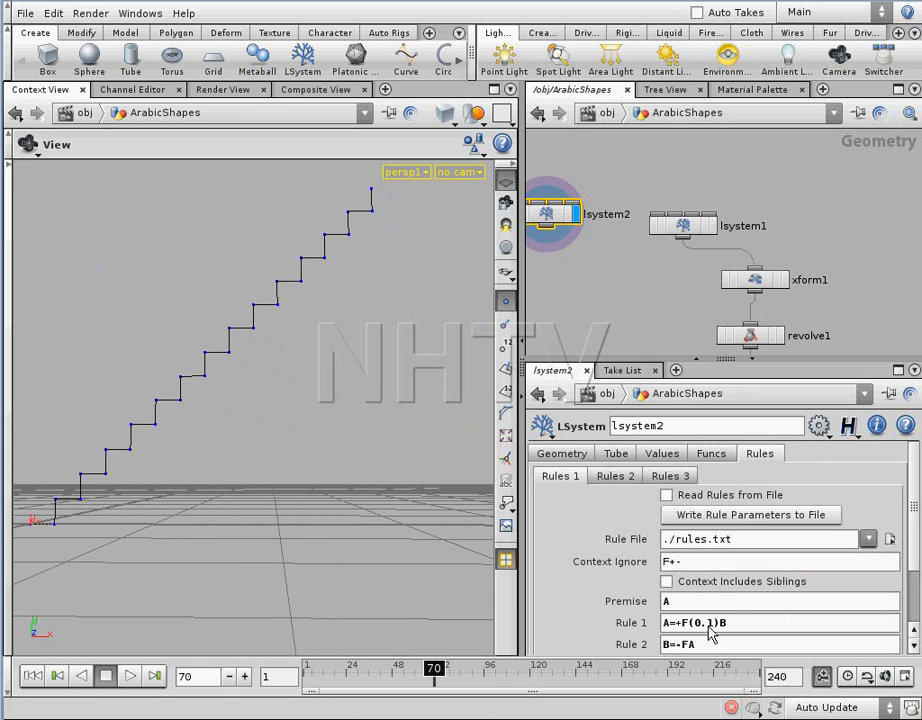
{"action": "type", "text": "0."}
{"action": "key", "text": "Return"}
{"action": "mouse_move", "coordinate": [230, 440]}
{"action": "left_mouse_down"}
{"action": "mouse_move", "coordinate": [156, 457]}
{"action": "mouse_move", "coordinate": [218, 428]}
{"action": "left_mouse_up"}
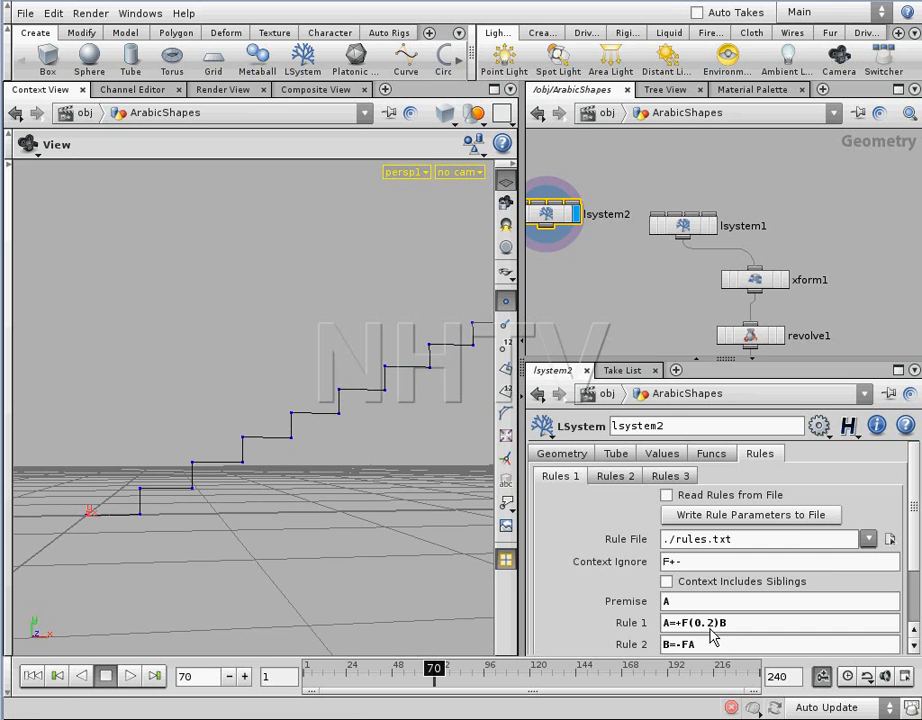
Look through lsystem2's Tube and Values parameters, examining the default Step Size.
{"action": "left_click", "coordinate": [615, 454]}
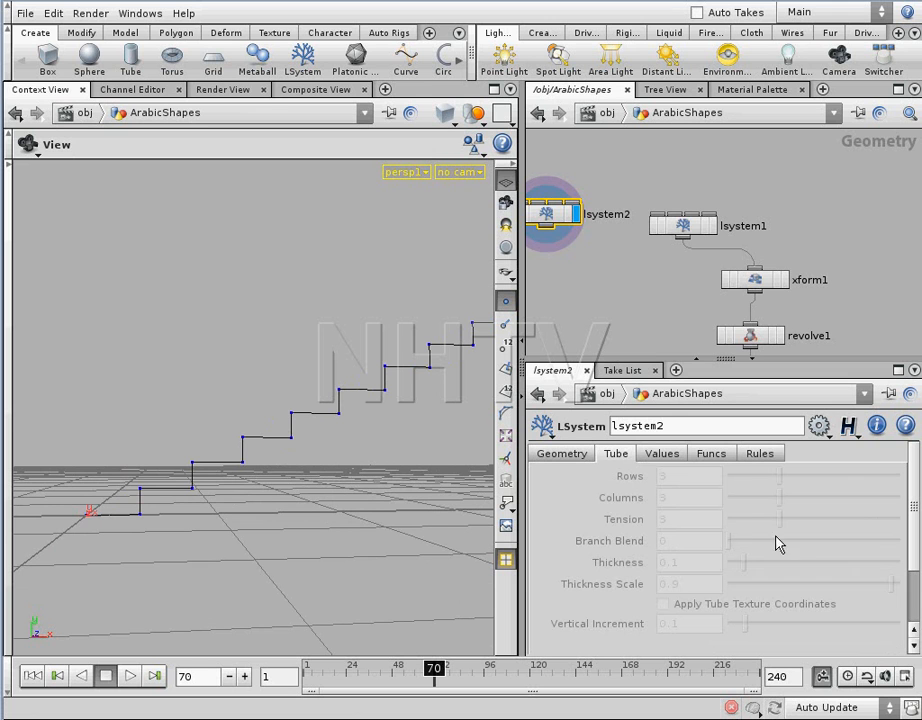
{"action": "left_click", "coordinate": [664, 455]}
{"action": "left_click_drag", "start_coordinate": [736, 482], "coordinate": [732, 478]}
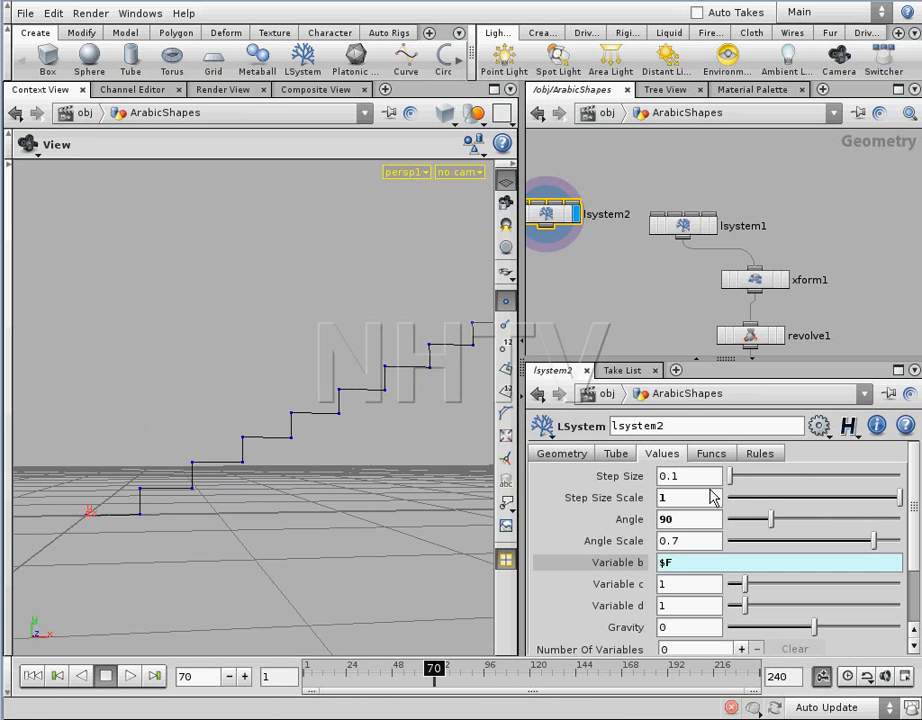
{"action": "left_click_drag", "start_coordinate": [730, 478], "coordinate": [730, 480]}
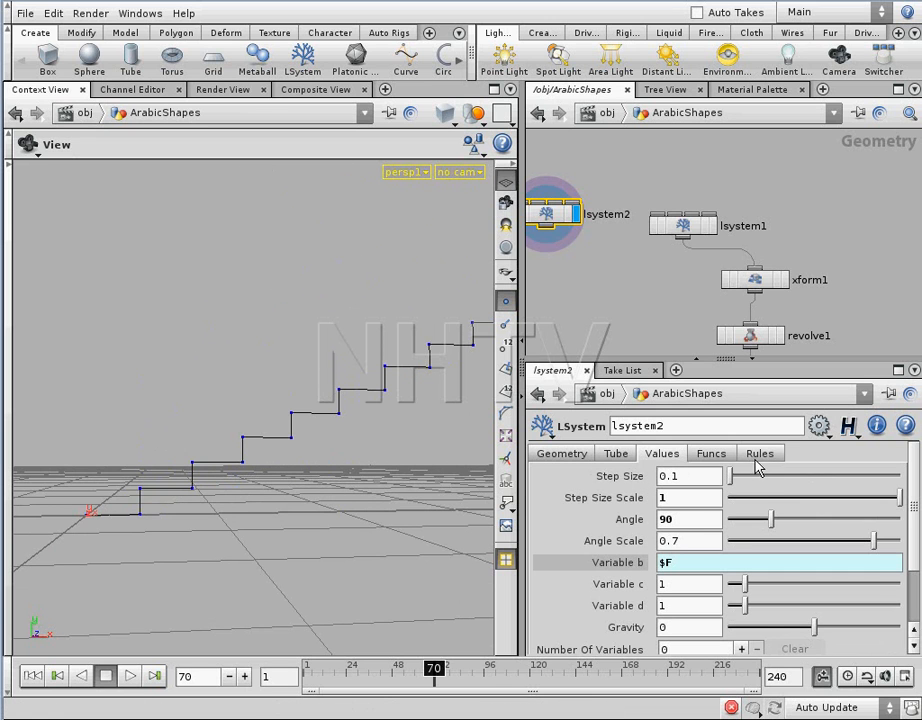
Consult the L-system help's Local variables and replace the fixed length with a random one by setting Rule 1 to A=+F(rand(t))B.
{"action": "left_click", "coordinate": [757, 456]}
{"action": "left_click_drag", "start_coordinate": [912, 543], "coordinate": [912, 601]}
{"action": "left_click_drag", "start_coordinate": [695, 545], "coordinate": [714, 547]}
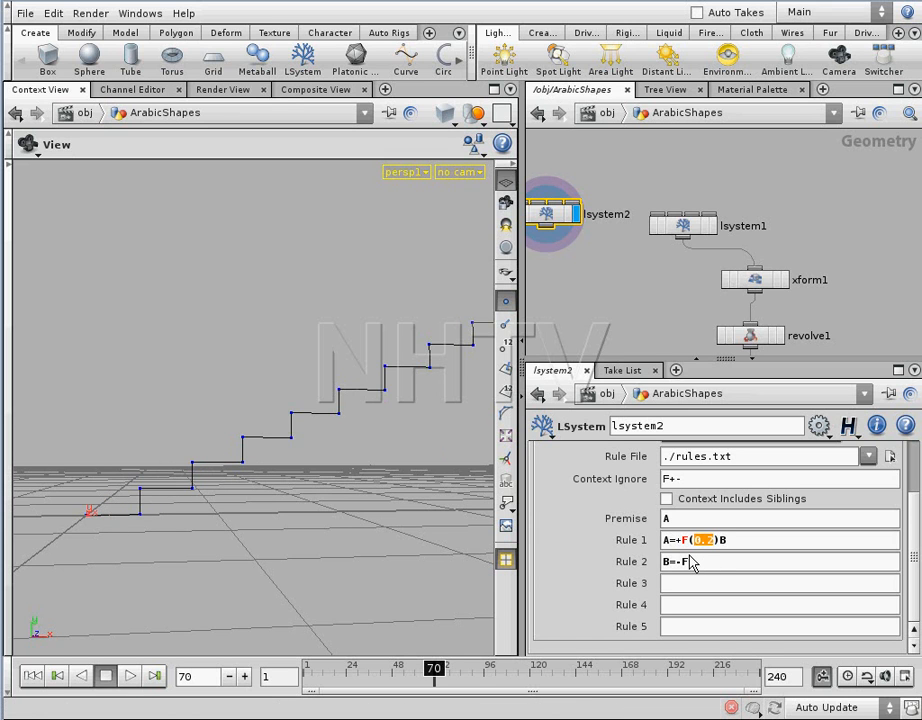
{"action": "type", "text": "rand()"}
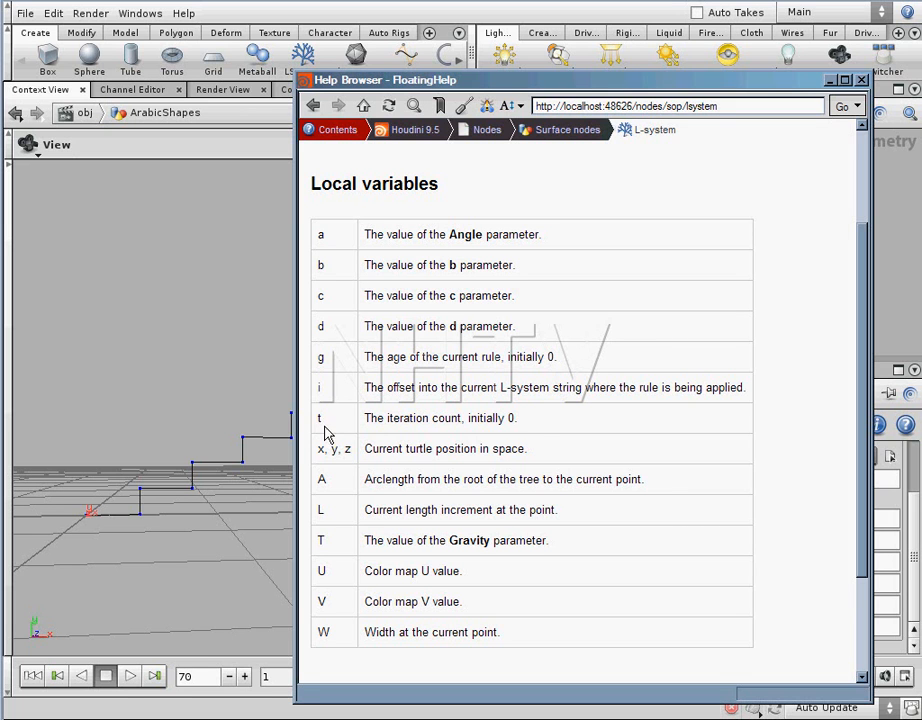
{"action": "left_click", "coordinate": [421, 68]}
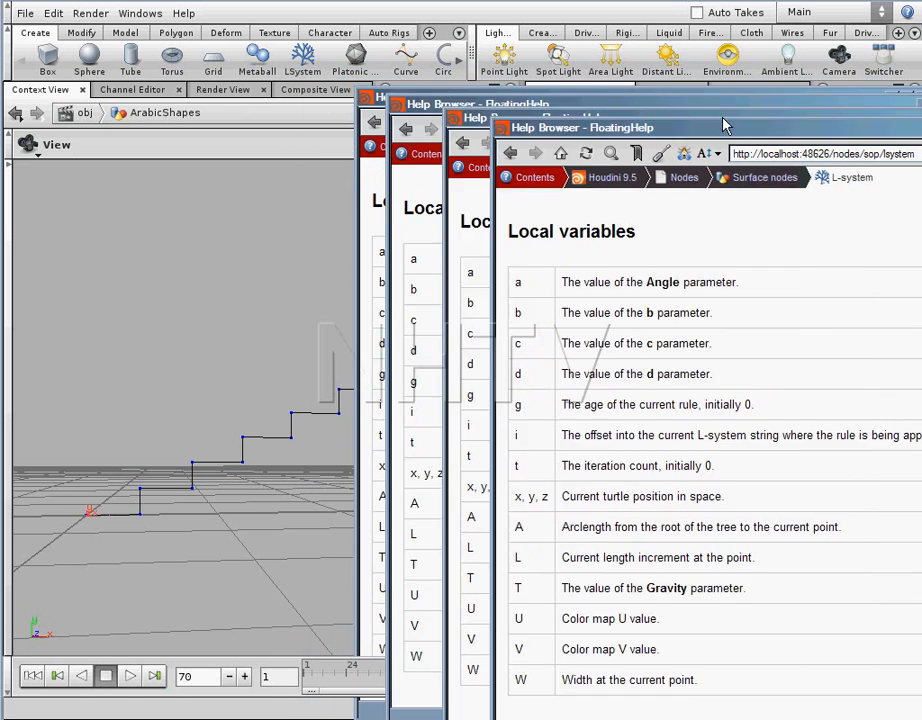
{"action": "type", "text": "t))B"}
{"action": "key", "text": "Return"}
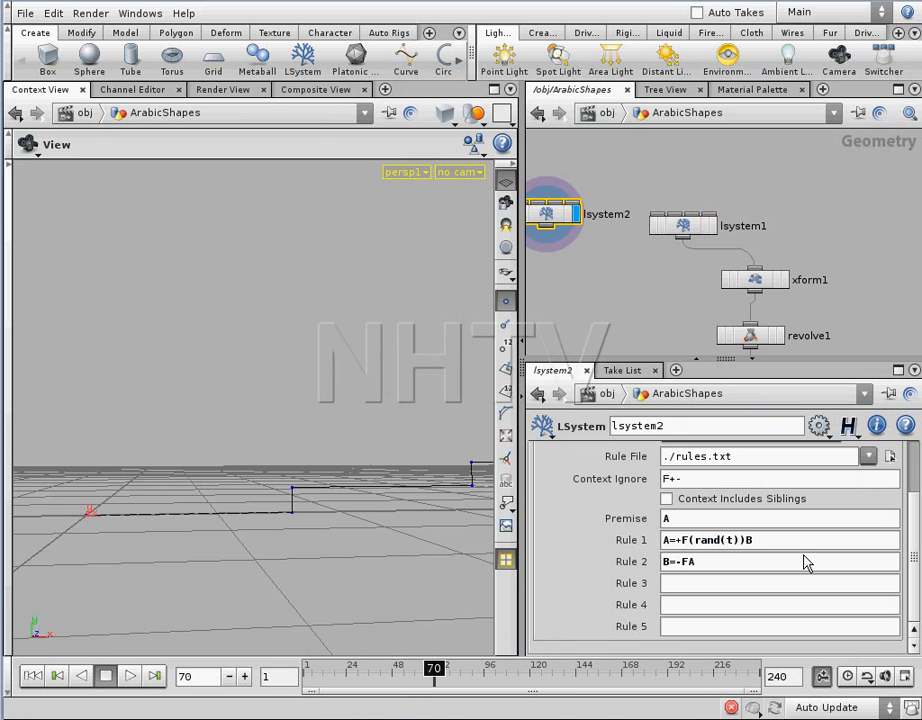
Scrub the timeline to frames 18 and 57 to see whether the profile changes, and check Variable b's expression.
{"action": "left_click_drag", "start_coordinate": [241, 432], "coordinate": [290, 436]}
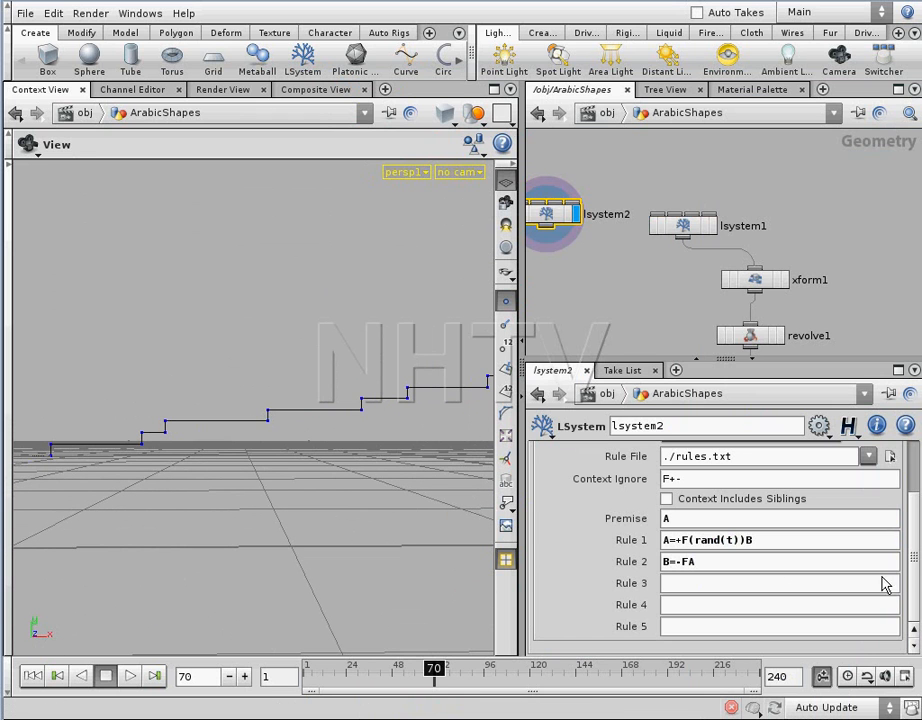
{"action": "mouse_move", "coordinate": [913, 560]}
{"action": "left_mouse_down"}
{"action": "mouse_move", "coordinate": [913, 545]}
{"action": "mouse_move", "coordinate": [911, 565]}
{"action": "left_mouse_up"}
{"action": "mouse_move", "coordinate": [434, 672]}
{"action": "left_mouse_down"}
{"action": "mouse_move", "coordinate": [403, 672]}
{"action": "mouse_move", "coordinate": [461, 672]}
{"action": "mouse_move", "coordinate": [346, 672]}
{"action": "mouse_move", "coordinate": [367, 676]}
{"action": "left_mouse_up"}
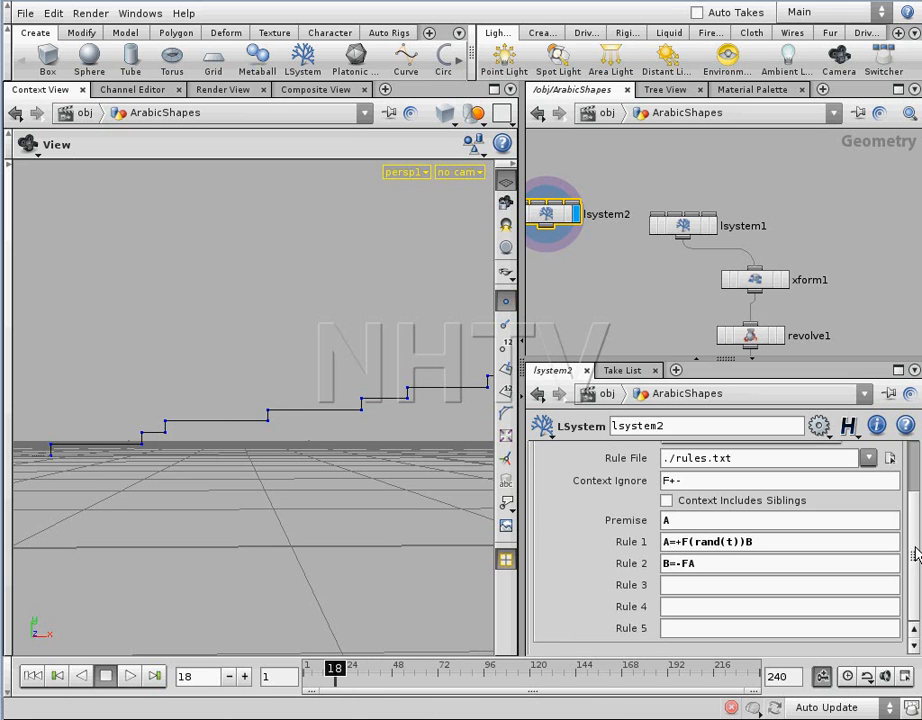
{"action": "scroll", "coordinate": [912, 550], "scroll_direction": "up", "scroll_amount": 3}
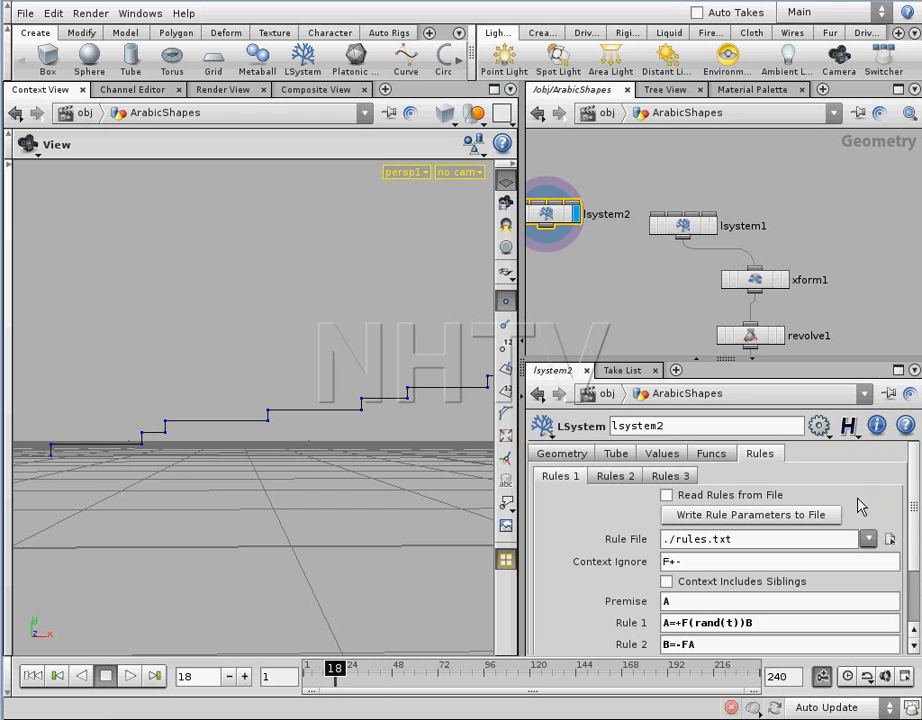
{"action": "left_click", "coordinate": [663, 454]}
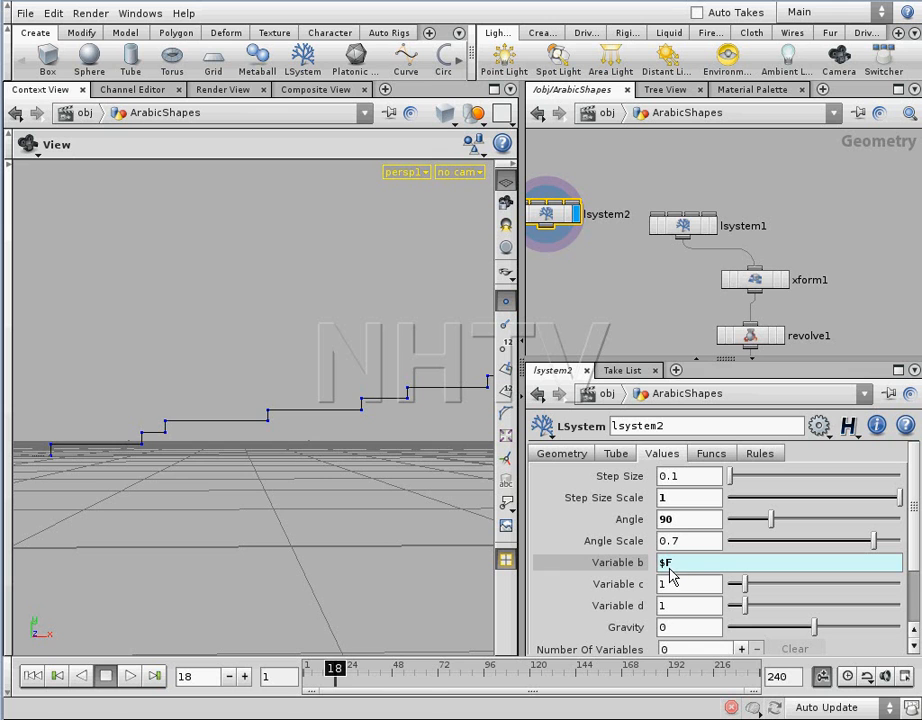
{"action": "left_click_drag", "start_coordinate": [335, 676], "coordinate": [412, 676]}
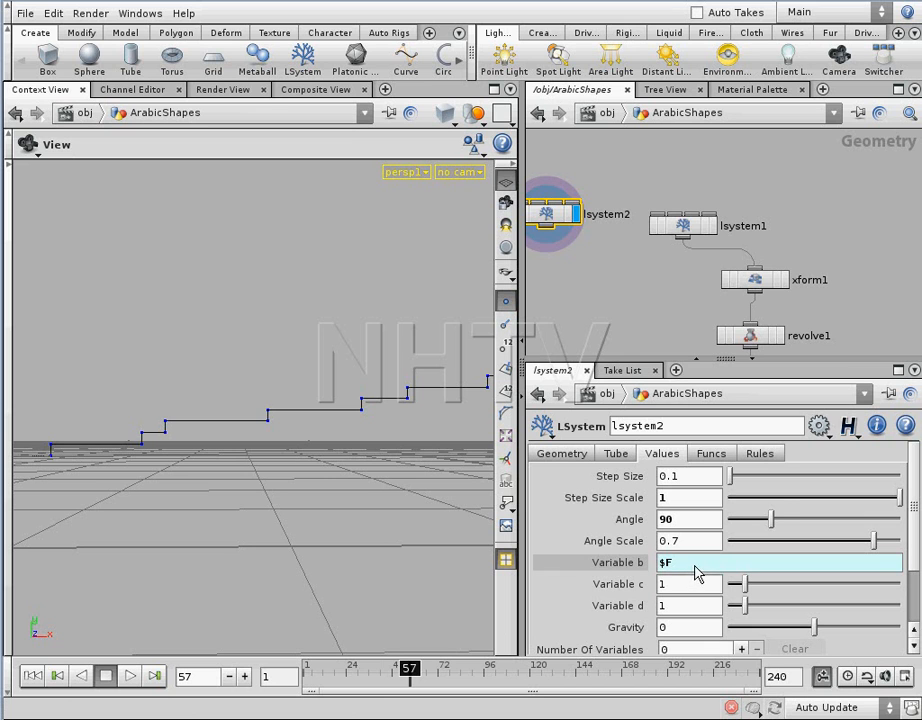
Multiply the random seed by Variable b by setting lsystem2's Rule 1 to A=+F(rand(t*b))B.
{"action": "left_click", "coordinate": [760, 455]}
{"action": "left_click_drag", "start_coordinate": [916, 543], "coordinate": [912, 590]}
{"action": "left_click", "coordinate": [722, 548]}
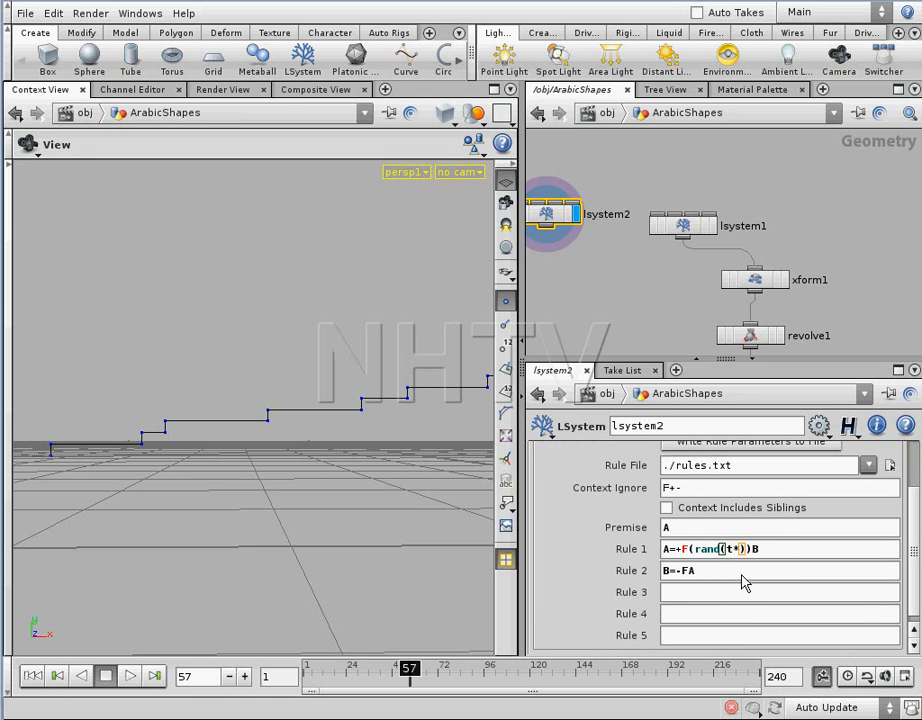
{"action": "type", "text": "*b"}
{"action": "key", "text": "Return"}
Scrub the timeline to frame 94 and examine the segment lengths of the frame-dependent profile up close.
{"action": "left_click_drag", "start_coordinate": [412, 677], "coordinate": [478, 665]}
{"action": "left_click_drag", "start_coordinate": [260, 472], "coordinate": [356, 486]}
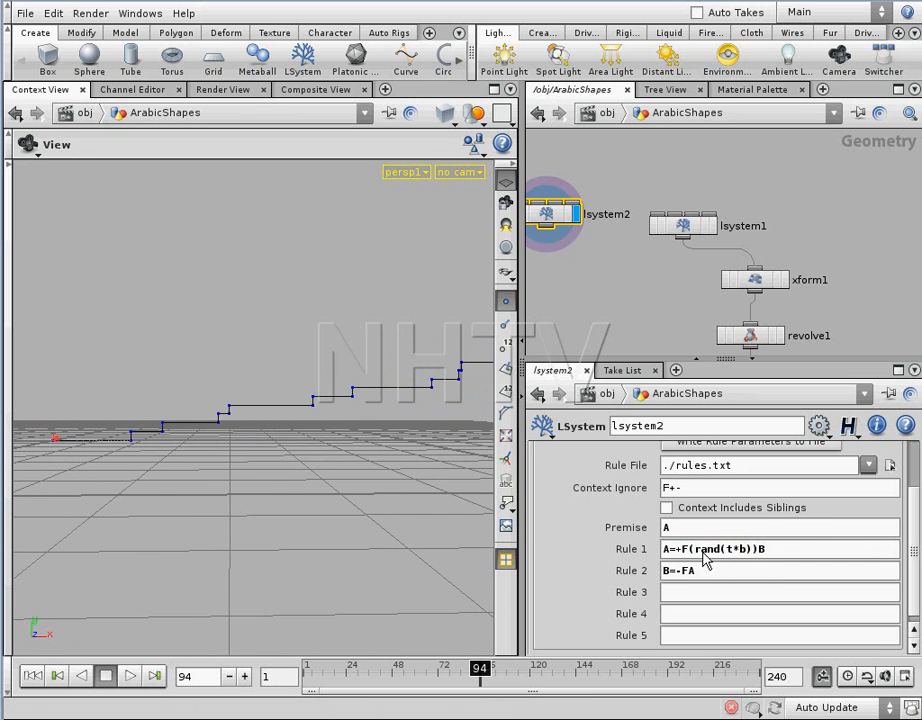
{"action": "middle_click_drag", "start_coordinate": [220, 451], "coordinate": [283, 447]}
{"action": "right_click_drag", "start_coordinate": [283, 447], "coordinate": [387, 447]}
{"action": "middle_click_drag", "start_coordinate": [303, 447], "coordinate": [380, 444]}
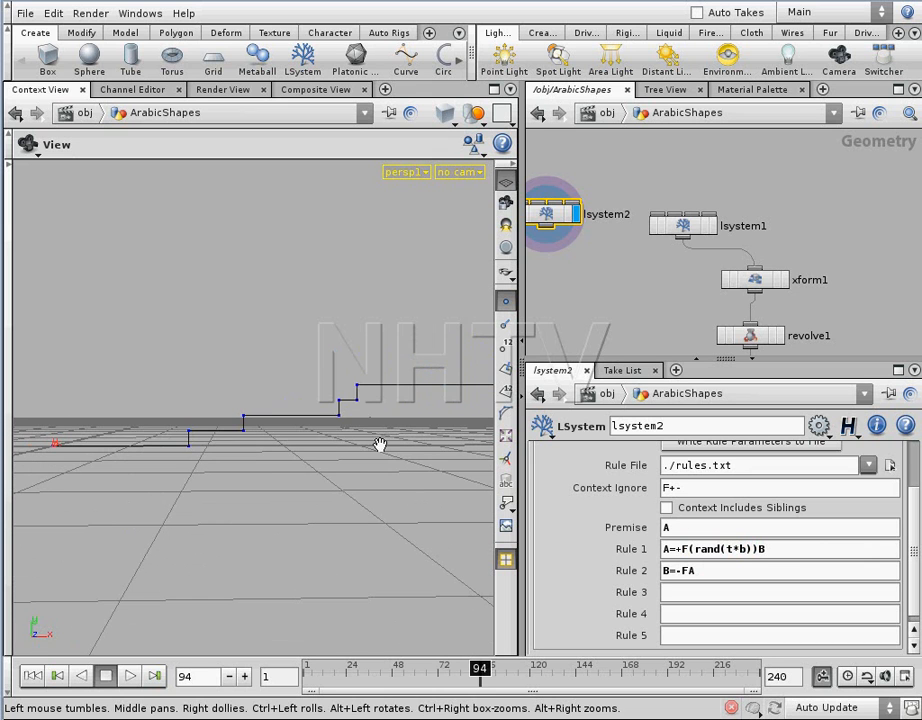
Scale down the random segment length with Rule 1 A=+F(rand(t*b)*0.2)B and scrub the timeline to frame 112 to test it.
{"action": "left_click", "coordinate": [757, 555]}
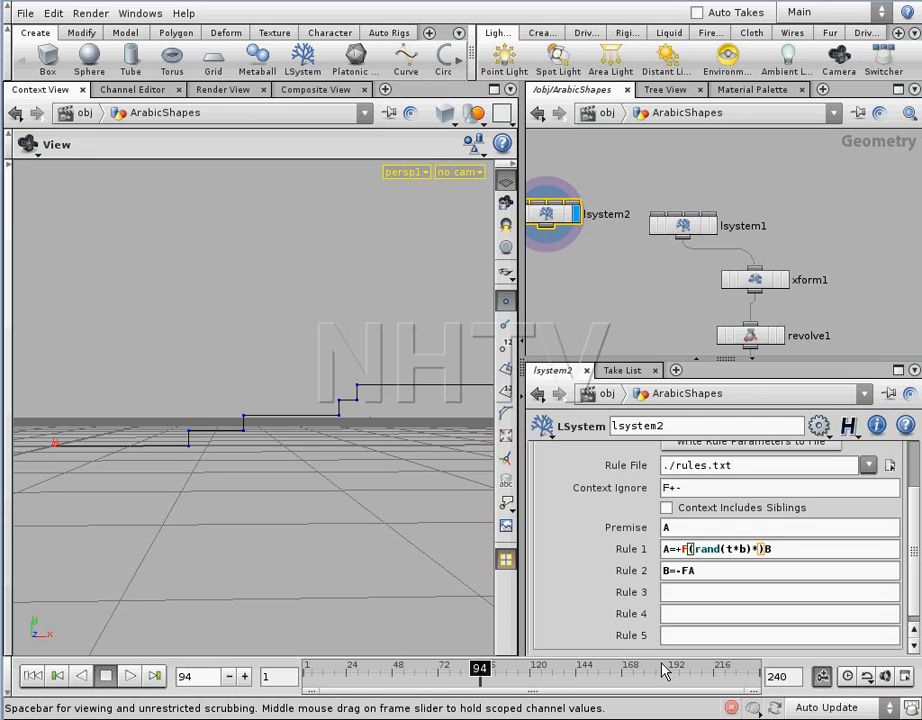
{"action": "type", "text": "2"}
{"action": "key", "text": "Return"}
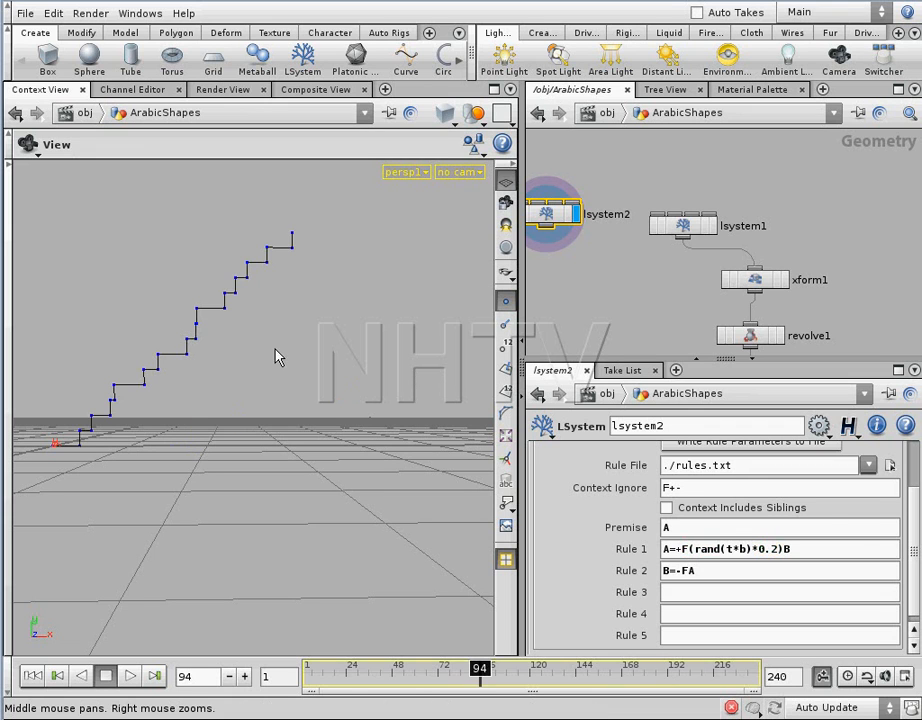
{"action": "left_click_drag", "start_coordinate": [226, 398], "coordinate": [195, 411]}
{"action": "right_click_drag", "start_coordinate": [195, 411], "coordinate": [295, 450]}
{"action": "left_click_drag", "start_coordinate": [487, 666], "coordinate": [520, 675]}
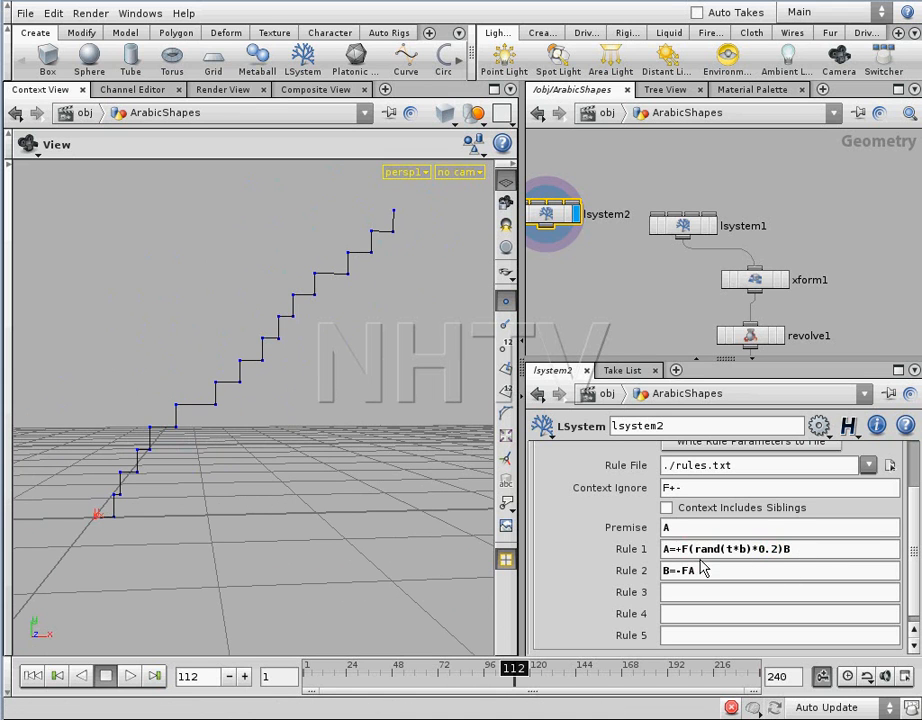
Give Rule 2 a frame-driven random segment length by setting it to B=-F(rand(t/b)*0.2)B.
{"action": "left_click_drag", "start_coordinate": [687, 552], "coordinate": [785, 554]}
{"action": "key", "text": "ctrl+c"}
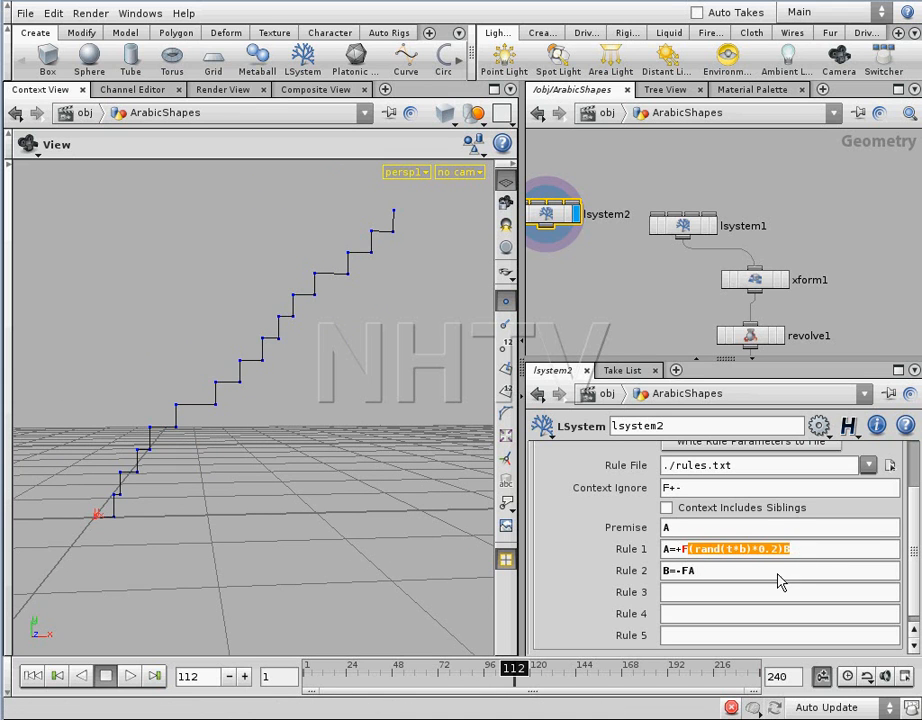
{"action": "left_click", "coordinate": [692, 572]}
{"action": "key", "text": "BackSpace"}
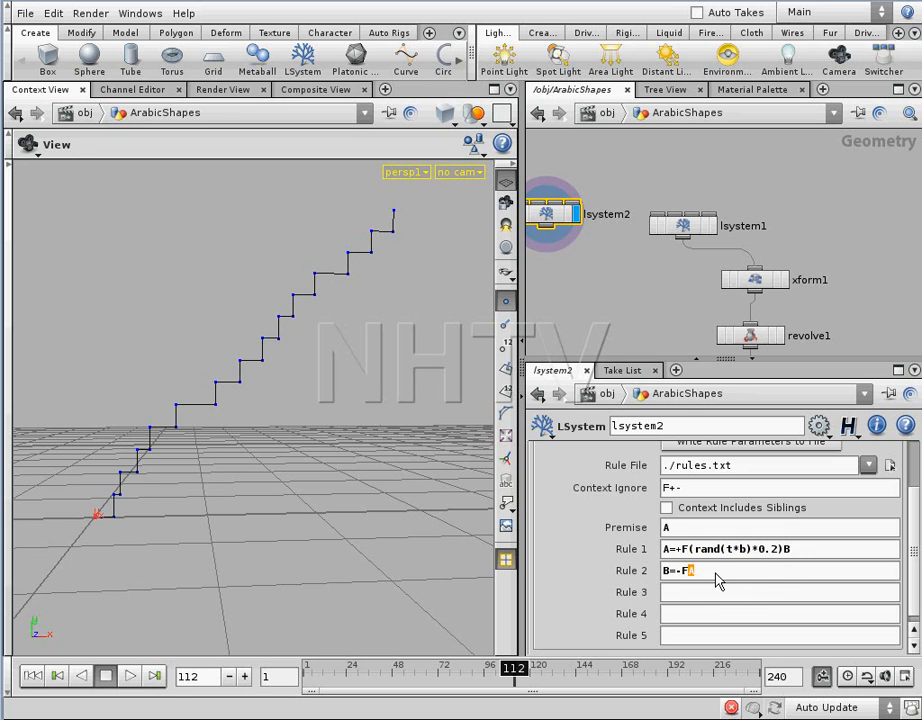
{"action": "key", "text": "ctrl+v"}
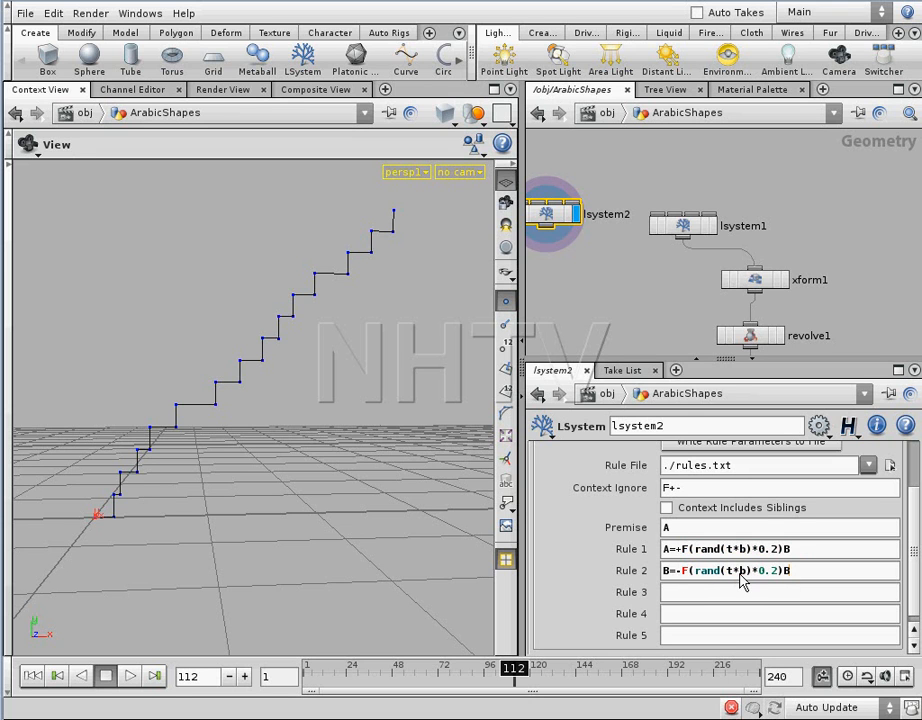
{"action": "double_click", "coordinate": [742, 575]}
{"action": "key", "text": "BackSpace"}
{"action": "type", "text": "/"}
{"action": "key", "text": "Return"}
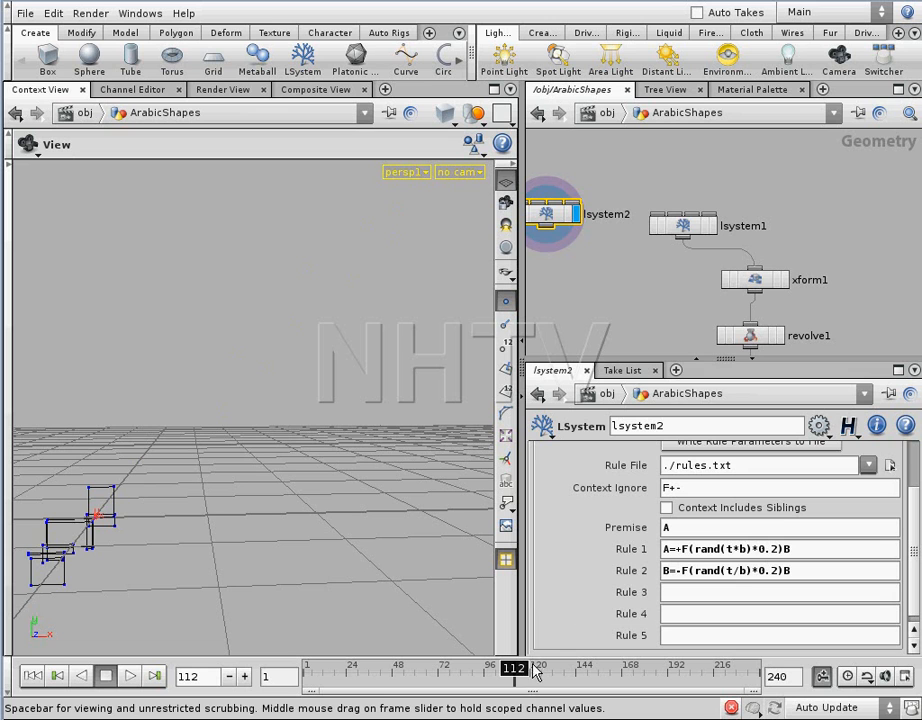
Scrub the timeline to frames 93 and 102 to check how the profile behaves with both random rules.
{"action": "left_click_drag", "start_coordinate": [518, 678], "coordinate": [479, 678]}
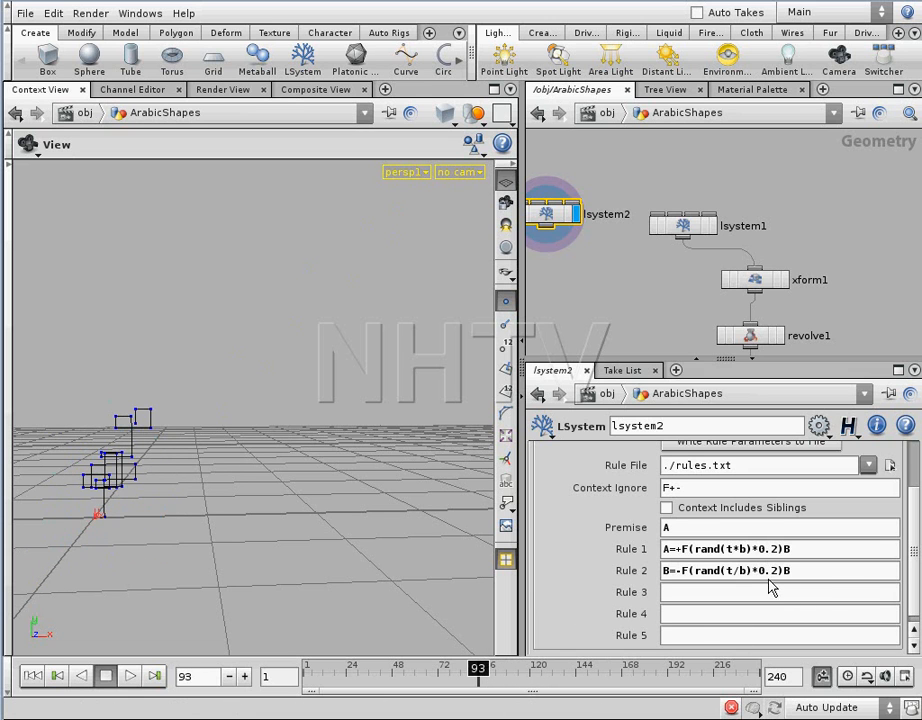
{"action": "left_click_drag", "start_coordinate": [479, 670], "coordinate": [477, 670]}
{"action": "left_click_drag", "start_coordinate": [483, 673], "coordinate": [499, 675]}
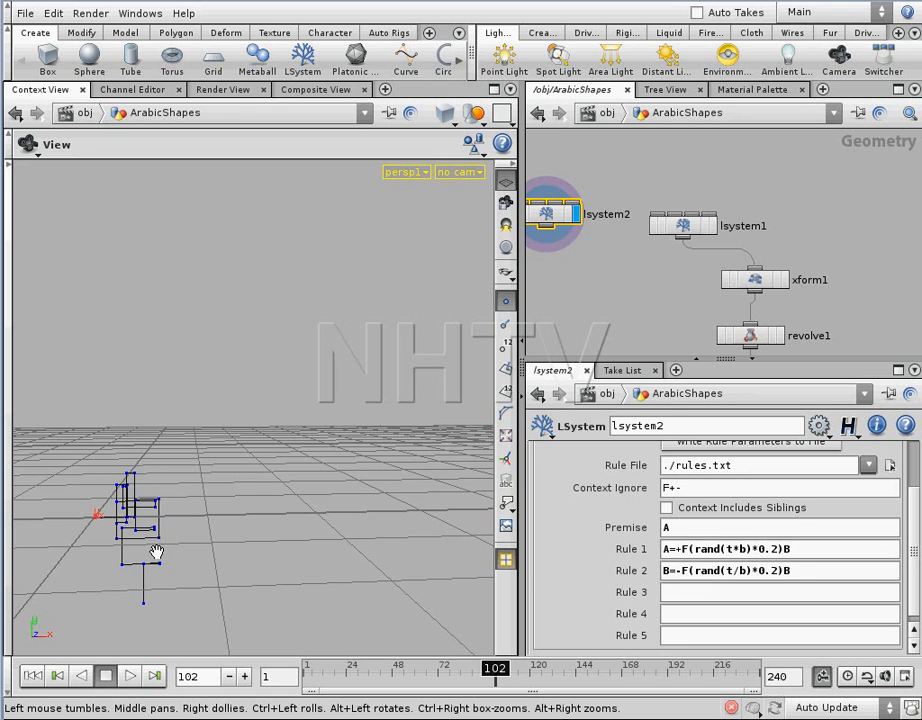
Make Rule 2 lead back to A by correcting it to B=-F(rand(t/b)*0.2)A.
{"action": "left_click", "coordinate": [791, 577]}
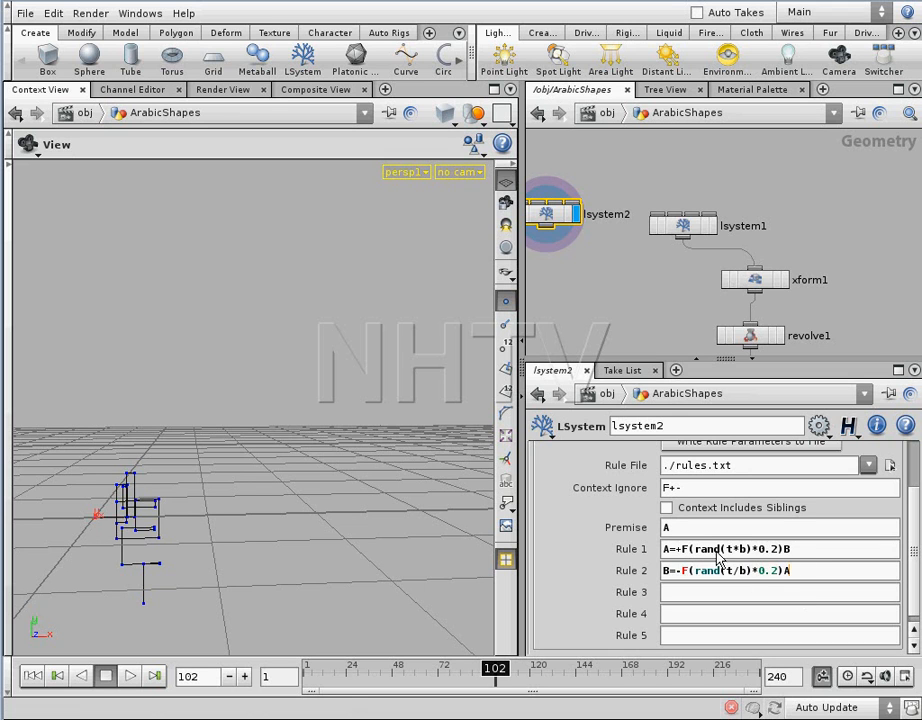
{"action": "left_click", "coordinate": [785, 549]}
{"action": "type", "text": "B"}
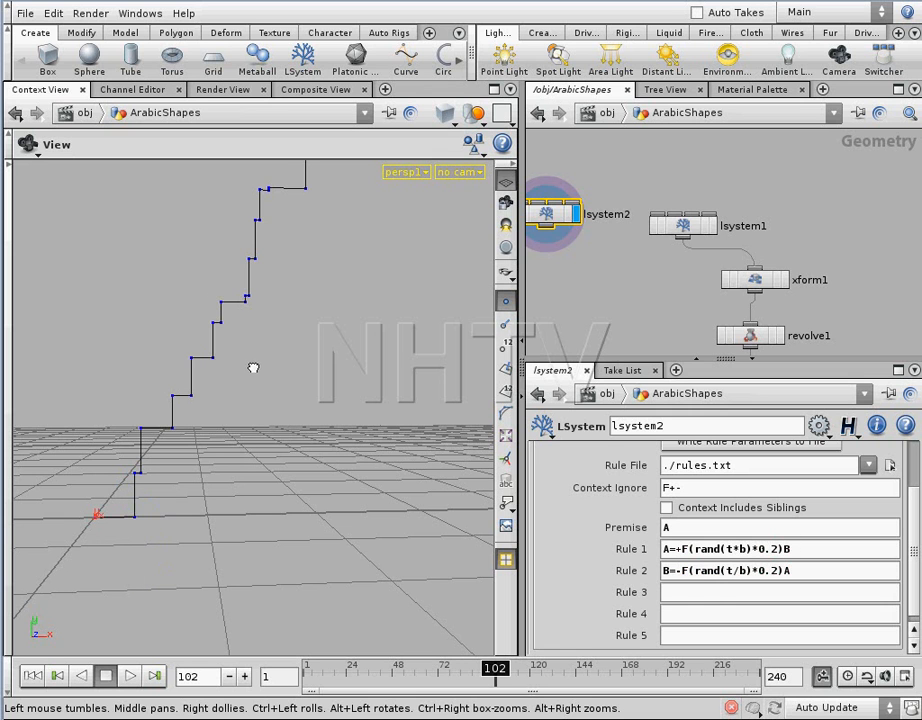
Scrub the timeline to frame 92 and examine the varying segment lengths of the stepped profile.
{"action": "left_click_drag", "start_coordinate": [285, 350], "coordinate": [261, 405]}
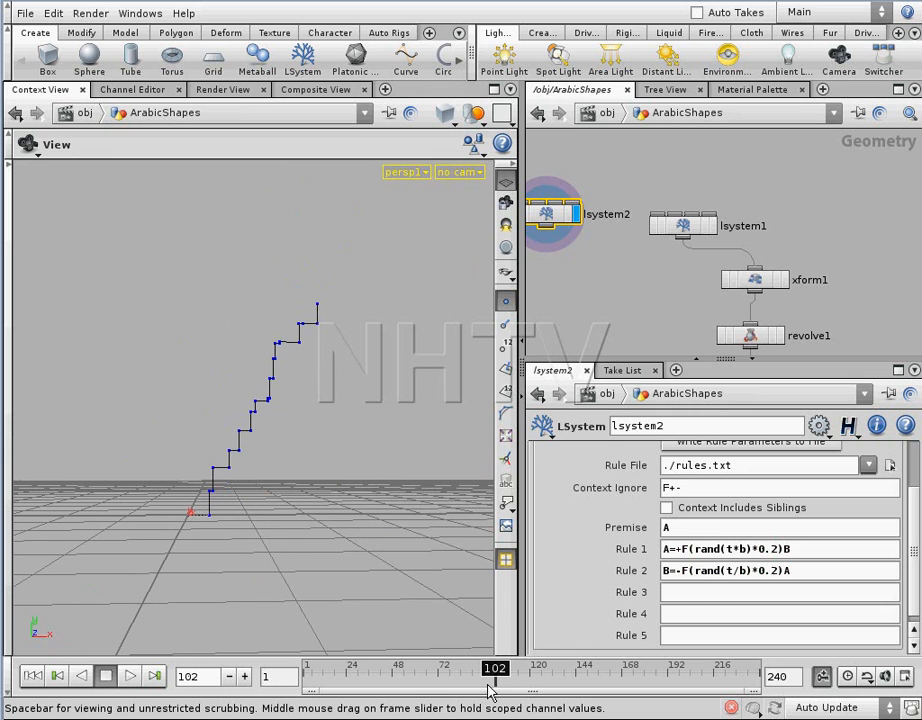
{"action": "left_click_drag", "start_coordinate": [497, 679], "coordinate": [478, 678]}
{"action": "right_click_drag", "start_coordinate": [298, 420], "coordinate": [373, 412]}
{"action": "middle_click_drag", "start_coordinate": [373, 412], "coordinate": [302, 428]}
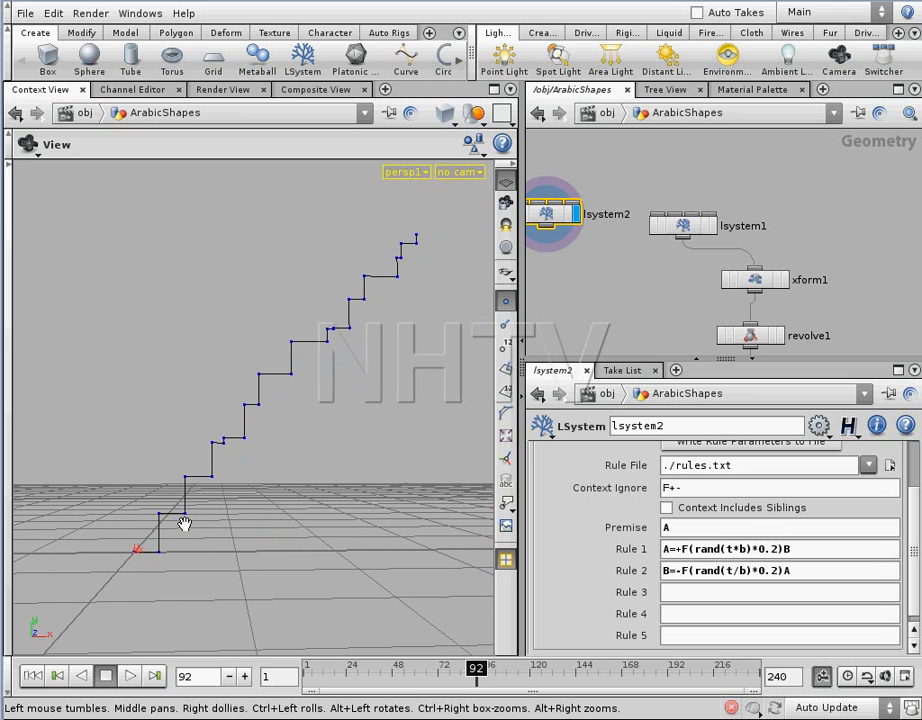
{"action": "left_click_drag", "start_coordinate": [256, 498], "coordinate": [249, 515]}
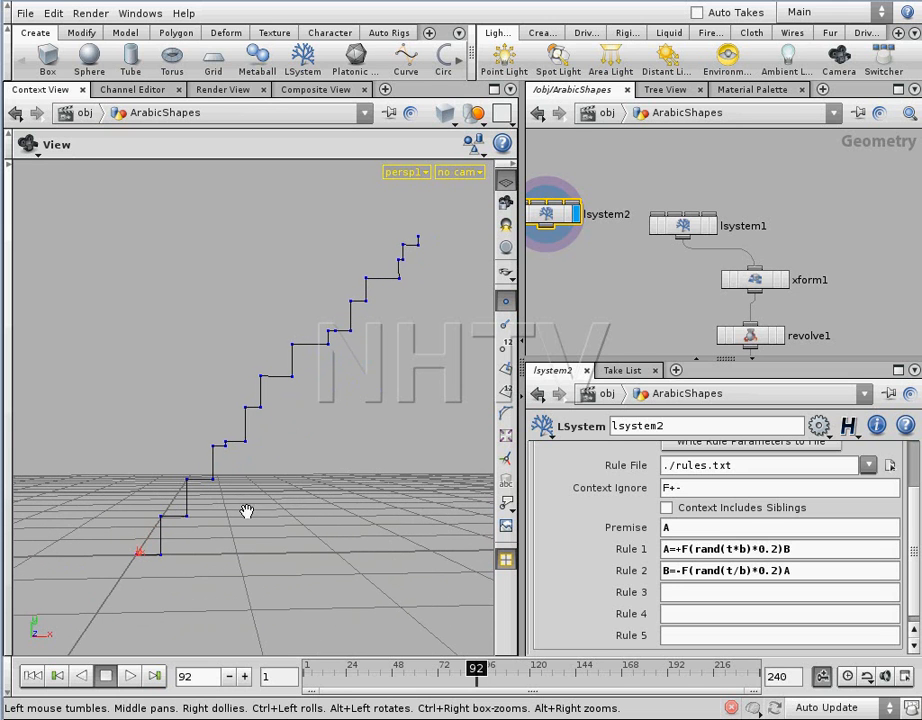
Move the B=-F(rand(t/b)*0.2)A rule from Rule 2 to Rule 3, leaving Rule 2 empty.
{"action": "left_click", "coordinate": [676, 552]}
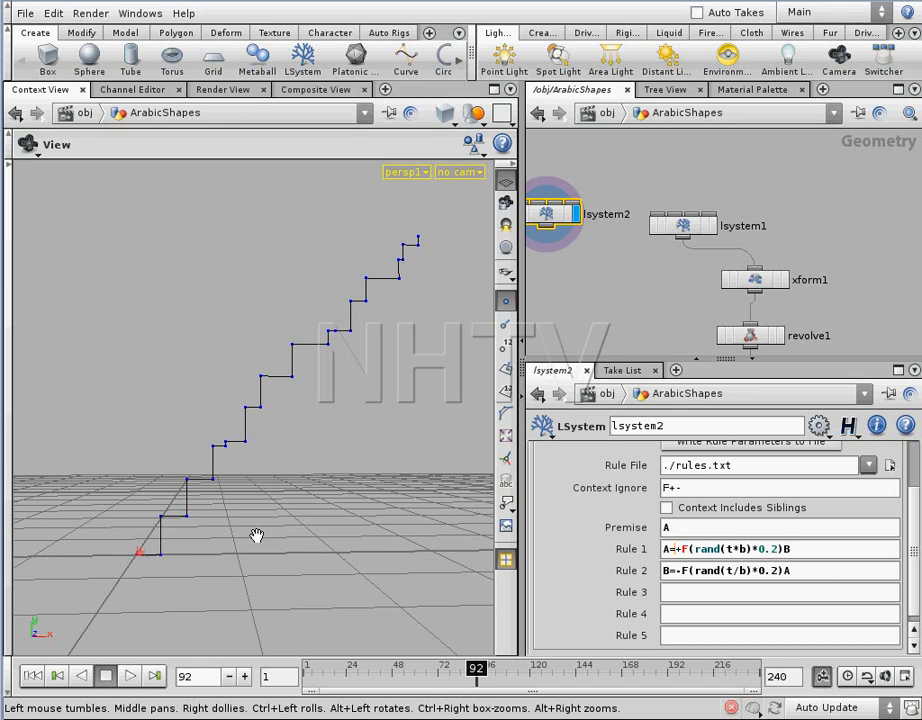
{"action": "left_click_drag", "start_coordinate": [797, 572], "coordinate": [662, 574]}
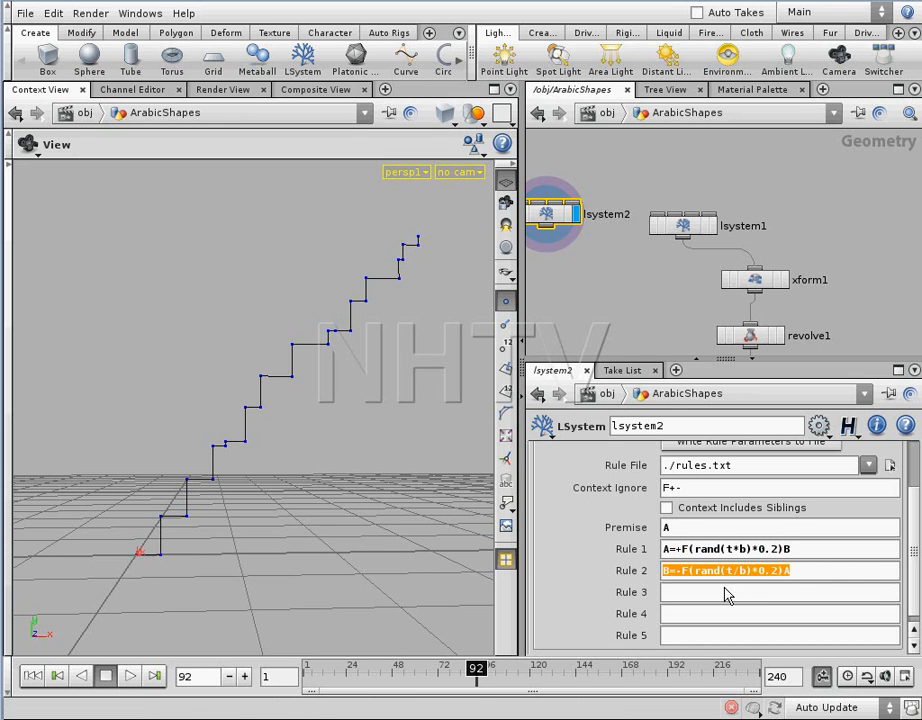
{"action": "key", "text": "ctrl+x"}
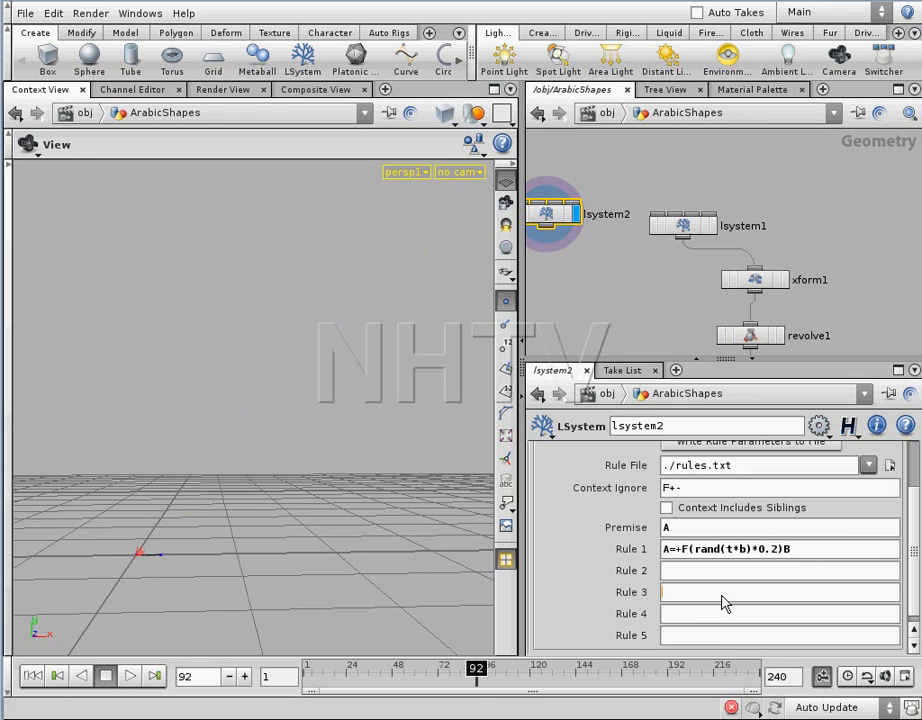
{"action": "left_click", "coordinate": [722, 594]}
{"action": "key", "text": "ctrl+v"}
{"action": "key", "text": "Return"}
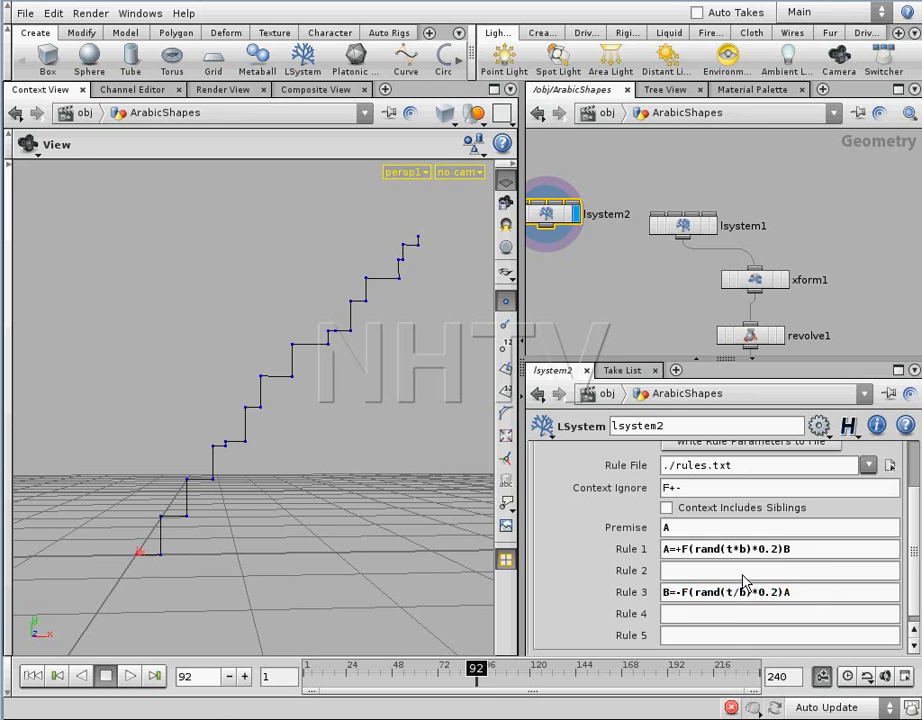
Copy Rule 1 into Rule 2 and remove its turn so it reads A=F(rand(t*b)*0.2)B.
{"action": "left_click_drag", "start_coordinate": [800, 558], "coordinate": [686, 575]}
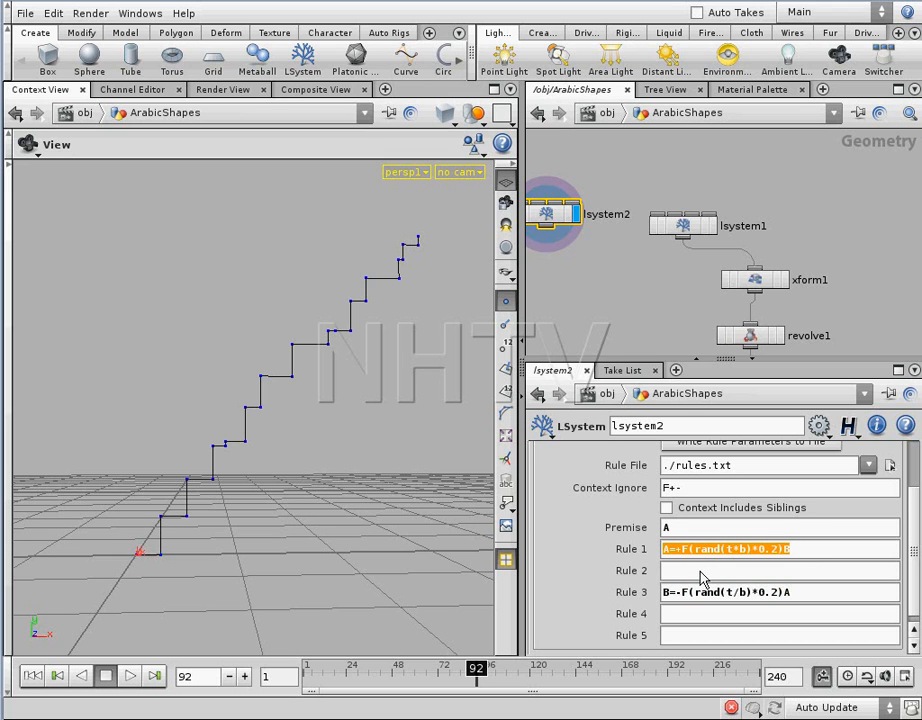
{"action": "left_click", "coordinate": [698, 580]}
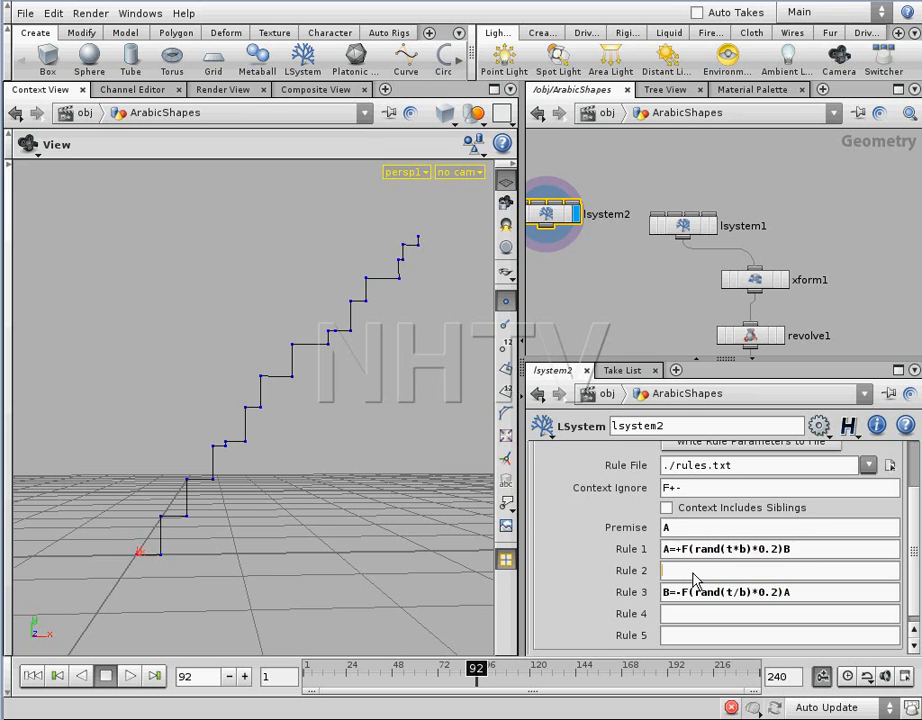
{"action": "key", "text": "ctrl+v"}
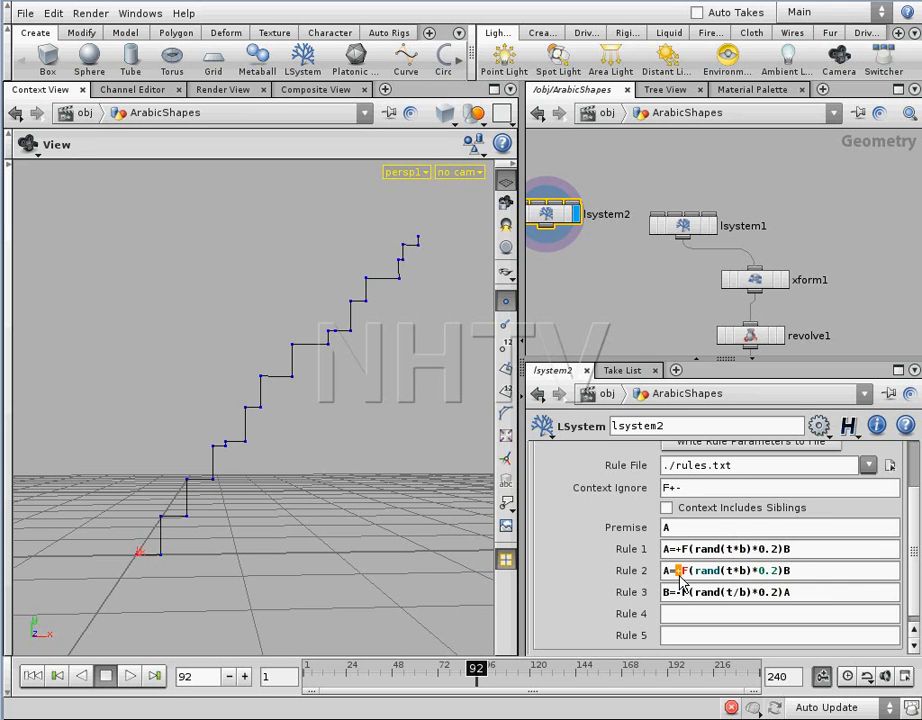
{"action": "key", "text": "BackSpace"}
{"action": "key", "text": "Return"}
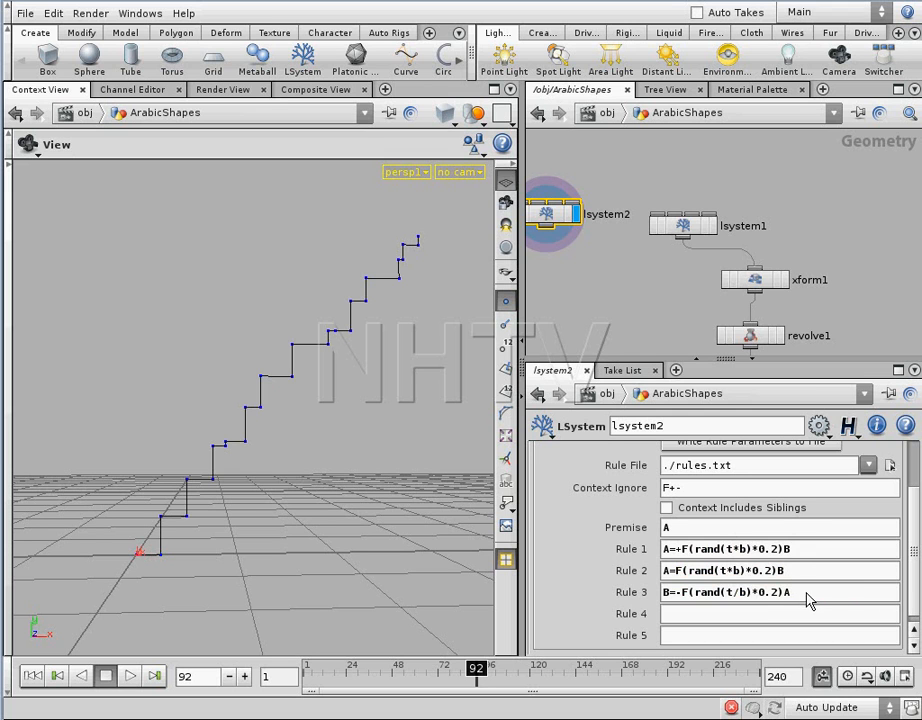
Copy Rule 3 into Rule 4 without its turn so it reads B=F(rand(t/b)*0.2)A.
{"action": "left_click_drag", "start_coordinate": [791, 593], "coordinate": [643, 613]}
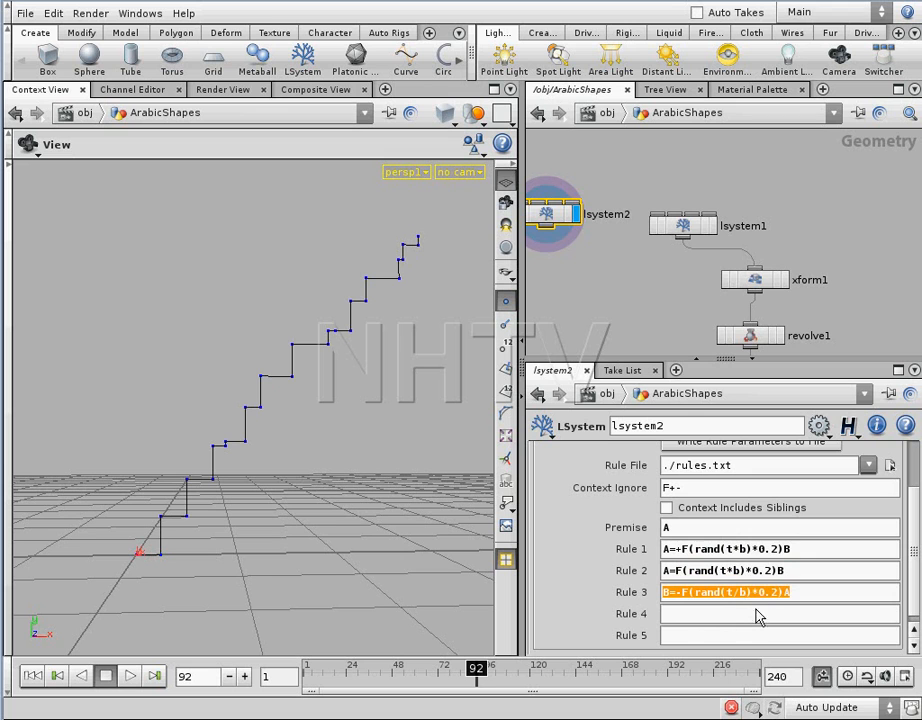
{"action": "left_click", "coordinate": [724, 615]}
{"action": "key", "text": "ctrl+v"}
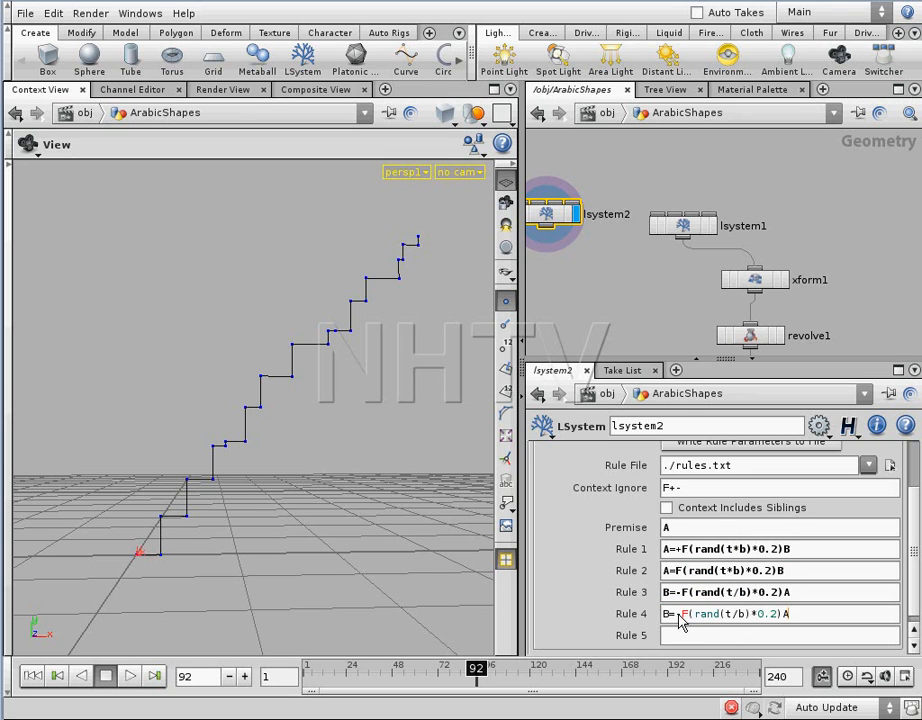
{"action": "key", "text": "BackSpace"}
{"action": "left_click", "coordinate": [796, 616]}
{"action": "key", "text": "Return"}
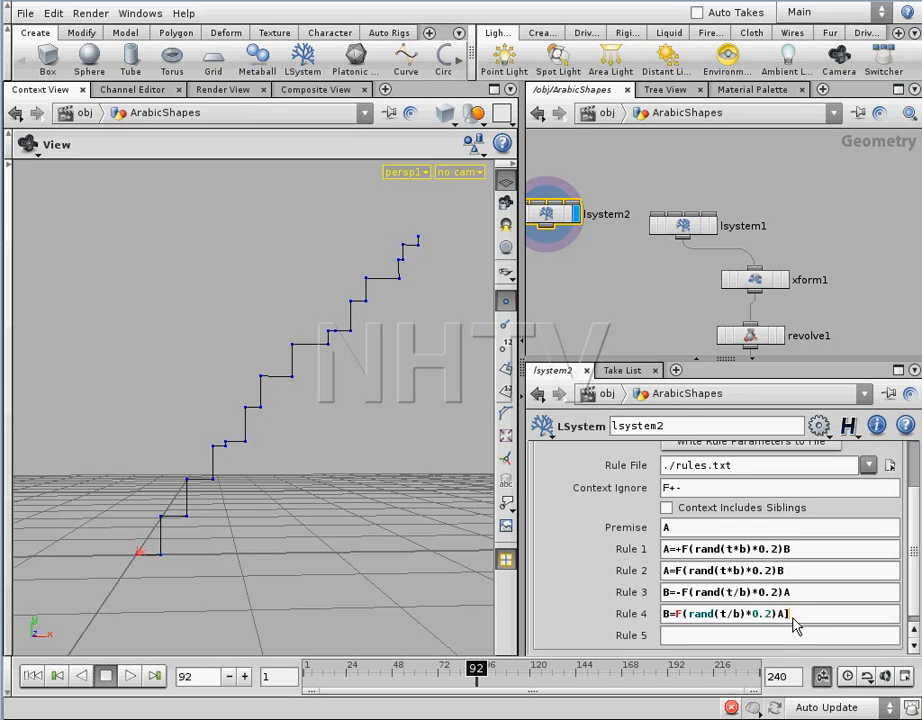
Append a probability of :0.5 to both A rules, Rule 1 and Rule 2, and view the resulting profile.
{"action": "left_click", "coordinate": [807, 551]}
{"action": "type", "text": ":"}
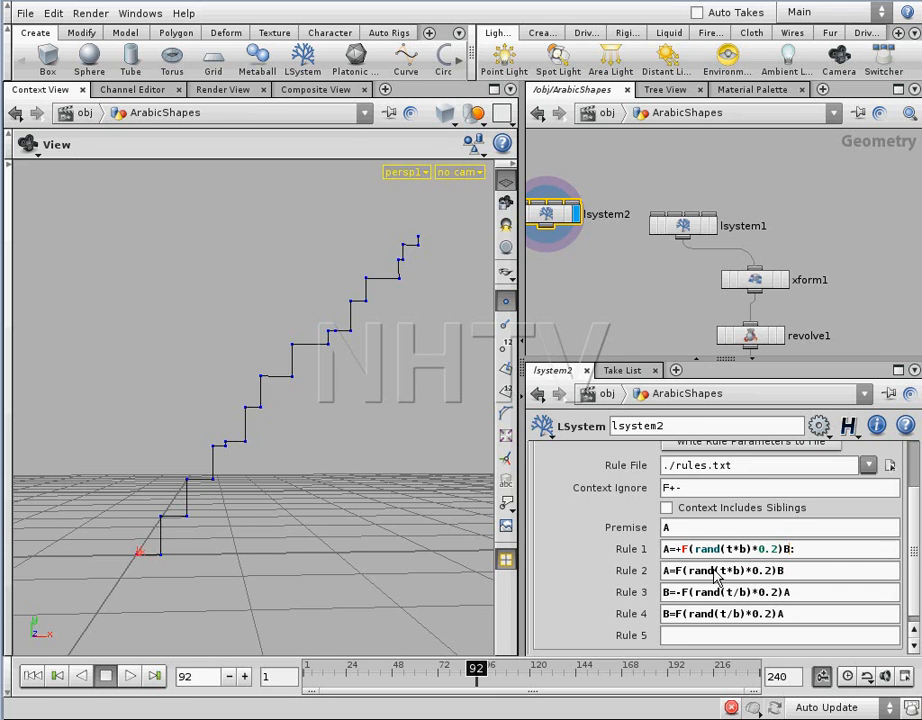
{"action": "key", "text": "Return"}
{"action": "left_click", "coordinate": [802, 555]}
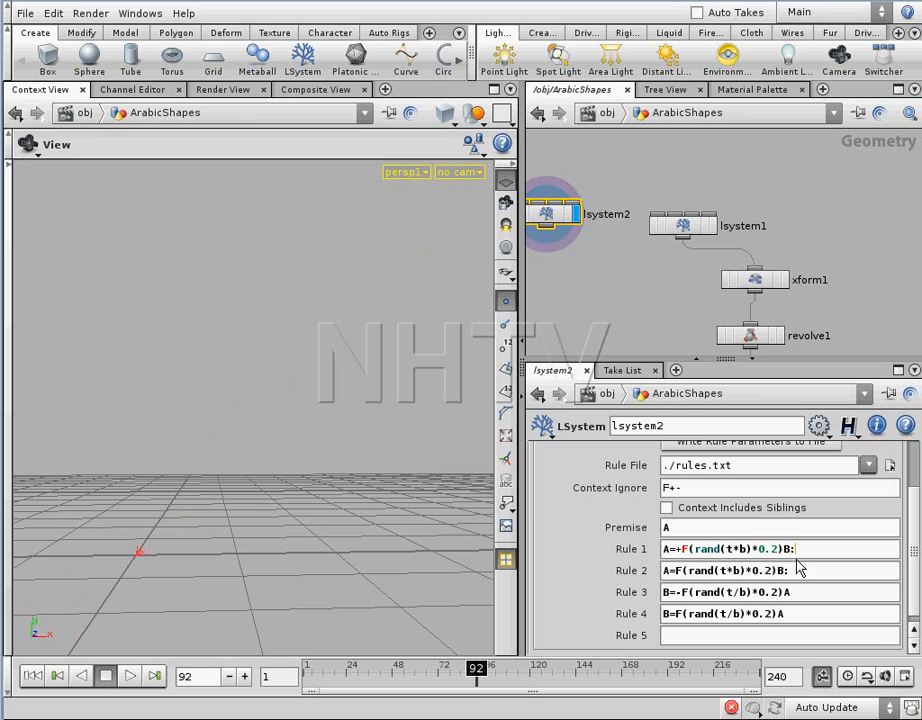
{"action": "type", "text": "0.5"}
{"action": "left_click", "coordinate": [800, 576]}
{"action": "type", "text": "B:0."}
{"action": "key", "text": "Return"}
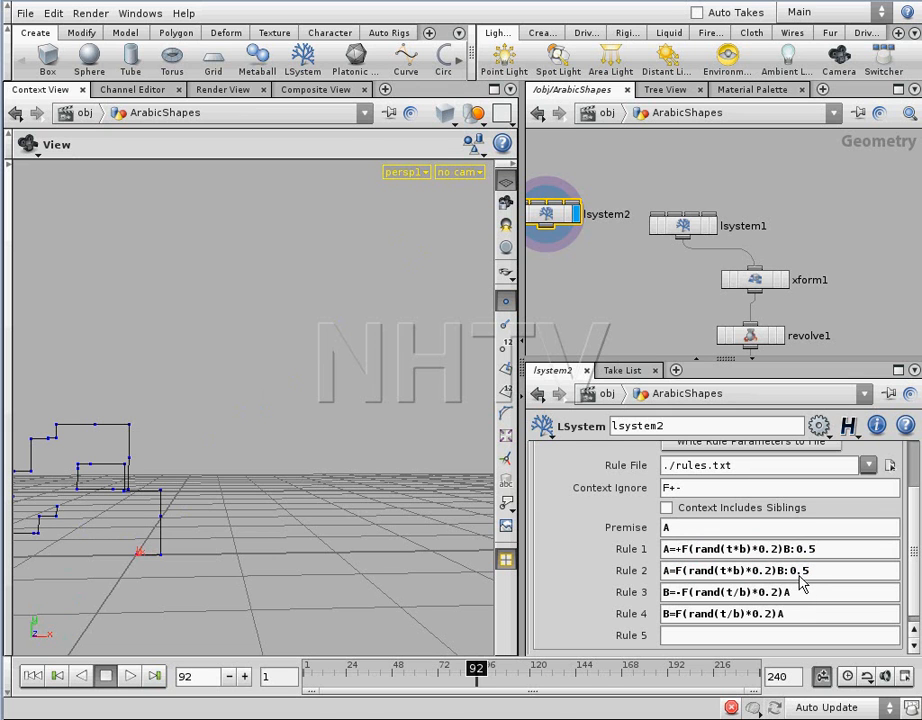
{"action": "left_click_drag", "start_coordinate": [387, 502], "coordinate": [304, 492]}
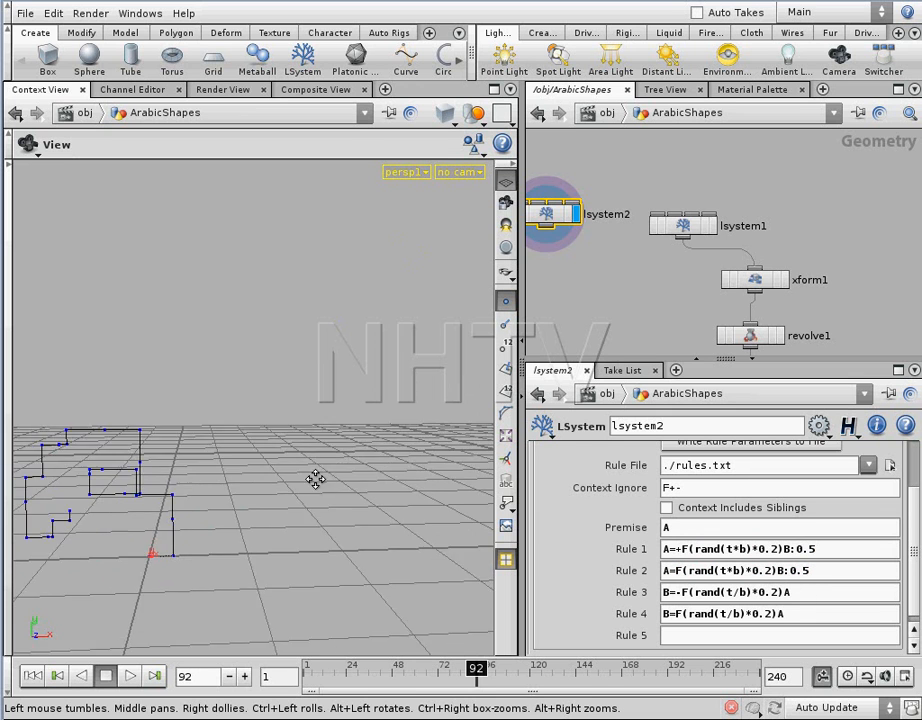
{"action": "middle_click_drag", "start_coordinate": [304, 491], "coordinate": [352, 463]}
Append a probability of :0.5 to both B rules, Rule 3 and Rule 4, and view the resulting profile.
{"action": "left_click", "coordinate": [804, 597]}
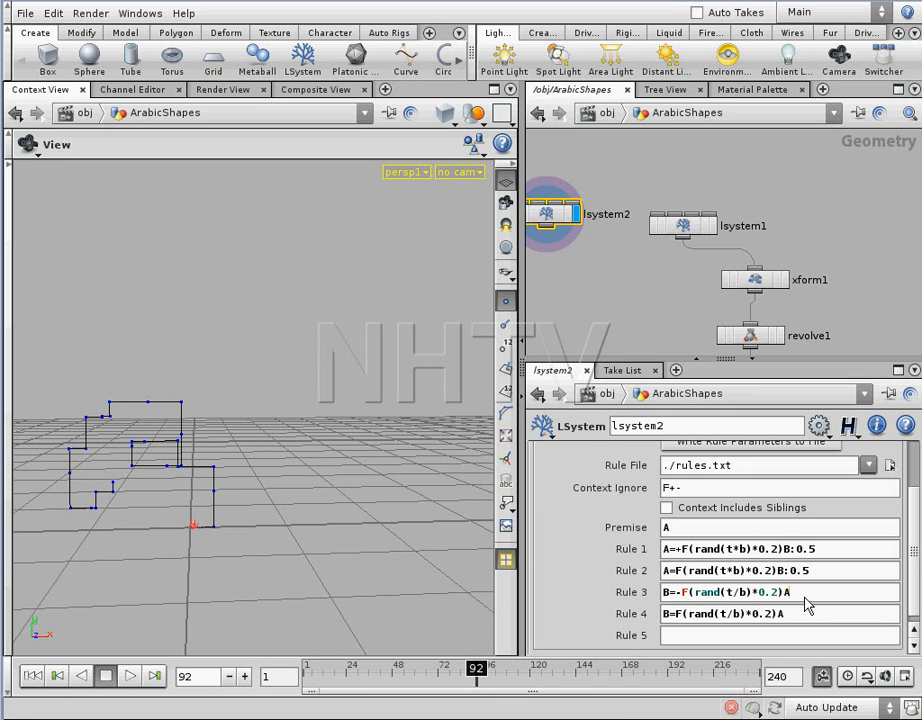
{"action": "type", "text": ":"}
{"action": "left_click", "coordinate": [792, 614]}
{"action": "type", "text": ":"}
{"action": "left_click", "coordinate": [806, 598]}
{"action": "type", "text": "0.5"}
{"action": "left_click", "coordinate": [807, 614]}
{"action": "type", "text": "0.5"}
{"action": "key", "text": "Return"}
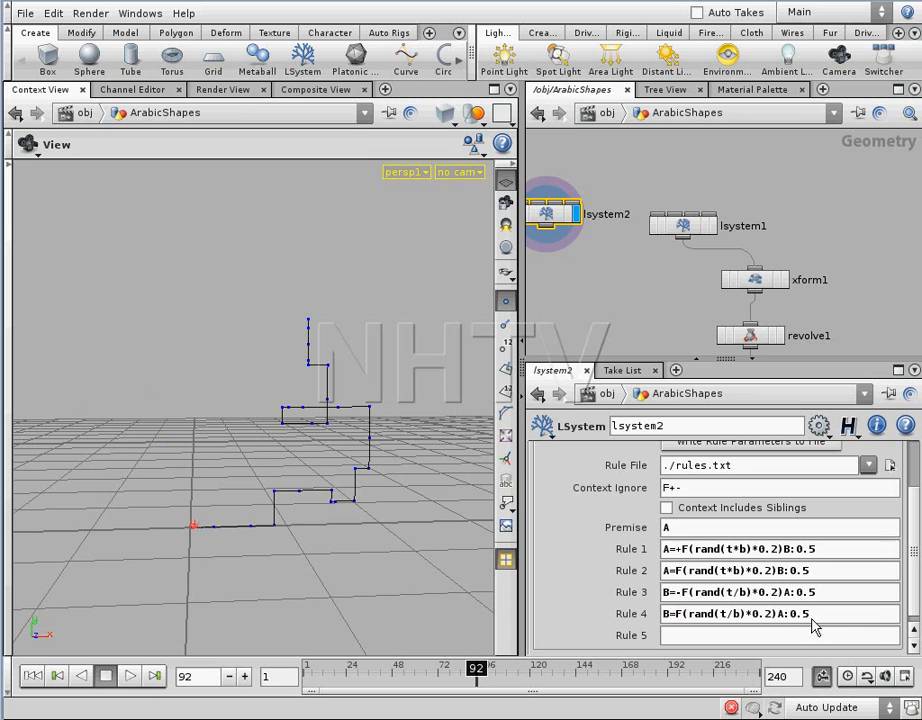
{"action": "mouse_move", "coordinate": [356, 471]}
{"action": "left_mouse_down"}
{"action": "mouse_move", "coordinate": [343, 471]}
{"action": "mouse_move", "coordinate": [335, 436]}
{"action": "mouse_move", "coordinate": [356, 451]}
{"action": "mouse_move", "coordinate": [375, 422]}
{"action": "mouse_move", "coordinate": [396, 425]}
{"action": "mouse_move", "coordinate": [368, 422]}
{"action": "mouse_move", "coordinate": [309, 461]}
{"action": "mouse_move", "coordinate": [389, 432]}
{"action": "mouse_move", "coordinate": [336, 431]}
{"action": "mouse_move", "coordinate": [346, 457]}
{"action": "left_mouse_up"}
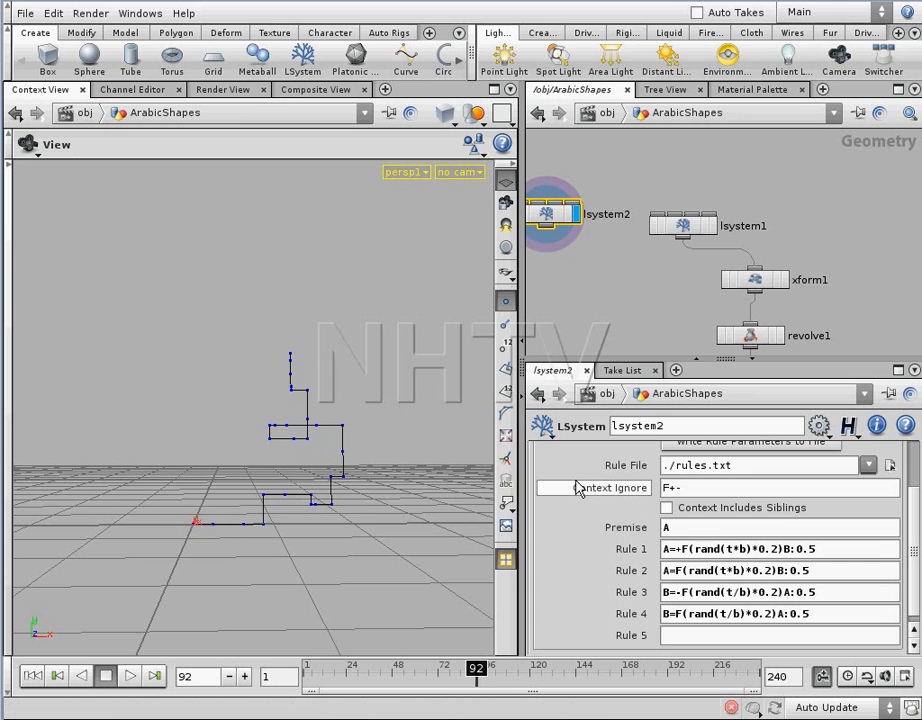
Sweep lsystem2's User generations up to 100 and back down to 0 to watch the profile grow and shrink.
{"action": "scroll", "coordinate": [913, 505], "scroll_direction": "up", "scroll_amount": 2}
{"action": "scroll", "coordinate": [913, 505], "scroll_direction": "up", "scroll_amount": 1}
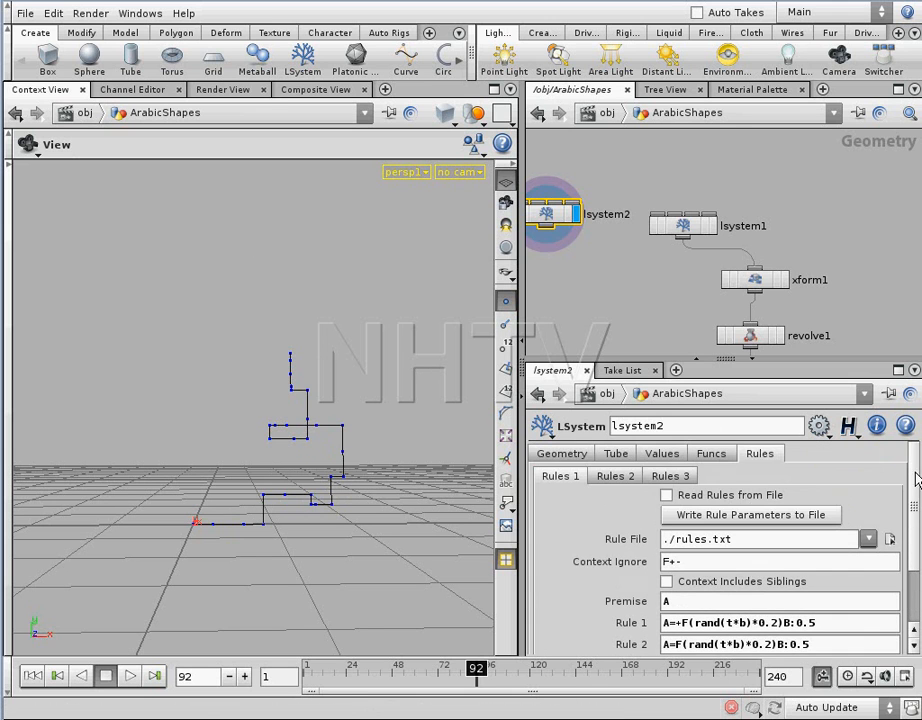
{"action": "left_click", "coordinate": [566, 455]}
{"action": "left_click_drag", "start_coordinate": [784, 521], "coordinate": [899, 521]}
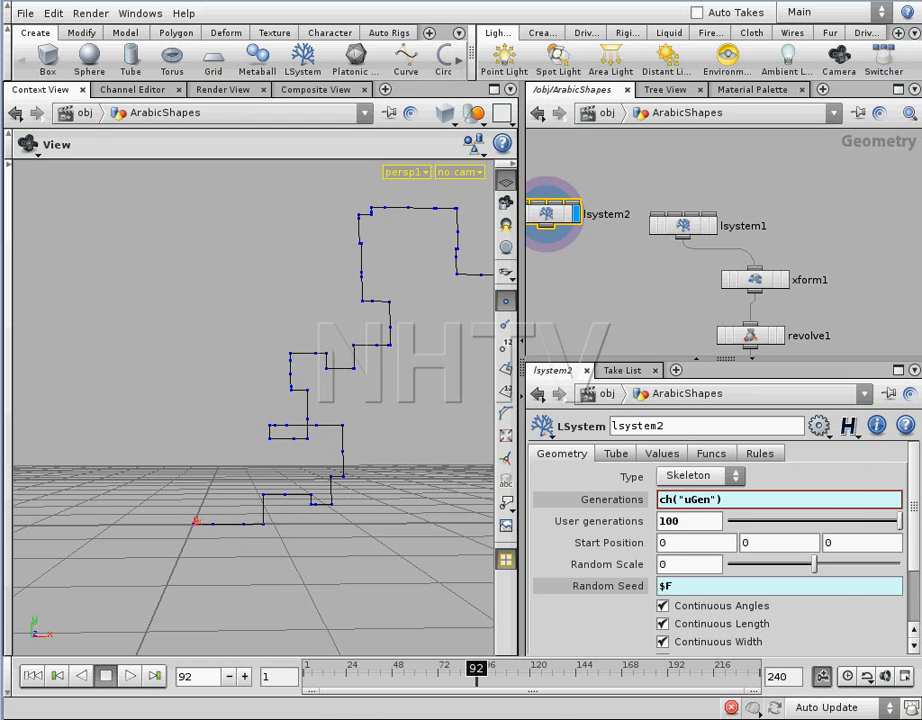
{"action": "left_click_drag", "start_coordinate": [447, 477], "coordinate": [330, 434]}
{"action": "left_click_drag", "start_coordinate": [899, 521], "coordinate": [722, 521]}
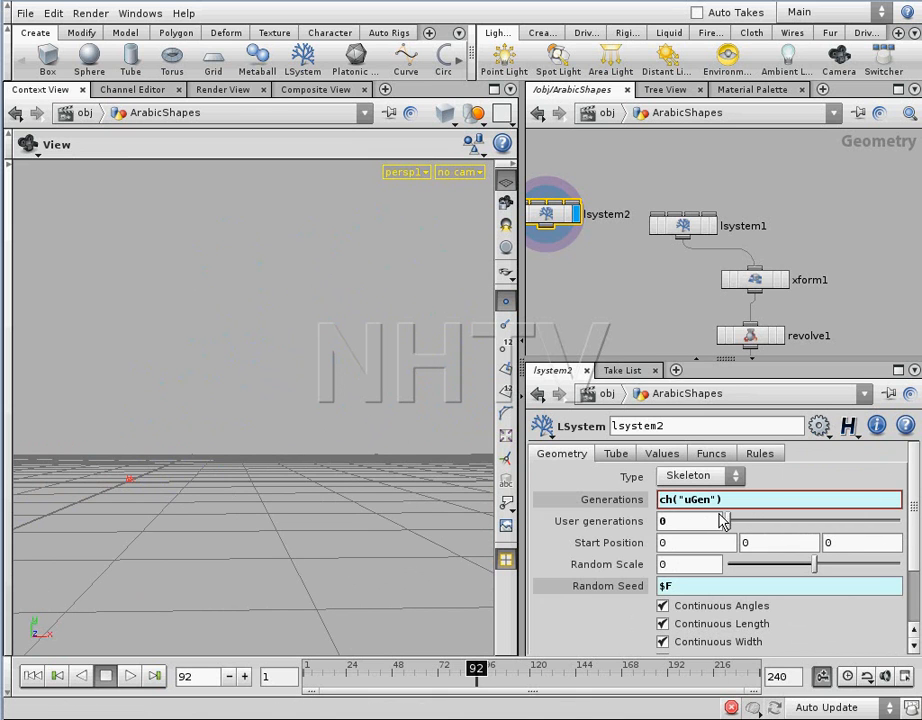
Review the four probability-based rules of lsystem2 against the empty zero-generation profile.
{"action": "left_click", "coordinate": [760, 453]}
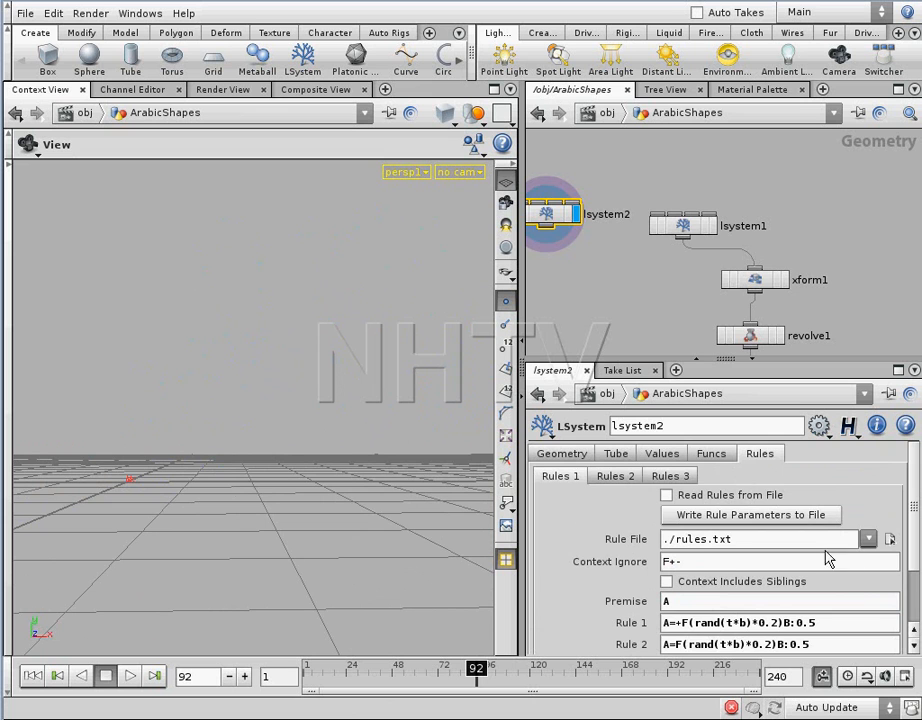
{"action": "scroll", "coordinate": [916, 566], "scroll_direction": "down", "scroll_amount": 3}
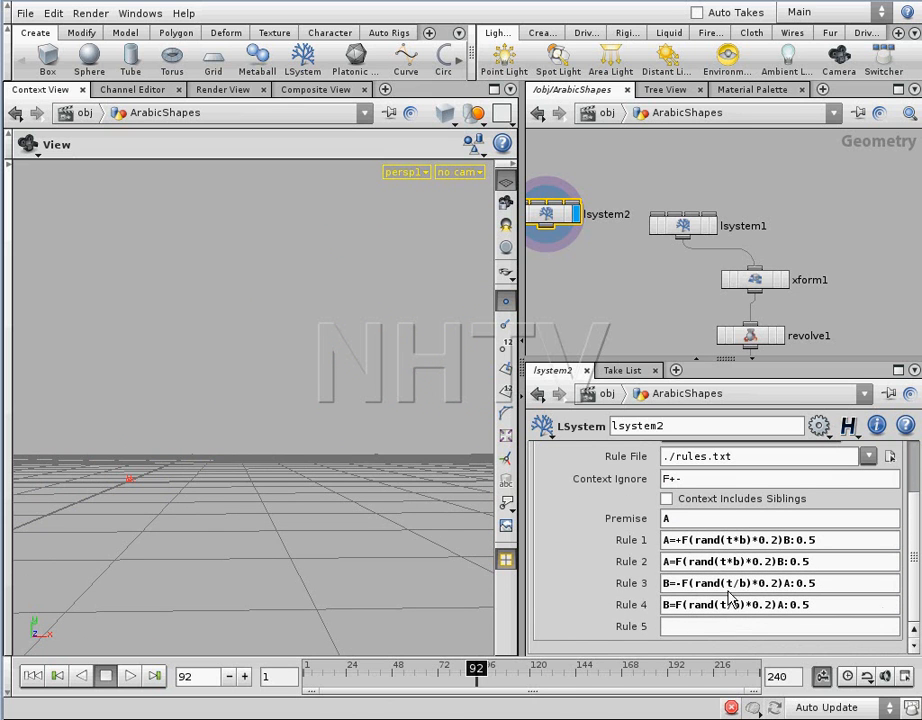
{"action": "mouse_move", "coordinate": [428, 514]}
{"action": "left_mouse_down"}
{"action": "mouse_move", "coordinate": [360, 461]}
{"action": "mouse_move", "coordinate": [389, 484]}
{"action": "mouse_move", "coordinate": [359, 483]}
{"action": "mouse_move", "coordinate": [400, 490]}
{"action": "left_mouse_up"}
{"action": "scroll", "coordinate": [612, 490], "scroll_direction": "up", "scroll_amount": 3}
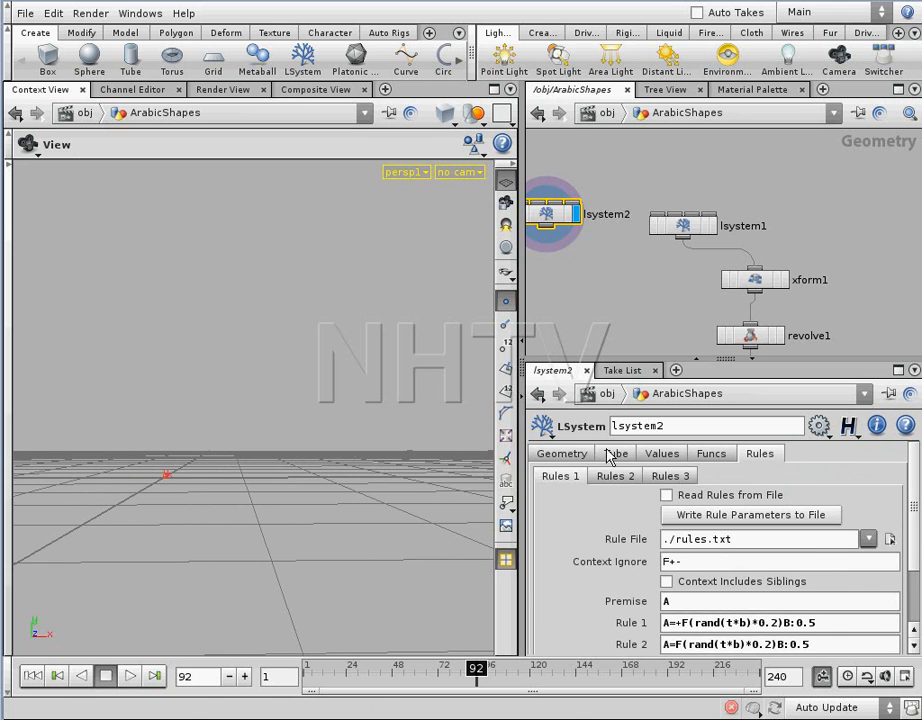
Set lsystem2's User generations to 39 and return to its list of rules.
{"action": "left_click", "coordinate": [562, 454]}
{"action": "left_click_drag", "start_coordinate": [726, 523], "coordinate": [797, 518]}
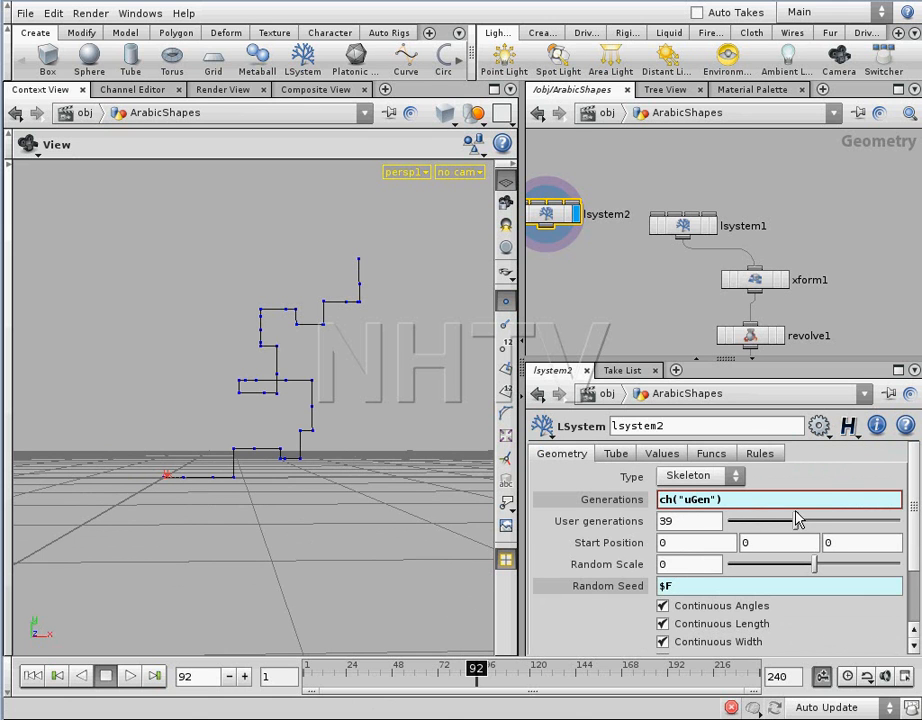
{"action": "left_click", "coordinate": [760, 453]}
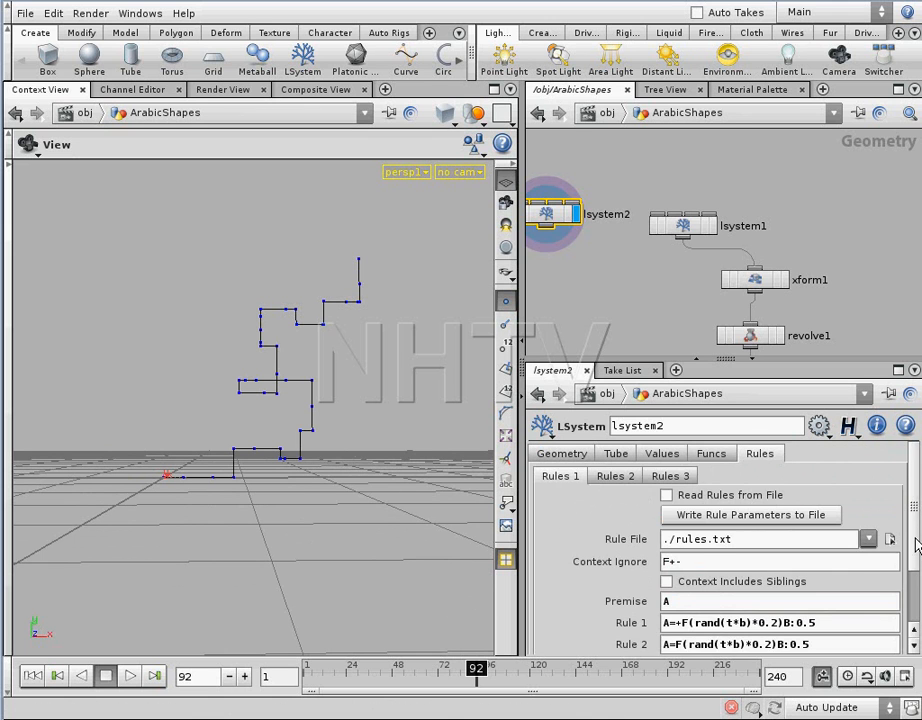
{"action": "left_click_drag", "start_coordinate": [917, 542], "coordinate": [915, 633]}
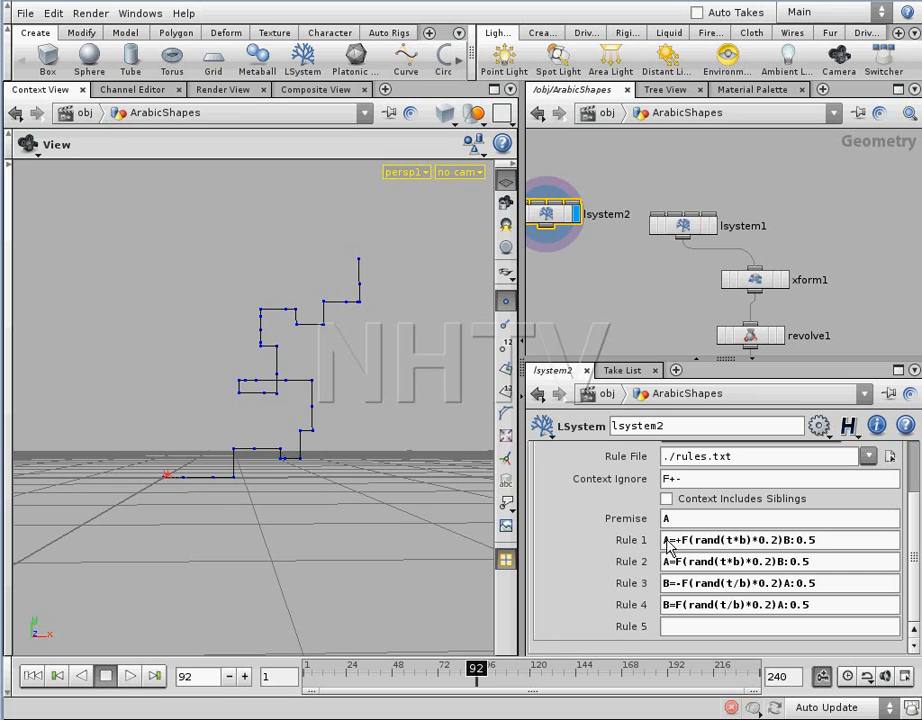
Change the successor in Rule 2 from B to A and in Rule 4 from A to B, keeping the 0.5 probabilities.
{"action": "left_click", "coordinate": [778, 566]}
{"action": "type", "text": "A"}
{"action": "left_click", "coordinate": [773, 572]}
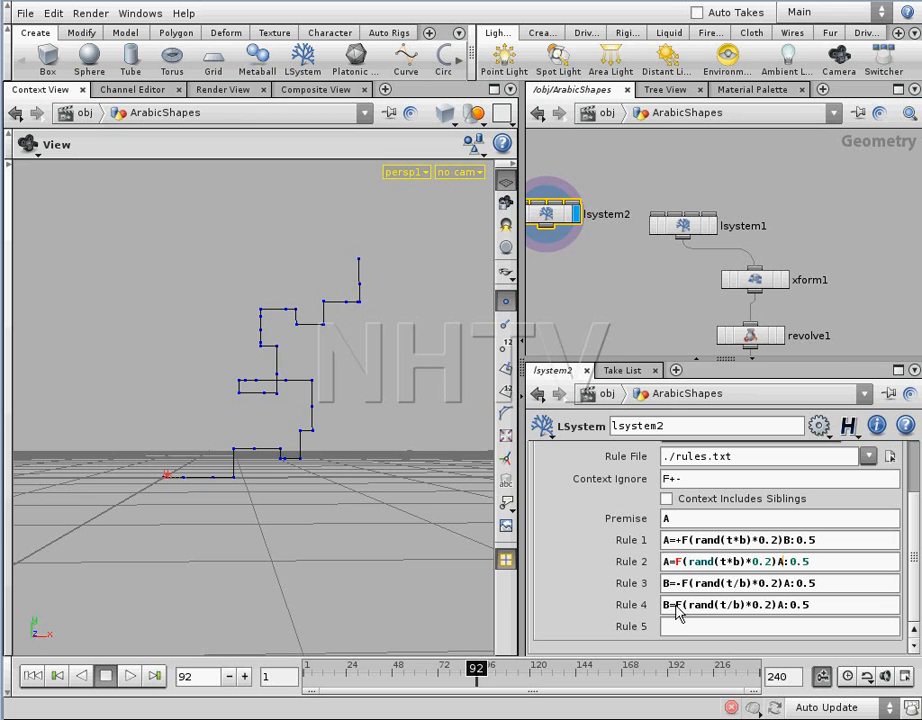
{"action": "double_click", "coordinate": [779, 605]}
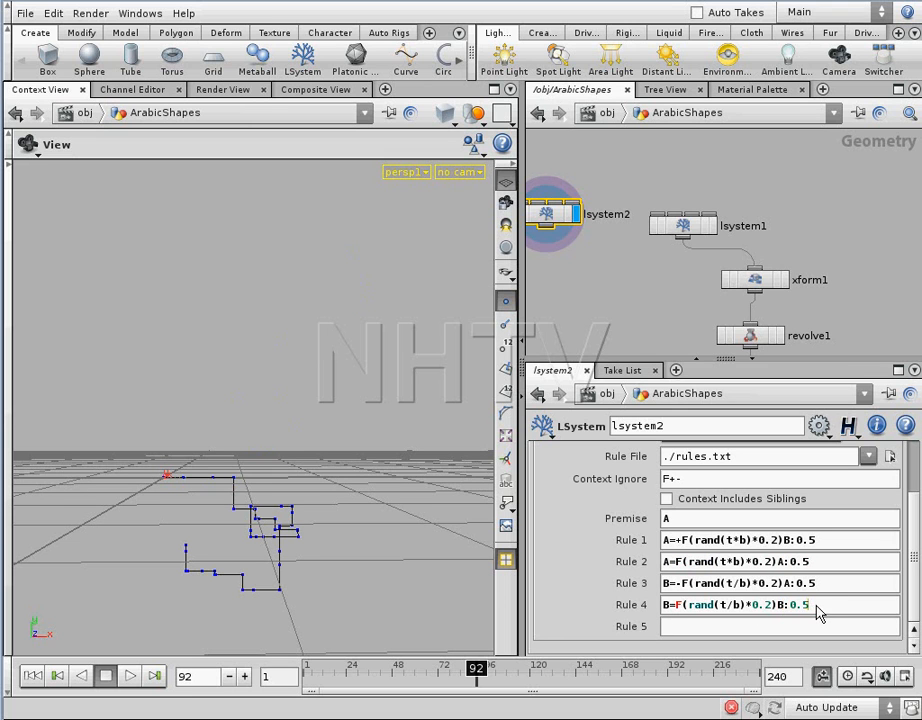
{"action": "key", "text": "Return"}
Scrub the timeline to frame 73 and examine the stepped profile the changed rules produce.
{"action": "left_click_drag", "start_coordinate": [377, 451], "coordinate": [318, 465]}
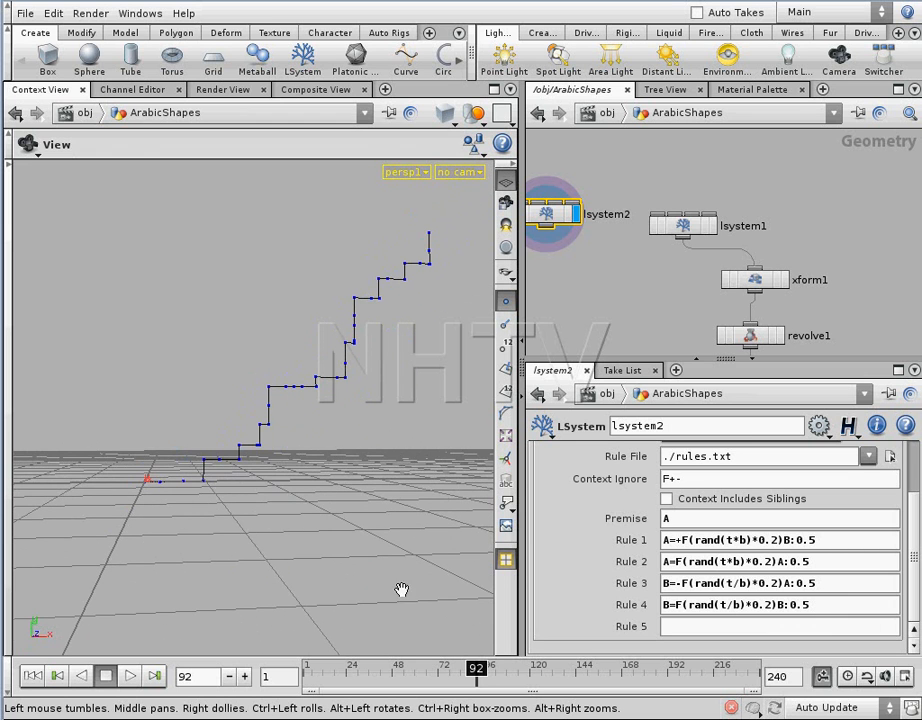
{"action": "left_click_drag", "start_coordinate": [477, 671], "coordinate": [442, 674]}
{"action": "left_click_drag", "start_coordinate": [292, 449], "coordinate": [315, 453]}
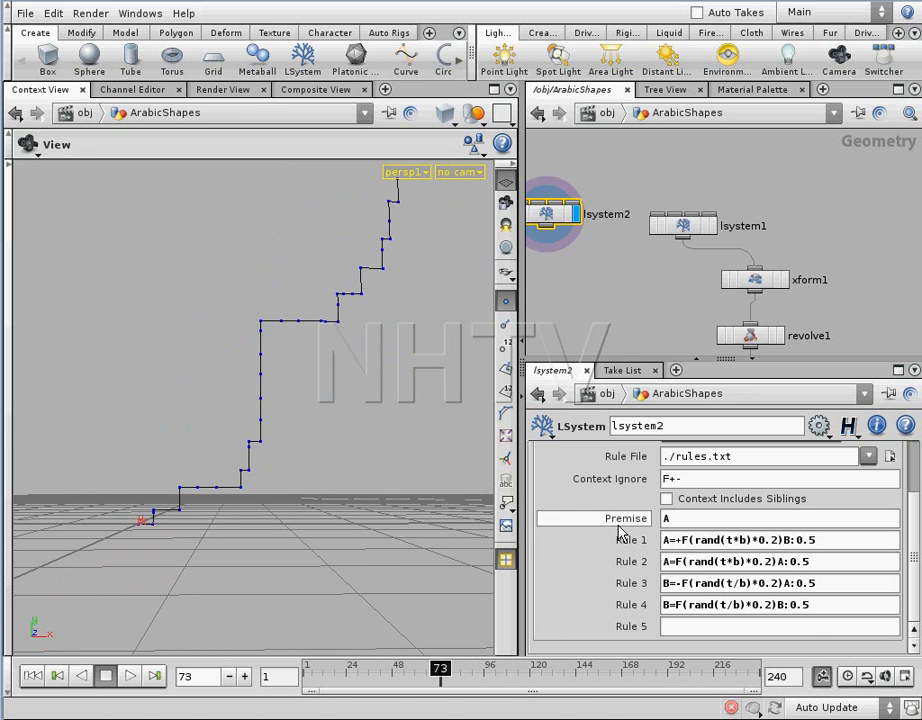
{"action": "left_click_drag", "start_coordinate": [389, 305], "coordinate": [325, 473]}
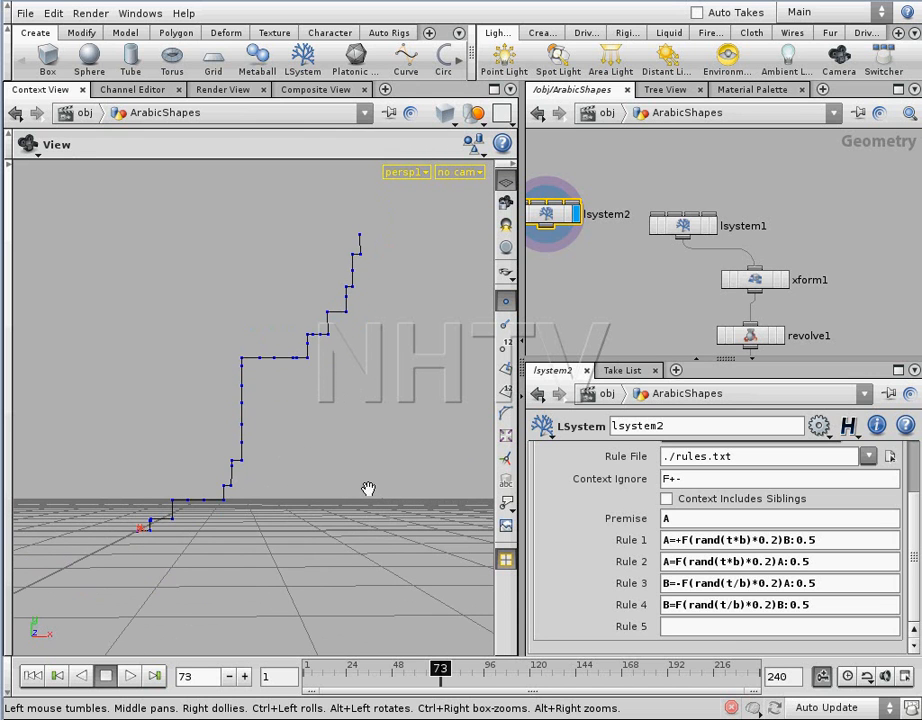
{"action": "left_click_drag", "start_coordinate": [270, 475], "coordinate": [302, 433]}
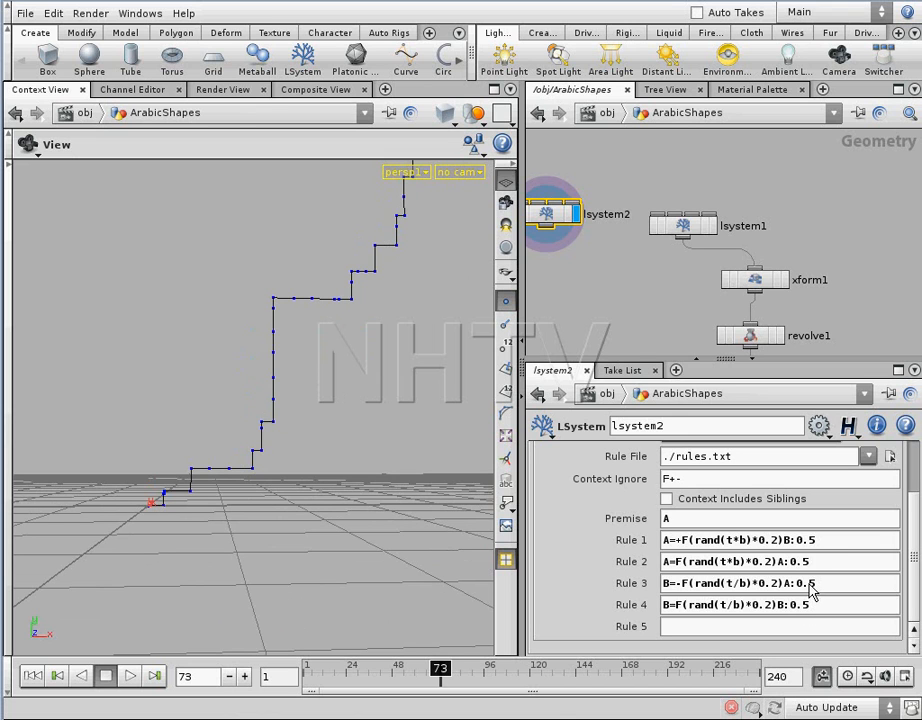
Set the probability of the turning rules, Rule 1 and Rule 3, to 0.3.
{"action": "left_click", "coordinate": [813, 541]}
{"action": "key", "text": "BackSpace"}
{"action": "type", "text": "3"}
{"action": "left_click", "coordinate": [813, 584]}
{"action": "key", "text": "BackSpace"}
{"action": "type", "text": "3"}
Set the probability of the straight-segment rules, Rule 2 and Rule 4, to 0.7.
{"action": "left_click", "coordinate": [806, 562]}
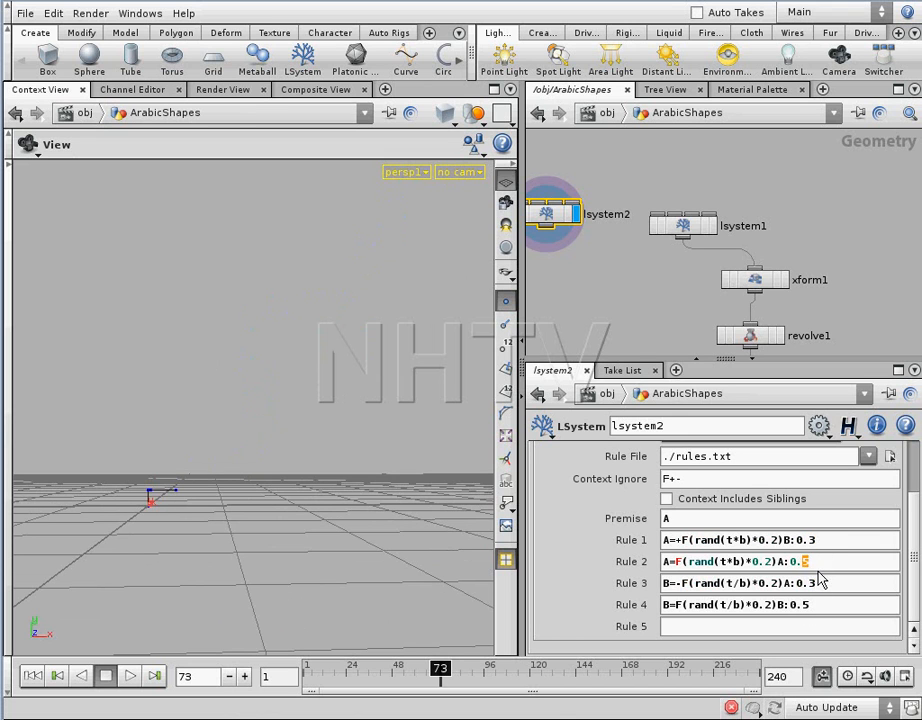
{"action": "key", "text": "BackSpace"}
{"action": "type", "text": "7"}
{"action": "left_click", "coordinate": [813, 608]}
{"action": "key", "text": "BackSpace"}
{"action": "type", "text": "7"}
{"action": "key", "text": "Return"}
Scrub the timeline to frame 57 and examine the resulting profile from several angles.
{"action": "left_click_drag", "start_coordinate": [350, 416], "coordinate": [251, 476]}
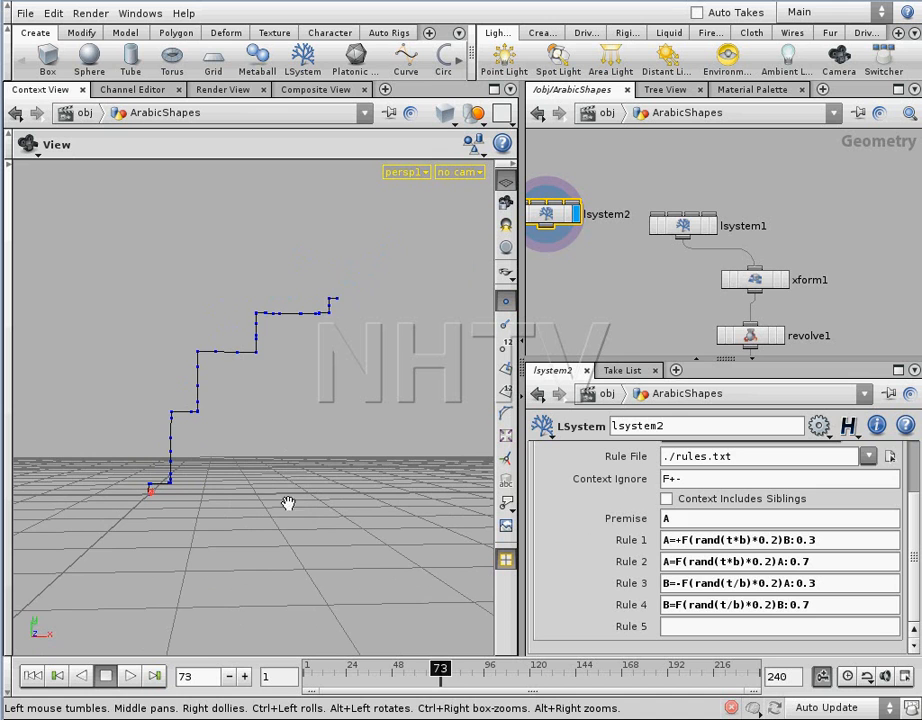
{"action": "left_click", "coordinate": [440, 676]}
{"action": "left_click_drag", "start_coordinate": [440, 676], "coordinate": [411, 676]}
{"action": "left_click_drag", "start_coordinate": [412, 570], "coordinate": [375, 582]}
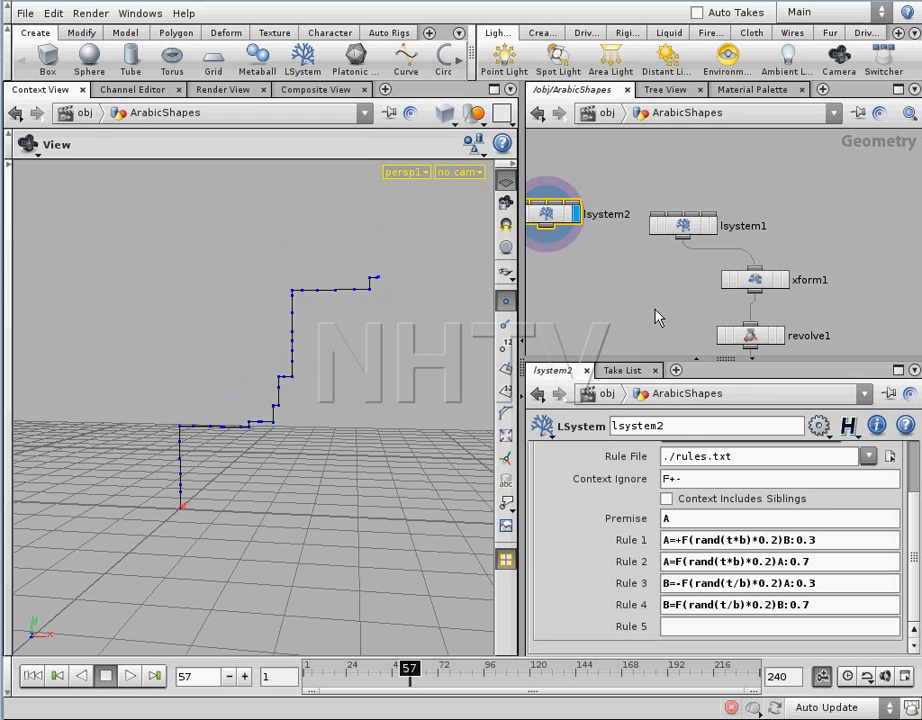
{"action": "mouse_move", "coordinate": [301, 340]}
{"action": "left_mouse_down"}
{"action": "mouse_move", "coordinate": [300, 363]}
{"action": "mouse_move", "coordinate": [312, 358]}
{"action": "left_mouse_up"}
{"action": "middle_click_drag", "start_coordinate": [565, 290], "coordinate": [675, 283]}
{"action": "left_click_drag", "start_coordinate": [290, 402], "coordinate": [303, 391]}
{"action": "middle_click_drag", "start_coordinate": [303, 391], "coordinate": [377, 381]}
{"action": "right_click_drag", "start_coordinate": [377, 381], "coordinate": [341, 414]}
{"action": "left_click_drag", "start_coordinate": [341, 414], "coordinate": [328, 455]}
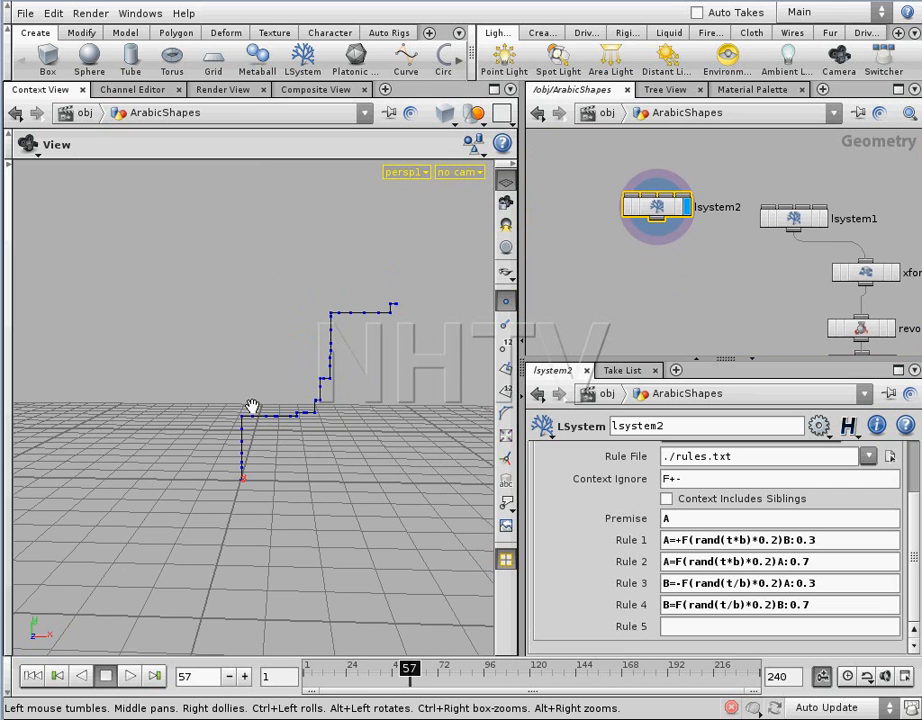
{"action": "left_click_drag", "start_coordinate": [233, 418], "coordinate": [245, 418]}
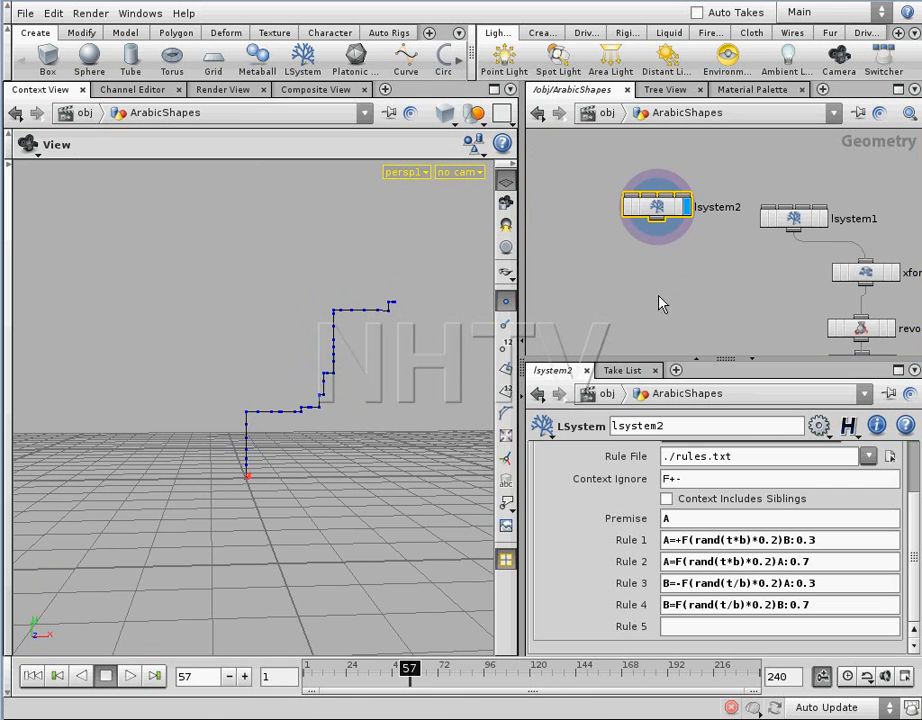
{"action": "left_click_drag", "start_coordinate": [420, 340], "coordinate": [320, 395]}
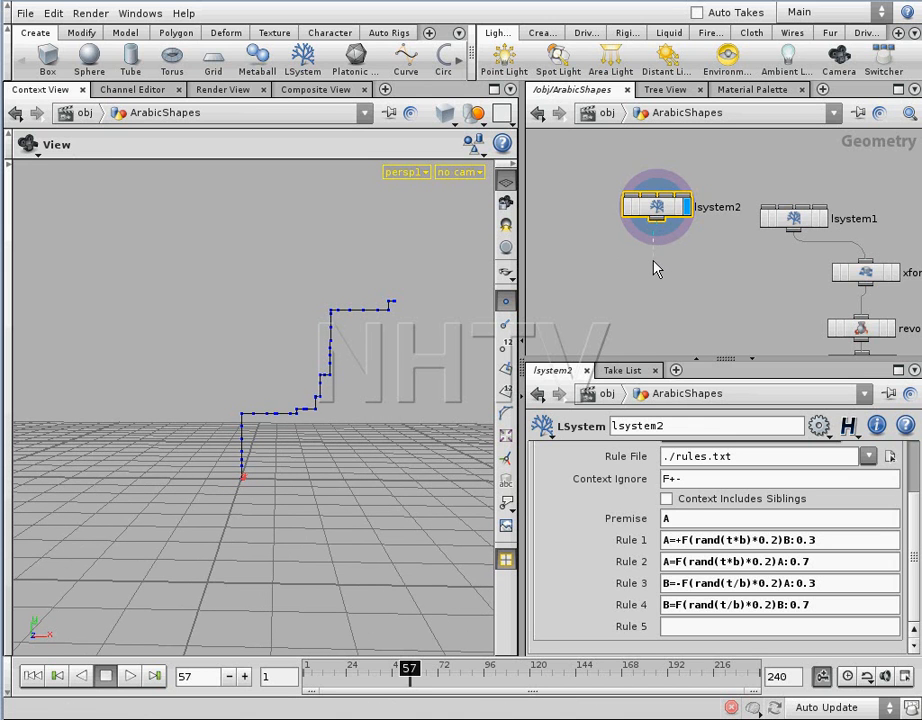
Append a Transform node to lsystem2's output and align it directly below lsystem2.
{"action": "key", "text": "Tab"}
{"action": "type", "text": "tra"}
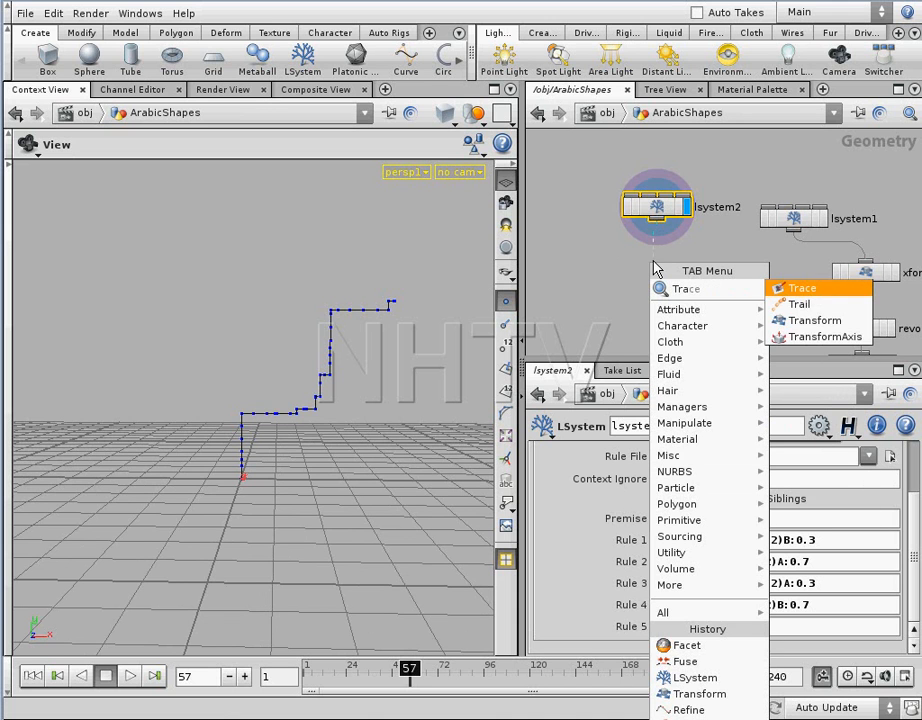
{"action": "key", "text": "Down"}
{"action": "key", "text": "Down"}
{"action": "key", "text": "Return"}
{"action": "left_click", "coordinate": [655, 263]}
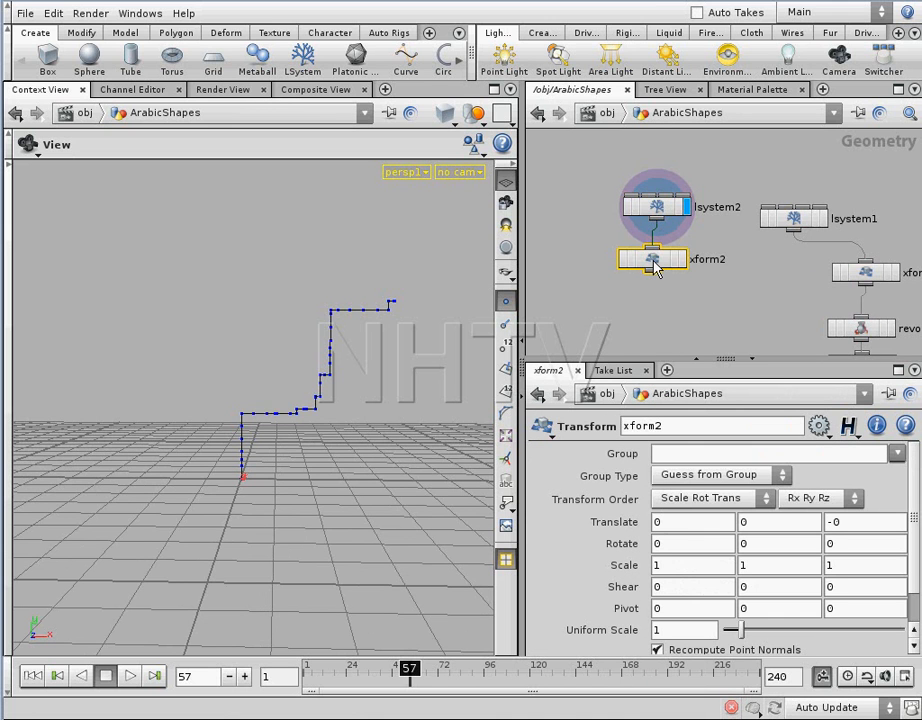
{"action": "left_click_drag", "start_coordinate": [662, 269], "coordinate": [662, 272]}
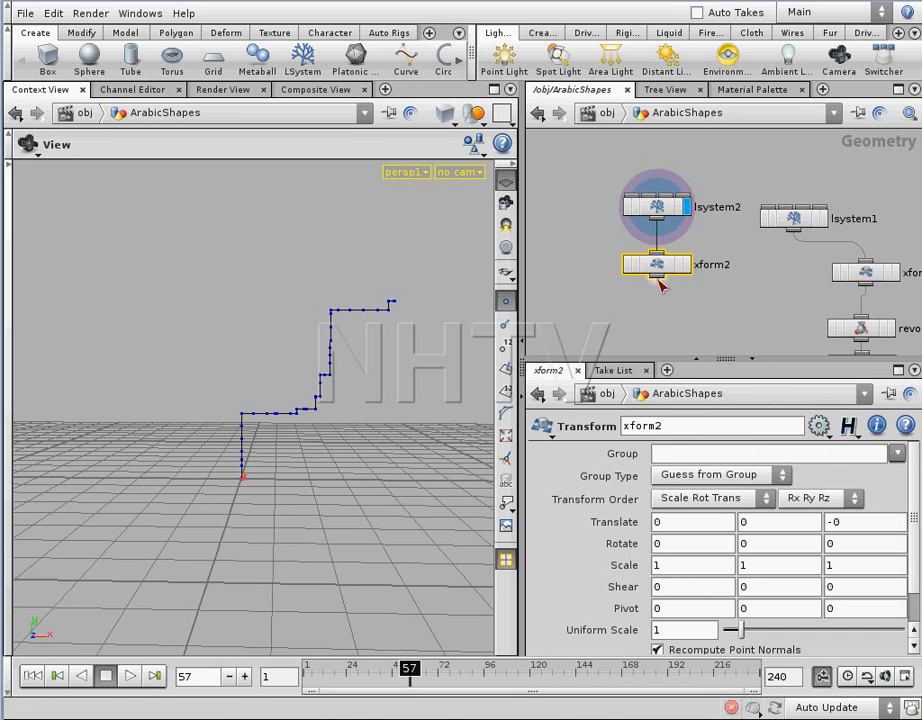
Clear the Z value of xform2's Translate.
{"action": "left_click_drag", "start_coordinate": [382, 336], "coordinate": [374, 384]}
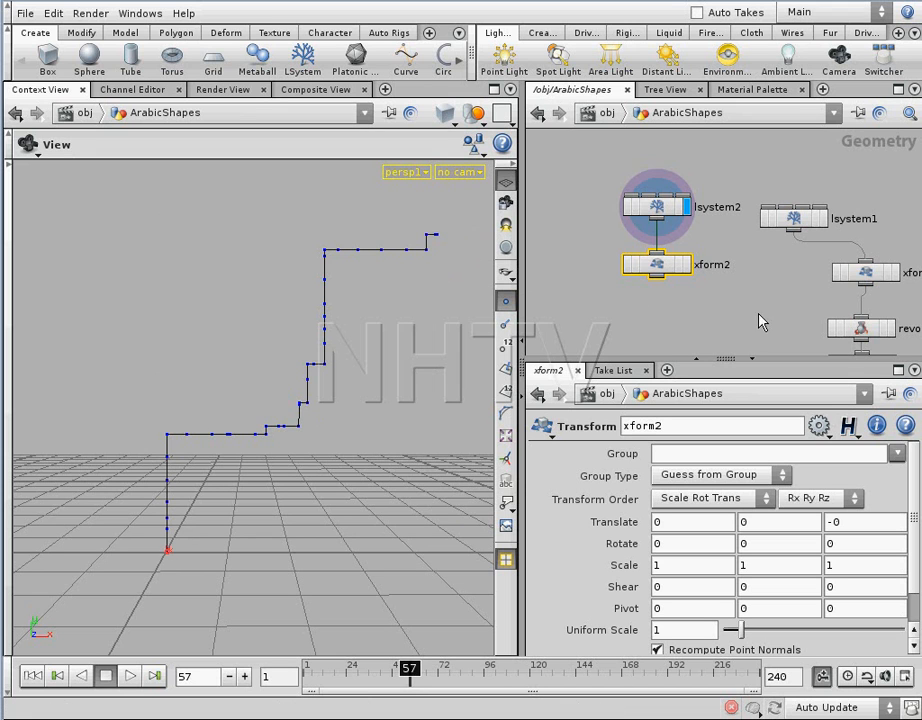
{"action": "left_click", "coordinate": [855, 530]}
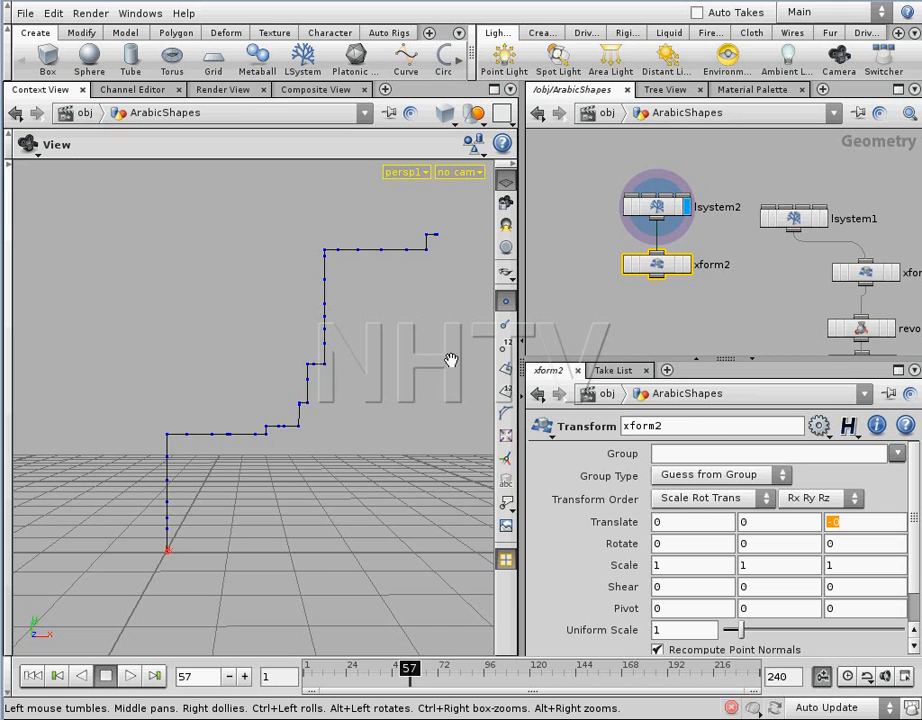
{"action": "key", "text": "BackSpace"}
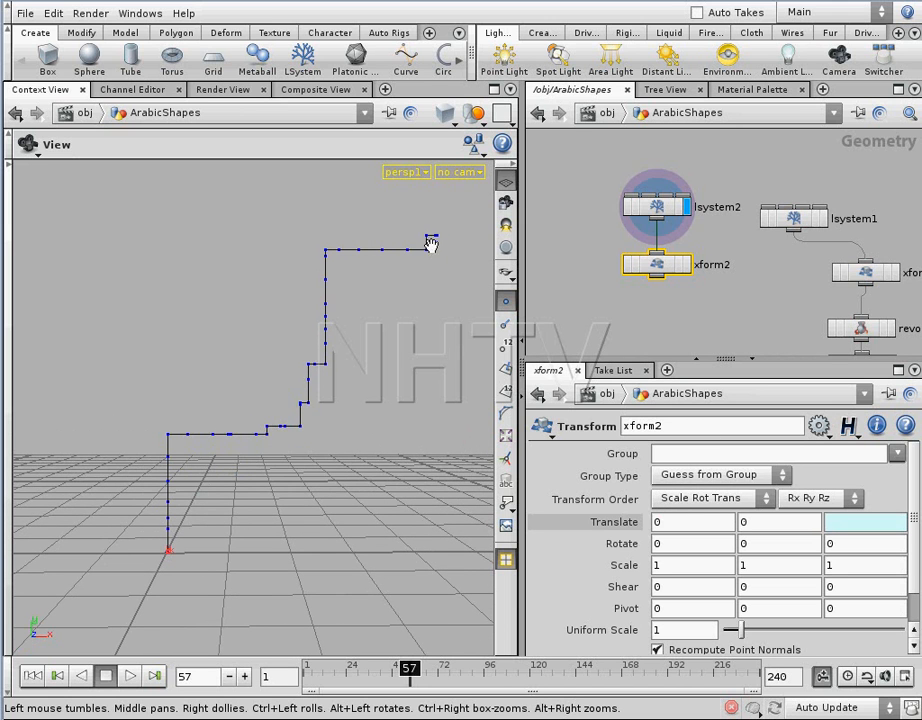
Enter the expression bbox("../lsystem2",D_XMAX) as xform2's Translate X.
{"action": "left_click", "coordinate": [684, 524]}
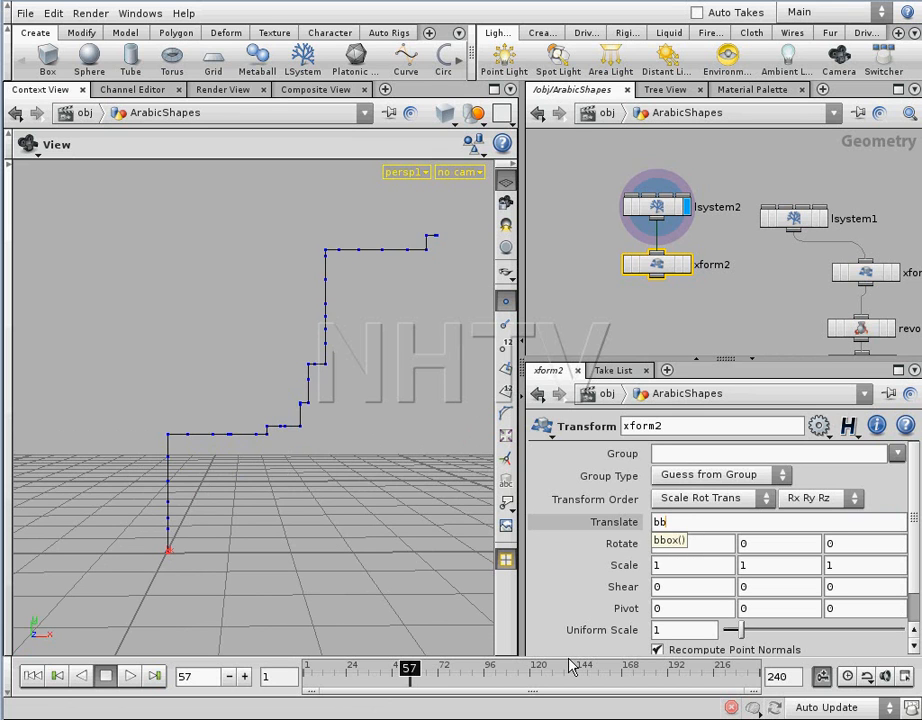
{"action": "type", "text": "(\""}
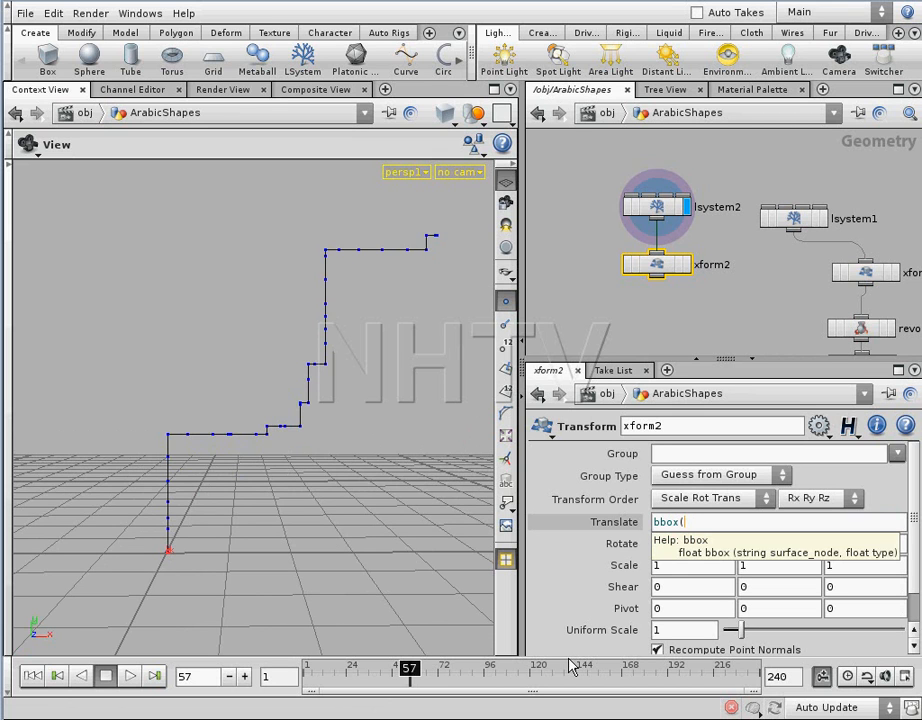
{"action": "type", "text": "../"}
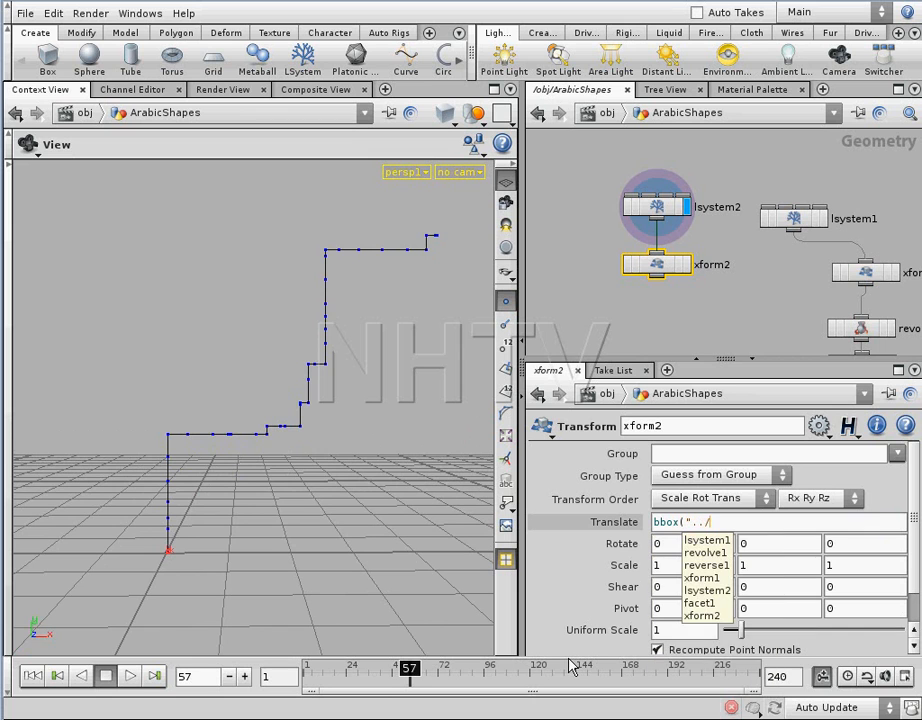
{"action": "key", "text": "Down"}
{"action": "key", "text": "Down"}
{"action": "key", "text": "Down"}
{"action": "key", "text": "Down"}
{"action": "key", "text": "Down"}
{"action": "key", "text": "Return"}
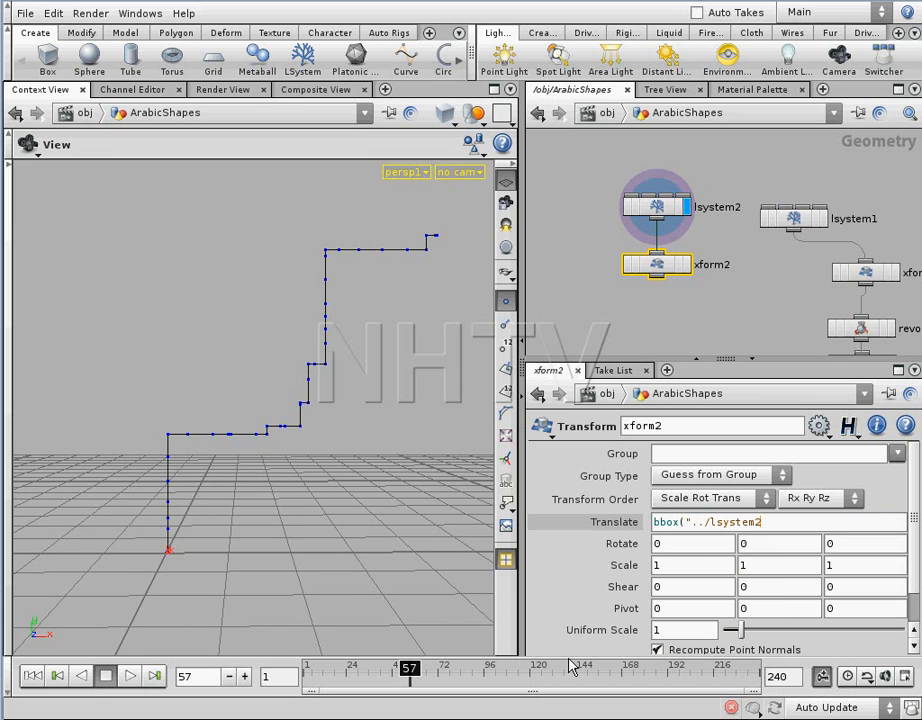
{"action": "type", "text": "\""}
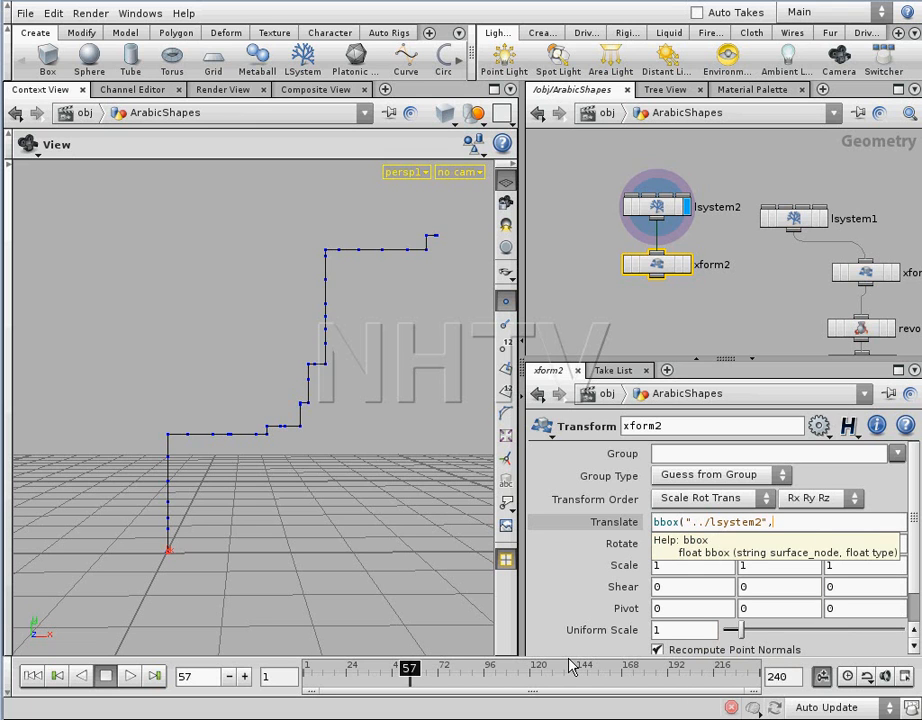
{"action": "type", "text": ",D_XMAX"}
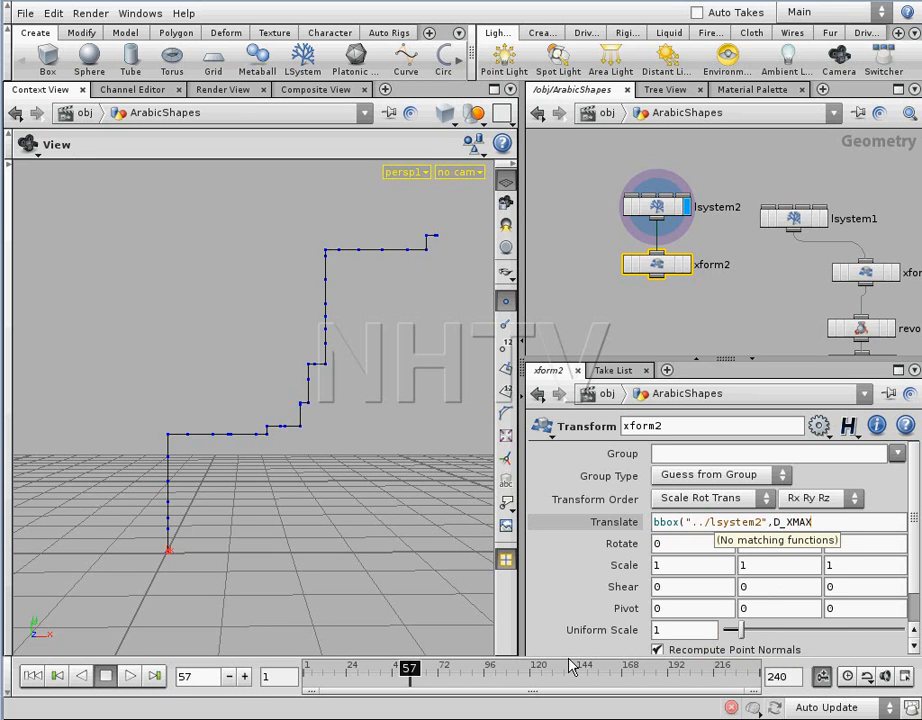
{"action": "type", "text": ")"}
{"action": "key", "text": "Tab"}
{"action": "key", "text": "Tab"}
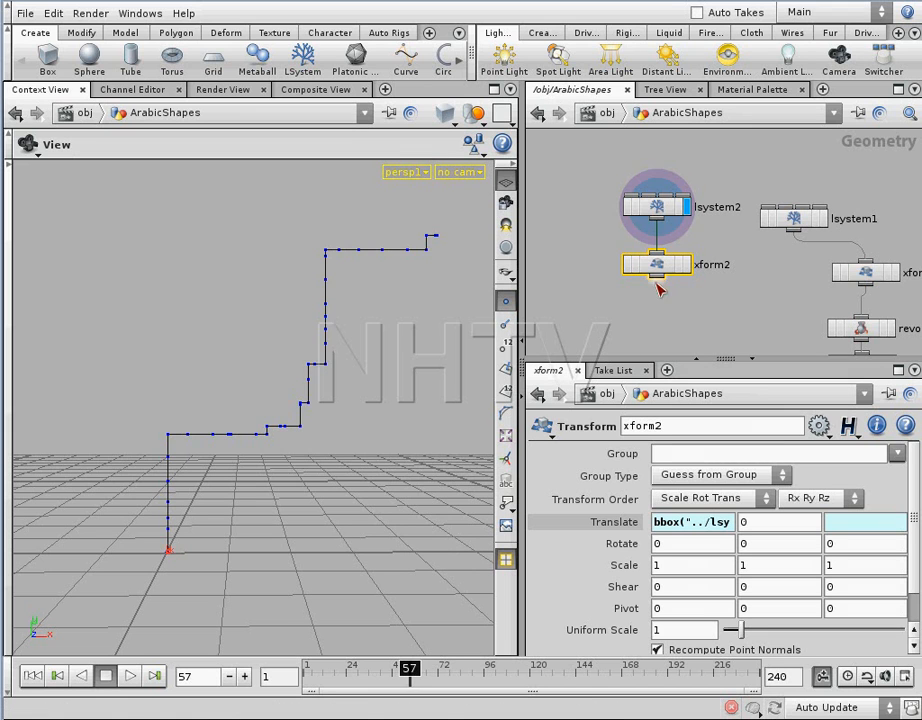
Make xform2 the displayed node and restore its Translate Z to 0 and Uniform Scale to 1.
{"action": "left_click", "coordinate": [687, 264]}
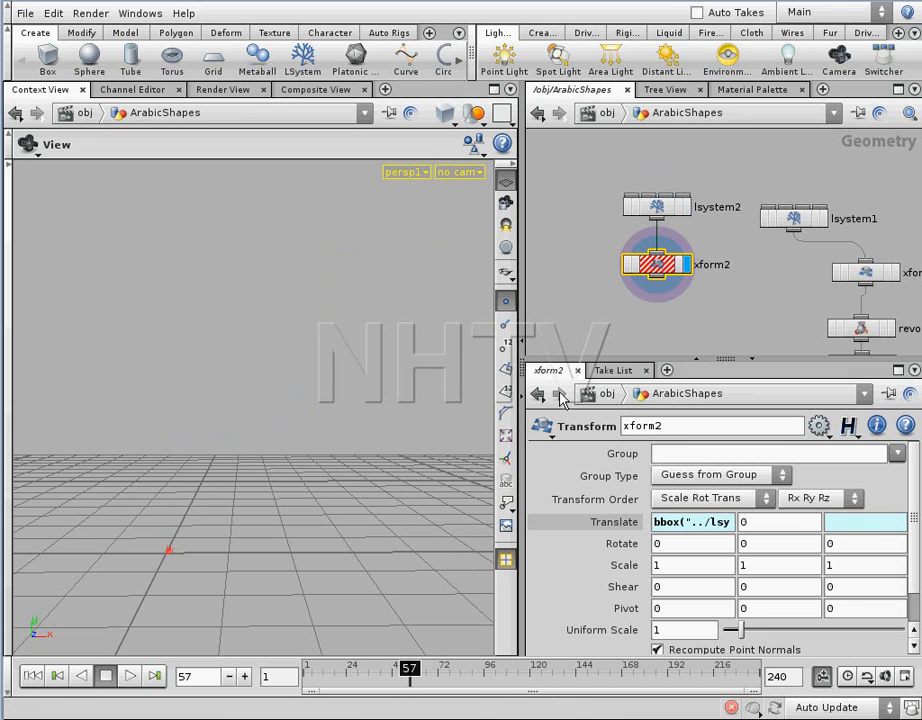
{"action": "key", "text": "Return"}
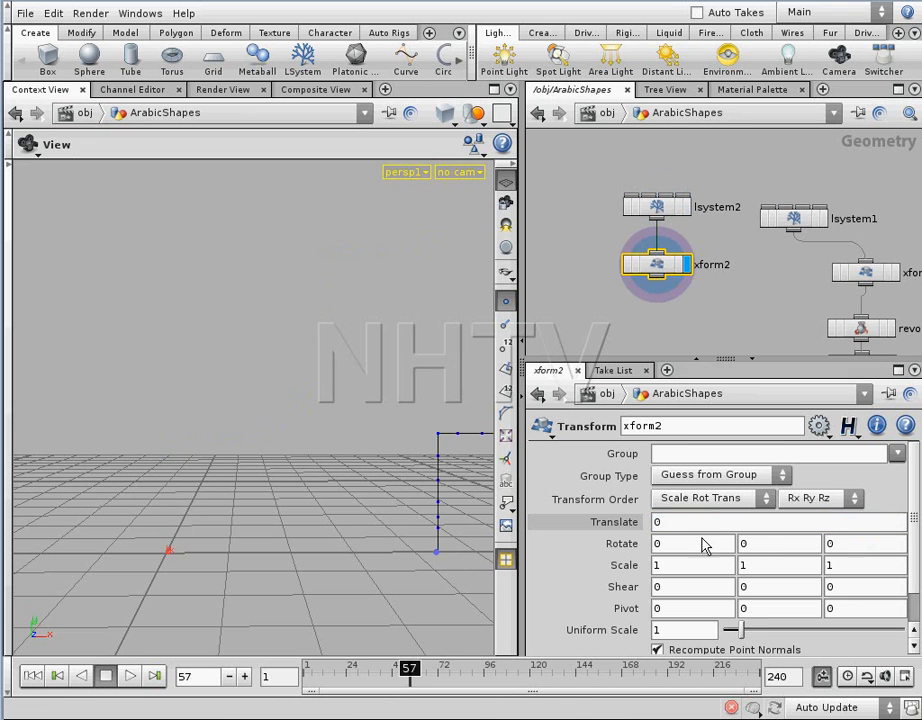
{"action": "left_click", "coordinate": [815, 629]}
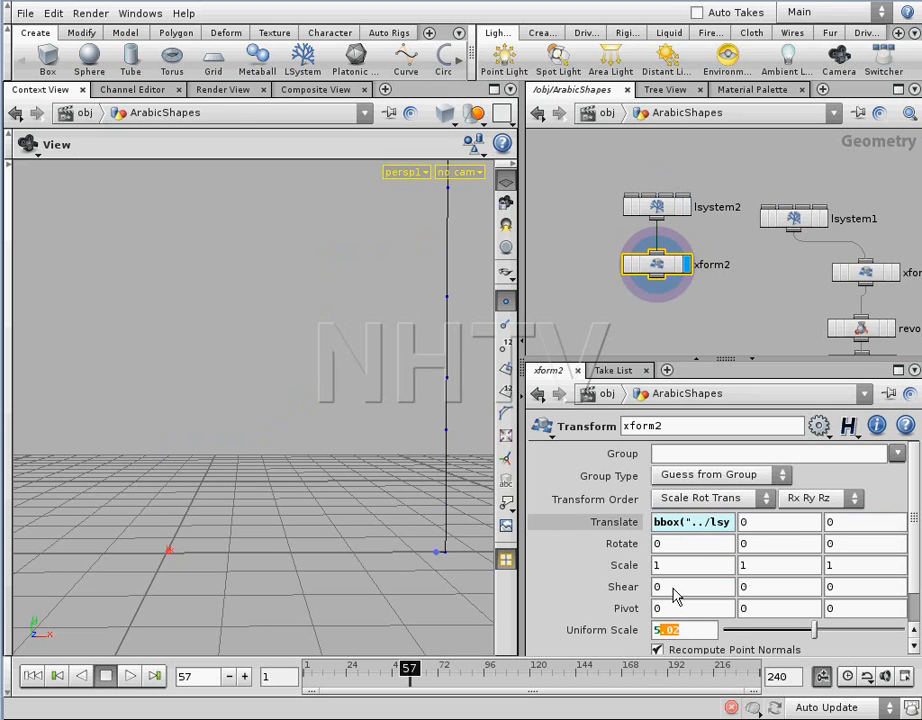
{"action": "key", "text": "Return"}
{"action": "left_click_drag", "start_coordinate": [350, 494], "coordinate": [295, 484]}
Negate xform2's Translate X expression to -bbox("../lsystem2",D_XMAX) and view the shifted profile.
{"action": "left_click", "coordinate": [652, 531]}
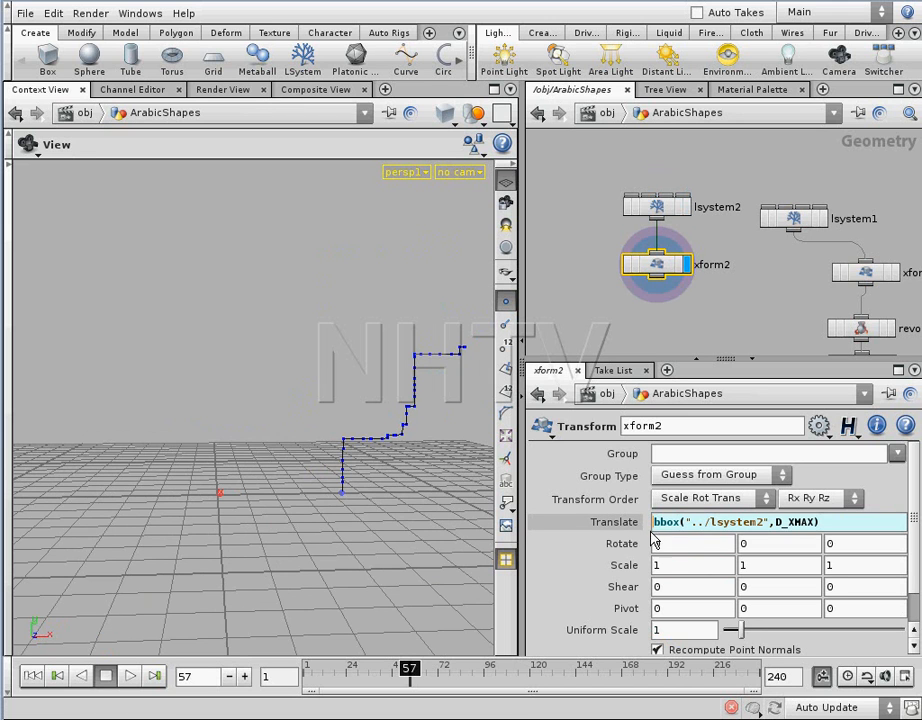
{"action": "type", "text": "-"}
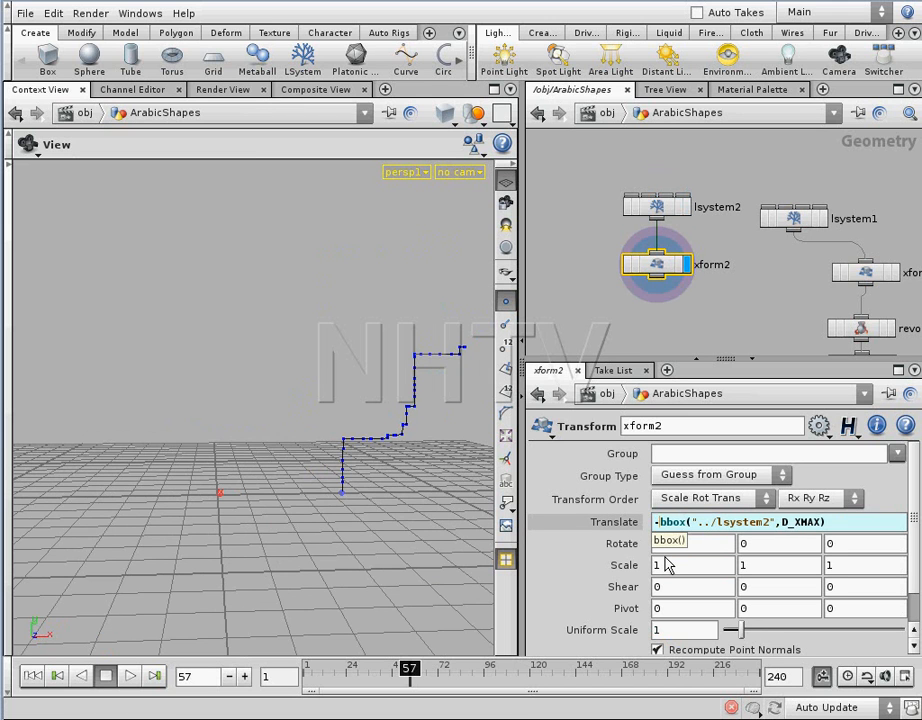
{"action": "key", "text": "Return"}
{"action": "mouse_move", "coordinate": [233, 432]}
{"action": "left_mouse_down"}
{"action": "mouse_move", "coordinate": [233, 449]}
{"action": "mouse_move", "coordinate": [261, 393]}
{"action": "mouse_move", "coordinate": [277, 426]}
{"action": "mouse_move", "coordinate": [222, 422]}
{"action": "mouse_move", "coordinate": [263, 391]}
{"action": "mouse_move", "coordinate": [259, 414]}
{"action": "mouse_move", "coordinate": [272, 418]}
{"action": "mouse_move", "coordinate": [255, 475]}
{"action": "mouse_move", "coordinate": [255, 440]}
{"action": "left_mouse_up"}
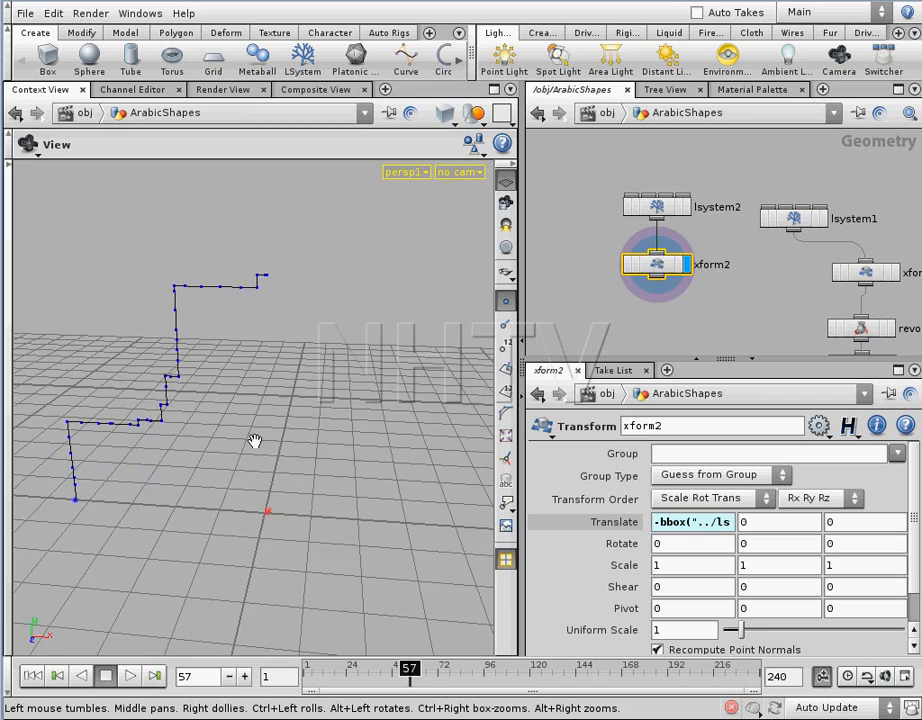
Move lsystem2 and xform2 up in the network and add a Mirror (Utility) node fed by xform2.
{"action": "left_click_drag", "start_coordinate": [595, 195], "coordinate": [664, 245]}
{"action": "left_click", "coordinate": [640, 303]}
{"action": "left_click_drag", "start_coordinate": [320, 330], "coordinate": [305, 362]}
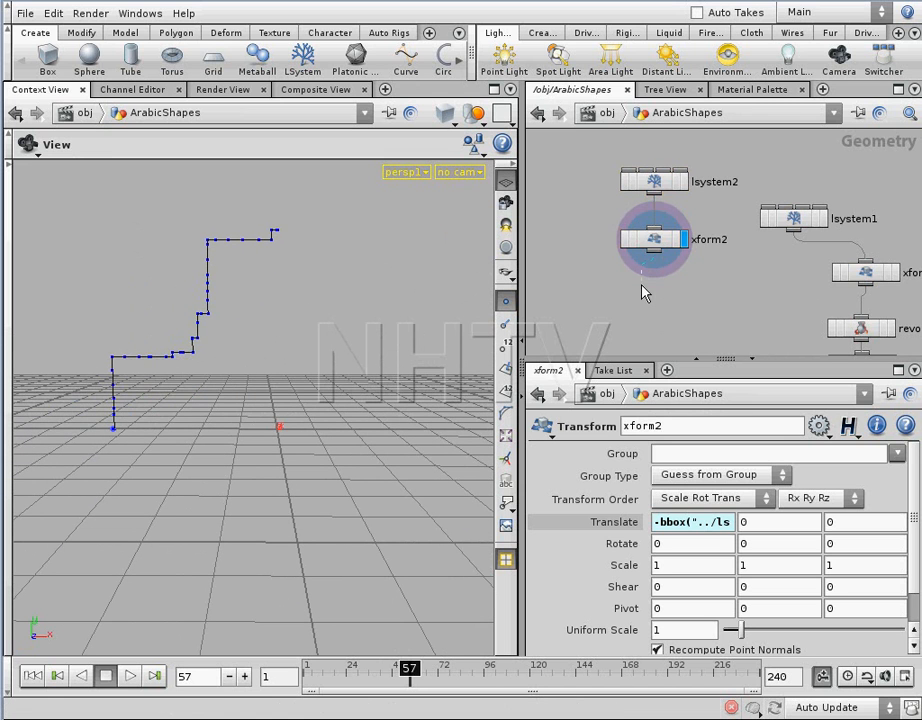
{"action": "key", "text": "Tab"}
{"action": "type", "text": "m"}
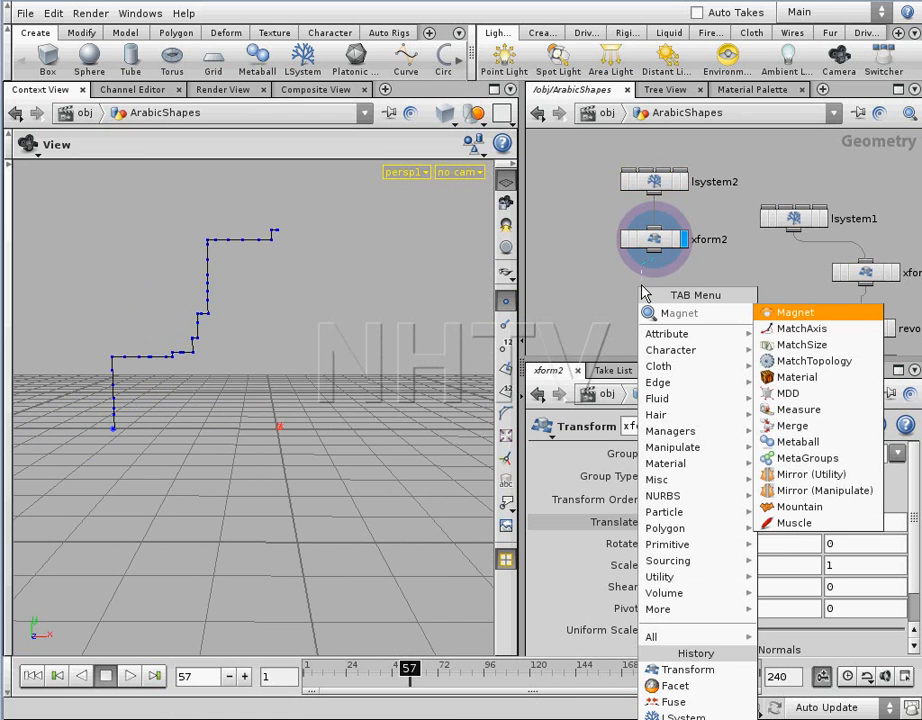
{"action": "type", "text": "irror (Utility"}
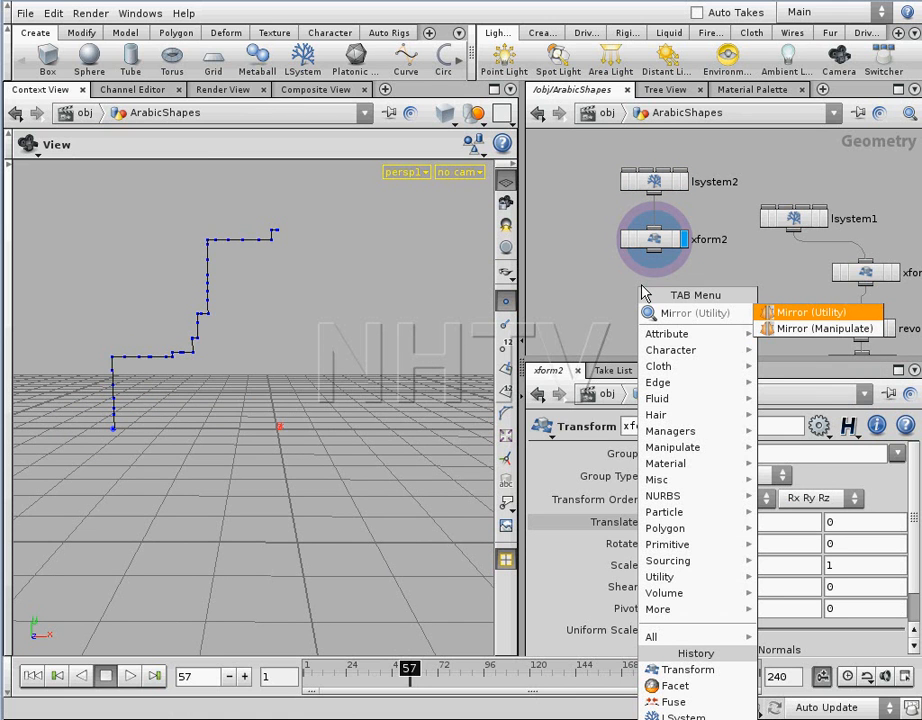
{"action": "key", "text": "Return"}
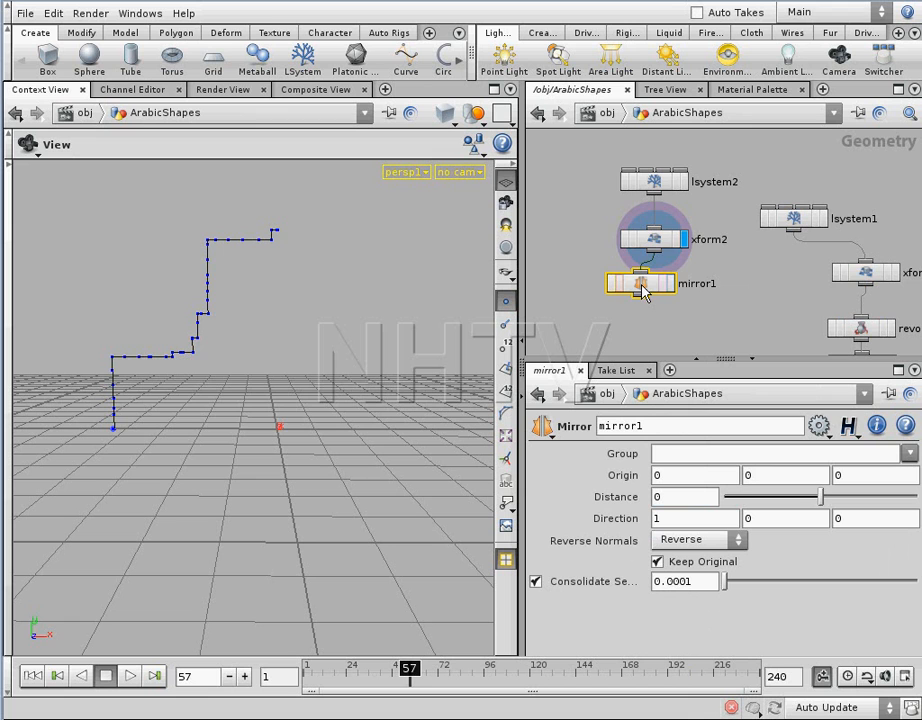
Make mirror1 the displayed node, align it beneath xform2 and view the mirrored profile.
{"action": "left_click", "coordinate": [671, 284]}
{"action": "left_click_drag", "start_coordinate": [648, 290], "coordinate": [662, 292]}
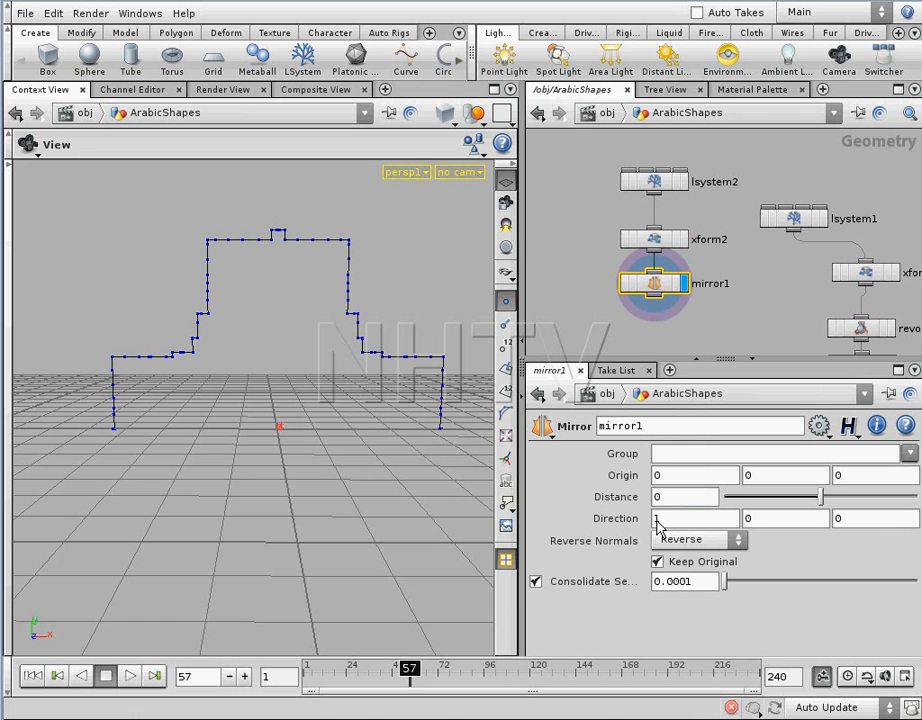
{"action": "mouse_move", "coordinate": [288, 432]}
{"action": "left_mouse_down"}
{"action": "mouse_move", "coordinate": [329, 516]}
{"action": "mouse_move", "coordinate": [370, 407]}
{"action": "mouse_move", "coordinate": [263, 405]}
{"action": "mouse_move", "coordinate": [226, 420]}
{"action": "mouse_move", "coordinate": [284, 430]}
{"action": "mouse_move", "coordinate": [300, 418]}
{"action": "left_mouse_up"}
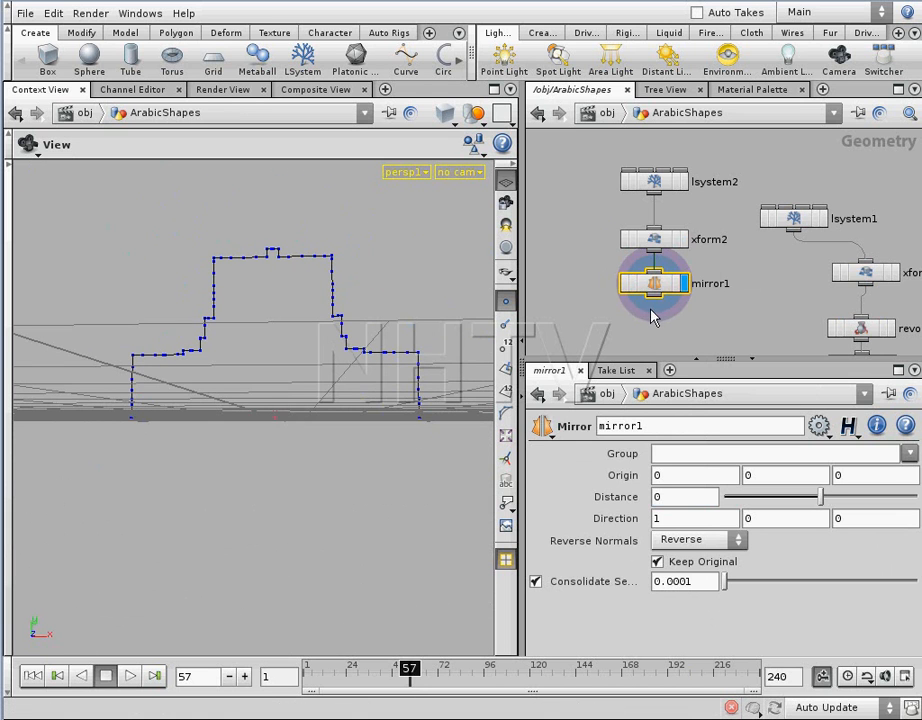
Duplicate mirror1 and insert the copy directly below it, fed by mirror1's output.
{"action": "middle_click_drag", "start_coordinate": [683, 319], "coordinate": [677, 261]}
{"action": "key", "text": "ctrl+c"}
{"action": "key", "text": "ctrl+v"}
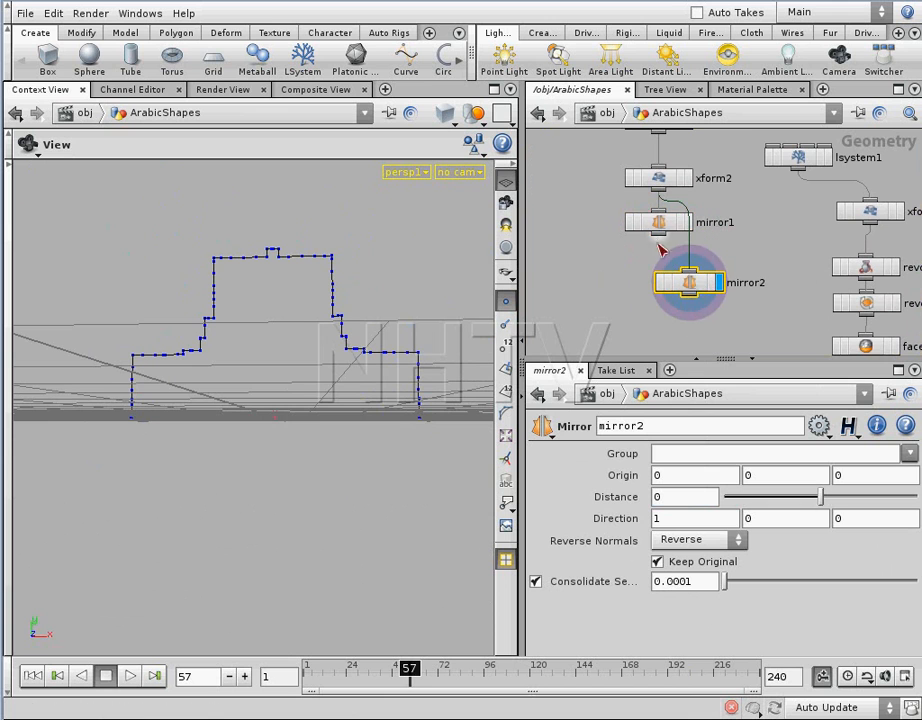
{"action": "left_click_drag", "start_coordinate": [692, 291], "coordinate": [660, 278]}
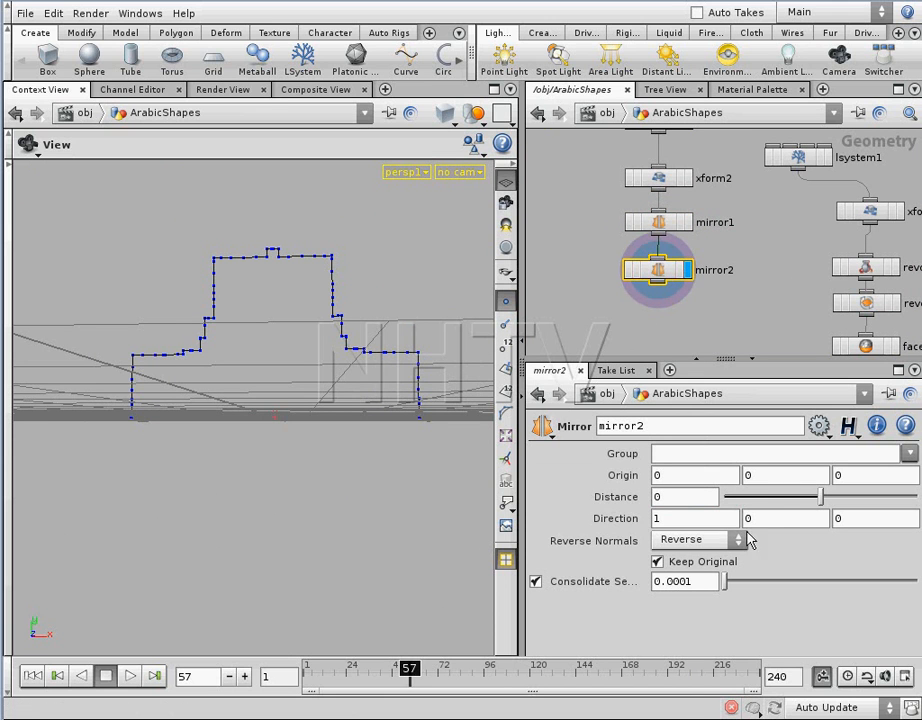
Set mirror2's Direction to 0, 1, 0 to mirror the outline vertically, and view the closed shape.
{"action": "mouse_move", "coordinate": [375, 378]}
{"action": "left_mouse_down"}
{"action": "mouse_move", "coordinate": [372, 409]}
{"action": "mouse_move", "coordinate": [370, 389]}
{"action": "left_mouse_up"}
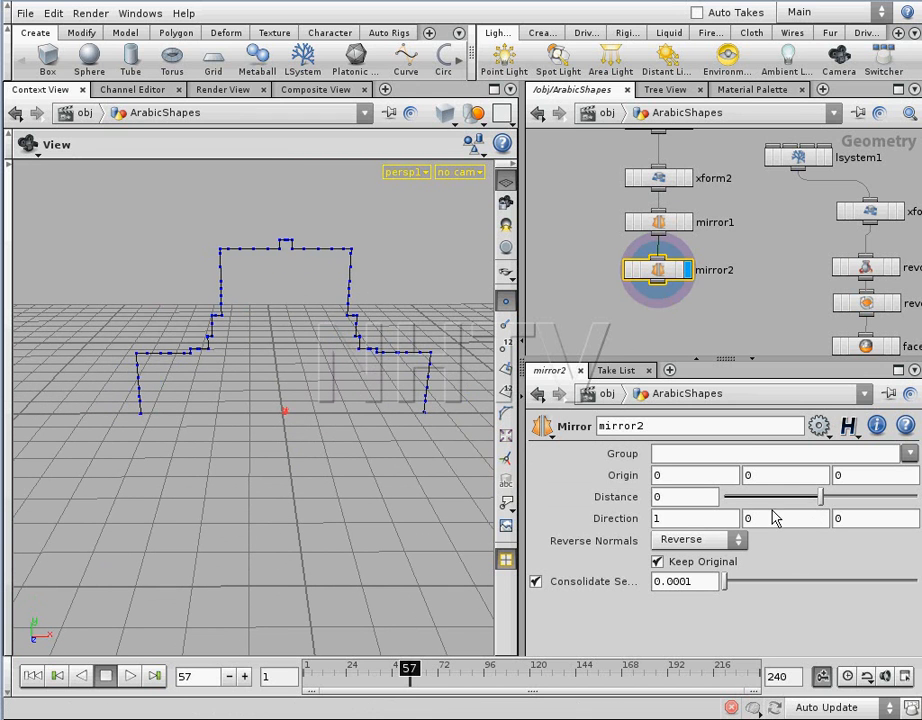
{"action": "left_click", "coordinate": [678, 519]}
{"action": "key", "text": "Tab"}
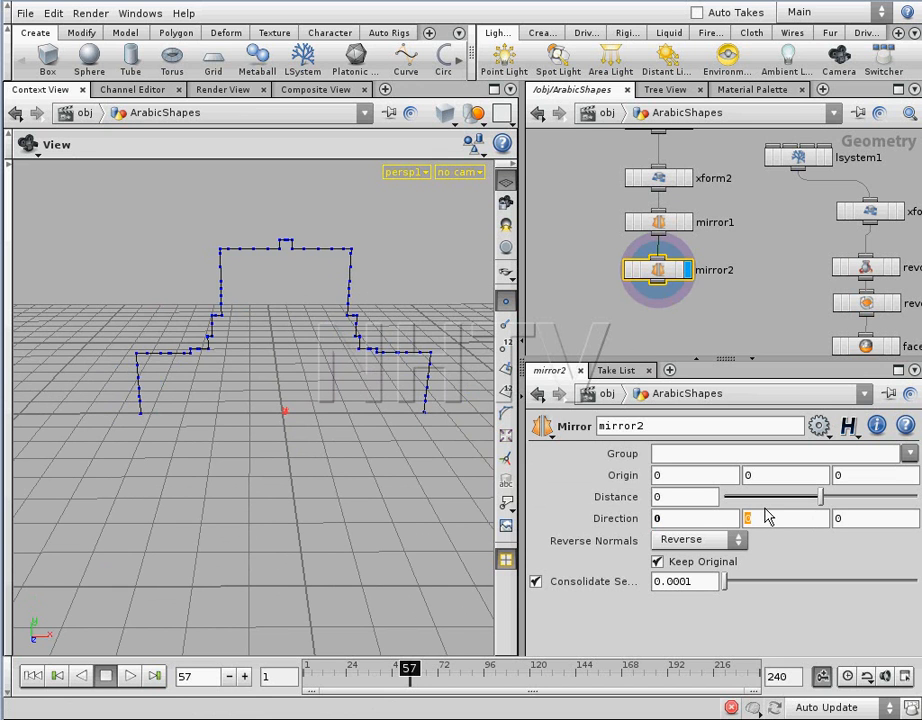
{"action": "type", "text": "1"}
{"action": "key", "text": "Return"}
{"action": "left_click_drag", "start_coordinate": [259, 356], "coordinate": [228, 347]}
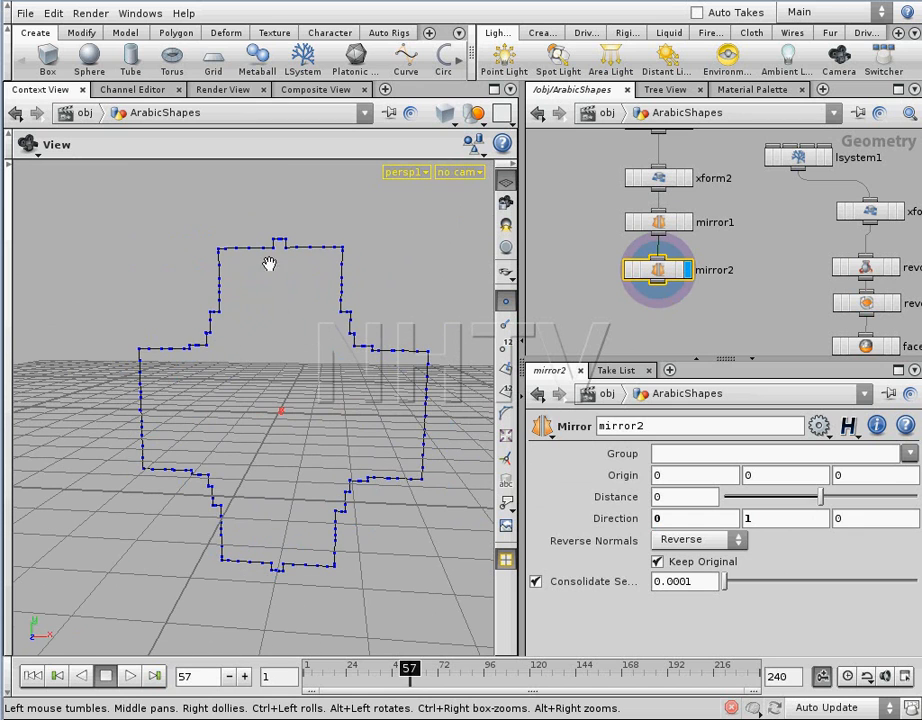
Scrub the timeline to frames 72, 71 and 65 and examine the variations of the mirrored outline.
{"action": "left_click_drag", "start_coordinate": [410, 668], "coordinate": [438, 674]}
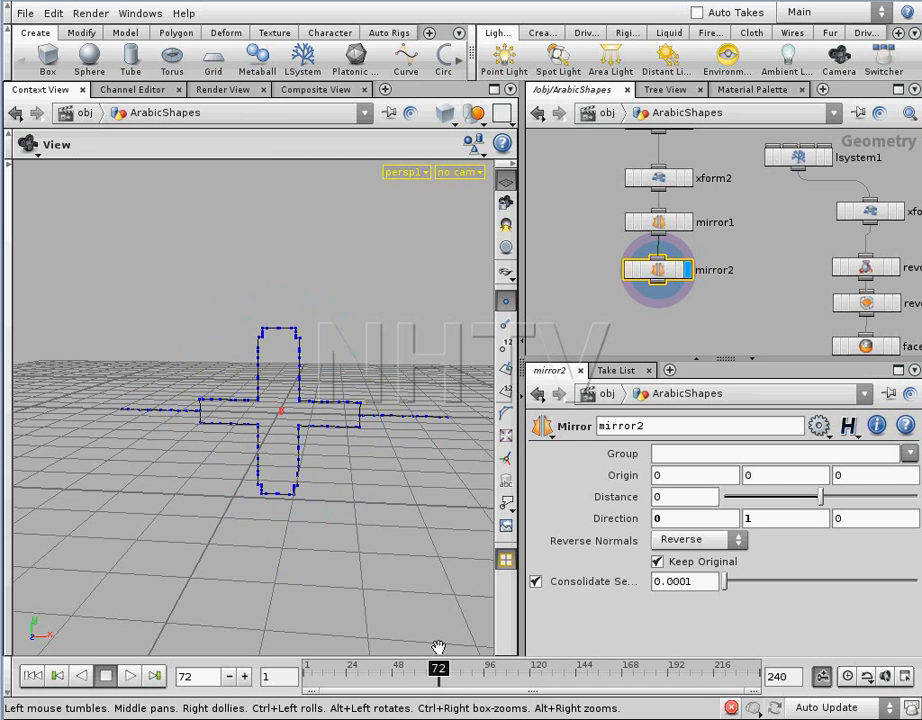
{"action": "left_click_drag", "start_coordinate": [344, 432], "coordinate": [379, 457]}
{"action": "left_click", "coordinate": [436, 676]}
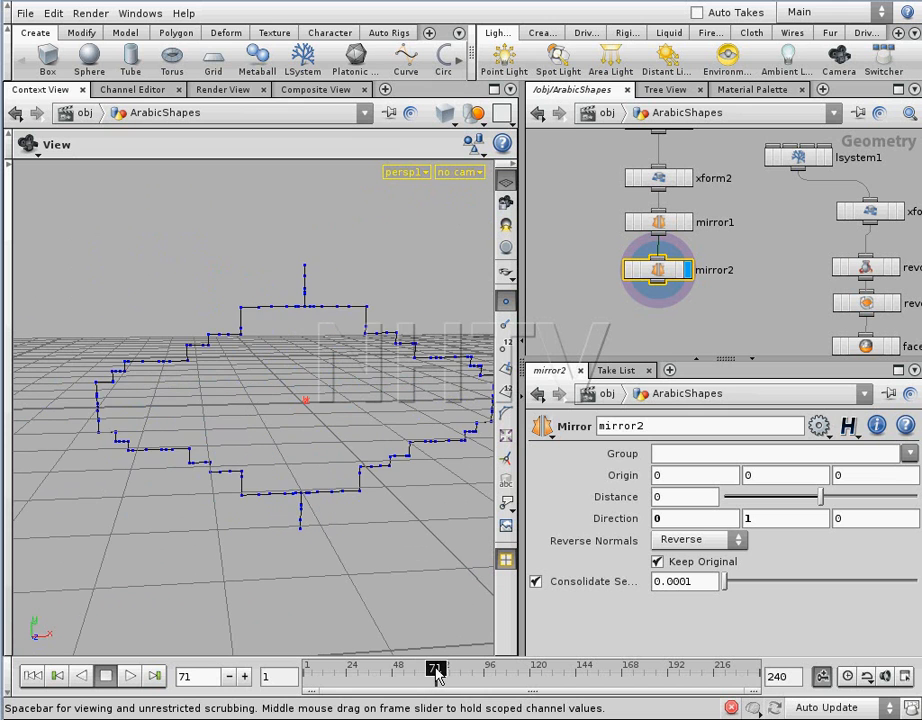
{"action": "left_click_drag", "start_coordinate": [436, 676], "coordinate": [425, 677]}
{"action": "left_click_drag", "start_coordinate": [341, 497], "coordinate": [317, 471]}
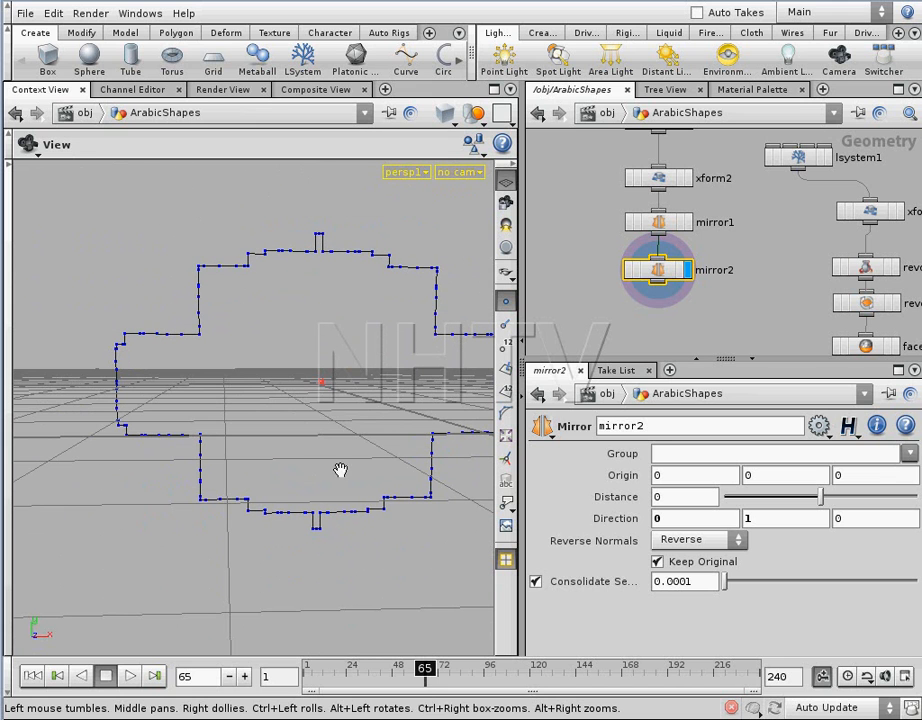
Hide the point markers and show point numbers on the mirrored outline.
{"action": "left_click", "coordinate": [506, 344]}
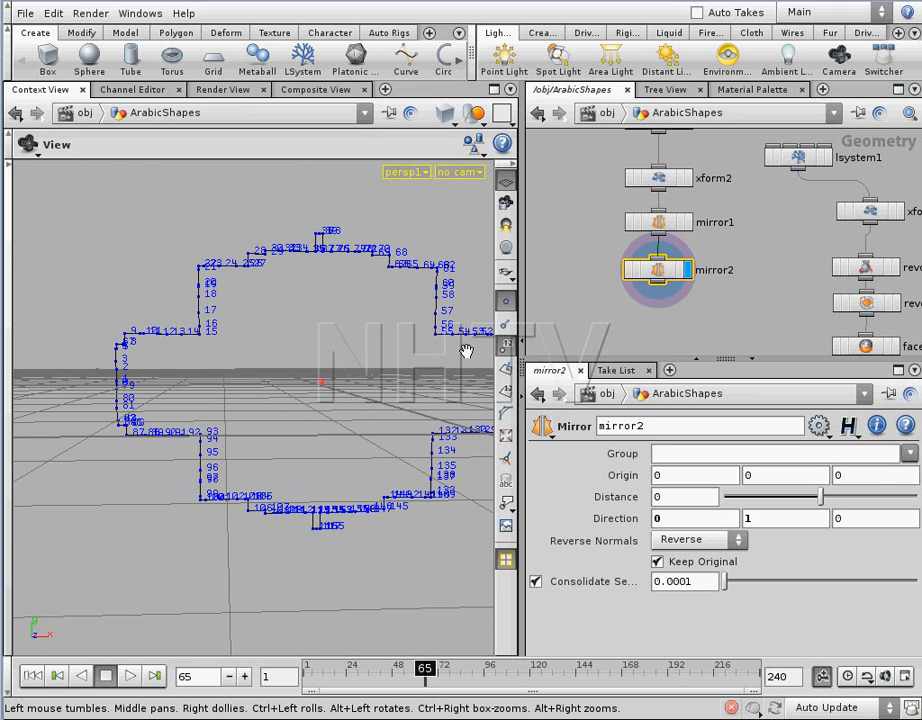
{"action": "left_click", "coordinate": [506, 346]}
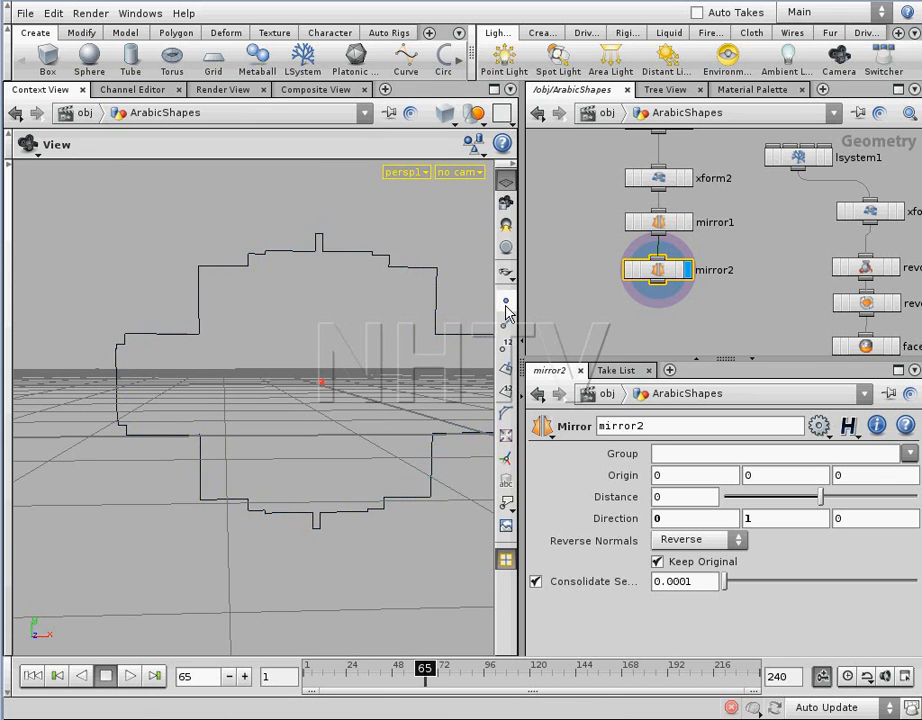
{"action": "mouse_move", "coordinate": [385, 335]}
{"action": "left_mouse_down"}
{"action": "mouse_move", "coordinate": [383, 362]}
{"action": "mouse_move", "coordinate": [410, 321]}
{"action": "mouse_move", "coordinate": [327, 350]}
{"action": "mouse_move", "coordinate": [430, 391]}
{"action": "mouse_move", "coordinate": [200, 354]}
{"action": "mouse_move", "coordinate": [233, 327]}
{"action": "mouse_move", "coordinate": [217, 387]}
{"action": "mouse_move", "coordinate": [214, 375]}
{"action": "mouse_move", "coordinate": [265, 298]}
{"action": "left_mouse_up"}
{"action": "left_click_drag", "start_coordinate": [393, 390], "coordinate": [292, 373]}
{"action": "right_click_drag", "start_coordinate": [293, 373], "coordinate": [410, 354]}
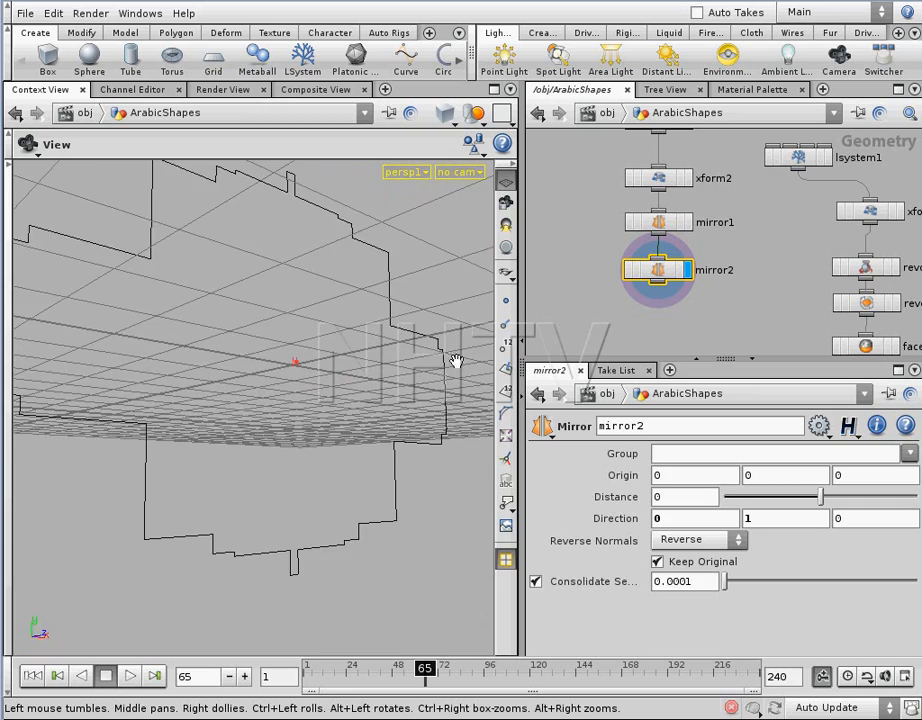
{"action": "left_click", "coordinate": [506, 345]}
{"action": "left_click_drag", "start_coordinate": [261, 362], "coordinate": [340, 390]}
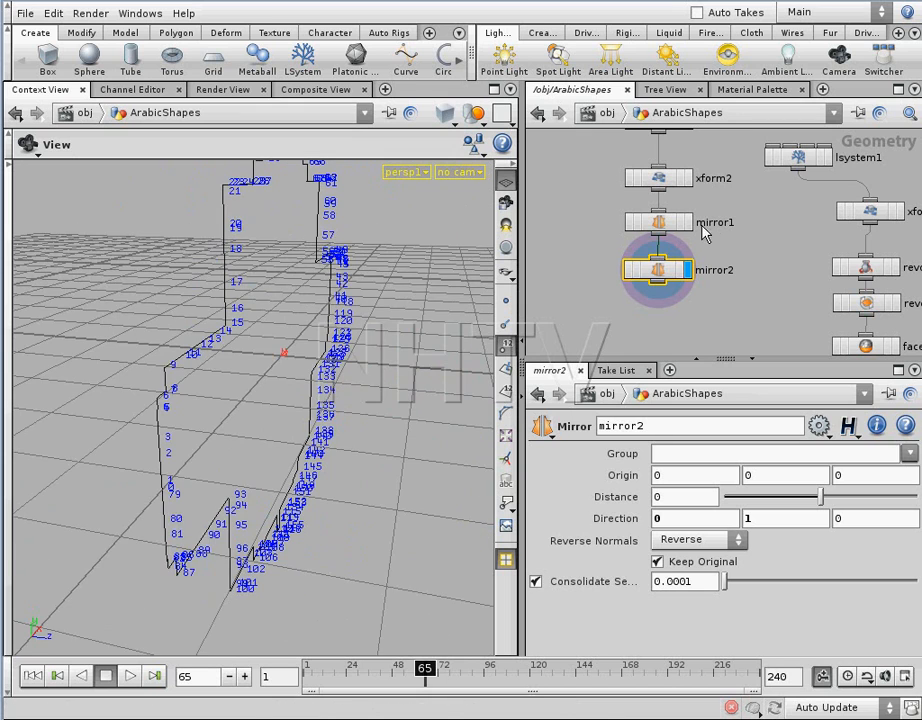
Examine the mirrored outline and its point numbering from several angles with mirror2 displayed.
{"action": "middle_click_drag", "start_coordinate": [708, 306], "coordinate": [655, 224]}
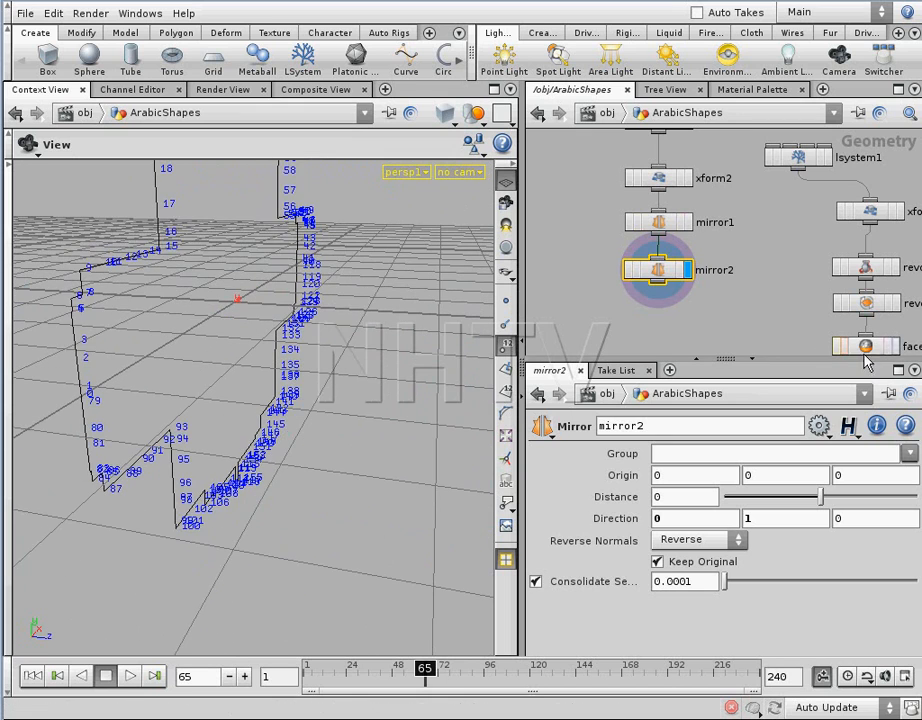
{"action": "left_click", "coordinate": [891, 348]}
{"action": "left_click_drag", "start_coordinate": [262, 428], "coordinate": [311, 355]}
{"action": "left_click", "coordinate": [688, 270]}
{"action": "middle_click_drag", "start_coordinate": [644, 325], "coordinate": [678, 281]}
{"action": "mouse_move", "coordinate": [377, 335]}
{"action": "left_mouse_down"}
{"action": "mouse_move", "coordinate": [348, 330]}
{"action": "mouse_move", "coordinate": [418, 313]}
{"action": "left_mouse_up"}
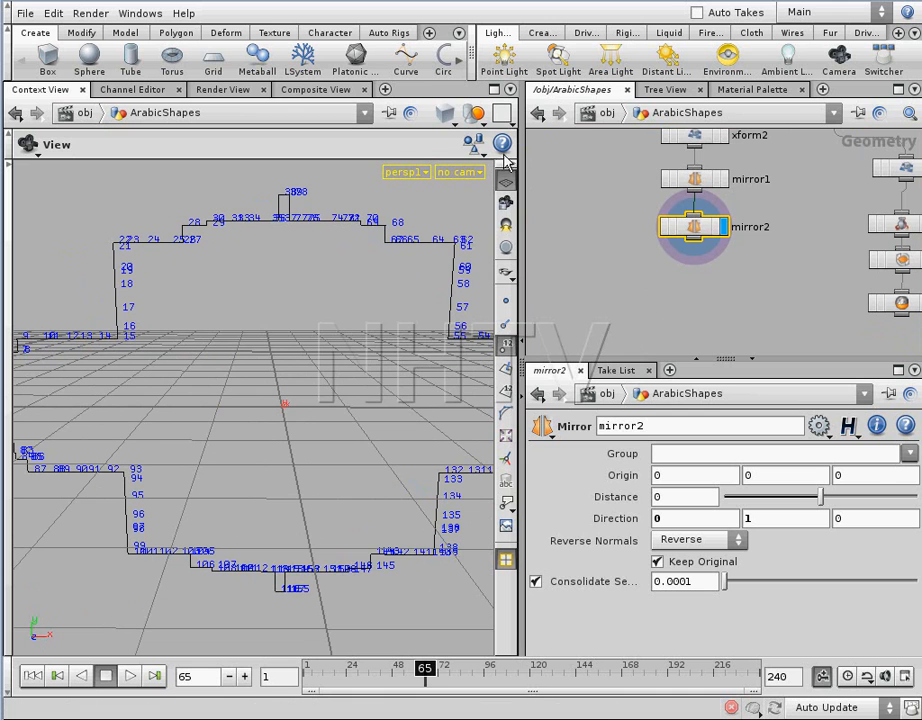
{"action": "left_click", "coordinate": [444, 113]}
{"action": "left_click", "coordinate": [470, 266]}
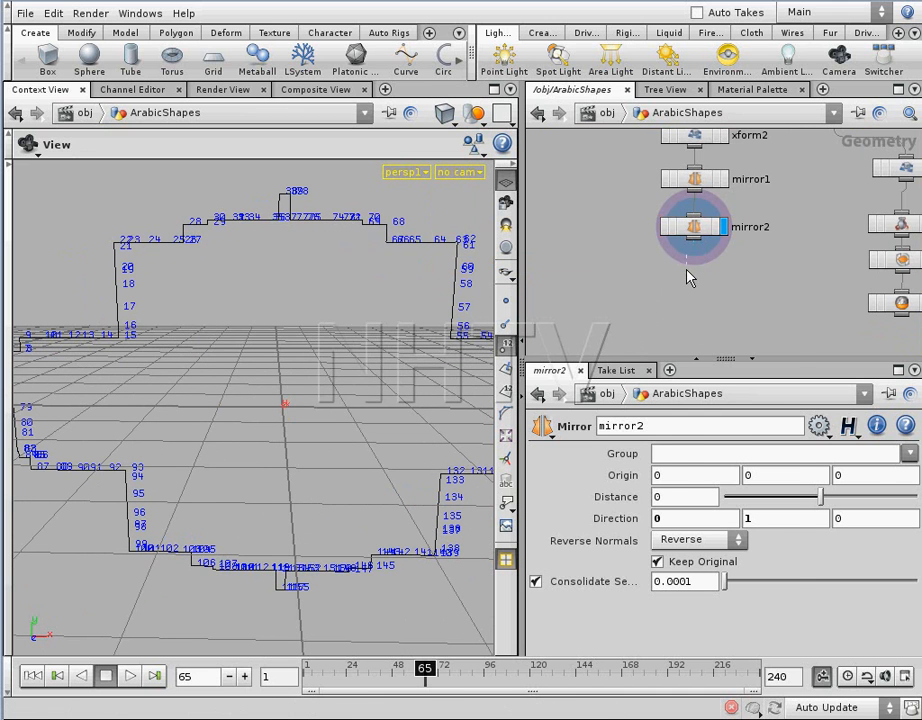
Add a Join node after mirror2, display its result and place it with some space below mirror2.
{"action": "key", "text": "Tab"}
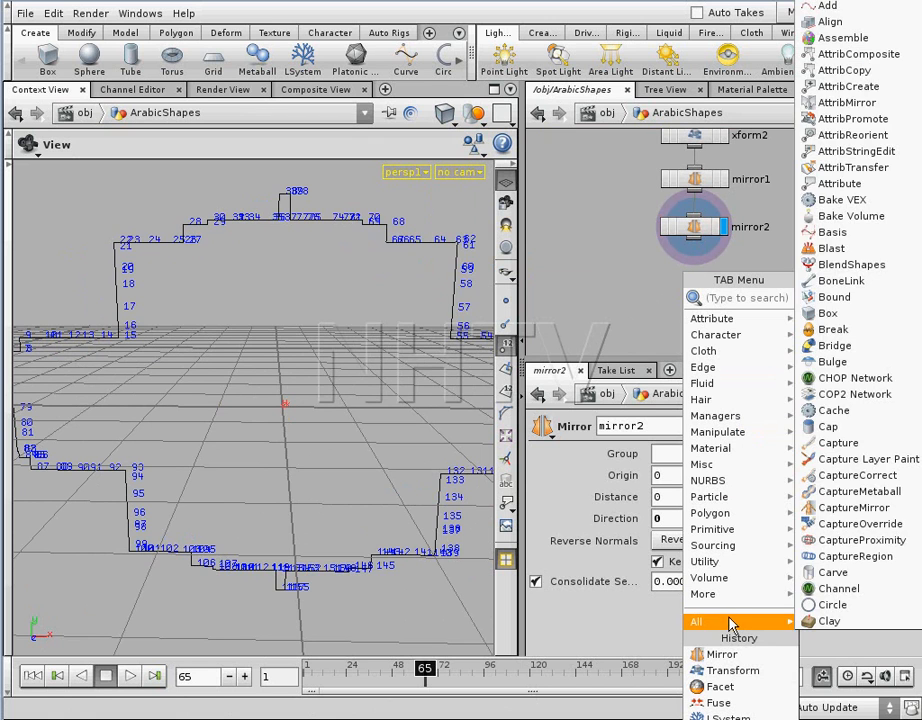
{"action": "mouse_move", "coordinate": [733, 624]}
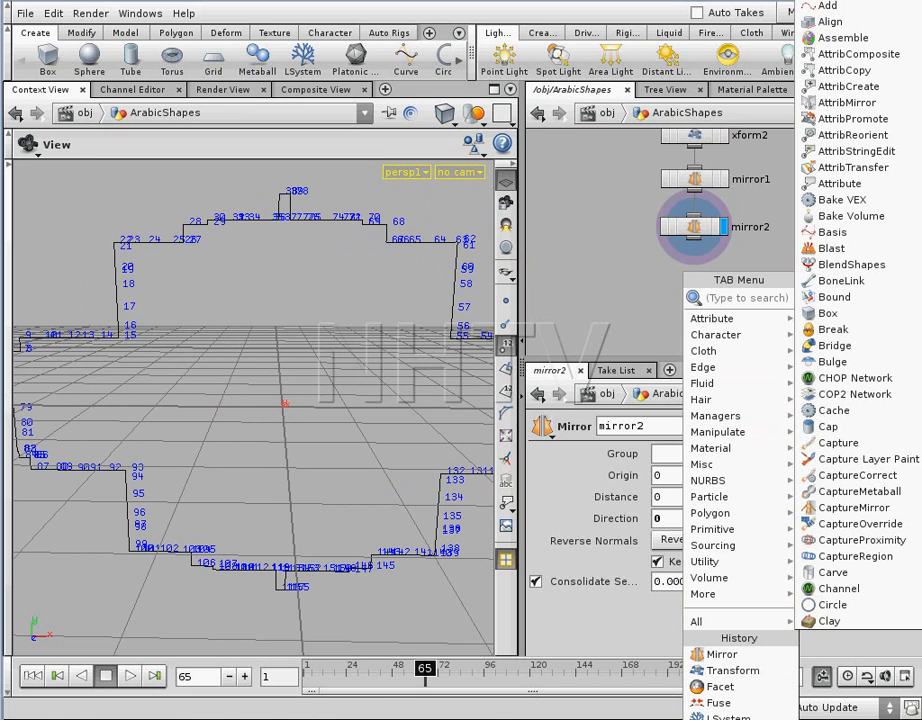
{"action": "left_click", "coordinate": [694, 279]}
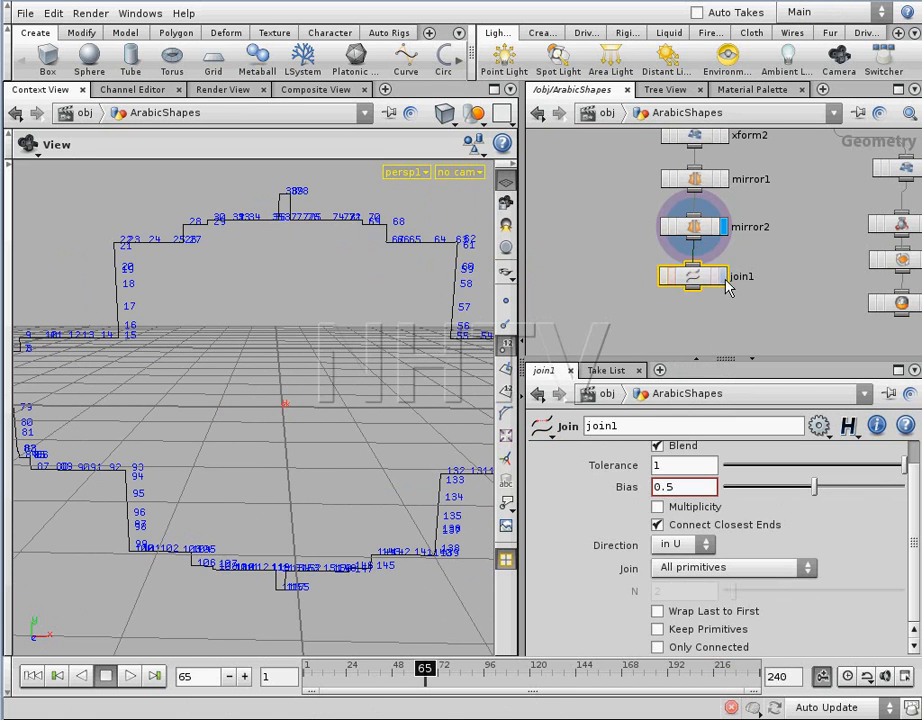
{"action": "left_click_drag", "start_coordinate": [325, 302], "coordinate": [315, 274]}
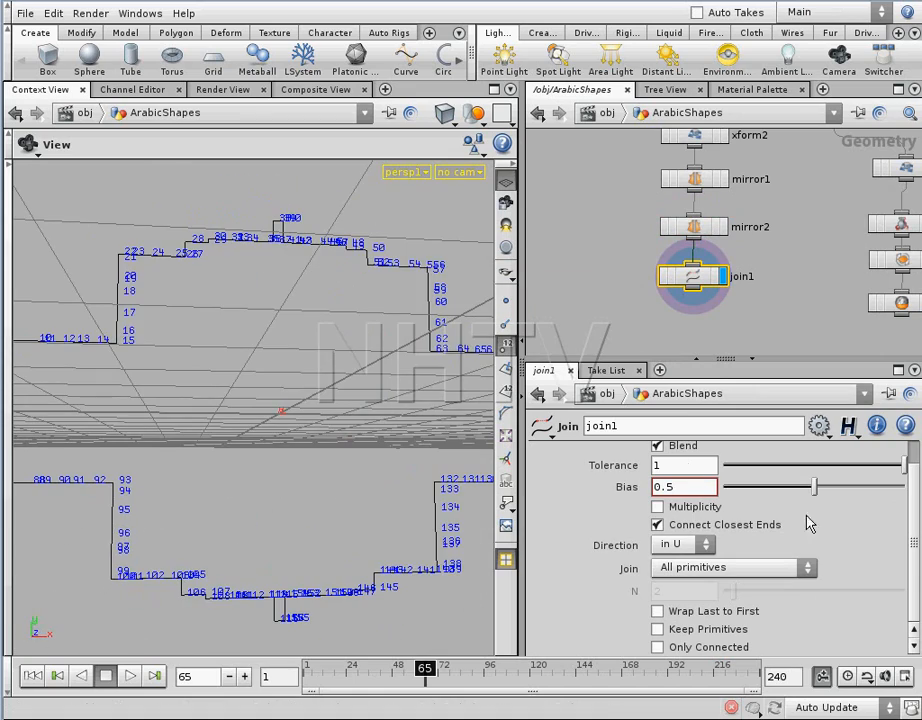
{"action": "scroll", "coordinate": [913, 515], "scroll_direction": "up", "scroll_amount": 1}
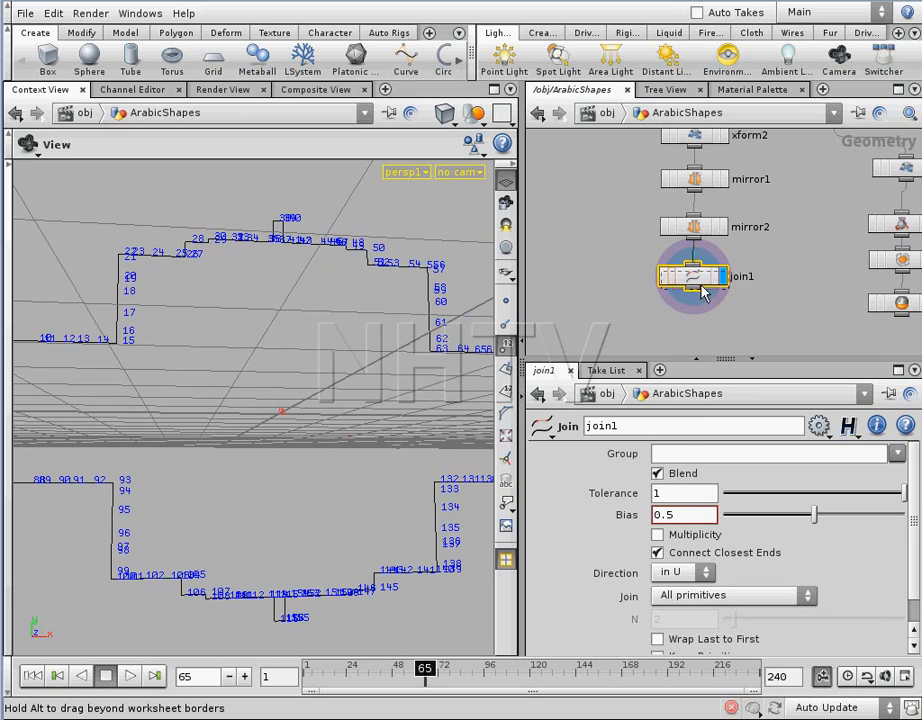
{"action": "left_click_drag", "start_coordinate": [697, 278], "coordinate": [697, 317]}
{"action": "left_click_drag", "start_coordinate": [431, 204], "coordinate": [505, 333]}
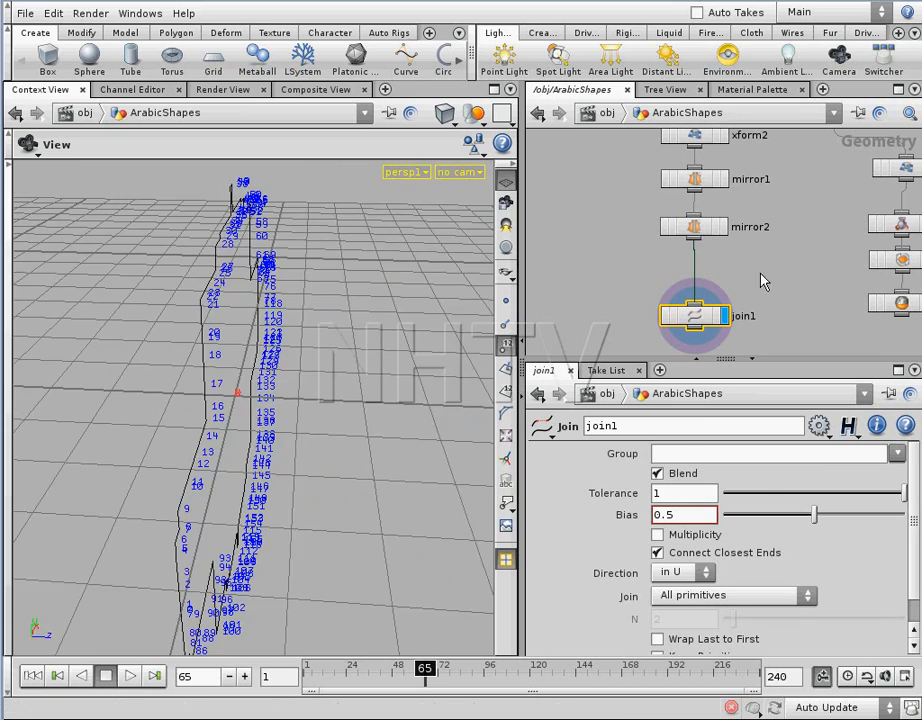
{"action": "left_click_drag", "start_coordinate": [694, 314], "coordinate": [690, 328]}
{"action": "middle_click_drag", "start_coordinate": [725, 285], "coordinate": [681, 263]}
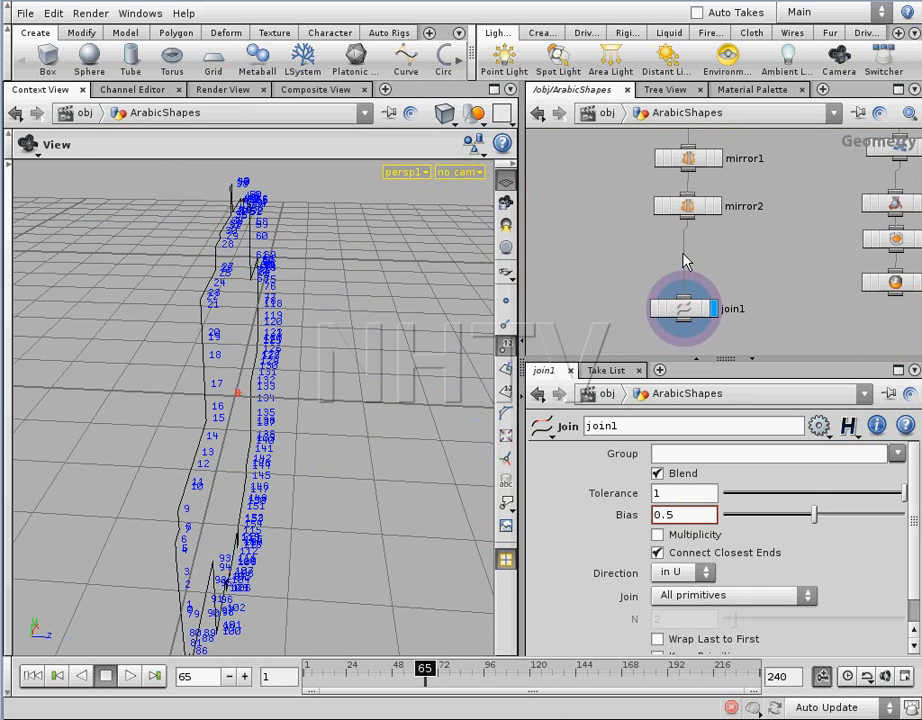
Enable Wrap Last to First on the join1 node to close the joined outline.
{"action": "left_click_drag", "start_coordinate": [400, 300], "coordinate": [429, 294]}
{"action": "left_click_drag", "start_coordinate": [910, 538], "coordinate": [912, 572]}
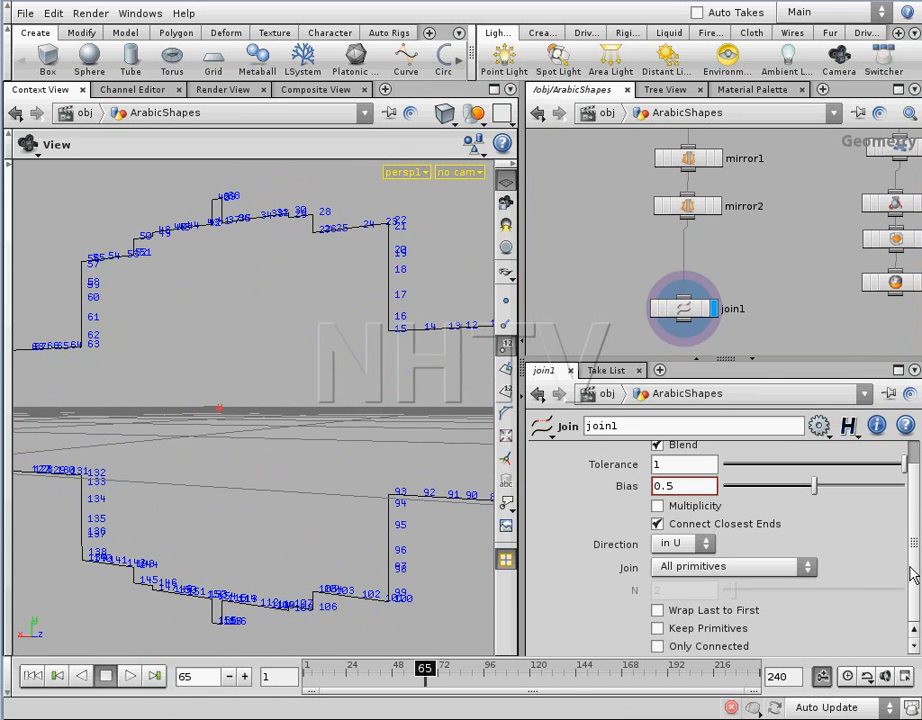
{"action": "left_click_drag", "start_coordinate": [789, 358], "coordinate": [784, 289]}
{"action": "middle_click_drag", "start_coordinate": [770, 235], "coordinate": [782, 186]}
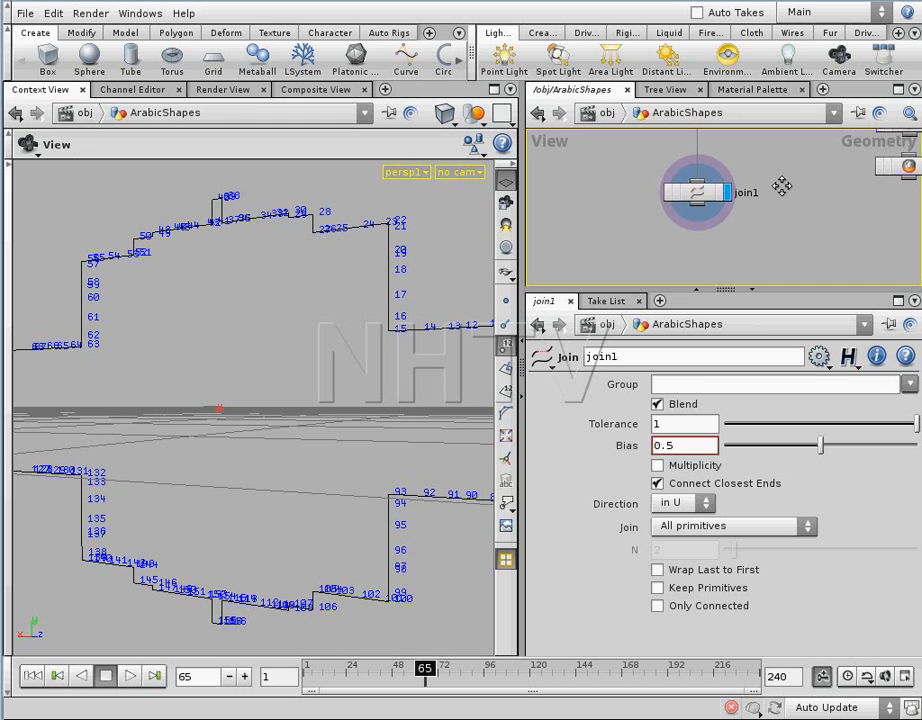
{"action": "left_click", "coordinate": [658, 570]}
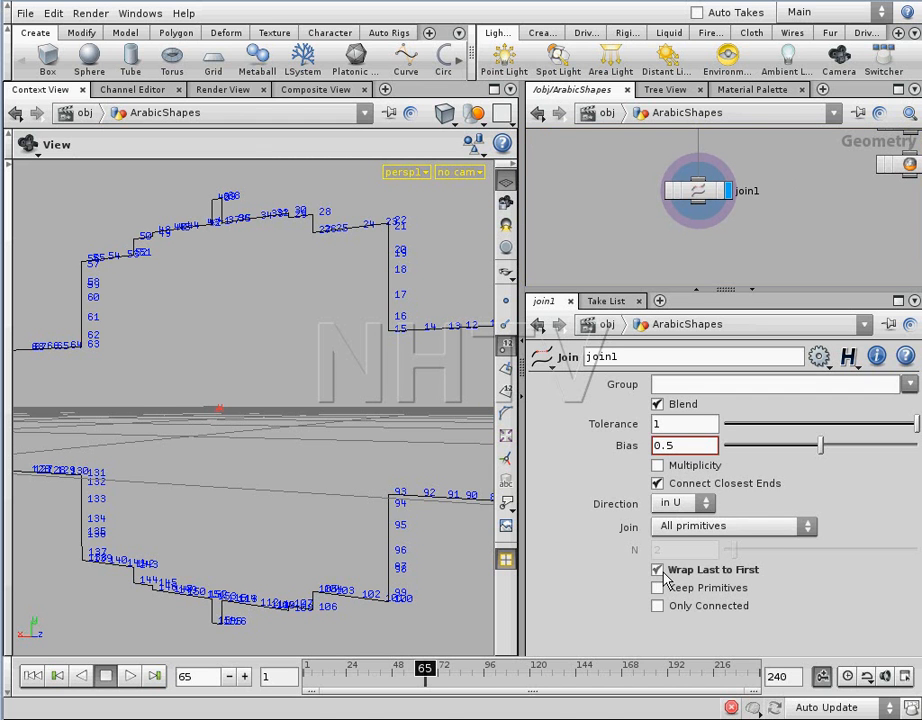
Show the point markers and examine the points along the closed outline's straight segments and corners.
{"action": "left_click_drag", "start_coordinate": [354, 362], "coordinate": [308, 396]}
{"action": "left_click_drag", "start_coordinate": [261, 352], "coordinate": [280, 341]}
{"action": "left_click_drag", "start_coordinate": [277, 390], "coordinate": [328, 415]}
{"action": "middle_click_drag", "start_coordinate": [802, 187], "coordinate": [791, 261]}
{"action": "left_click_drag", "start_coordinate": [375, 278], "coordinate": [379, 325]}
{"action": "middle_click_drag", "start_coordinate": [379, 325], "coordinate": [348, 333]}
{"action": "left_click", "coordinate": [508, 306]}
{"action": "mouse_move", "coordinate": [325, 311]}
{"action": "left_mouse_down"}
{"action": "mouse_move", "coordinate": [346, 322]}
{"action": "mouse_move", "coordinate": [340, 315]}
{"action": "left_mouse_up"}
{"action": "right_click_drag", "start_coordinate": [245, 296], "coordinate": [357, 248]}
{"action": "middle_click_drag", "start_coordinate": [357, 248], "coordinate": [349, 294]}
{"action": "right_click_drag", "start_coordinate": [349, 294], "coordinate": [274, 376]}
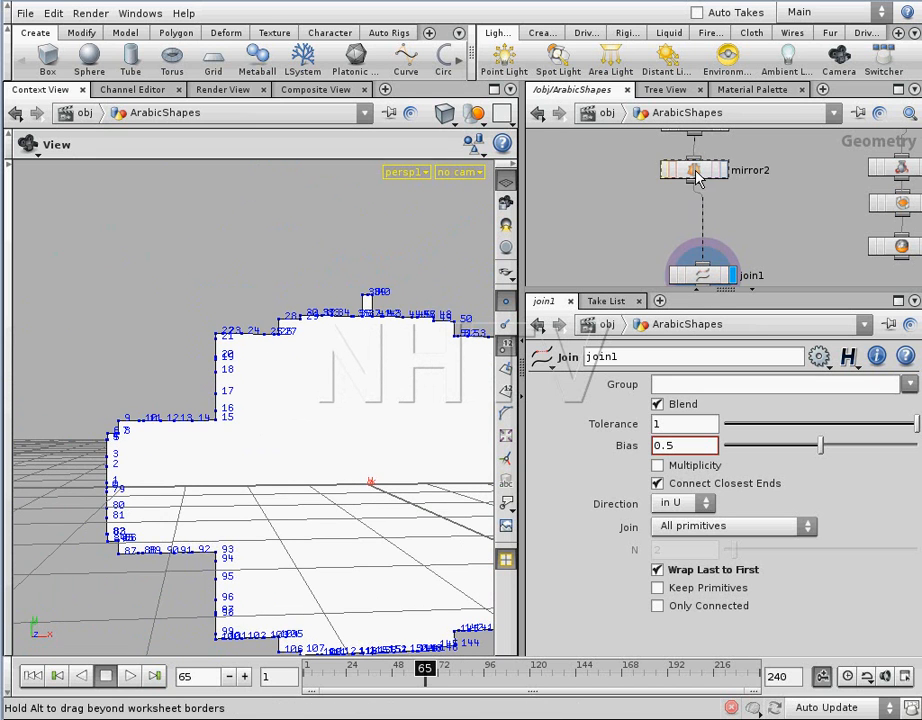
Insert a Refine node between mirror2 and join1 and display its result.
{"action": "left_click_drag", "start_coordinate": [694, 170], "coordinate": [697, 162]}
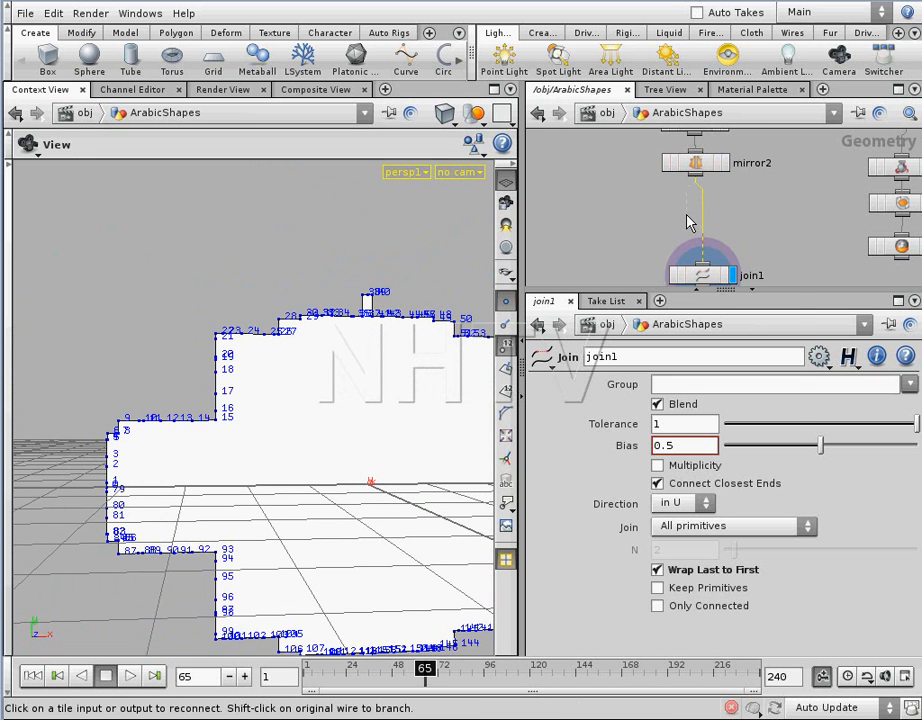
{"action": "key", "text": "Tab"}
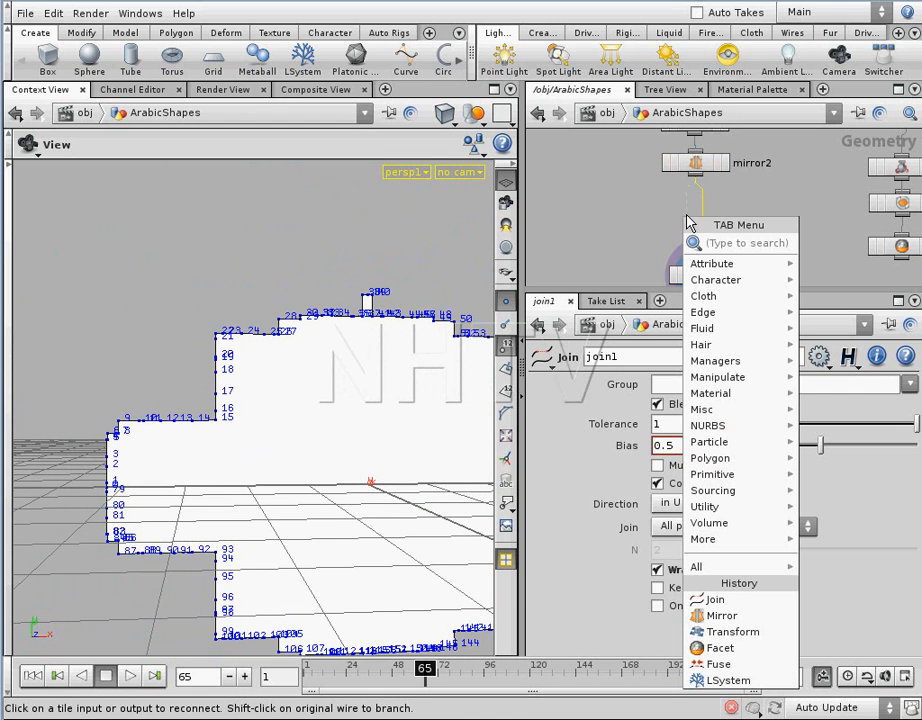
{"action": "type", "text": "Refine"}
{"action": "key", "text": "Return"}
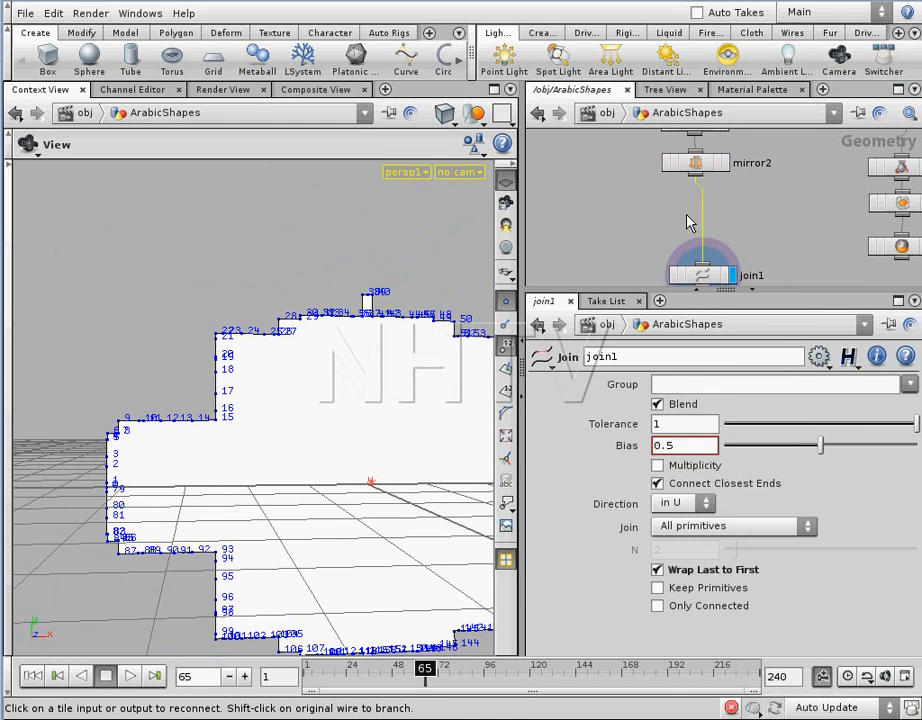
{"action": "left_click", "coordinate": [688, 221]}
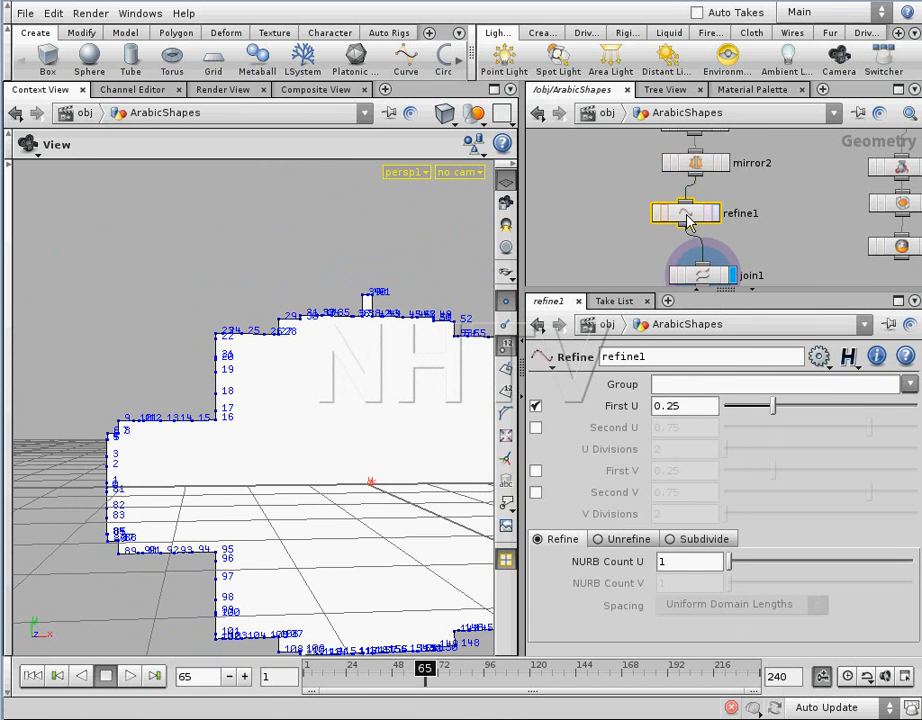
{"action": "left_click", "coordinate": [717, 214]}
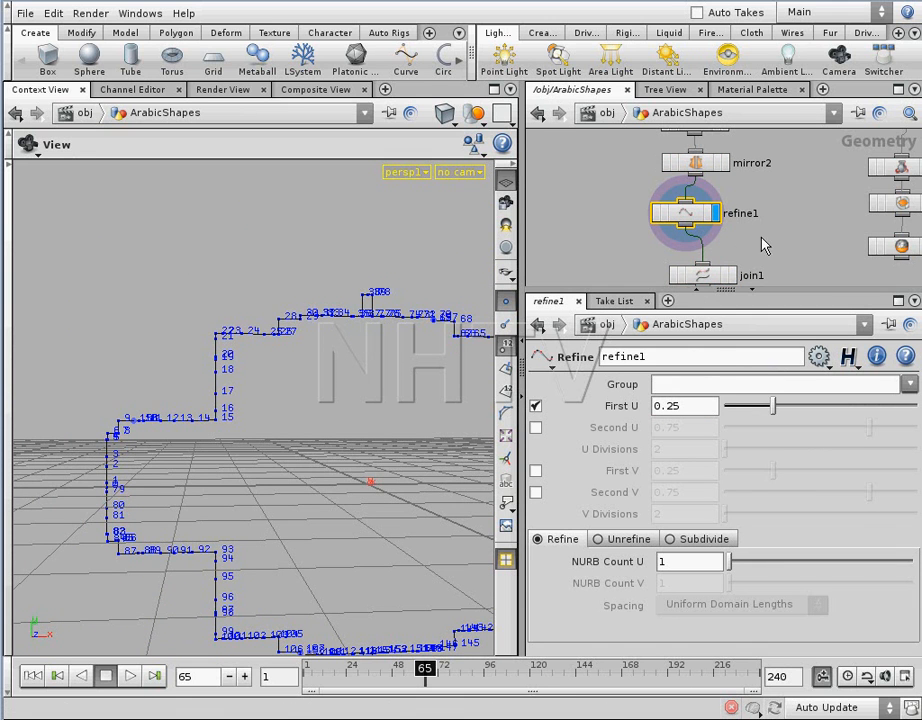
Enable Second U on refine1, set the U range from 0 to 1, and switch the operation to Unrefine.
{"action": "mouse_move", "coordinate": [778, 191]}
{"action": "middle_mouse_down"}
{"action": "mouse_move", "coordinate": [778, 208]}
{"action": "mouse_move", "coordinate": [772, 202]}
{"action": "middle_mouse_up"}
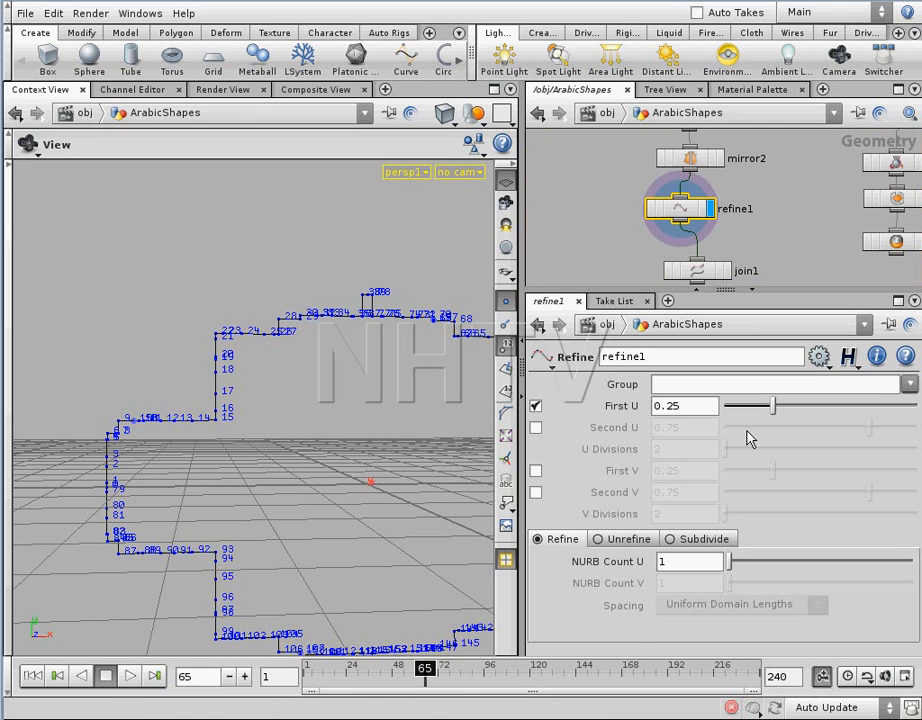
{"action": "left_click", "coordinate": [536, 428]}
{"action": "left_click_drag", "start_coordinate": [774, 403], "coordinate": [724, 414]}
{"action": "left_click_drag", "start_coordinate": [869, 428], "coordinate": [918, 428]}
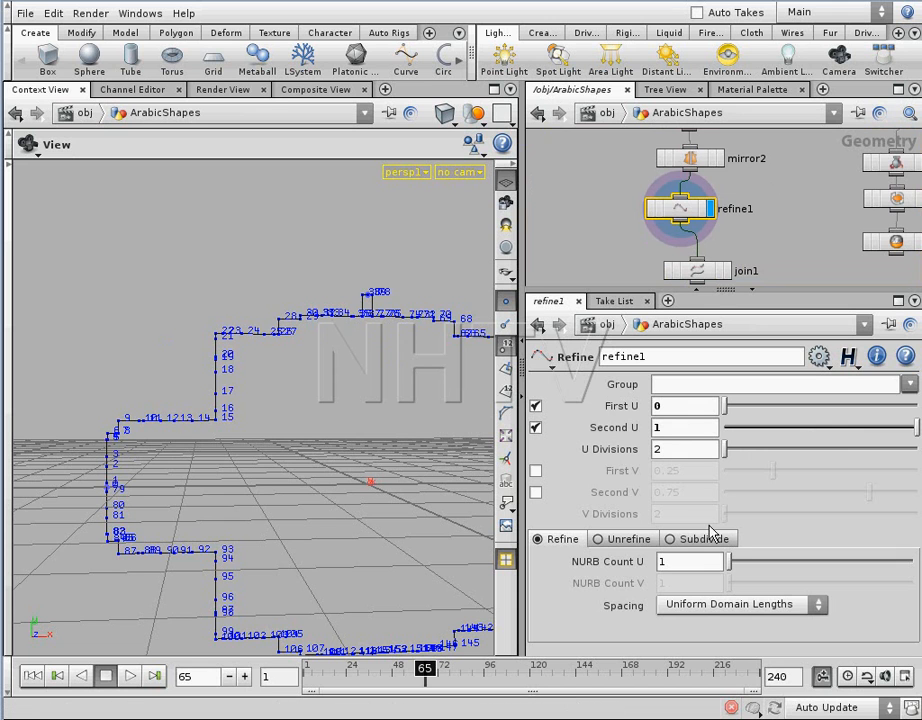
{"action": "left_click", "coordinate": [628, 541]}
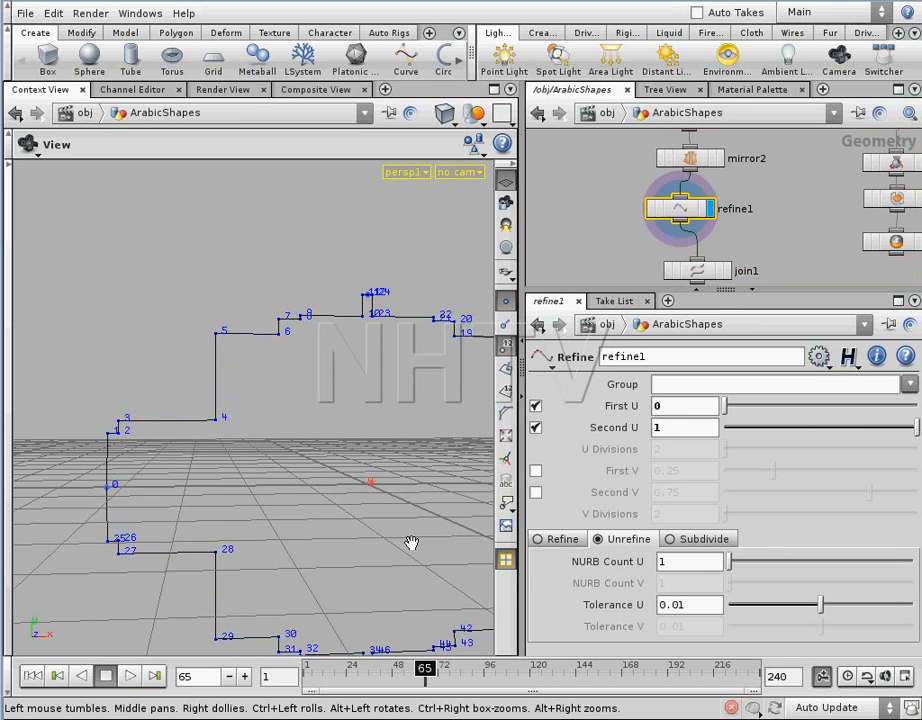
{"action": "left_click_drag", "start_coordinate": [205, 282], "coordinate": [209, 407]}
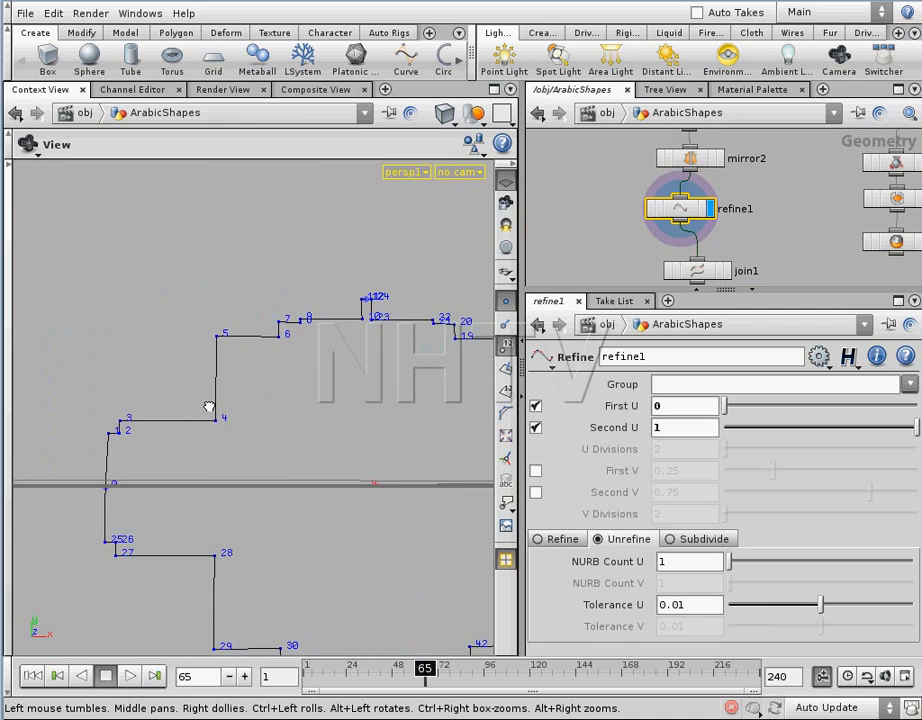
Take refine1 out from between mirror2 and join1 and rewire it between xform2 and mirror1.
{"action": "middle_click_drag", "start_coordinate": [776, 190], "coordinate": [785, 277]}
{"action": "scroll", "coordinate": [807, 239], "scroll_direction": "down", "scroll_amount": 2}
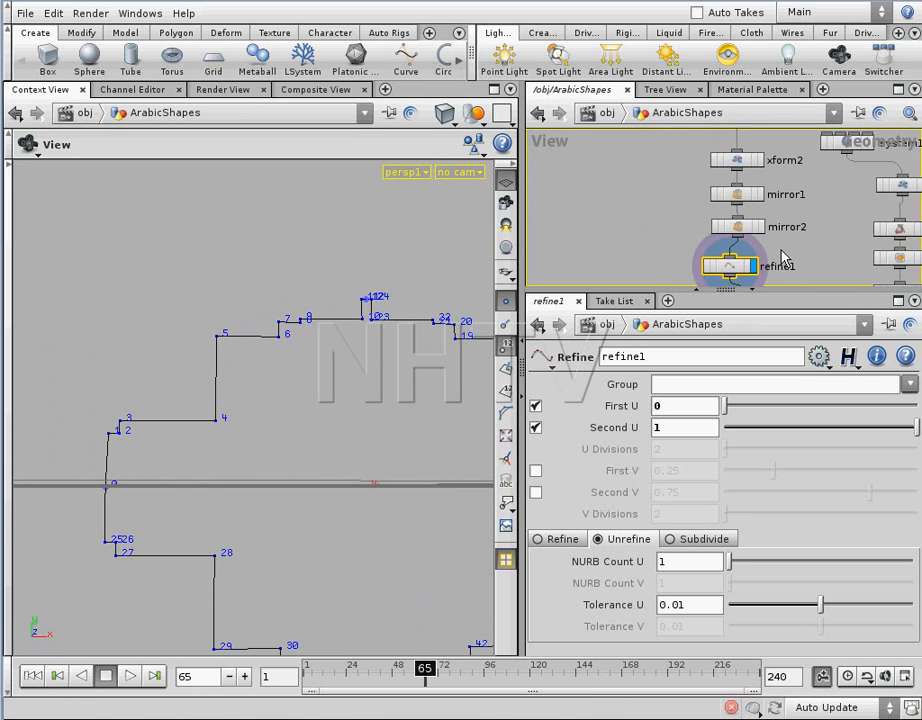
{"action": "left_click", "coordinate": [727, 271]}
{"action": "left_click_drag", "start_coordinate": [683, 257], "coordinate": [712, 197]}
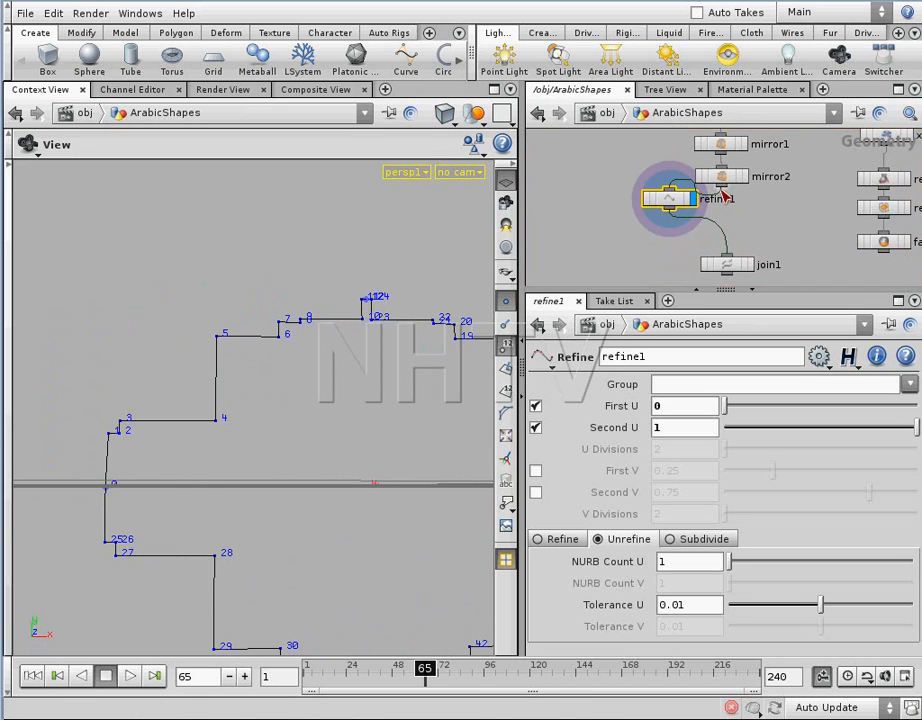
{"action": "middle_click_drag", "start_coordinate": [668, 204], "coordinate": [668, 280]}
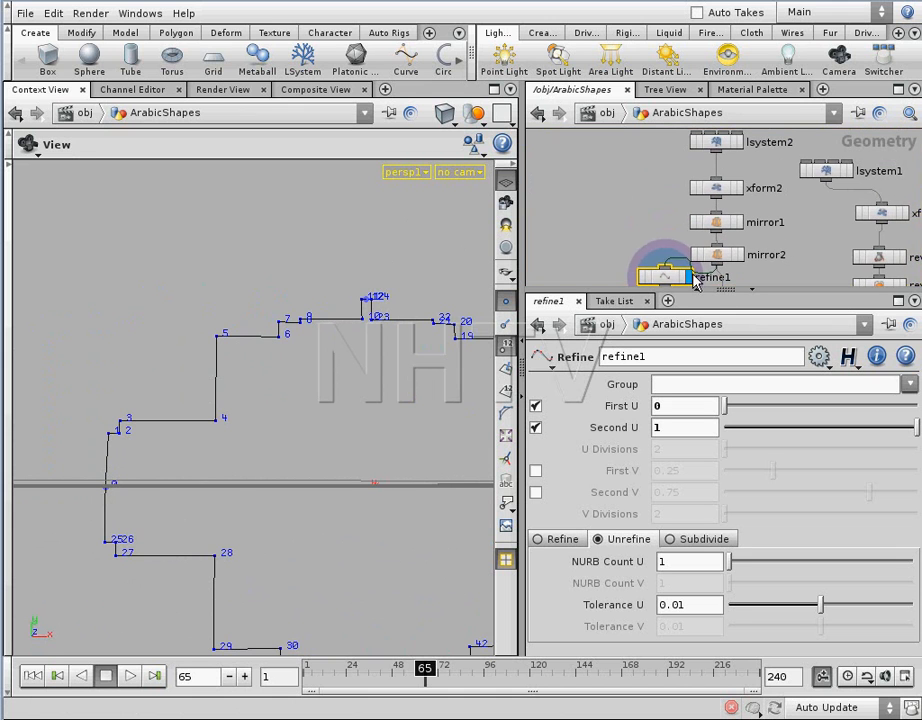
{"action": "left_click_drag", "start_coordinate": [650, 232], "coordinate": [648, 230]}
{"action": "middle_click_drag", "start_coordinate": [807, 241], "coordinate": [770, 218]}
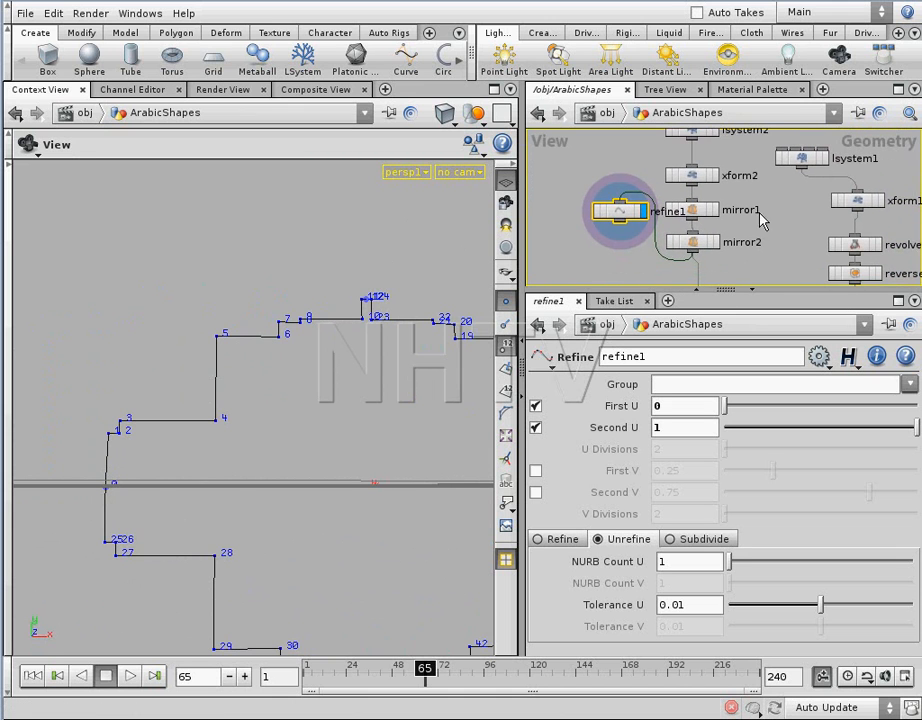
{"action": "mouse_move", "coordinate": [700, 262]}
{"action": "left_mouse_down"}
{"action": "mouse_move", "coordinate": [698, 218]}
{"action": "mouse_move", "coordinate": [688, 224]}
{"action": "mouse_move", "coordinate": [698, 249]}
{"action": "left_mouse_up"}
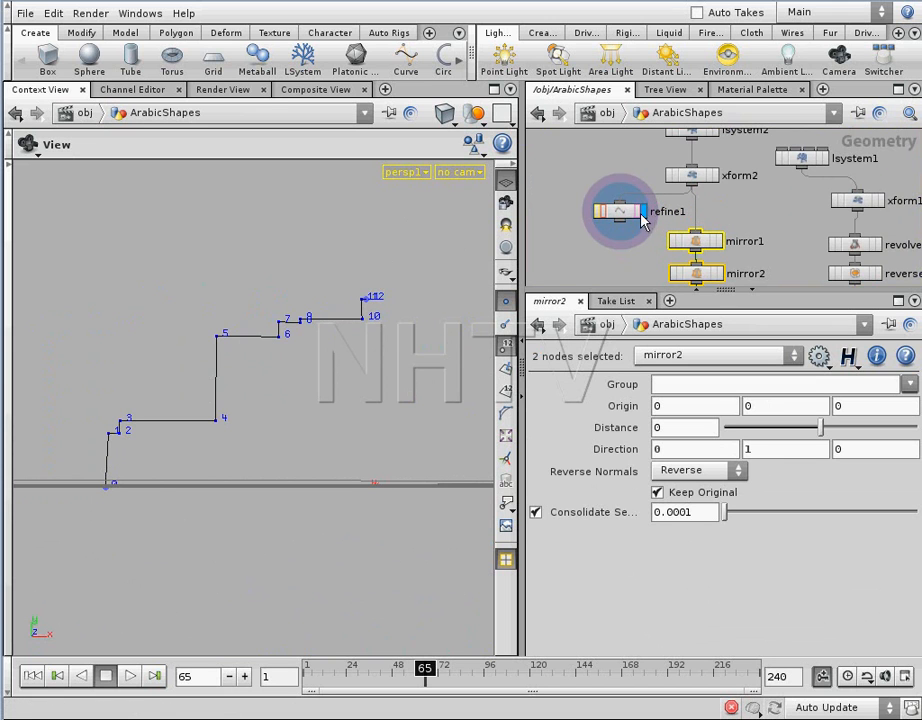
{"action": "left_click_drag", "start_coordinate": [632, 220], "coordinate": [636, 207]}
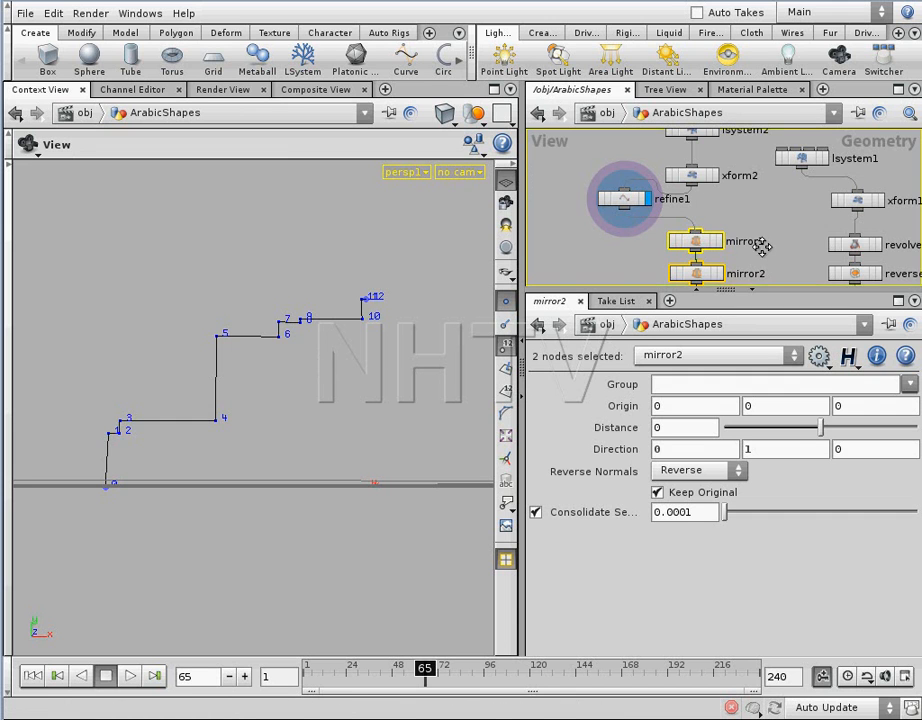
Compare the points along the curve before and after unrefining by displaying xform2 and refine1 alternately.
{"action": "key", "text": "f"}
{"action": "left_click", "coordinate": [706, 206]}
{"action": "left_click_drag", "start_coordinate": [290, 338], "coordinate": [340, 381]}
{"action": "middle_click_drag", "start_coordinate": [622, 261], "coordinate": [648, 203]}
{"action": "left_click", "coordinate": [670, 198]}
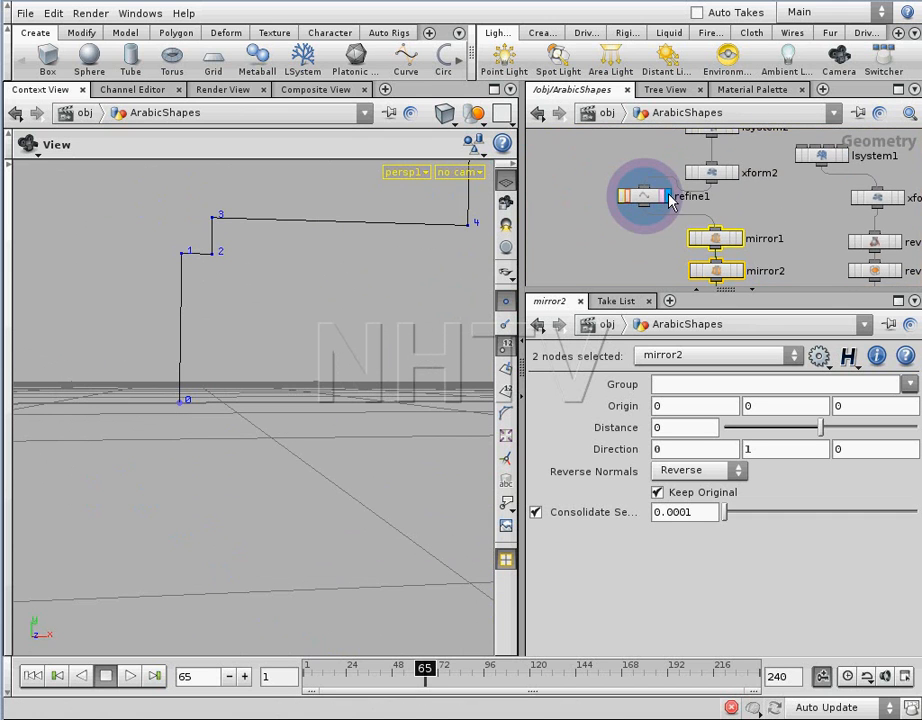
{"action": "left_click", "coordinate": [735, 175]}
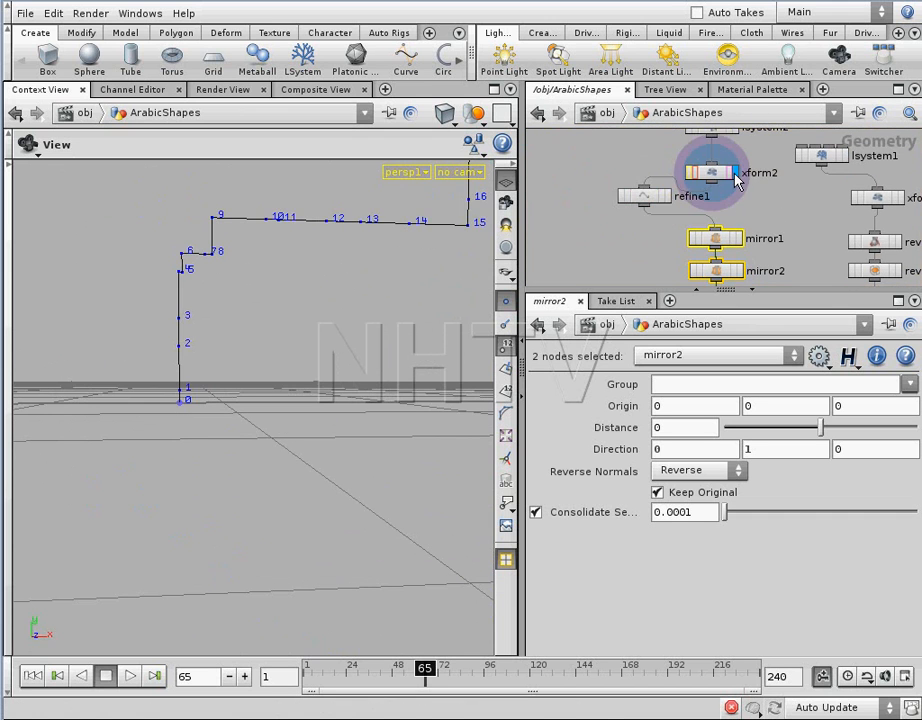
Display refine1 and set its unrefine Tolerance U to 0.001.
{"action": "left_click_drag", "start_coordinate": [453, 254], "coordinate": [450, 310]}
{"action": "left_click", "coordinate": [668, 198]}
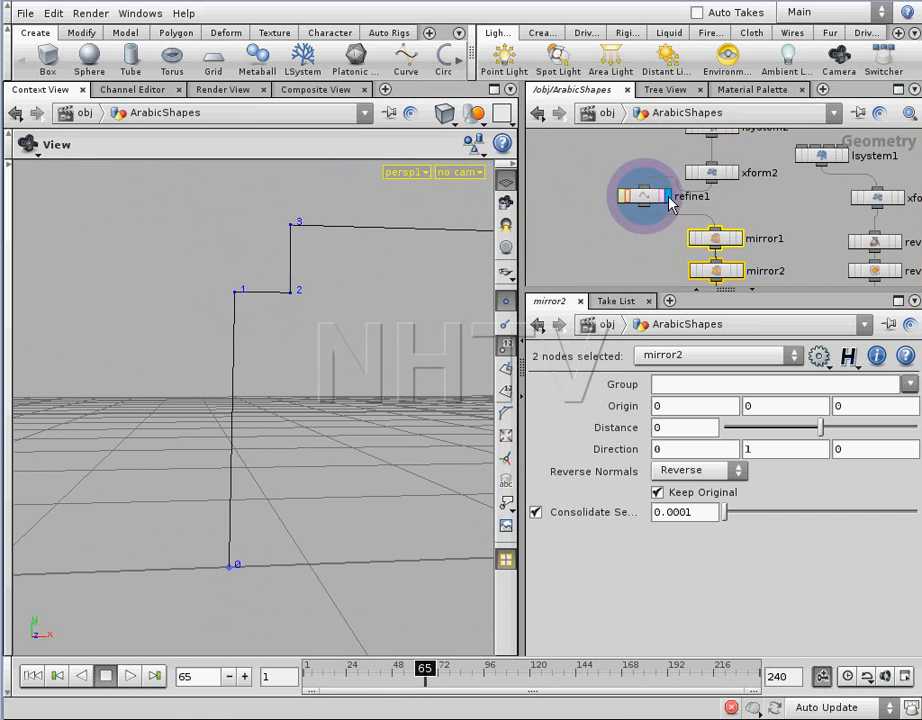
{"action": "left_click", "coordinate": [645, 197]}
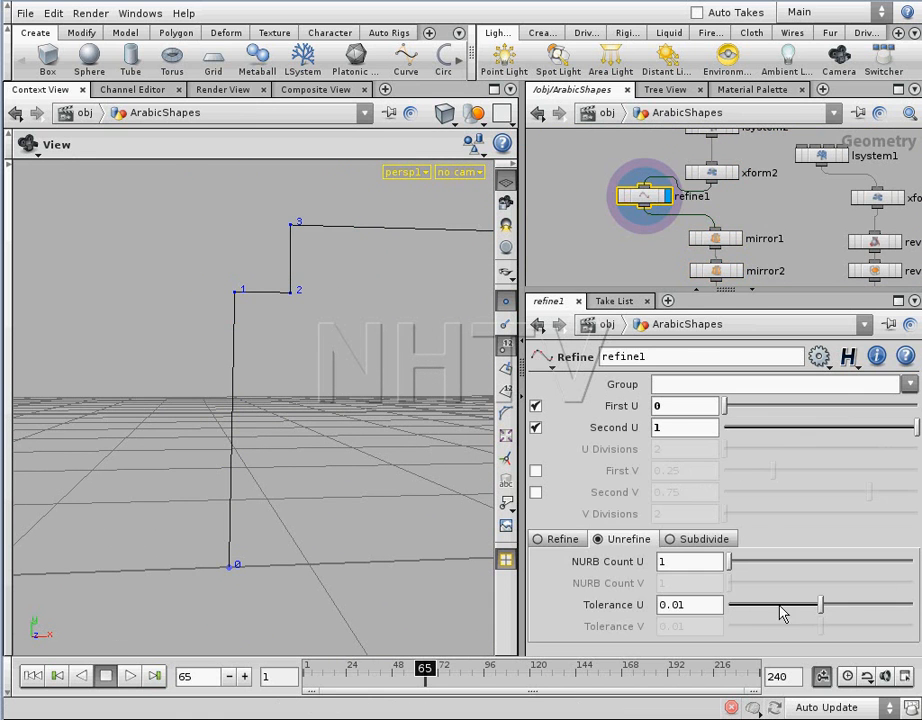
{"action": "left_click_drag", "start_coordinate": [820, 607], "coordinate": [816, 607]}
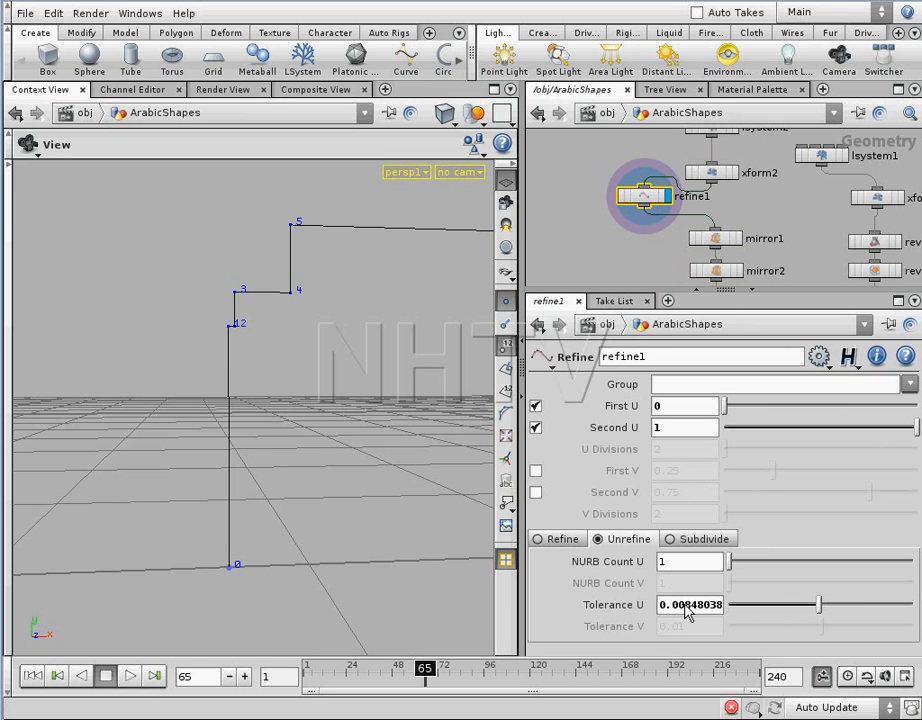
{"action": "left_click_drag", "start_coordinate": [683, 613], "coordinate": [710, 612]}
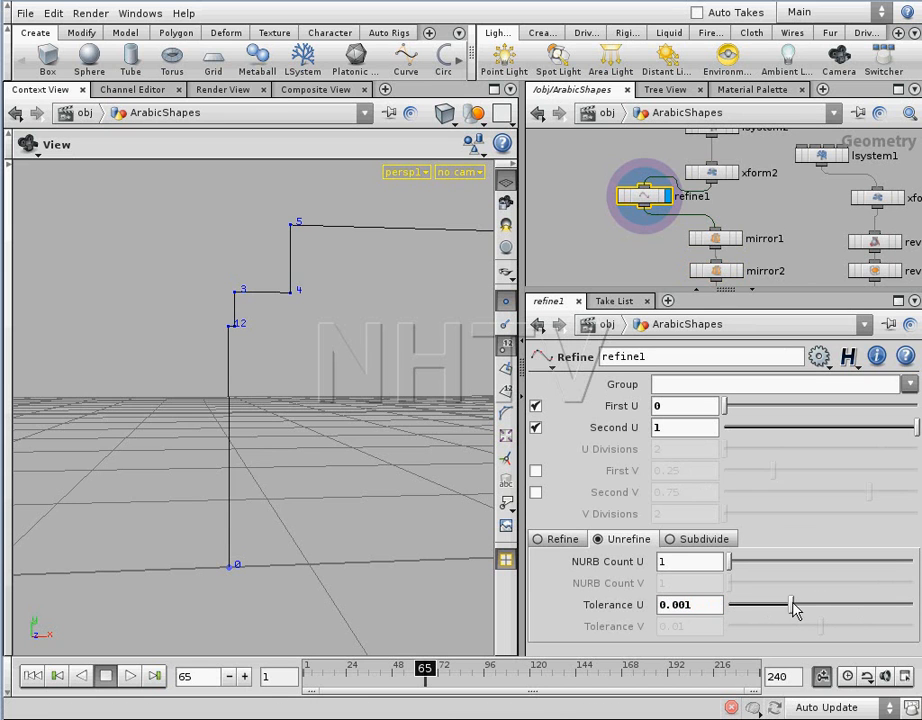
Try other Tolerance U values on refine1 while watching the curve's points, and restore 0.001.
{"action": "left_click_drag", "start_coordinate": [795, 612], "coordinate": [858, 605]}
{"action": "left_click_drag", "start_coordinate": [315, 377], "coordinate": [335, 340]}
{"action": "left_click_drag", "start_coordinate": [858, 605], "coordinate": [822, 612]}
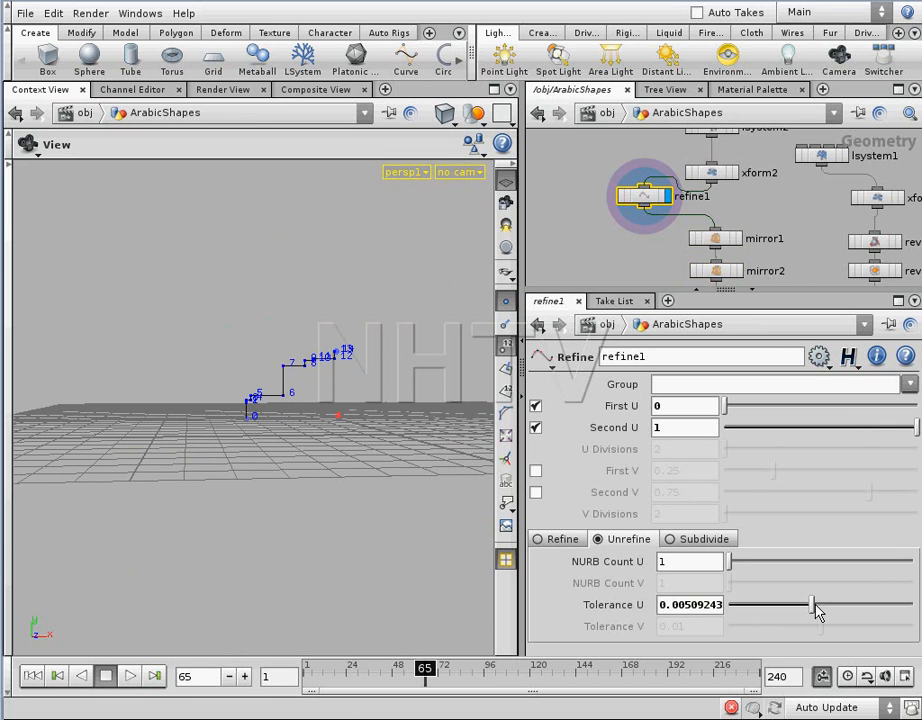
{"action": "left_click_drag", "start_coordinate": [686, 613], "coordinate": [742, 617]}
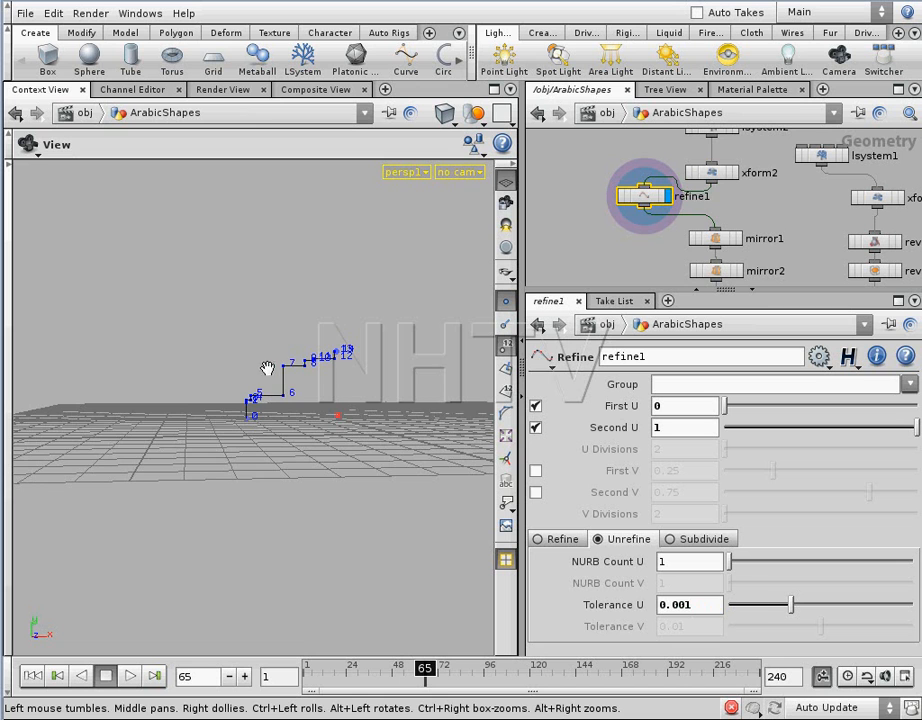
Display the mirrored curves from mirror2 and switch the display to the joined outline of join1.
{"action": "middle_click_drag", "start_coordinate": [265, 416], "coordinate": [261, 393]}
{"action": "right_click_drag", "start_coordinate": [261, 393], "coordinate": [525, 386]}
{"action": "middle_click_drag", "start_coordinate": [347, 295], "coordinate": [351, 431]}
{"action": "left_click_drag", "start_coordinate": [351, 431], "coordinate": [379, 375]}
{"action": "middle_click_drag", "start_coordinate": [800, 260], "coordinate": [745, 150]}
{"action": "left_click", "coordinate": [697, 173]}
{"action": "left_click", "coordinate": [702, 230]}
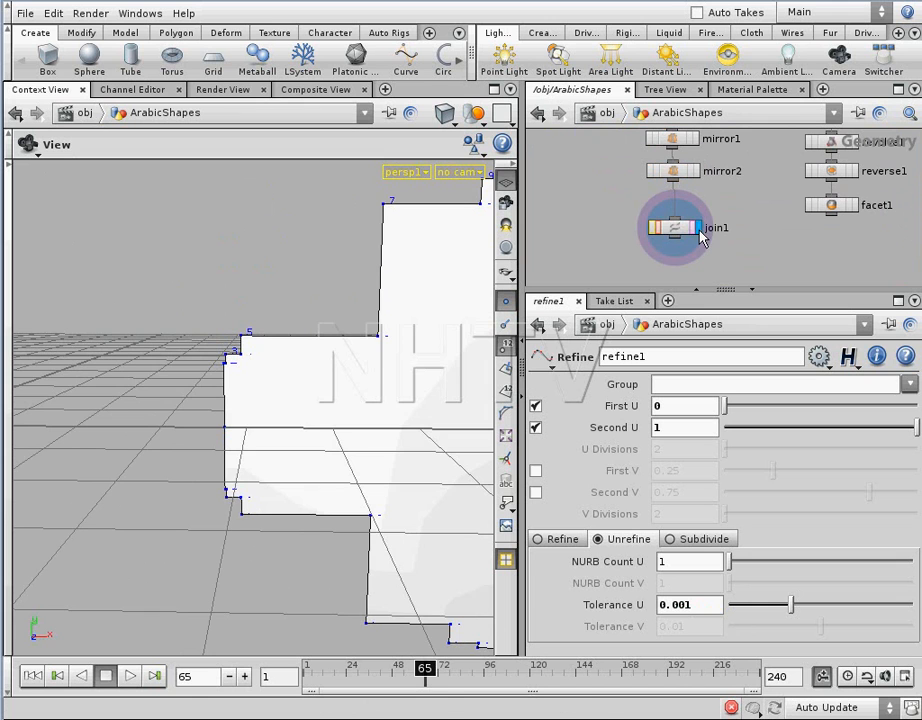
Widen the 3D view pane and move the timeline to frame 57.
{"action": "left_click_drag", "start_coordinate": [309, 364], "coordinate": [469, 379]}
{"action": "left_click_drag", "start_coordinate": [520, 323], "coordinate": [574, 325]}
{"action": "left_click_drag", "start_coordinate": [349, 361], "coordinate": [323, 303]}
{"action": "left_click_drag", "start_coordinate": [425, 677], "coordinate": [410, 678]}
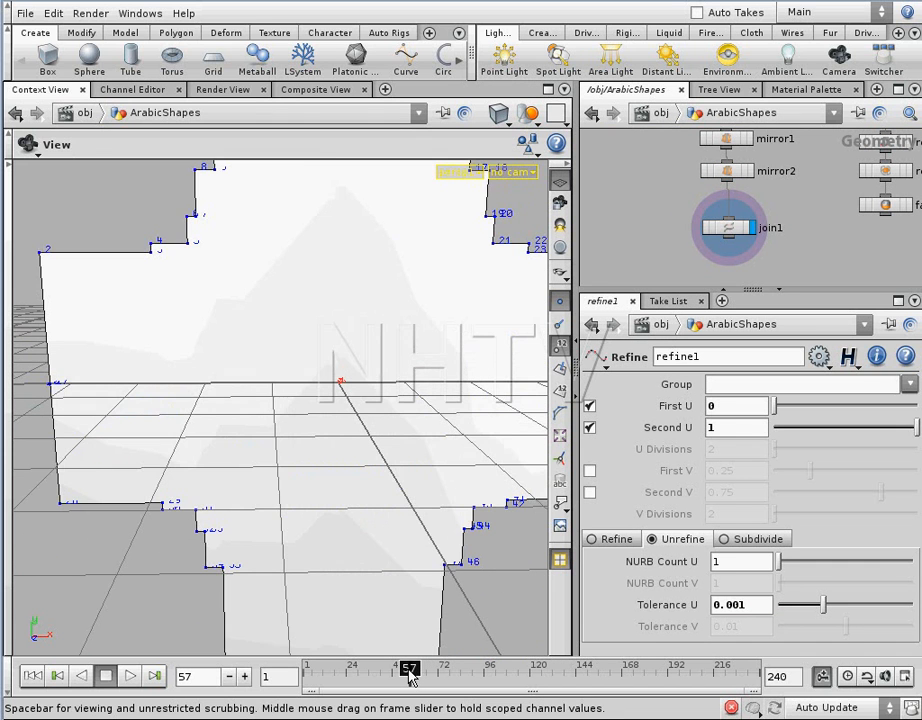
Reduce the user generations of lsystem2 to 16.
{"action": "middle_click_drag", "start_coordinate": [795, 191], "coordinate": [783, 330]}
{"action": "left_click", "coordinate": [706, 170]}
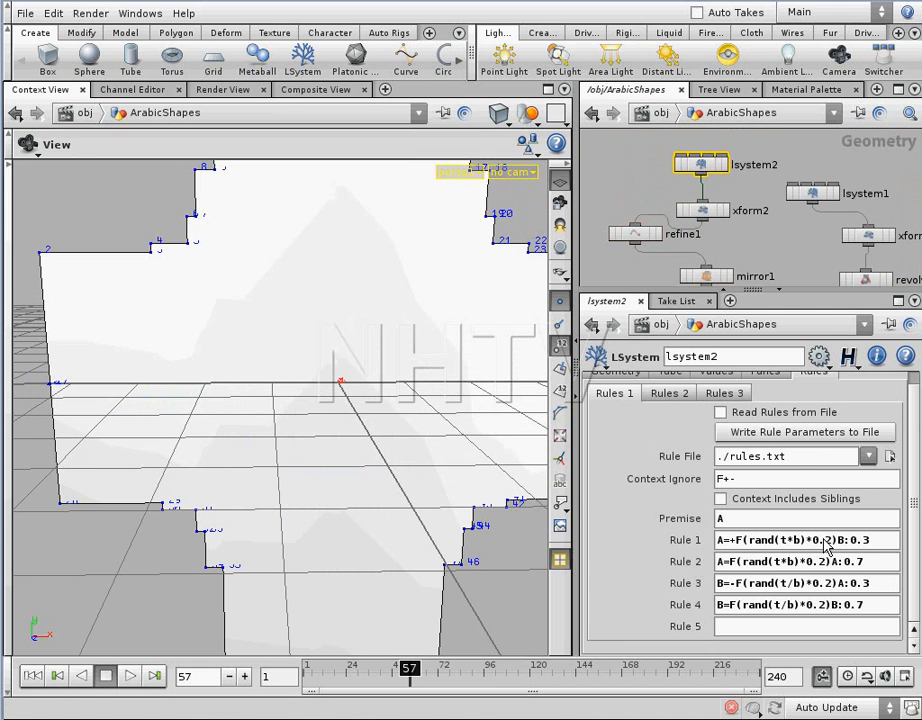
{"action": "scroll", "coordinate": [916, 492], "scroll_direction": "up", "scroll_amount": 1}
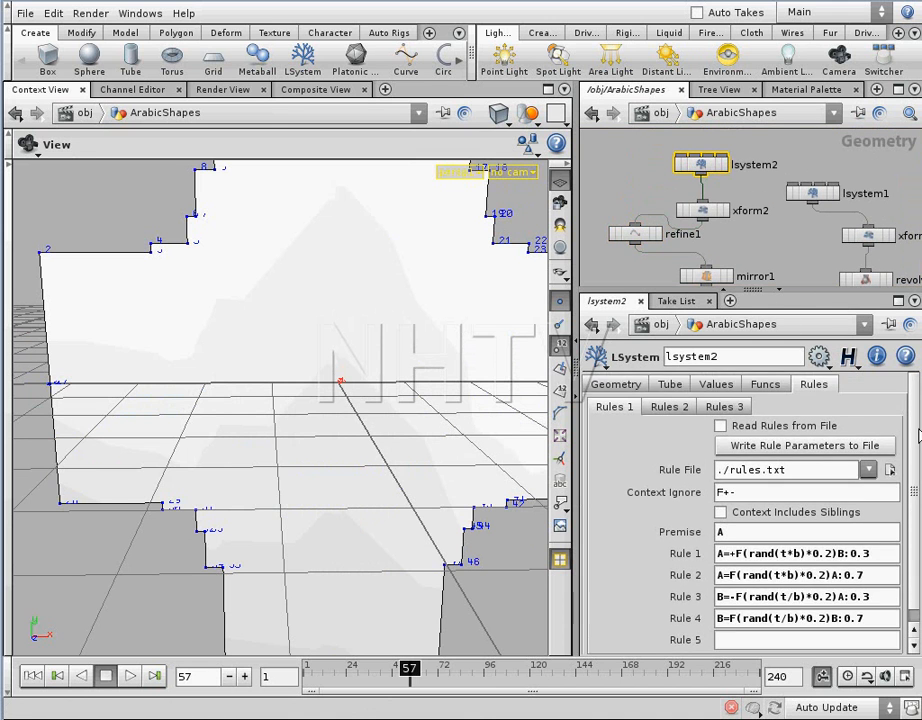
{"action": "left_click", "coordinate": [627, 388]}
{"action": "left_click_drag", "start_coordinate": [822, 459], "coordinate": [802, 453]}
{"action": "left_click_drag", "start_coordinate": [424, 413], "coordinate": [423, 364]}
{"action": "middle_click_drag", "start_coordinate": [423, 364], "coordinate": [409, 407]}
{"action": "right_click_drag", "start_coordinate": [409, 407], "coordinate": [447, 401]}
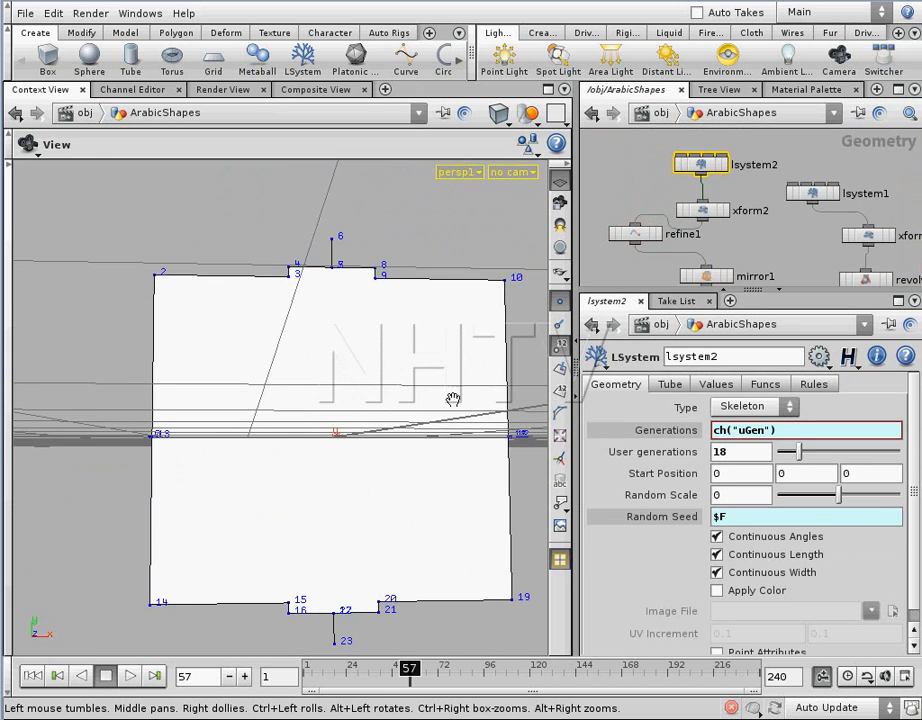
{"action": "left_click_drag", "start_coordinate": [410, 340], "coordinate": [401, 382]}
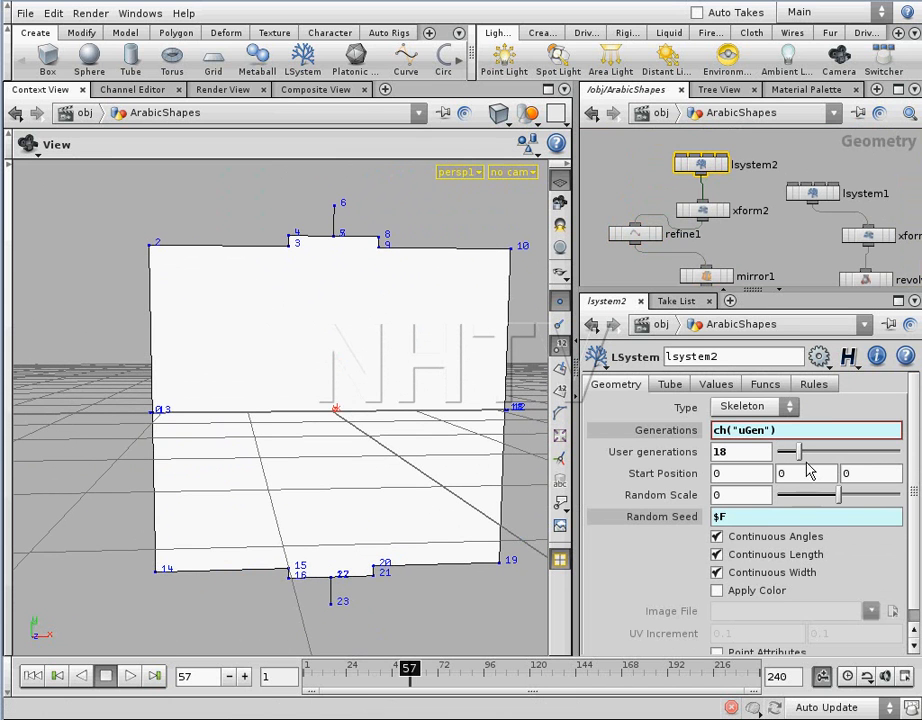
{"action": "left_click_drag", "start_coordinate": [800, 458], "coordinate": [798, 453]}
Examine the point numbers of the joined outline where the mirrored halves meet at the sides.
{"action": "left_click_drag", "start_coordinate": [300, 378], "coordinate": [327, 400]}
{"action": "right_click_drag", "start_coordinate": [327, 400], "coordinate": [356, 370]}
{"action": "middle_click_drag", "start_coordinate": [356, 370], "coordinate": [344, 413]}
{"action": "mouse_move", "coordinate": [344, 413]}
{"action": "left_mouse_down"}
{"action": "mouse_move", "coordinate": [337, 430]}
{"action": "mouse_move", "coordinate": [346, 430]}
{"action": "left_mouse_up"}
{"action": "middle_click_drag", "start_coordinate": [771, 250], "coordinate": [798, 110]}
{"action": "middle_click_drag", "start_coordinate": [799, 222], "coordinate": [797, 195]}
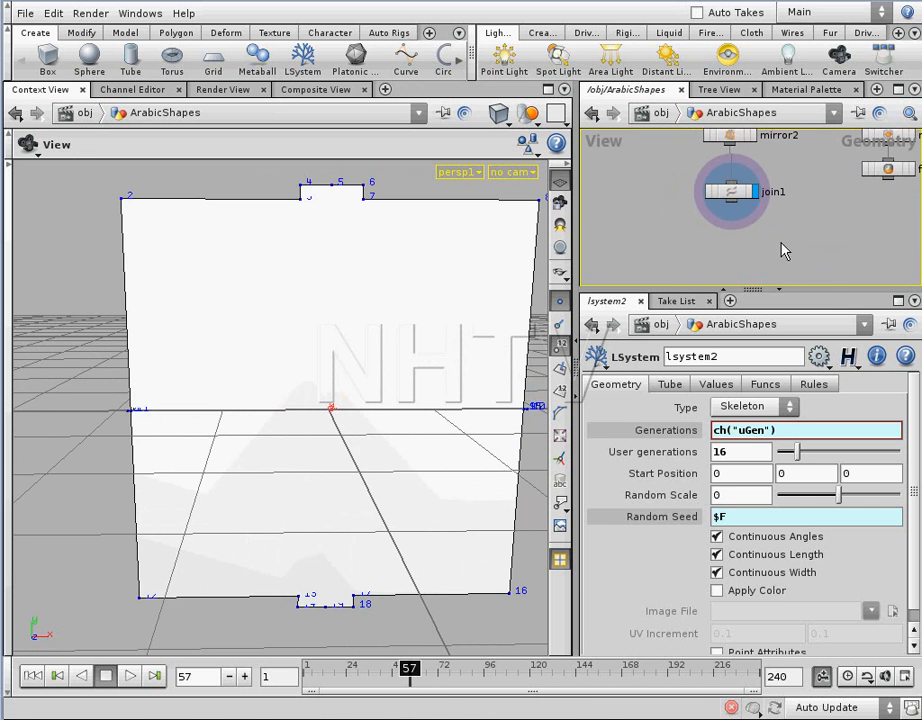
{"action": "mouse_move", "coordinate": [370, 315]}
{"action": "left_mouse_down"}
{"action": "mouse_move", "coordinate": [346, 309]}
{"action": "mouse_move", "coordinate": [354, 305]}
{"action": "mouse_move", "coordinate": [379, 335]}
{"action": "mouse_move", "coordinate": [412, 335]}
{"action": "mouse_move", "coordinate": [318, 395]}
{"action": "left_mouse_up"}
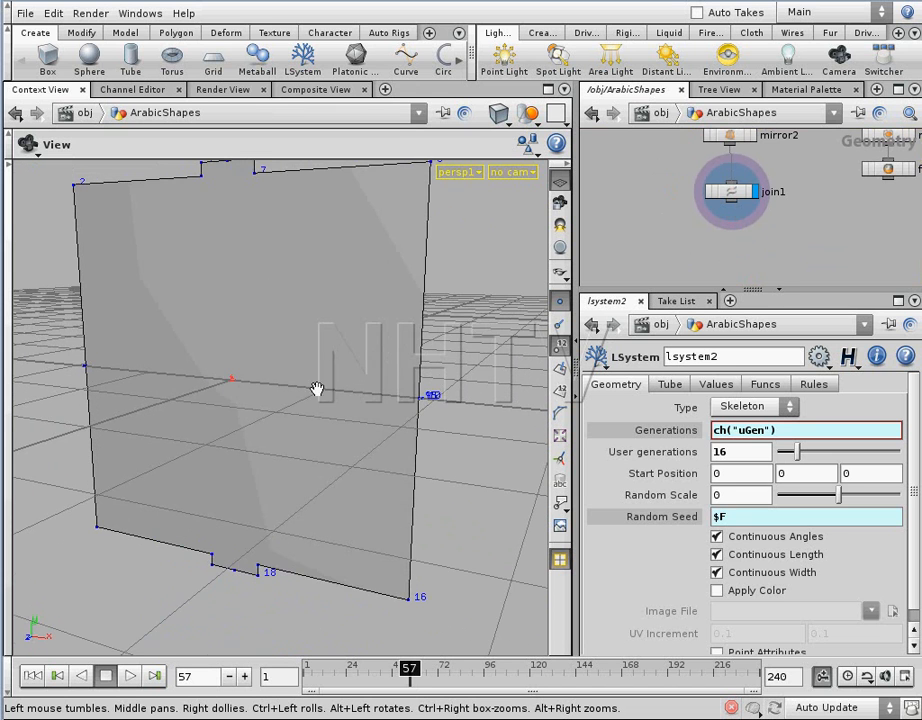
{"action": "middle_click_drag", "start_coordinate": [400, 397], "coordinate": [342, 381]}
{"action": "right_click_drag", "start_coordinate": [342, 381], "coordinate": [480, 360]}
{"action": "left_click_drag", "start_coordinate": [480, 360], "coordinate": [440, 385]}
{"action": "left_click_drag", "start_coordinate": [398, 305], "coordinate": [249, 342]}
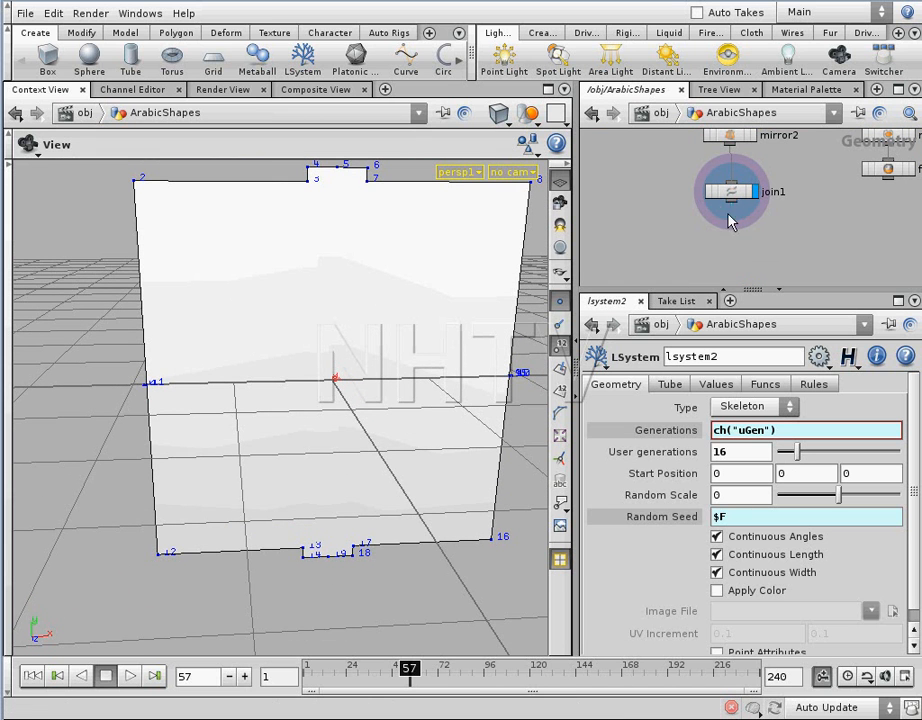
Add a Fuse node after join1, place it below, and display its result.
{"action": "key", "text": "Tab"}
{"action": "type", "text": "Fuse"}
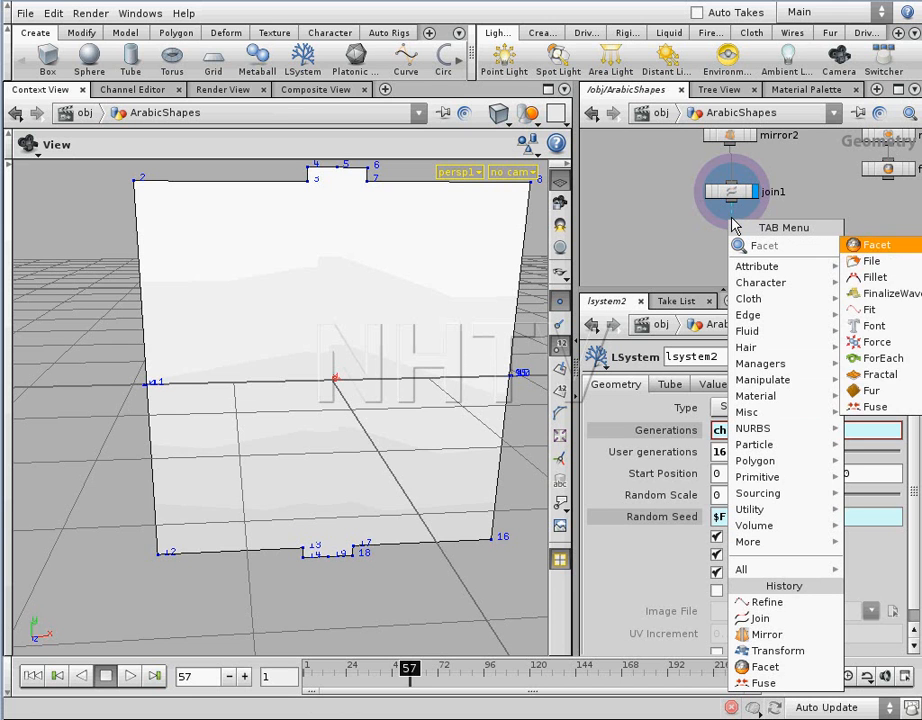
{"action": "key", "text": "Return"}
{"action": "left_click", "coordinate": [732, 217]}
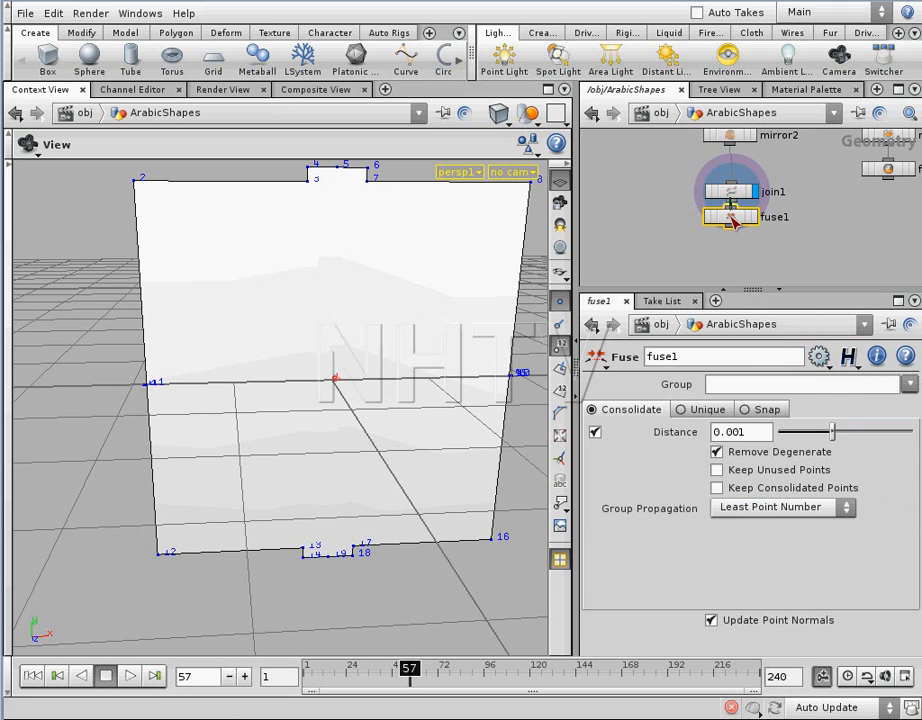
{"action": "left_click_drag", "start_coordinate": [734, 230], "coordinate": [754, 244]}
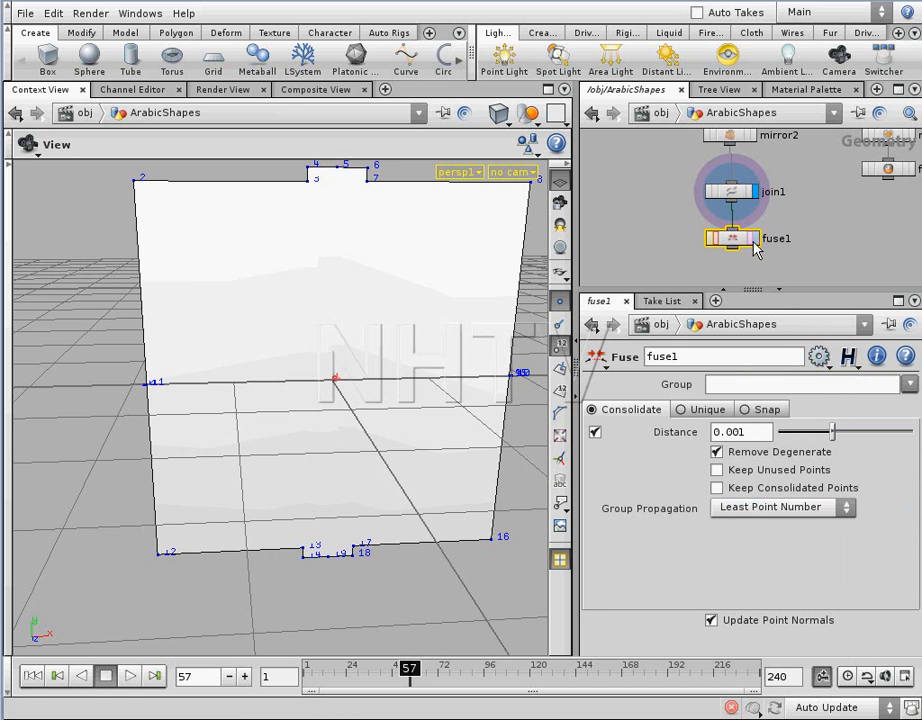
{"action": "left_click_drag", "start_coordinate": [432, 360], "coordinate": [403, 343]}
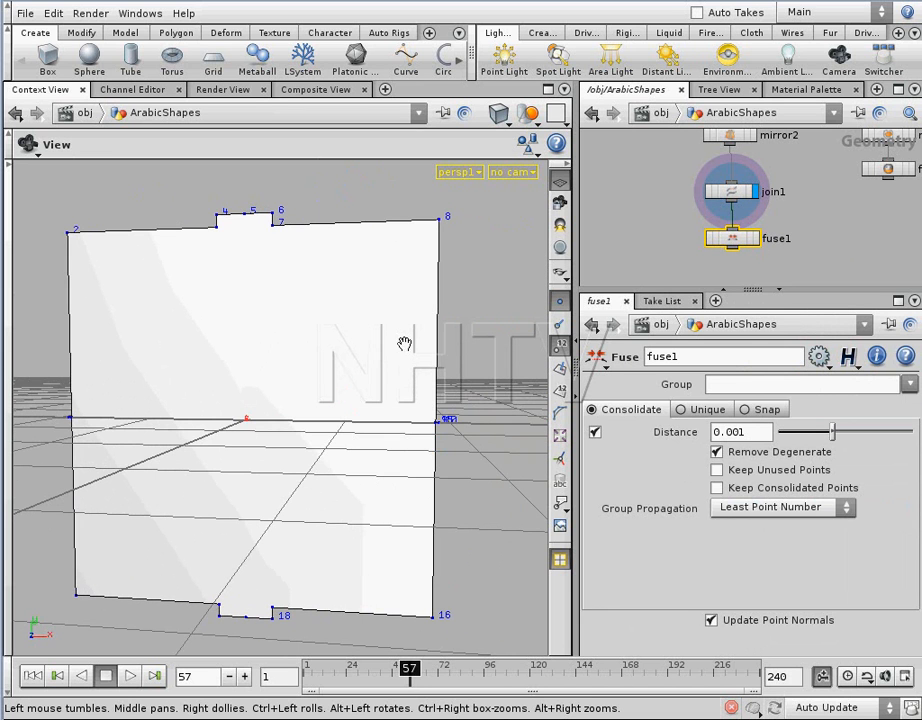
{"action": "left_click", "coordinate": [754, 240]}
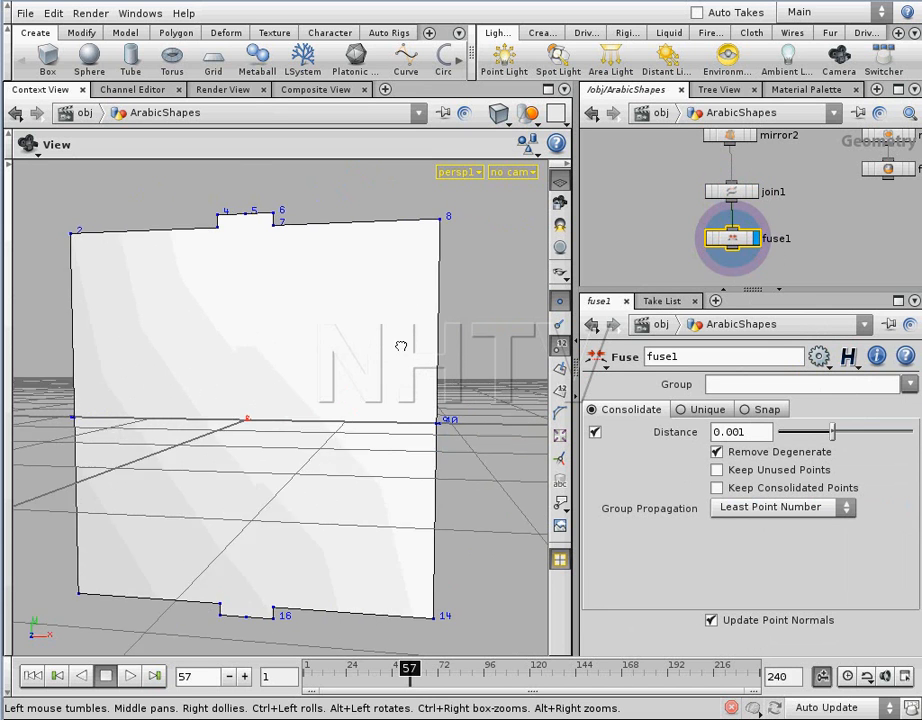
Examine the fused outline up close at the seam points along the horizontal mirror line.
{"action": "left_click_drag", "start_coordinate": [407, 347], "coordinate": [418, 364]}
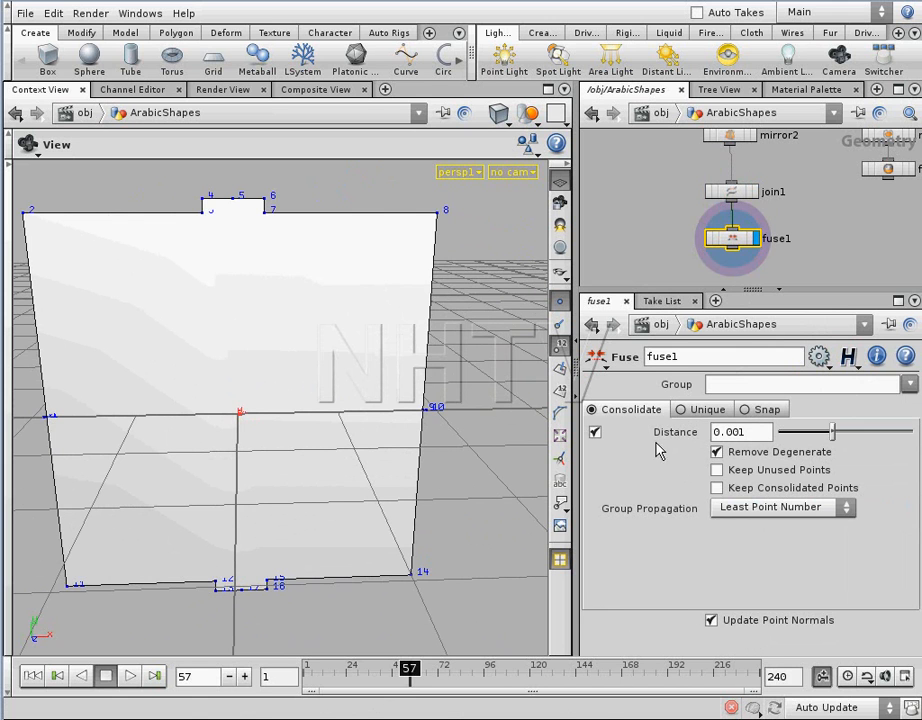
{"action": "left_click_drag", "start_coordinate": [313, 406], "coordinate": [416, 377]}
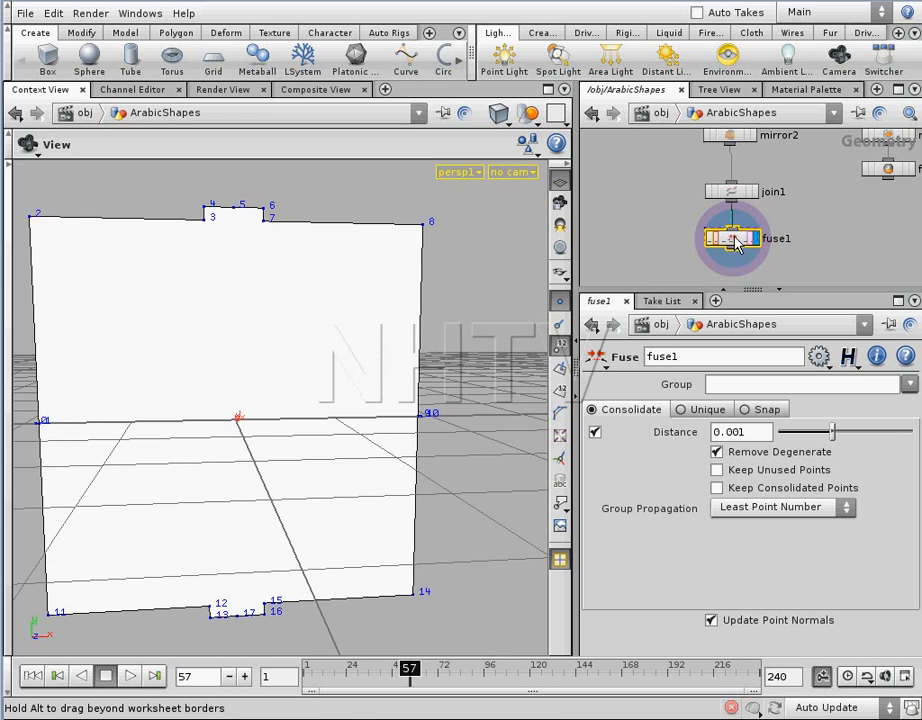
{"action": "left_click_drag", "start_coordinate": [216, 346], "coordinate": [272, 318]}
{"action": "mouse_move", "coordinate": [272, 318]}
{"action": "right_mouse_down"}
{"action": "mouse_move", "coordinate": [315, 333]}
{"action": "mouse_move", "coordinate": [271, 325]}
{"action": "right_mouse_up"}
{"action": "middle_click_drag", "start_coordinate": [271, 325], "coordinate": [385, 395]}
{"action": "right_click_drag", "start_coordinate": [385, 395], "coordinate": [300, 370]}
{"action": "middle_click_drag", "start_coordinate": [300, 370], "coordinate": [338, 339]}
{"action": "right_click_drag", "start_coordinate": [338, 339], "coordinate": [340, 369]}
{"action": "left_click_drag", "start_coordinate": [340, 369], "coordinate": [362, 366]}
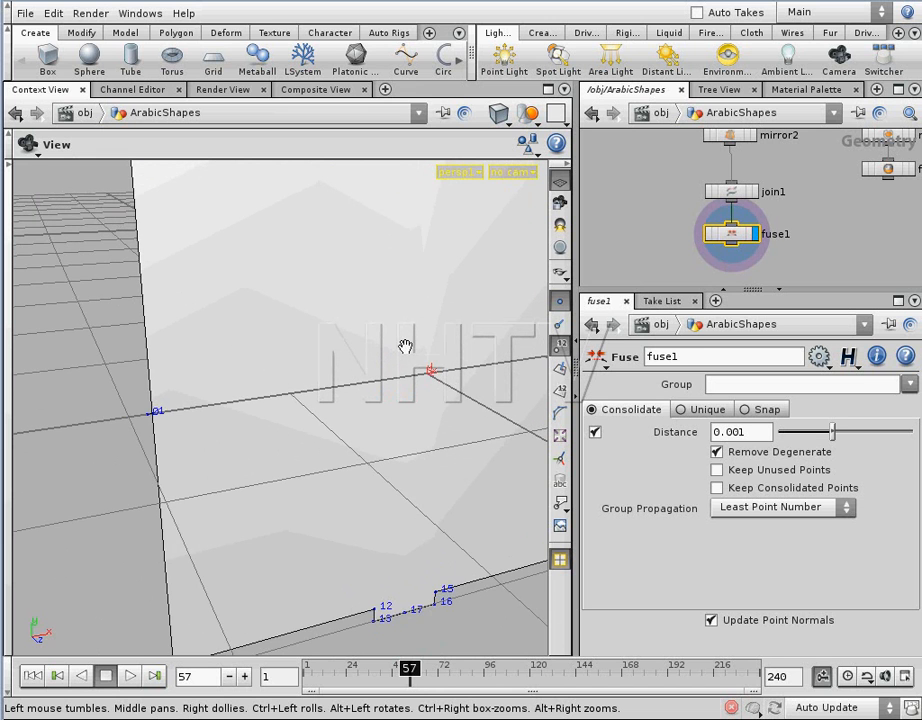
Examine the point order around the fused outline's whole perimeter from the back.
{"action": "left_click_drag", "start_coordinate": [288, 364], "coordinate": [524, 345]}
{"action": "left_click_drag", "start_coordinate": [289, 344], "coordinate": [297, 382]}
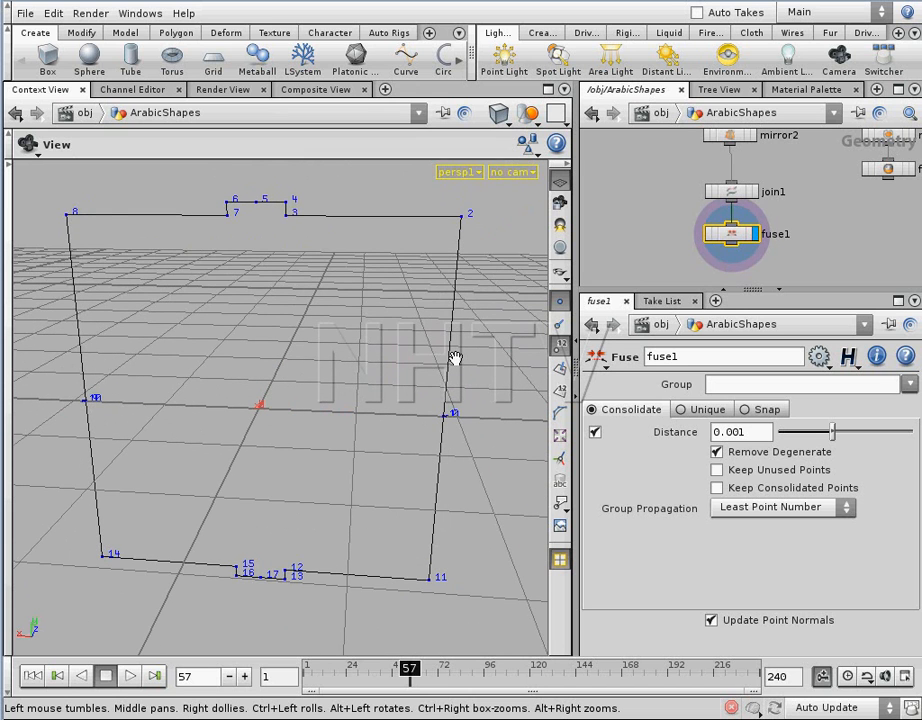
{"action": "left_click_drag", "start_coordinate": [186, 348], "coordinate": [237, 372]}
{"action": "left_click_drag", "start_coordinate": [510, 418], "coordinate": [452, 418]}
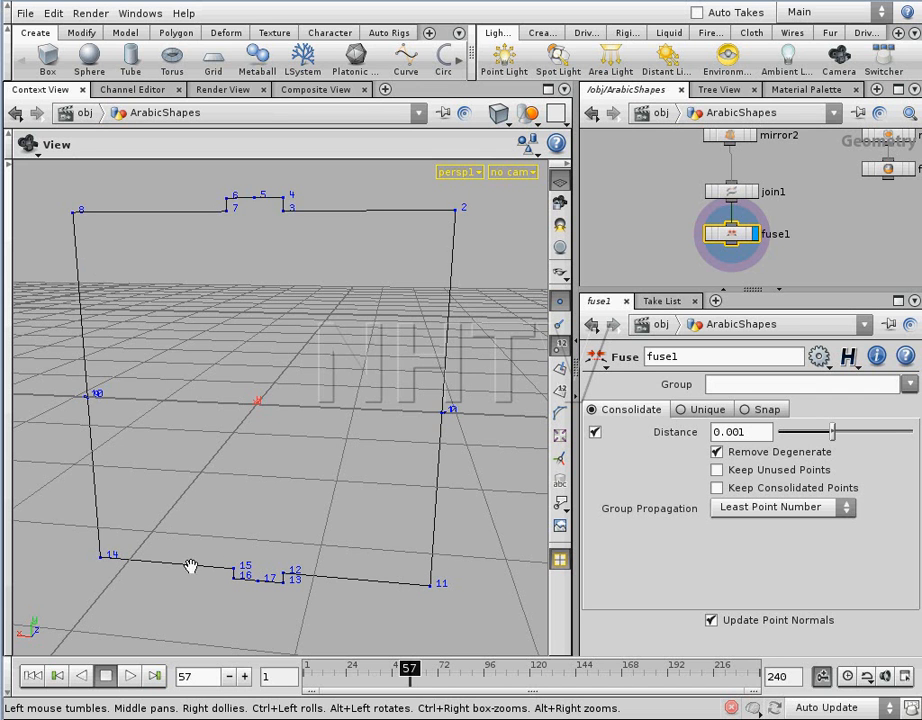
{"action": "left_click_drag", "start_coordinate": [314, 455], "coordinate": [367, 476]}
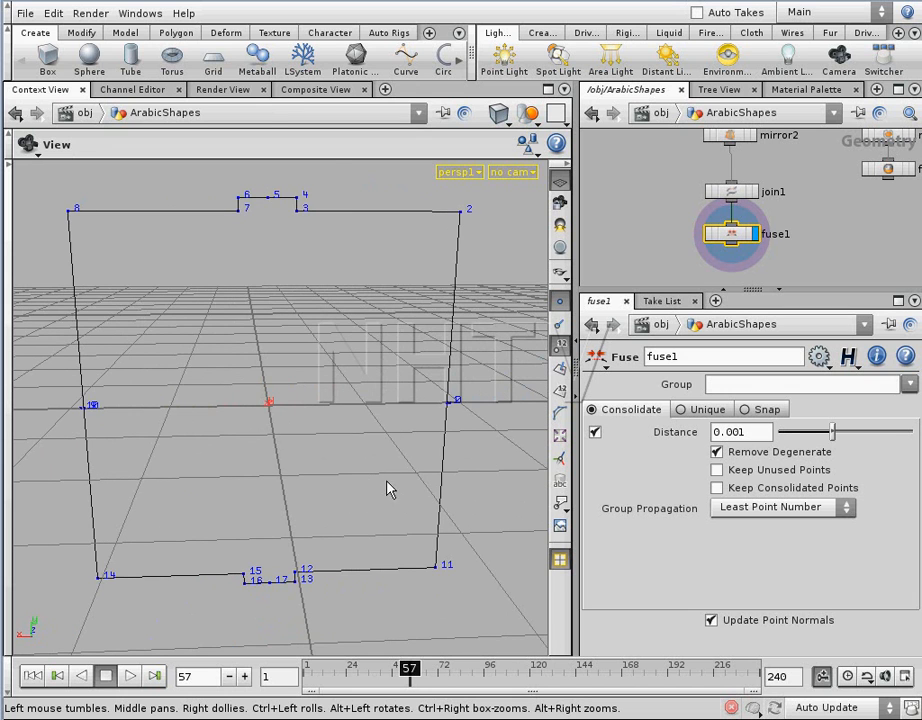
{"action": "left_click_drag", "start_coordinate": [433, 228], "coordinate": [482, 572]}
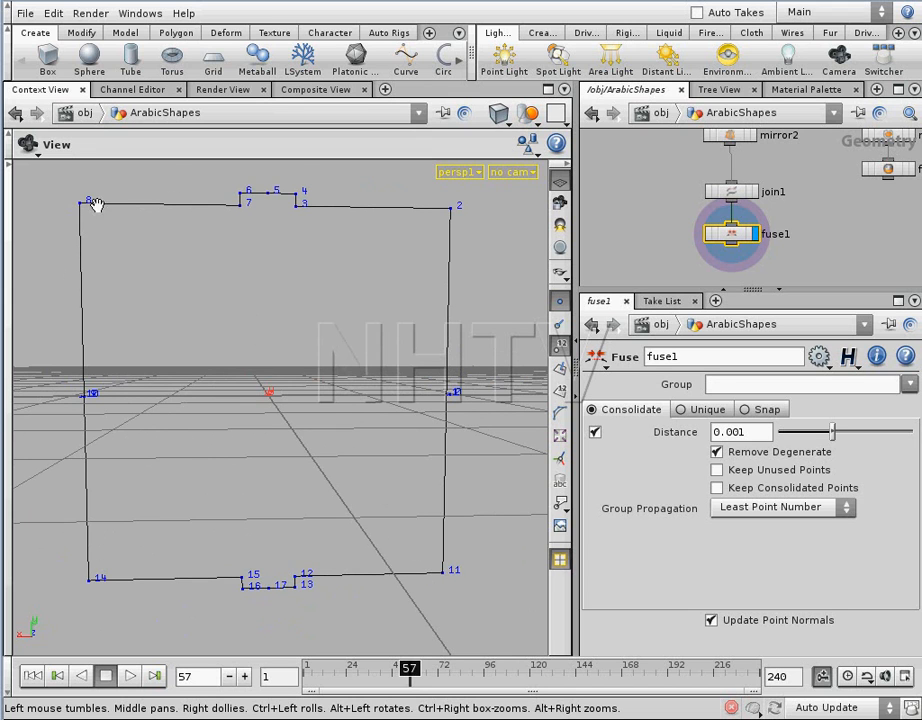
{"action": "mouse_move", "coordinate": [405, 317]}
{"action": "left_mouse_down"}
{"action": "mouse_move", "coordinate": [172, 368]}
{"action": "mouse_move", "coordinate": [200, 236]}
{"action": "left_mouse_up"}
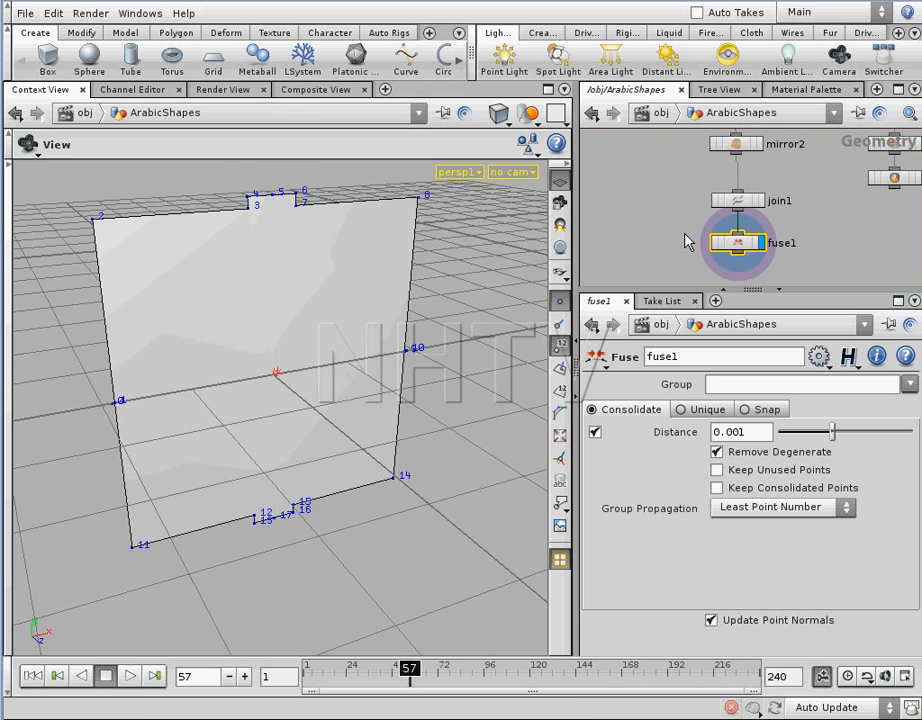
Move the xform1, revolve1, reverse1 and facet1 nodes aside to free space beside the lsystem2 chain.
{"action": "scroll", "coordinate": [669, 243], "scroll_direction": "down", "scroll_amount": 3}
{"action": "middle_click_drag", "start_coordinate": [745, 263], "coordinate": [735, 228]}
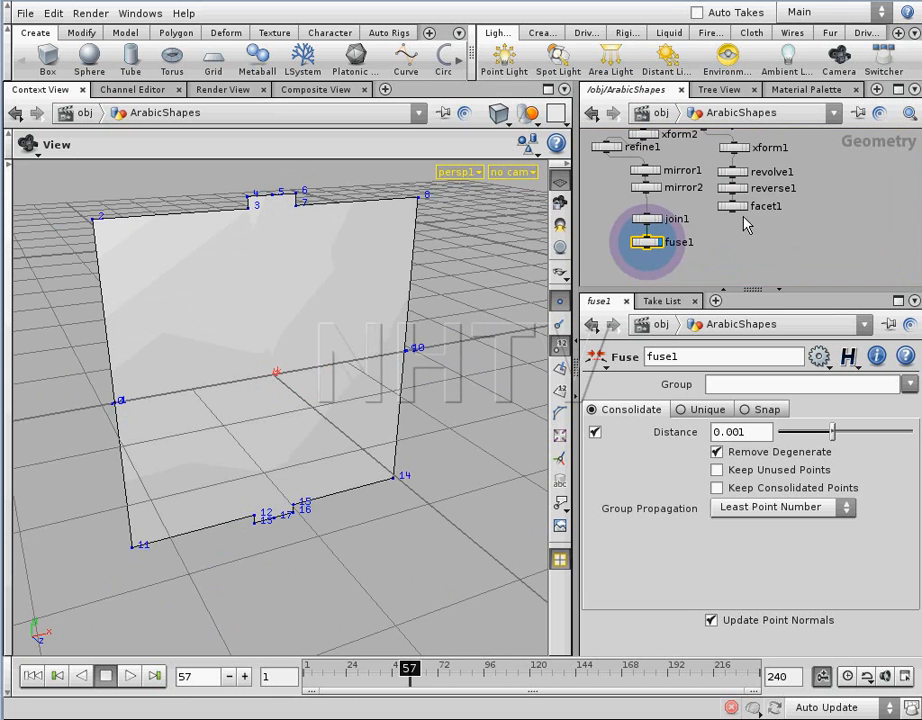
{"action": "middle_click_drag", "start_coordinate": [713, 144], "coordinate": [745, 172]}
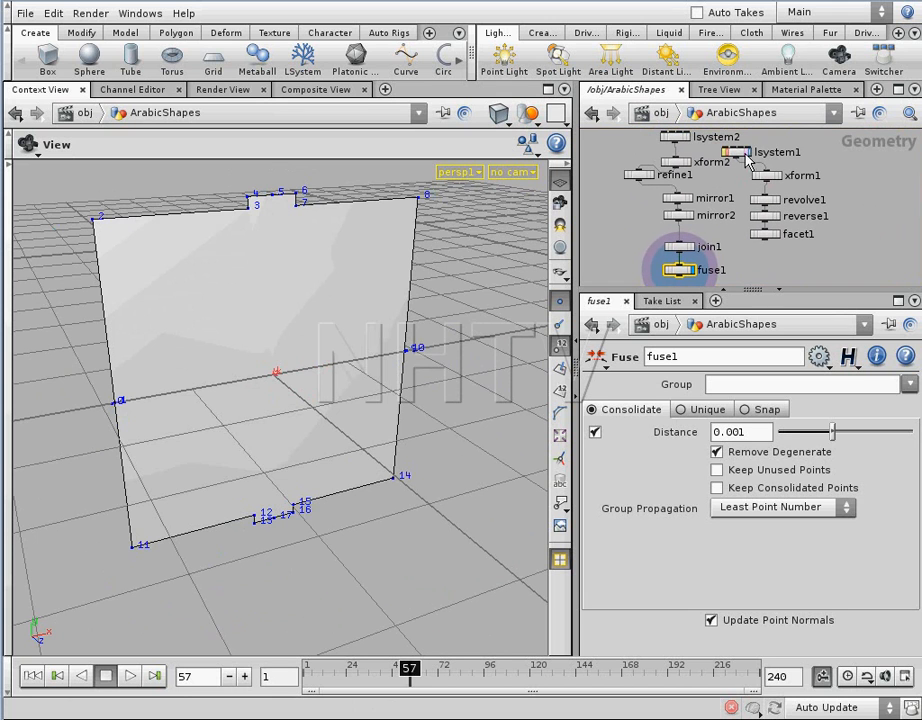
{"action": "left_click_drag", "start_coordinate": [768, 270], "coordinate": [843, 180]}
{"action": "left_click", "coordinate": [768, 222]}
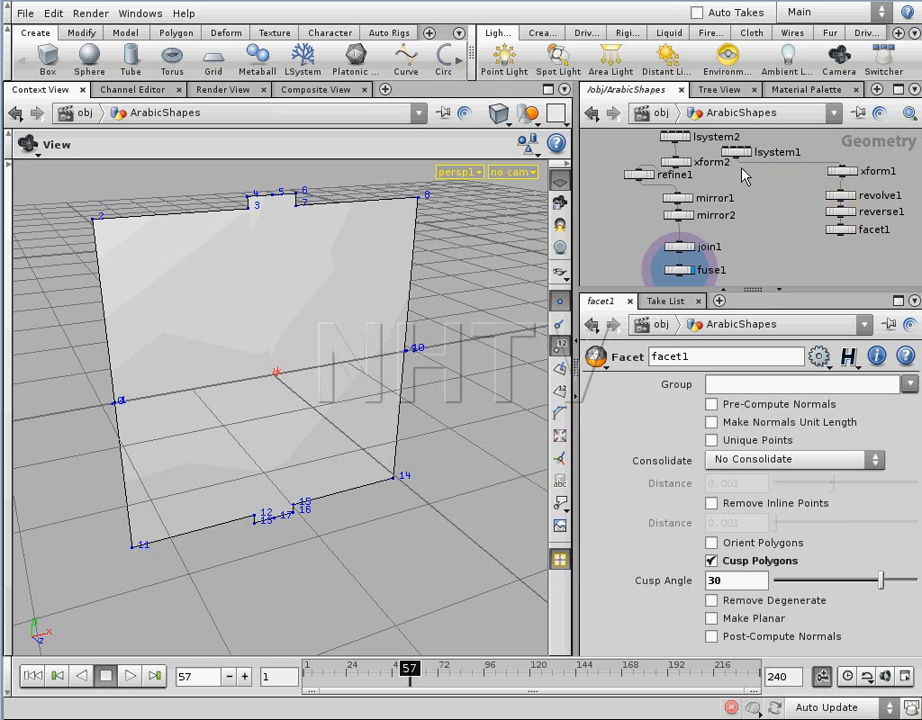
Add a Sweep node, feed lsystem1 into its cross-section input, and place it below and beside fuse1.
{"action": "key", "text": "Tab"}
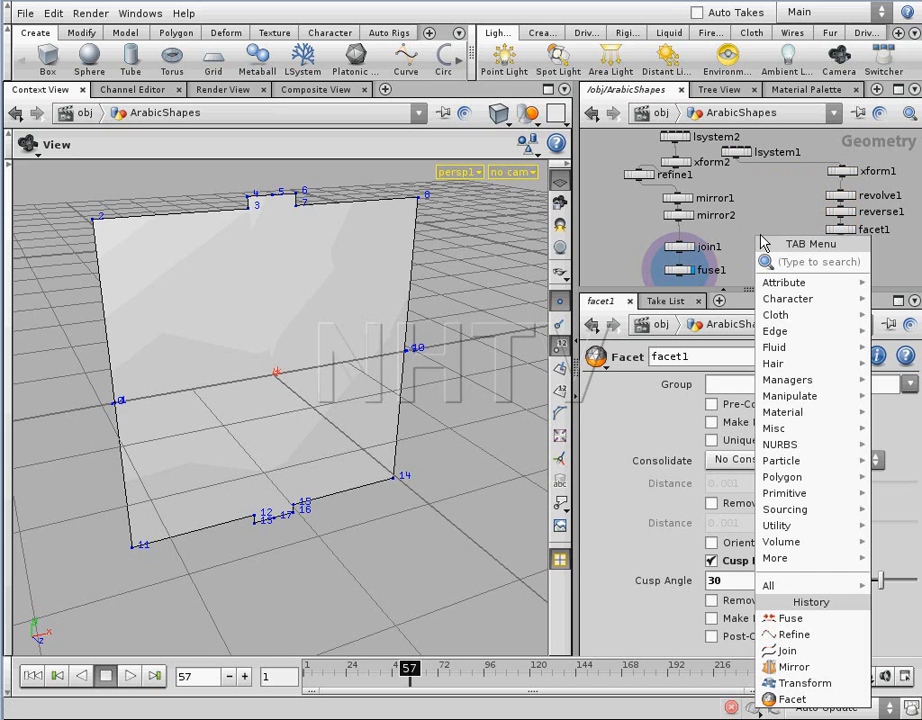
{"action": "type", "text": "sw"}
{"action": "key", "text": "Return"}
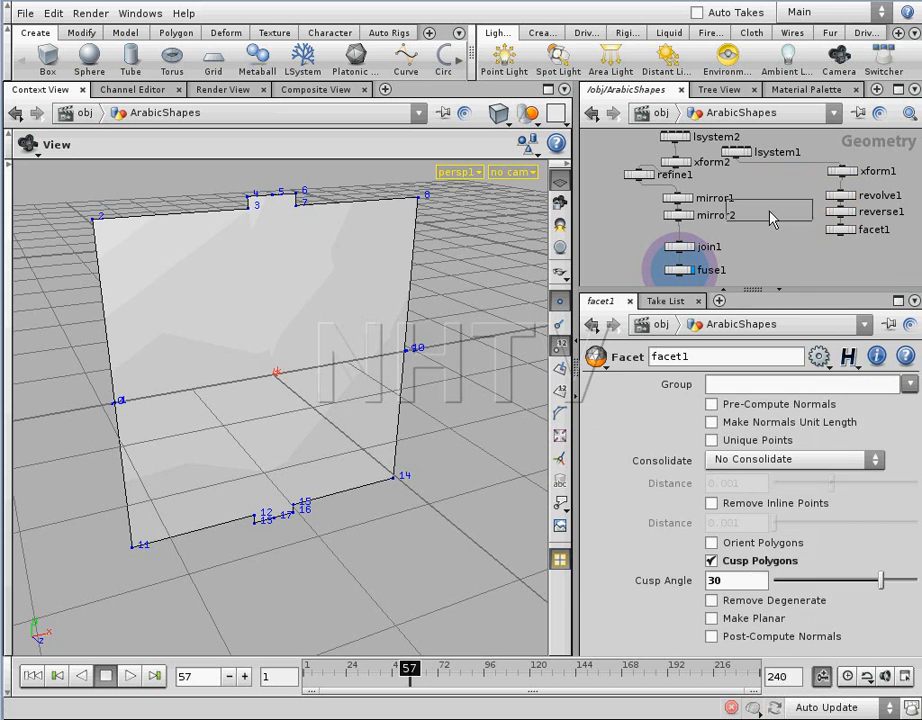
{"action": "left_click", "coordinate": [760, 212]}
{"action": "scroll", "coordinate": [757, 203], "scroll_direction": "up", "scroll_amount": 3}
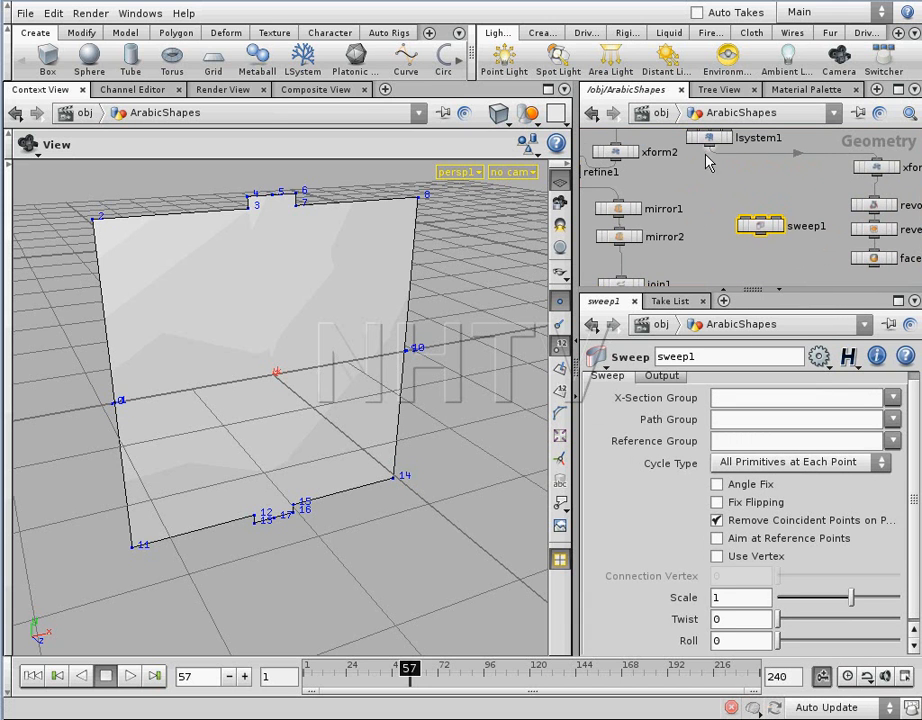
{"action": "left_click_drag", "start_coordinate": [790, 230], "coordinate": [752, 275]}
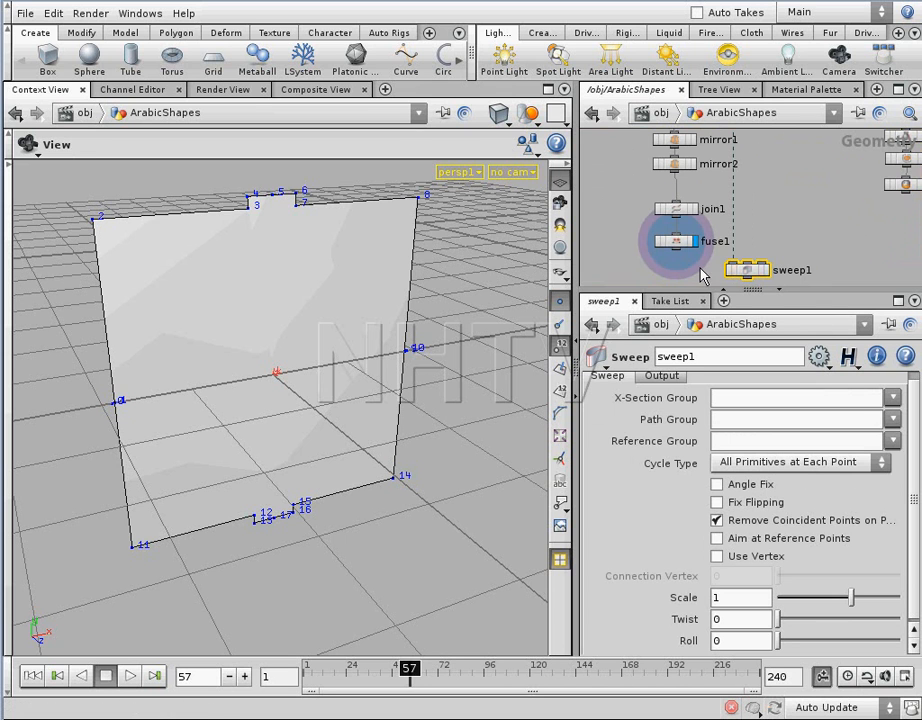
Connect fuse1 to sweep1 as the sweep path and display the sweep result from several angles.
{"action": "left_click", "coordinate": [768, 274]}
{"action": "left_click_drag", "start_coordinate": [381, 309], "coordinate": [98, 290]}
{"action": "left_click_drag", "start_coordinate": [180, 325], "coordinate": [528, 340]}
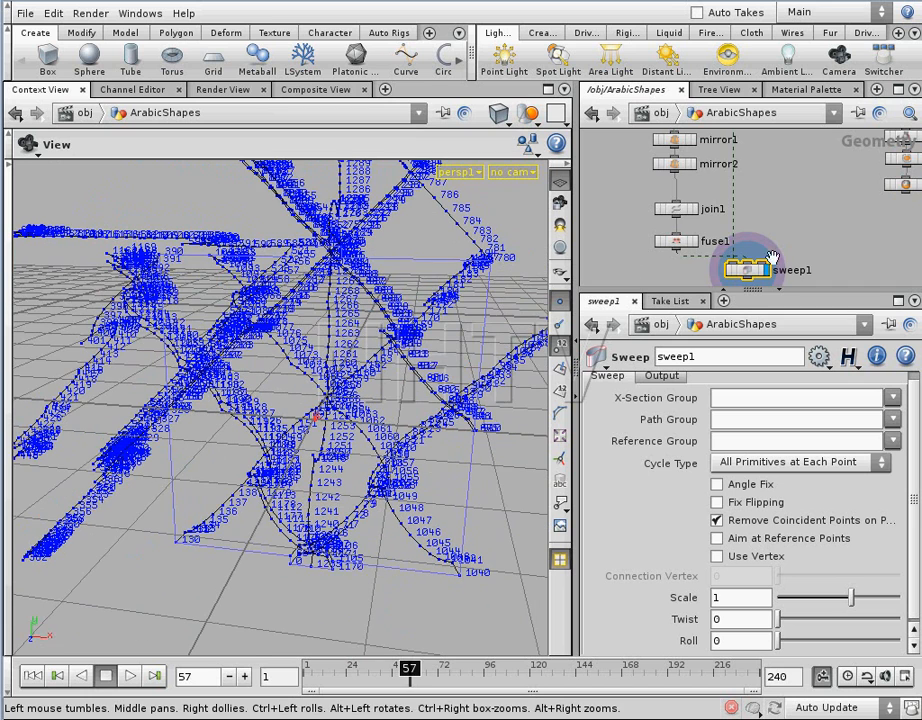
Insert a Transform node between lsystem1 and sweep1 and set its uniform scale to 0.06.
{"action": "middle_click_drag", "start_coordinate": [818, 200], "coordinate": [749, 284]}
{"action": "middle_click_drag", "start_coordinate": [740, 232], "coordinate": [789, 151]}
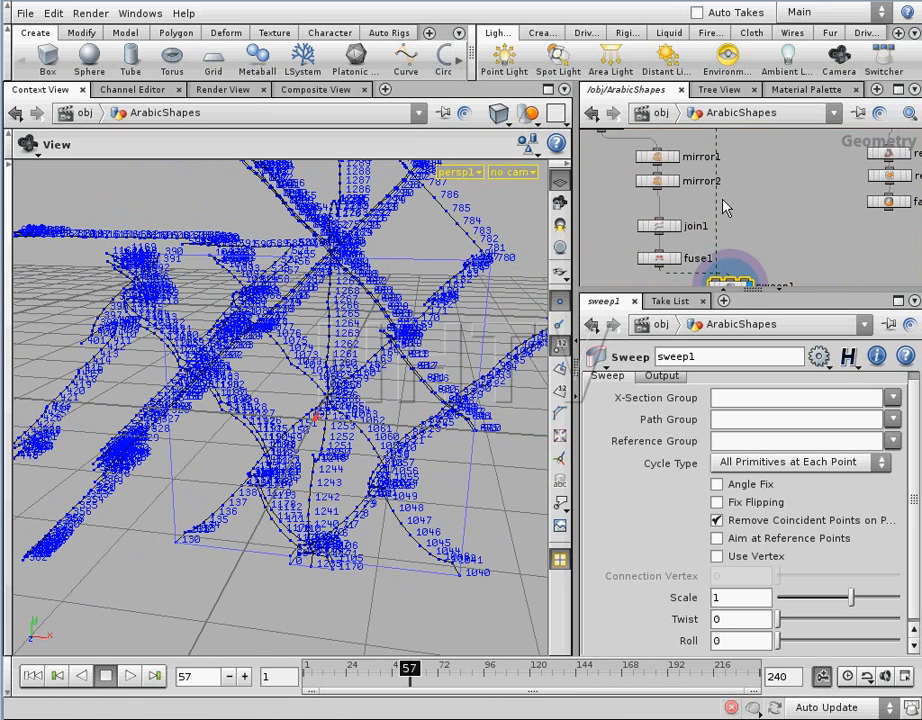
{"action": "key", "text": "Tab"}
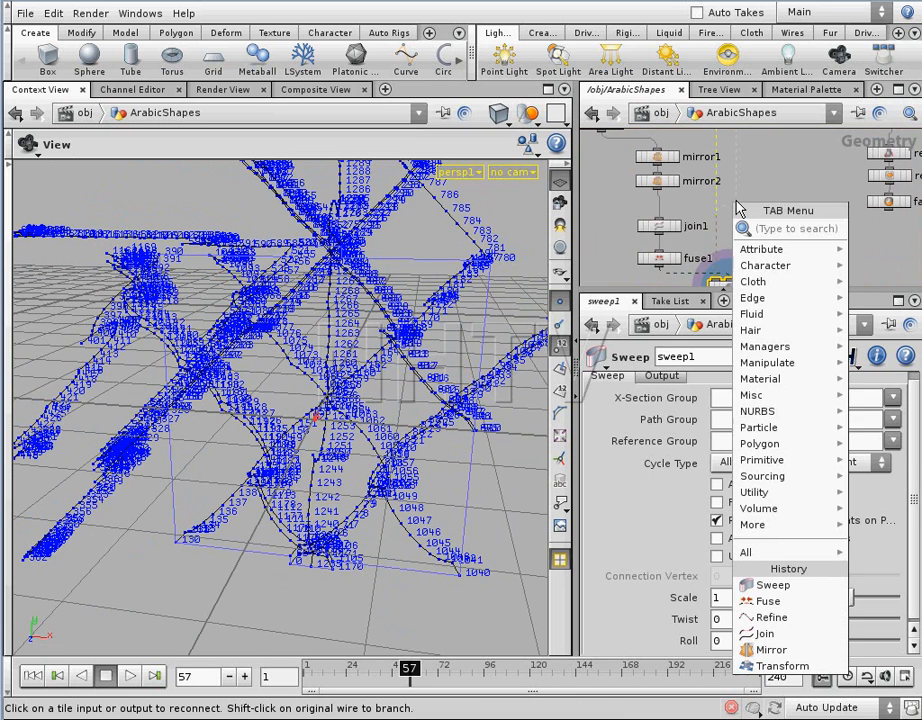
{"action": "type", "text": "tr"}
{"action": "key", "text": "Down"}
{"action": "key", "text": "Down"}
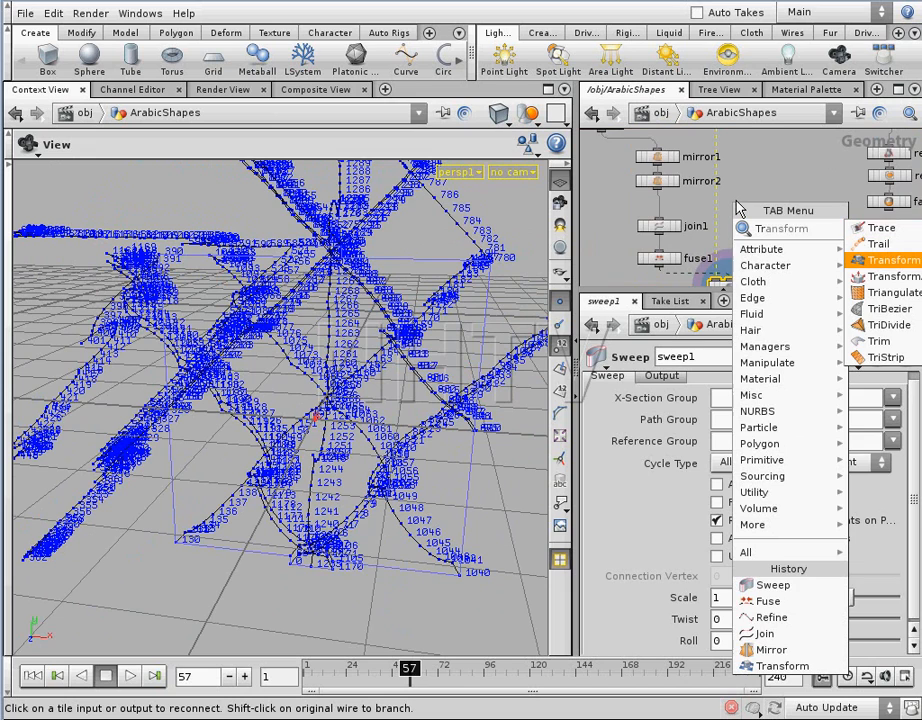
{"action": "key", "text": "Return"}
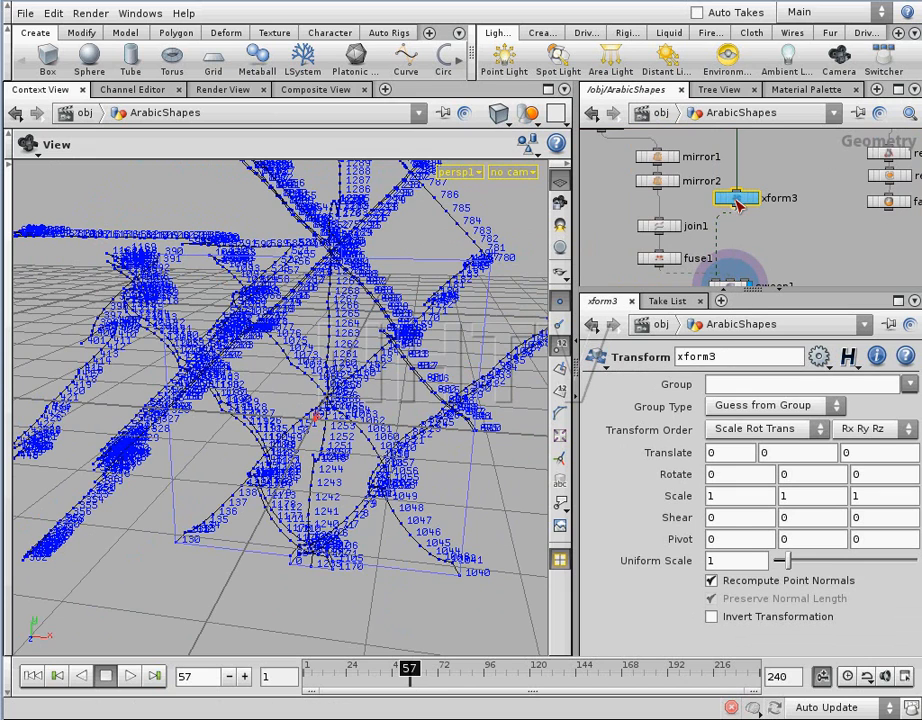
{"action": "left_click_drag", "start_coordinate": [788, 566], "coordinate": [773, 567]}
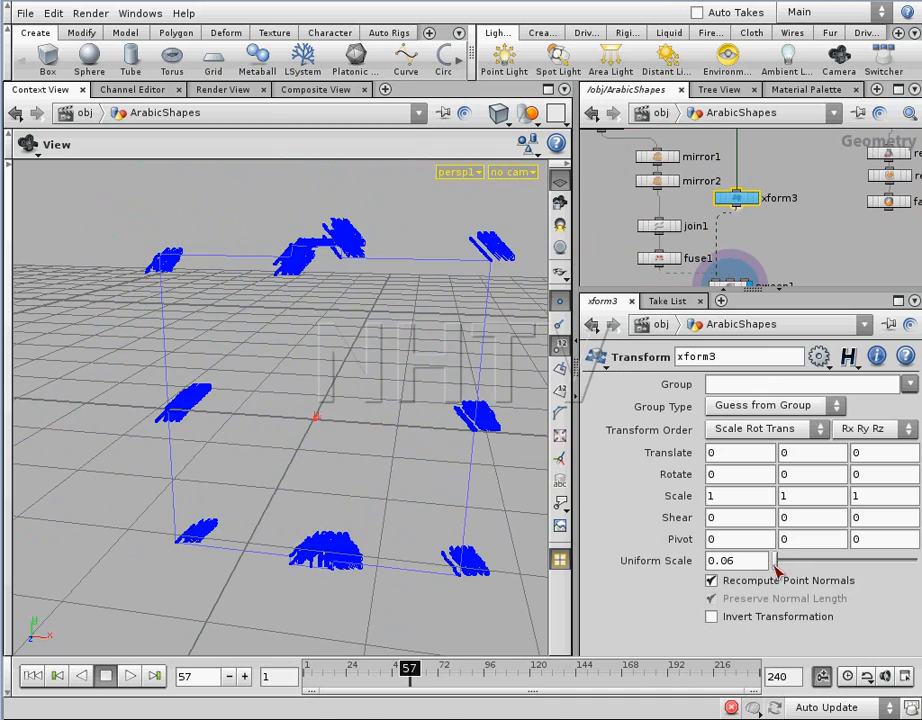
{"action": "left_click_drag", "start_coordinate": [400, 349], "coordinate": [195, 310]}
Insert a Transform node between fuse1 and sweep1, making room below fuse1 and aligning the new node under it.
{"action": "middle_click_drag", "start_coordinate": [782, 244], "coordinate": [817, 179]}
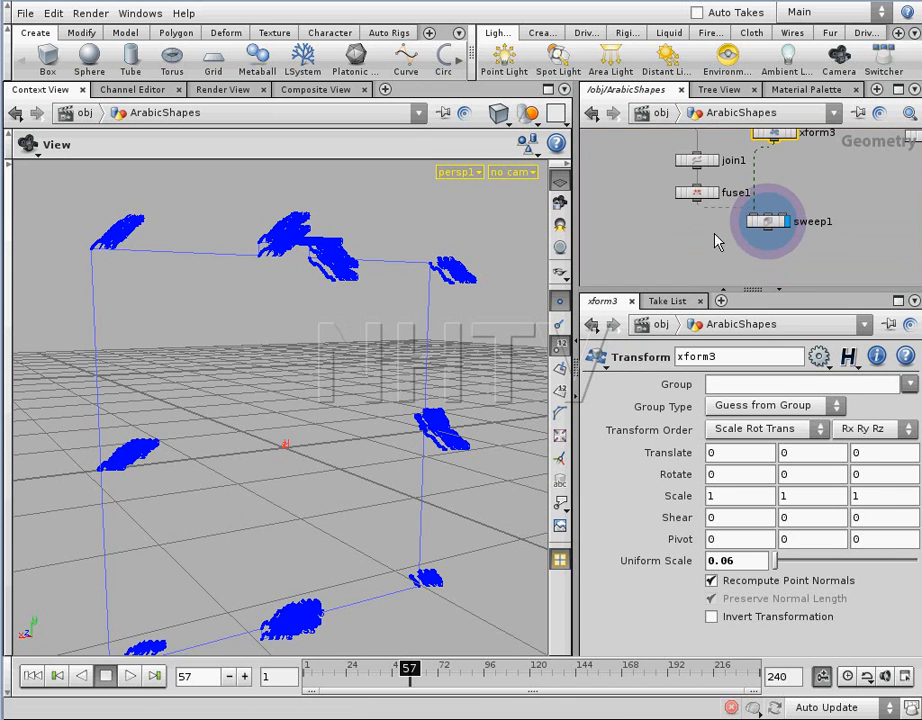
{"action": "middle_click_drag", "start_coordinate": [698, 243], "coordinate": [702, 248]}
{"action": "left_click_drag", "start_coordinate": [773, 227], "coordinate": [788, 260]}
{"action": "middle_click_drag", "start_coordinate": [665, 198], "coordinate": [676, 233]}
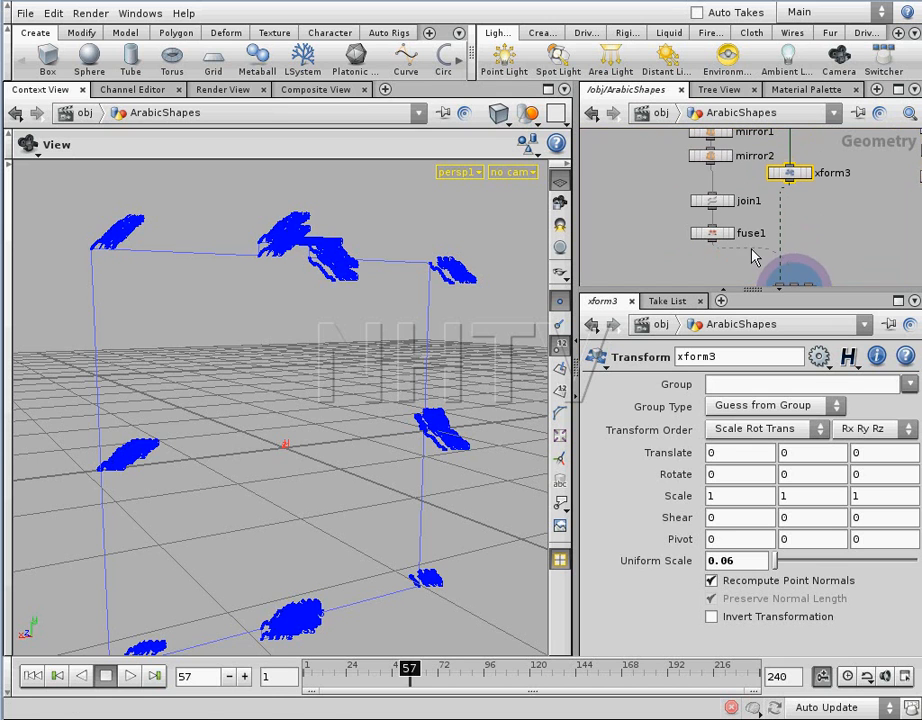
{"action": "left_click", "coordinate": [751, 249]}
{"action": "left_click", "coordinate": [727, 268]}
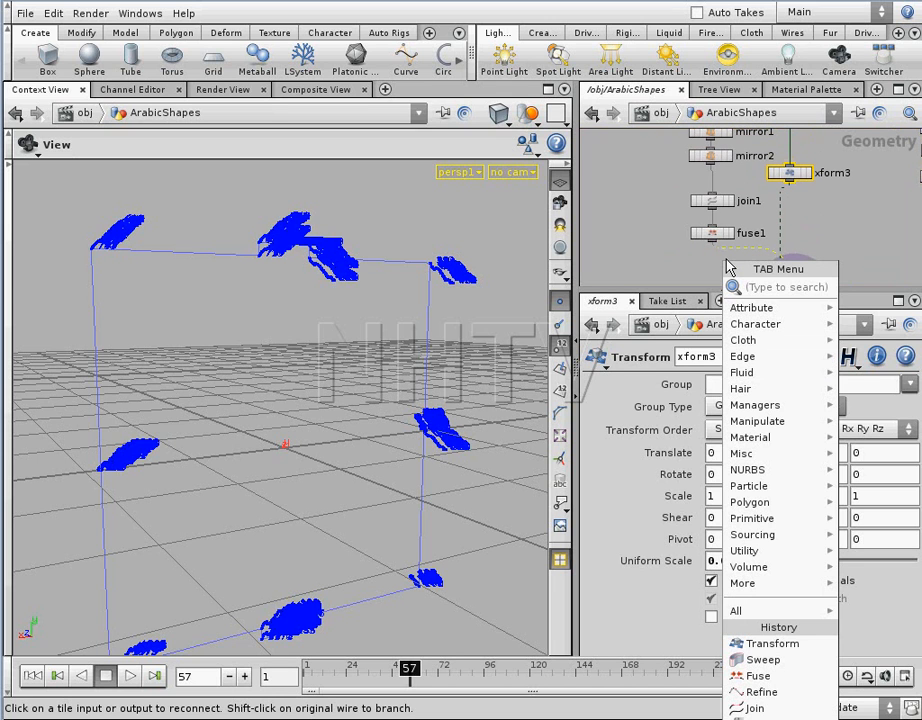
{"action": "type", "text": "tr"}
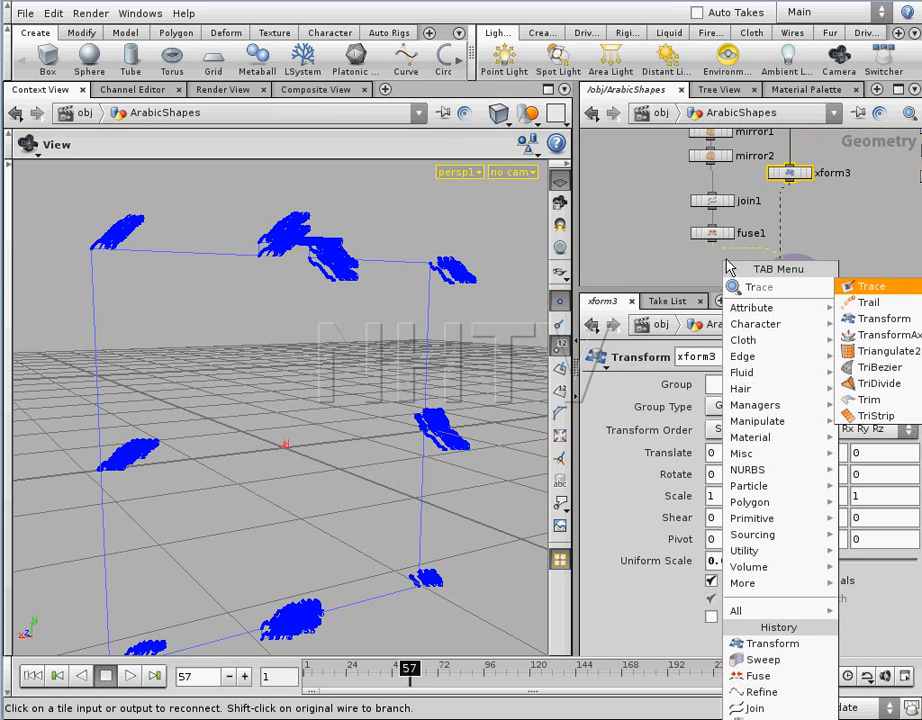
{"action": "type", "text": "an"}
{"action": "key", "text": "Return"}
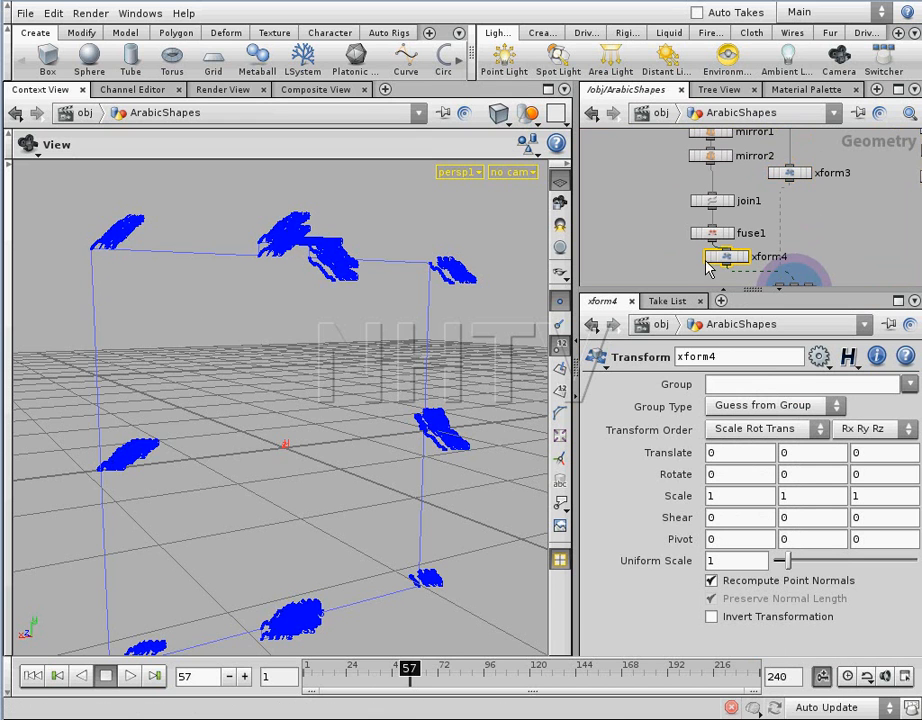
{"action": "left_click_drag", "start_coordinate": [722, 263], "coordinate": [710, 271]}
Check the orientation of the fuse1 outline, set xform4's X rotation to 90, and display sweep1 again.
{"action": "left_click", "coordinate": [732, 235]}
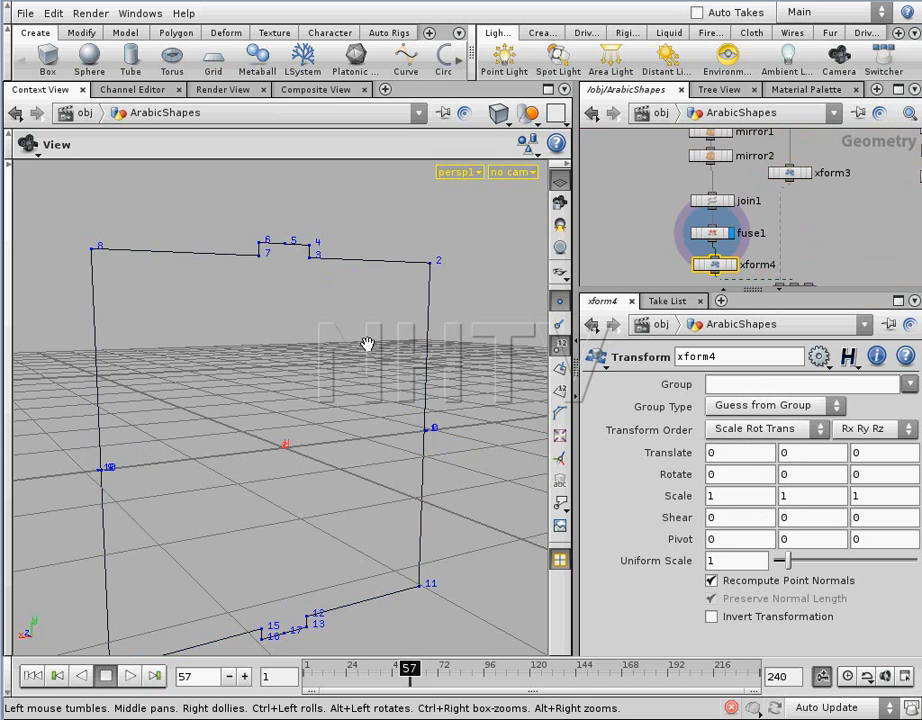
{"action": "left_click_drag", "start_coordinate": [285, 399], "coordinate": [426, 476]}
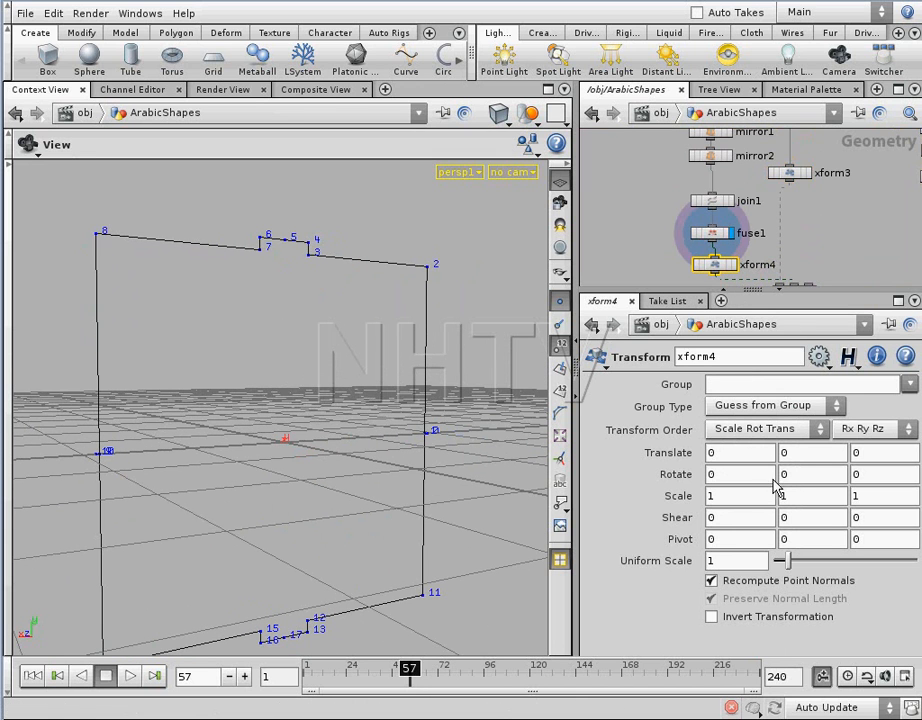
{"action": "left_click", "coordinate": [732, 476]}
{"action": "left_click", "coordinate": [735, 266]}
{"action": "middle_click_drag", "start_coordinate": [852, 239], "coordinate": [826, 194]}
{"action": "left_click", "coordinate": [786, 248]}
{"action": "left_click_drag", "start_coordinate": [453, 319], "coordinate": [140, 391]}
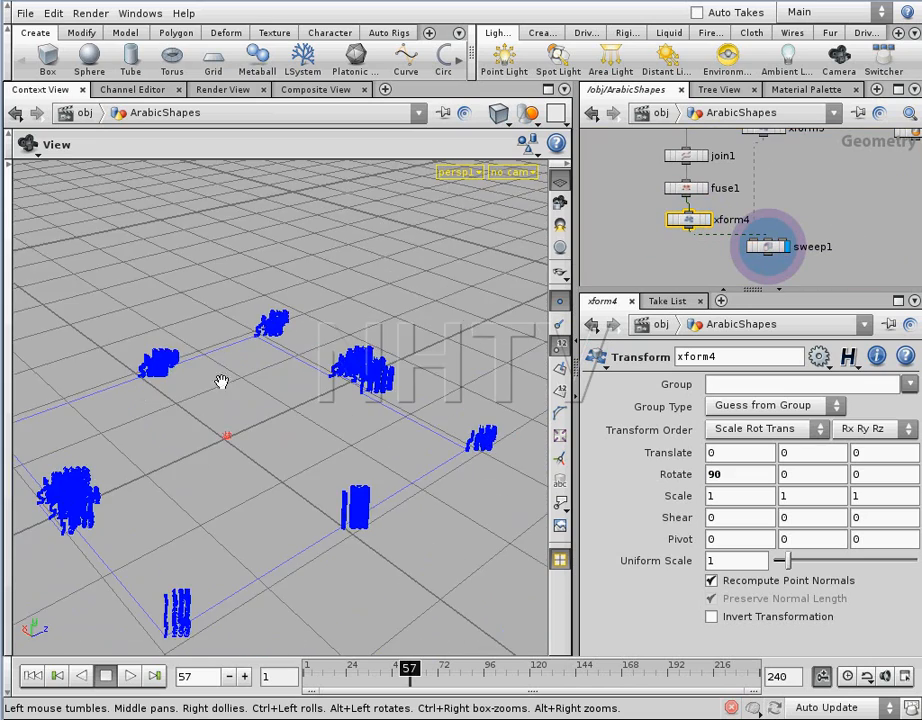
{"action": "left_click_drag", "start_coordinate": [288, 421], "coordinate": [282, 362]}
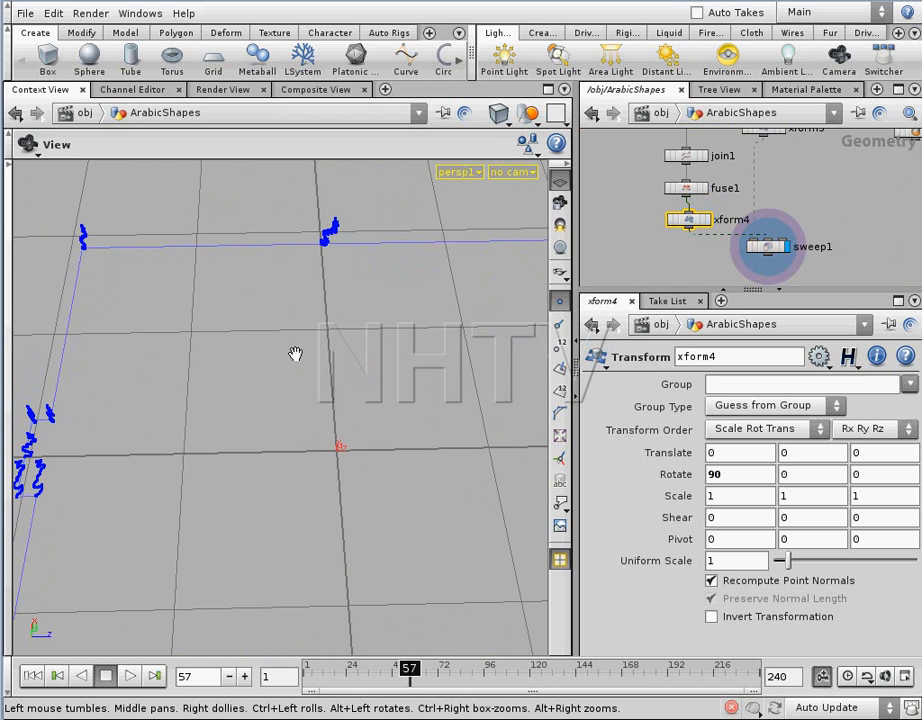
Display lsystem2 and change its Rule 1 to A=F(rand(t*b)*0.2)+B:0.3 so the turn follows the forward move.
{"action": "scroll", "coordinate": [790, 200], "scroll_direction": "up", "scroll_amount": 5}
{"action": "middle_click_drag", "start_coordinate": [817, 190], "coordinate": [809, 278]}
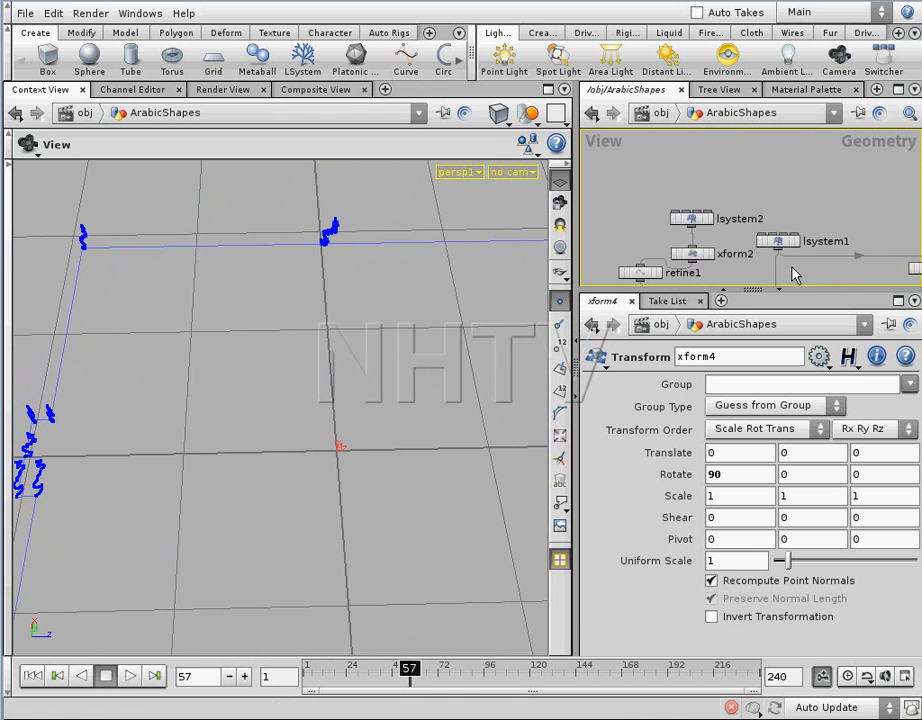
{"action": "middle_click_drag", "start_coordinate": [751, 222], "coordinate": [772, 202]}
{"action": "left_click", "coordinate": [740, 161]}
{"action": "left_click_drag", "start_coordinate": [285, 362], "coordinate": [231, 489]}
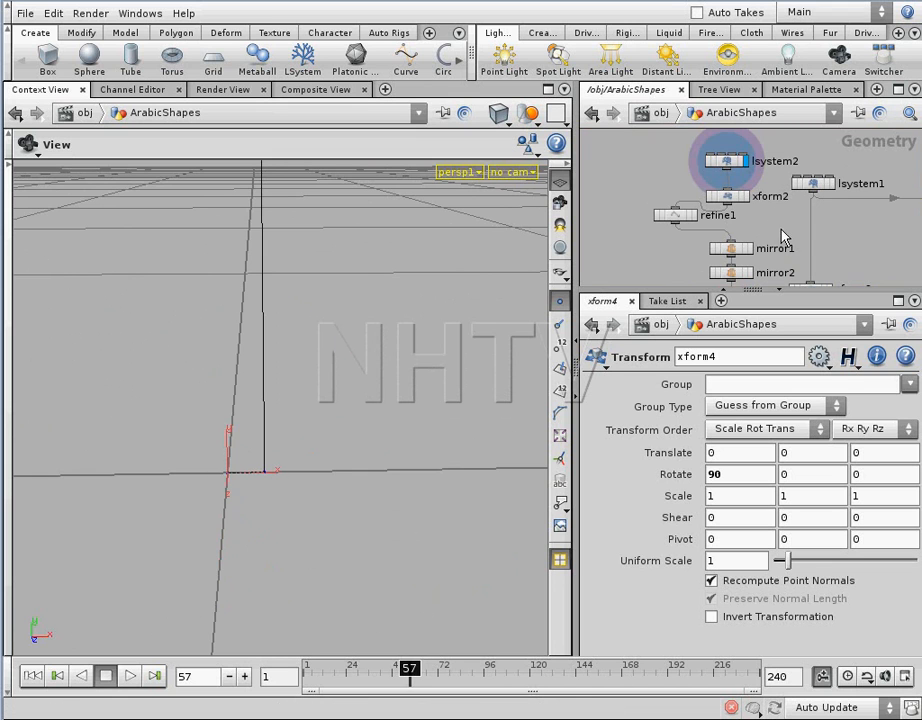
{"action": "left_click", "coordinate": [726, 161]}
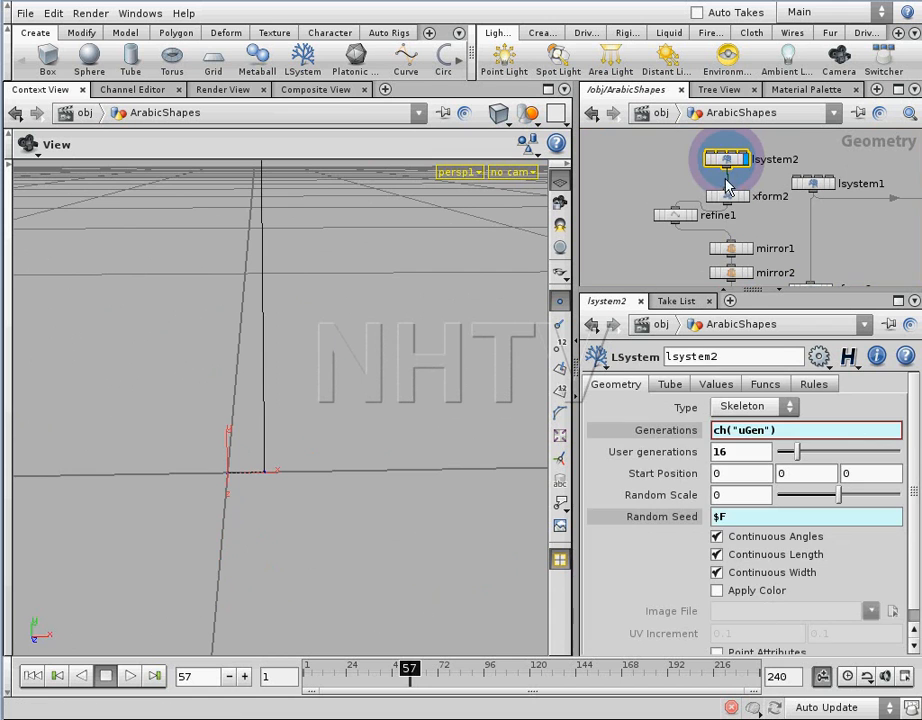
{"action": "left_click", "coordinate": [810, 385]}
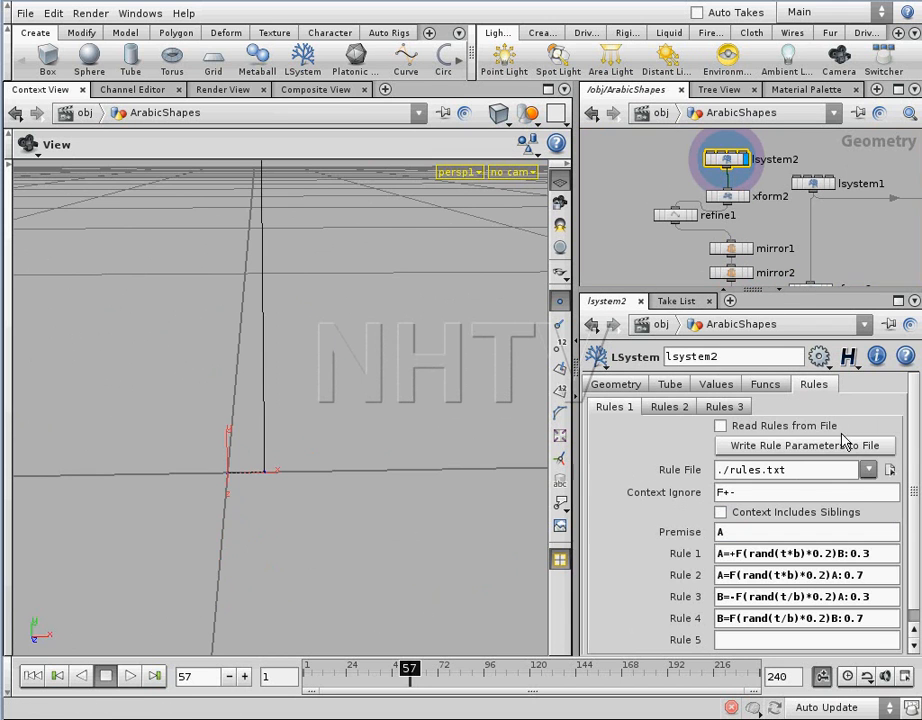
{"action": "left_click", "coordinate": [731, 556]}
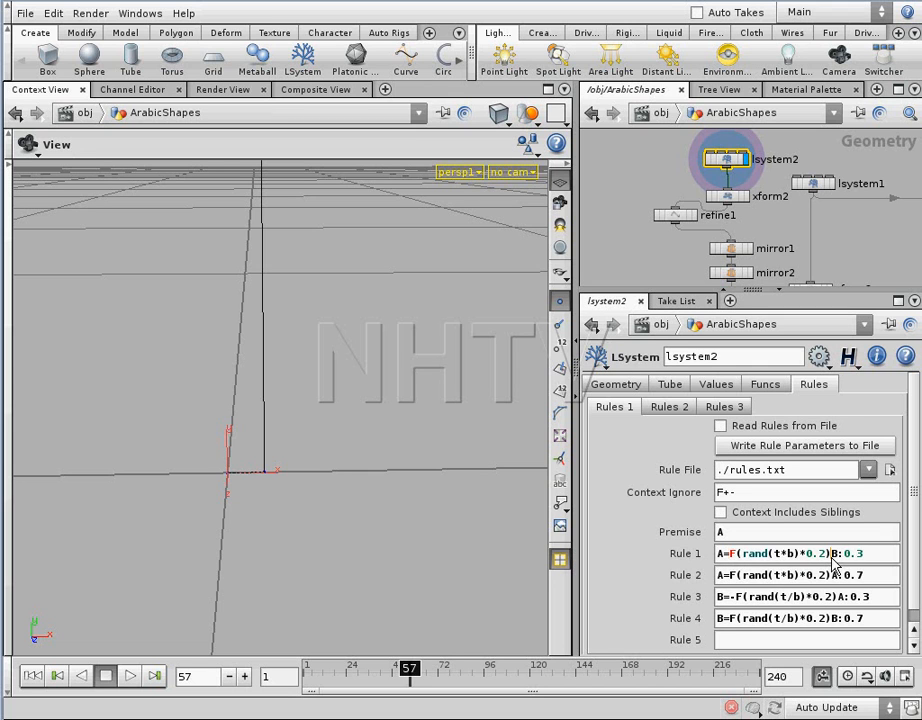
{"action": "type", "text": "+"}
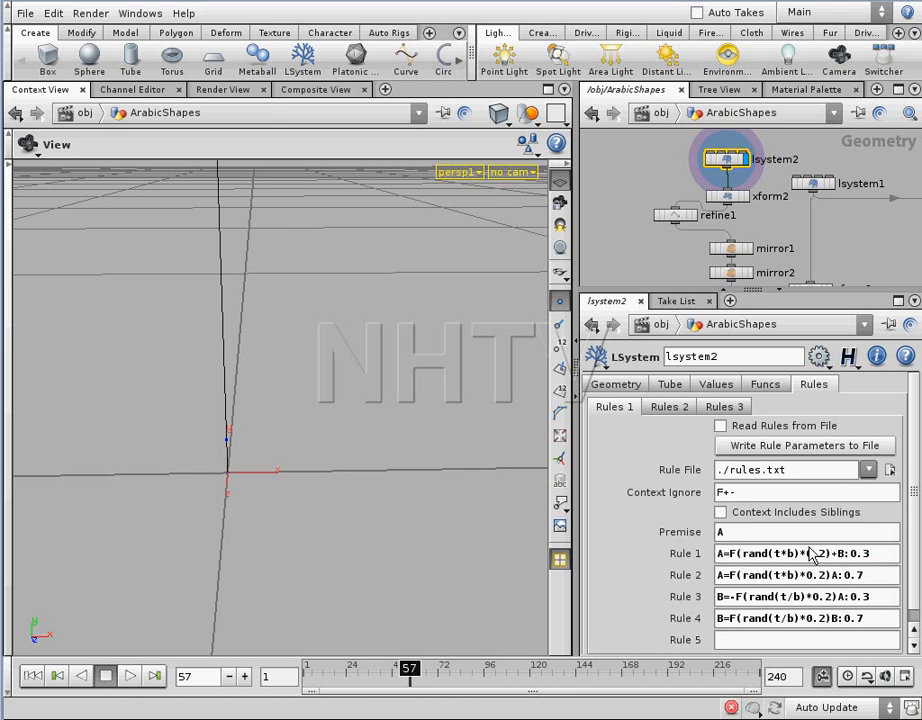
{"action": "left_click_drag", "start_coordinate": [313, 432], "coordinate": [445, 340]}
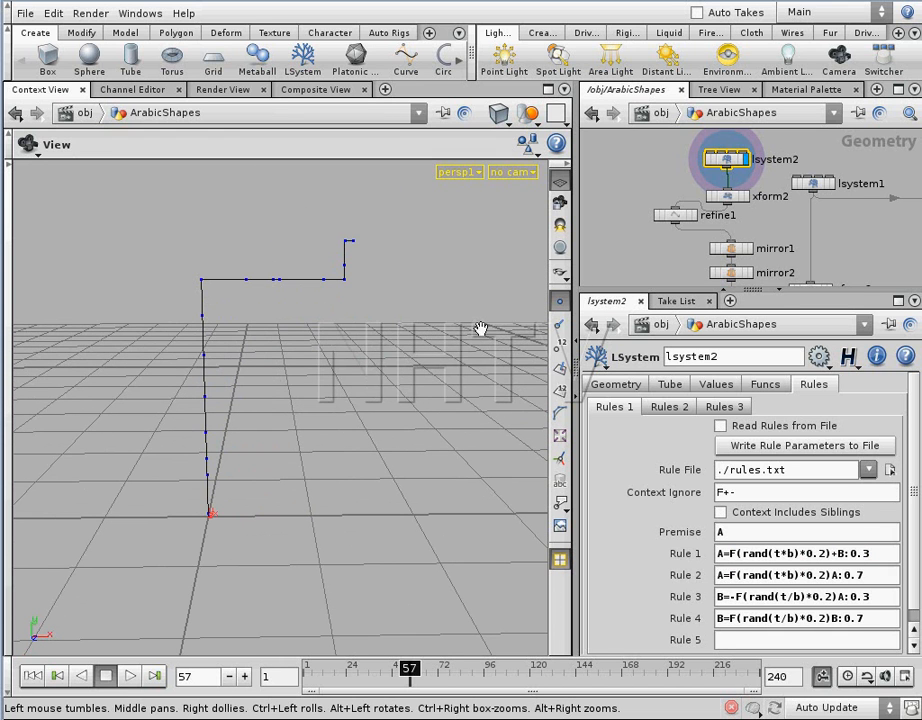
Display the sweep1 result and frame the whole outline with its profile copies.
{"action": "scroll", "coordinate": [690, 160], "scroll_direction": "down", "scroll_amount": 6}
{"action": "middle_click_drag", "start_coordinate": [677, 163], "coordinate": [660, 134]}
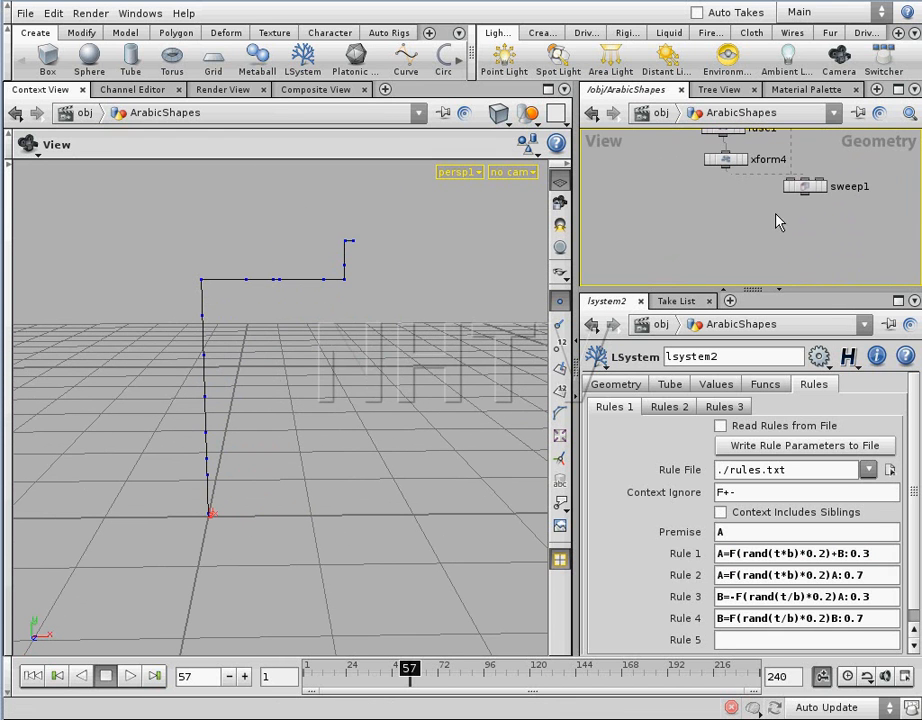
{"action": "left_click", "coordinate": [824, 190]}
{"action": "left_click_drag", "start_coordinate": [350, 389], "coordinate": [270, 387]}
{"action": "middle_click_drag", "start_coordinate": [270, 387], "coordinate": [338, 400]}
{"action": "right_click_drag", "start_coordinate": [280, 418], "coordinate": [370, 378]}
{"action": "mouse_move", "coordinate": [327, 395]}
{"action": "left_mouse_down"}
{"action": "mouse_move", "coordinate": [347, 385]}
{"action": "mouse_move", "coordinate": [335, 392]}
{"action": "left_mouse_up"}
Scrub the timeline to frame 52 and examine how the profiles sit around the new outline.
{"action": "left_click_drag", "start_coordinate": [411, 672], "coordinate": [405, 675]}
{"action": "left_click_drag", "start_coordinate": [321, 465], "coordinate": [421, 428]}
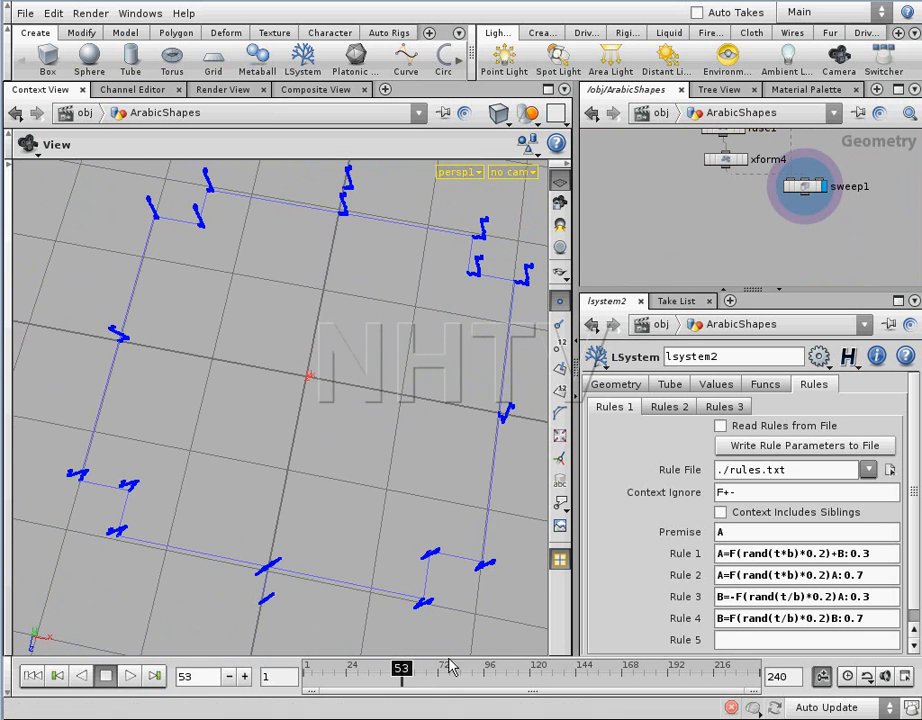
{"action": "left_click_drag", "start_coordinate": [422, 678], "coordinate": [403, 678]}
{"action": "left_click_drag", "start_coordinate": [420, 512], "coordinate": [362, 399]}
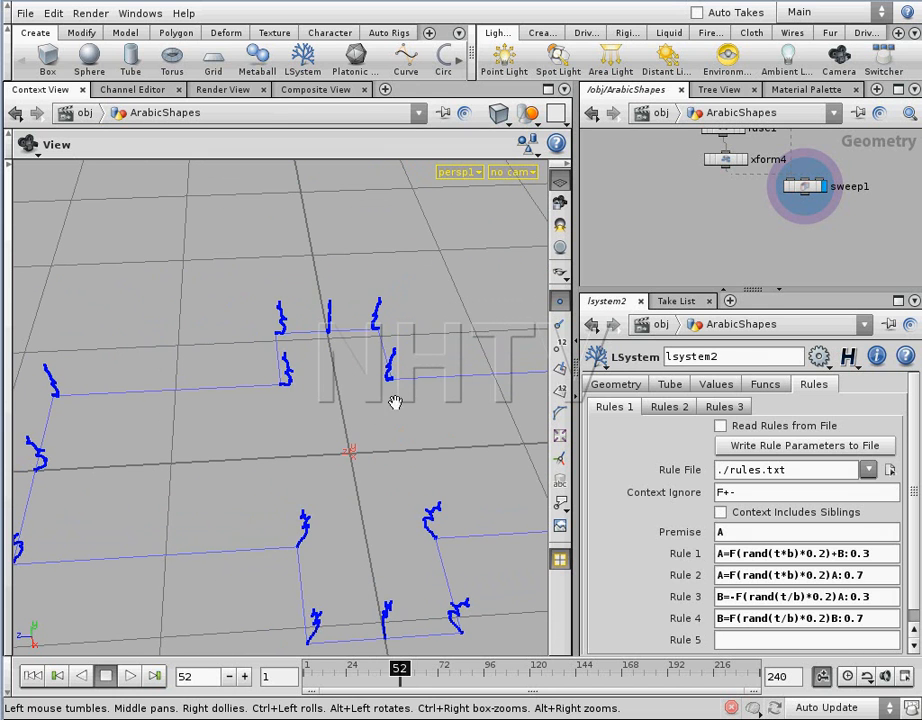
Set sweep1's Skin Output to Skin with Auto Closure and examine the skinned profile walls.
{"action": "left_click", "coordinate": [802, 186]}
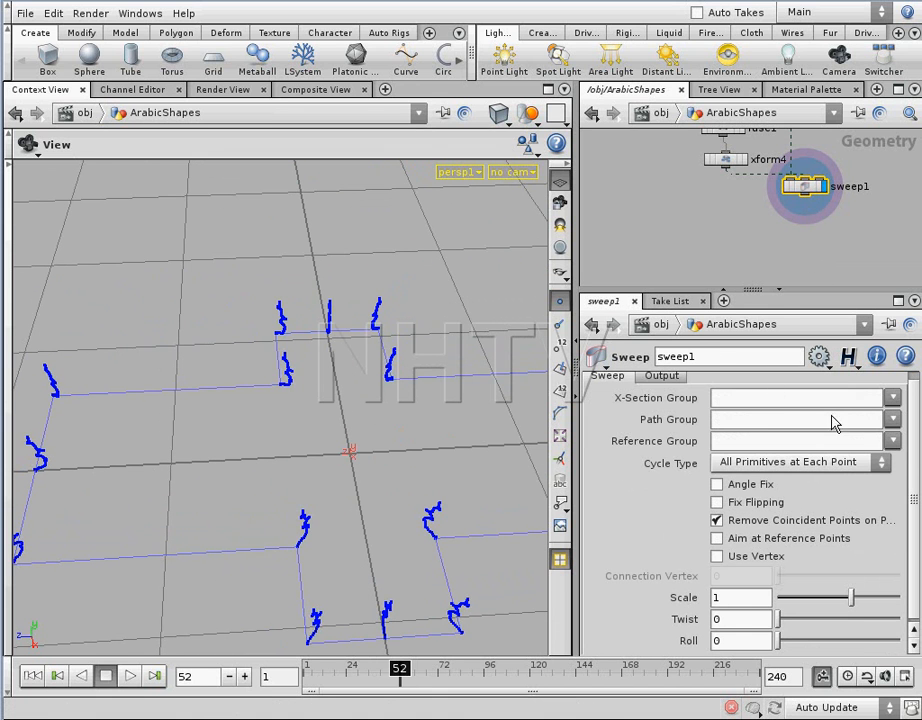
{"action": "left_click", "coordinate": [662, 385]}
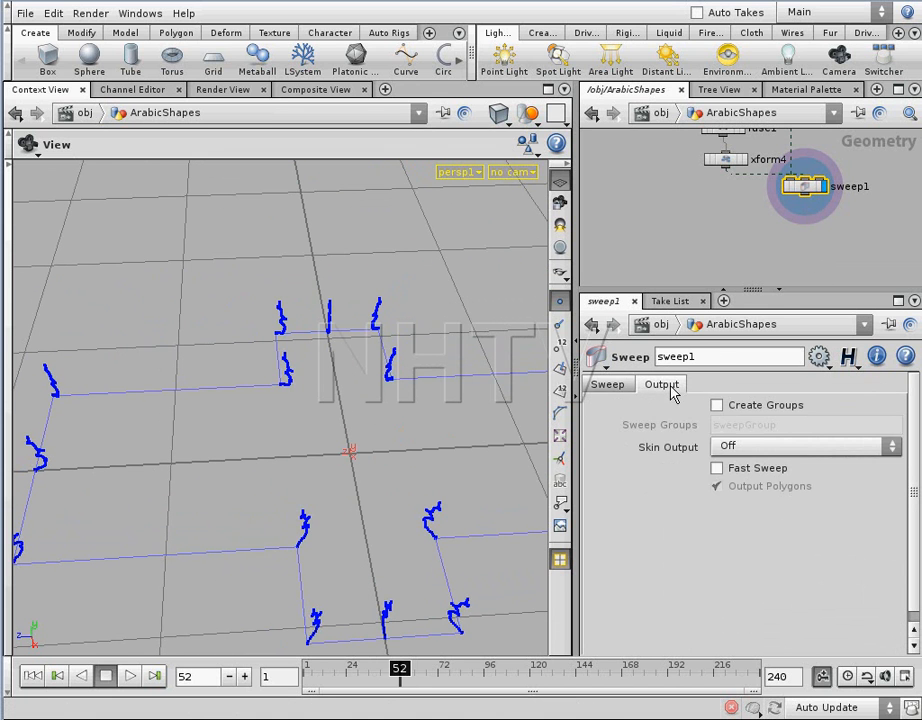
{"action": "left_click", "coordinate": [751, 450]}
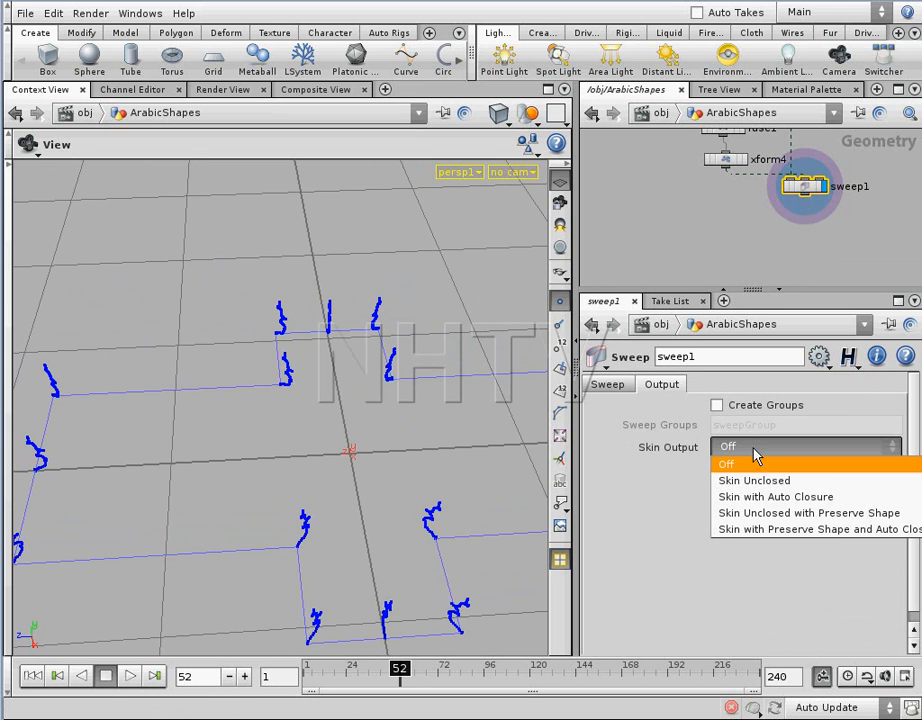
{"action": "left_click", "coordinate": [787, 498]}
{"action": "left_click_drag", "start_coordinate": [434, 504], "coordinate": [373, 494]}
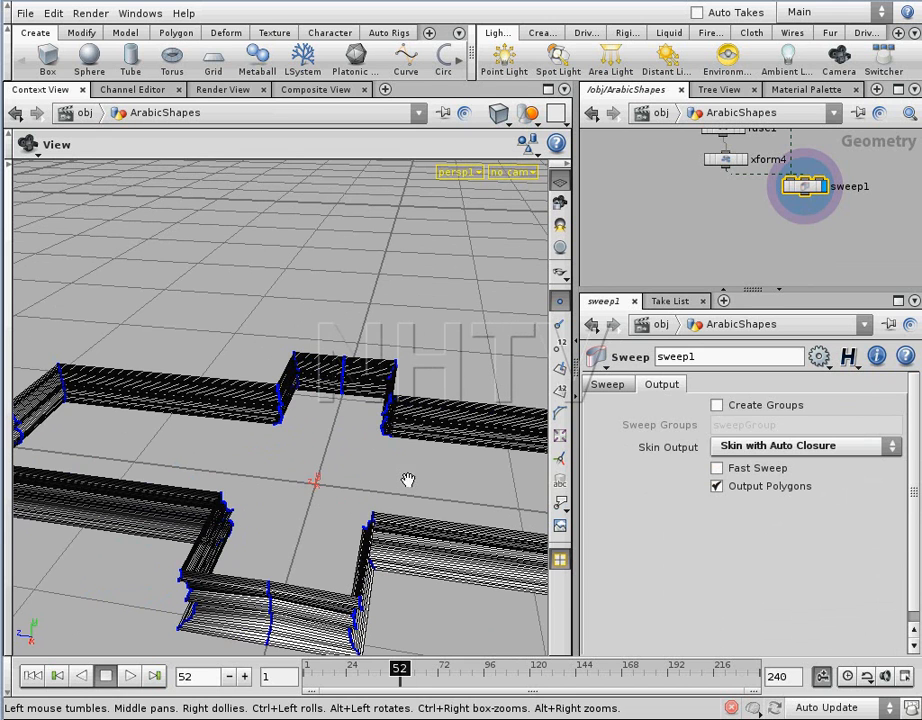
Display xform4 with point numbers turned on and examine the point order around the outline from above.
{"action": "left_click", "coordinate": [743, 165]}
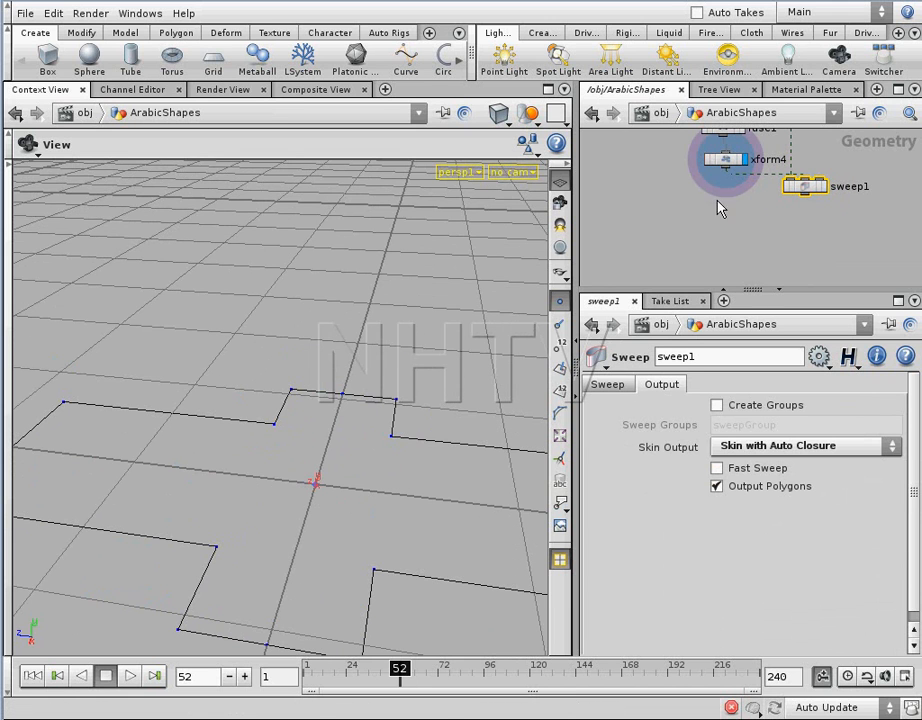
{"action": "left_click", "coordinate": [560, 343]}
{"action": "left_click_drag", "start_coordinate": [292, 383], "coordinate": [345, 404]}
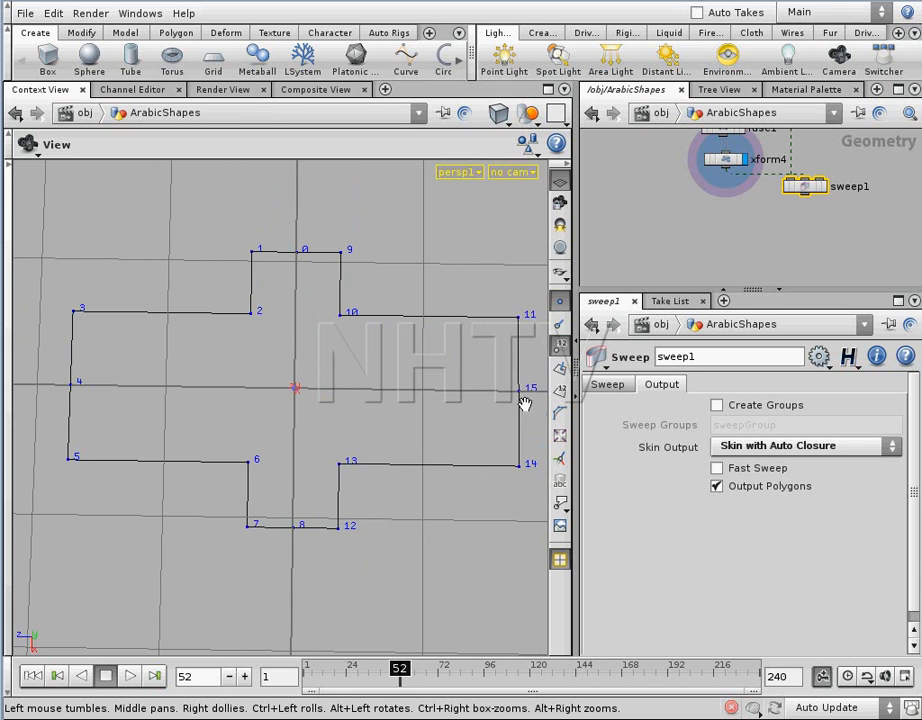
Add an Add node fed by xform4 and display its result.
{"action": "mouse_move", "coordinate": [716, 219]}
{"action": "middle_mouse_down"}
{"action": "mouse_move", "coordinate": [740, 254]}
{"action": "mouse_move", "coordinate": [724, 230]}
{"action": "middle_mouse_up"}
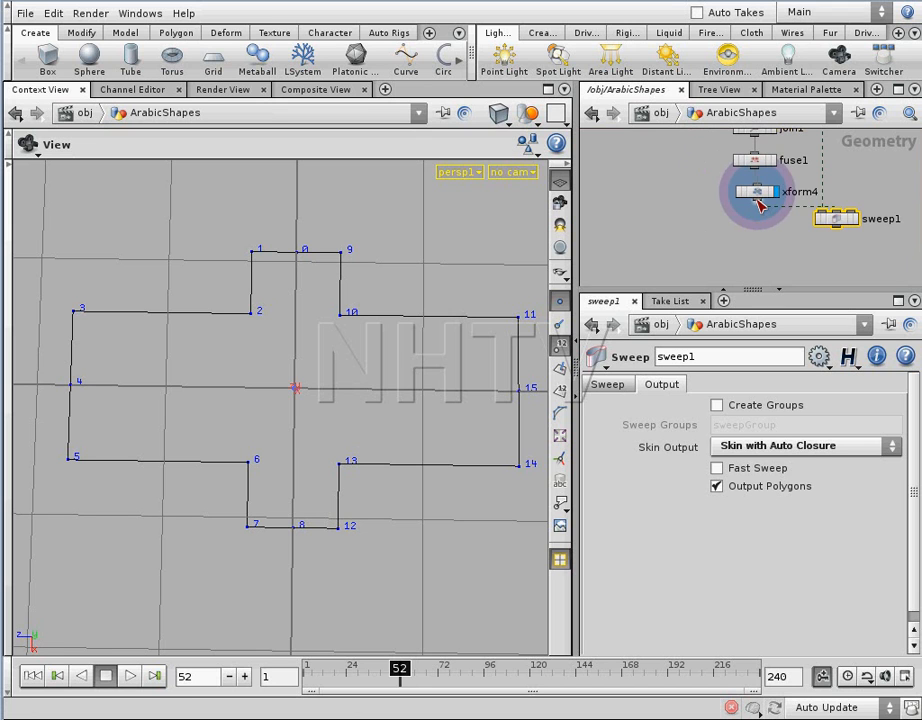
{"action": "key", "text": "Tab"}
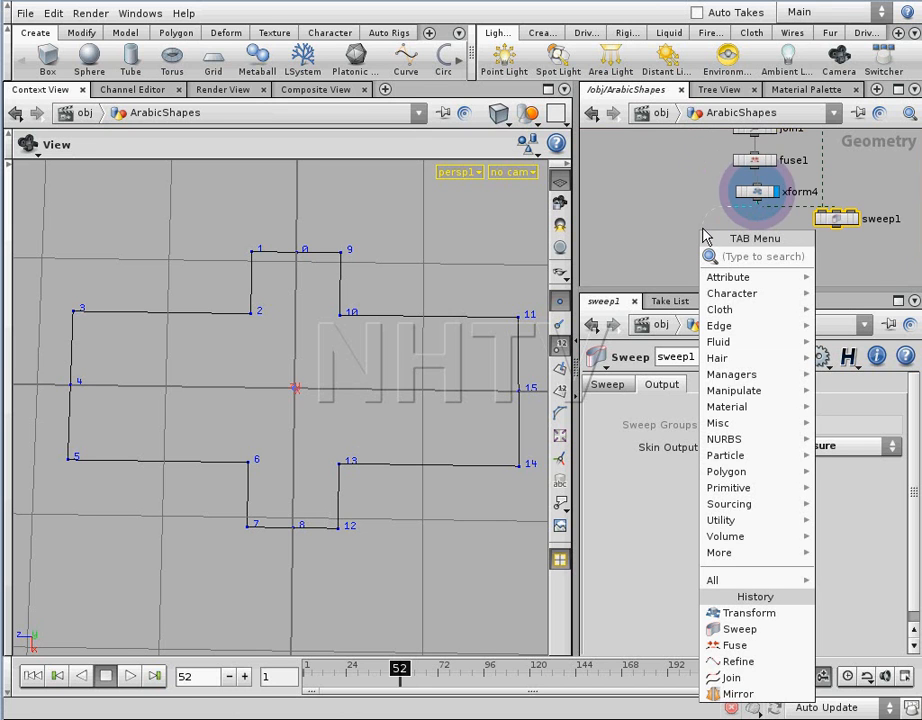
{"action": "type", "text": "Add"}
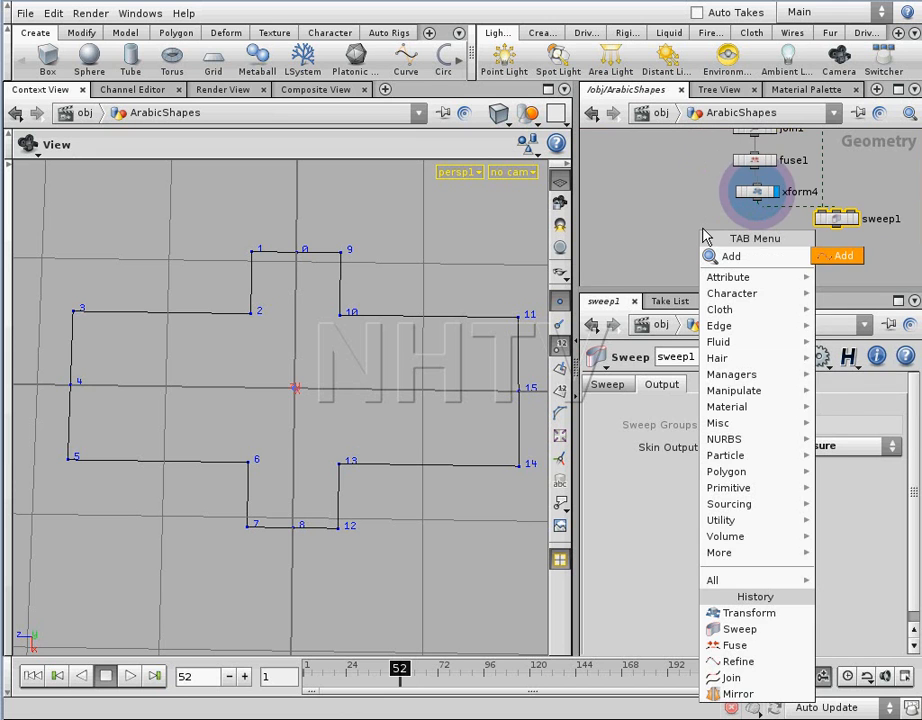
{"action": "key", "text": "Return"}
{"action": "left_click", "coordinate": [706, 230]}
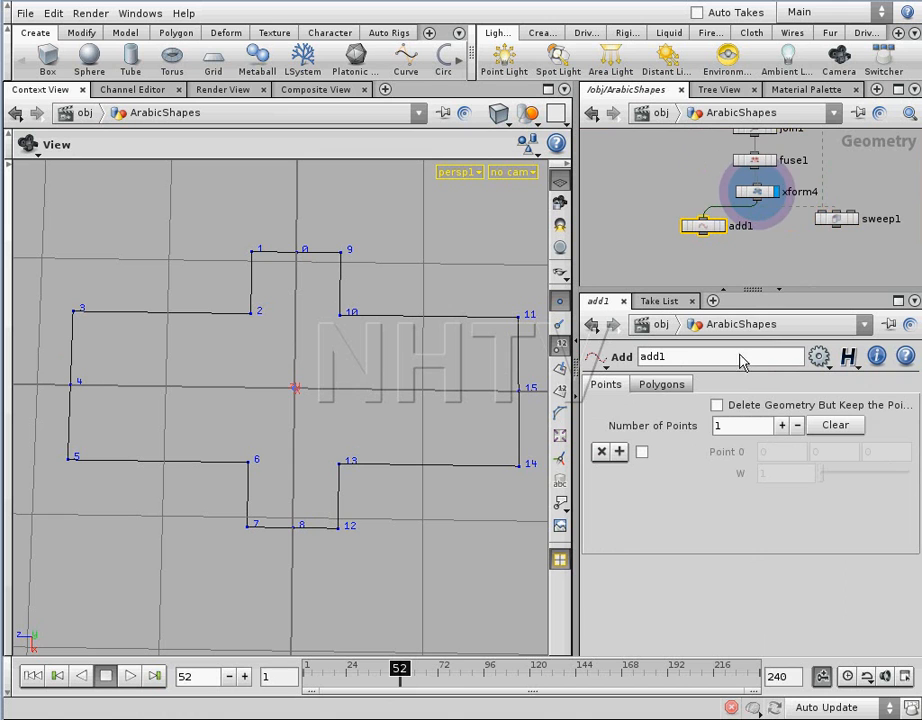
{"action": "left_click", "coordinate": [716, 226]}
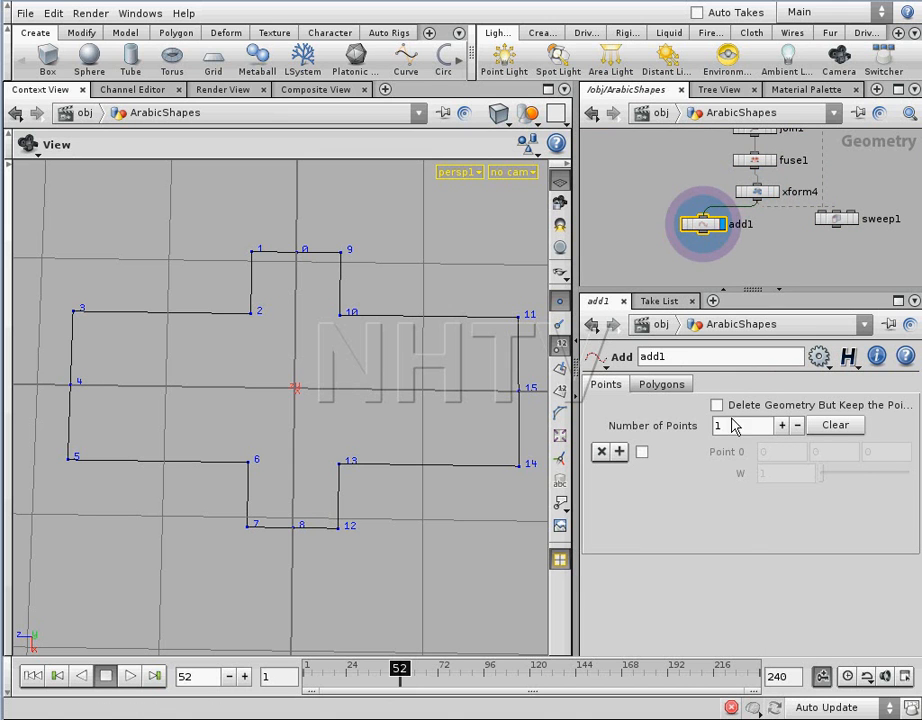
Set add1 to delete the geometry but keep the points, and build a polygon By Group from all points.
{"action": "left_click", "coordinate": [716, 405]}
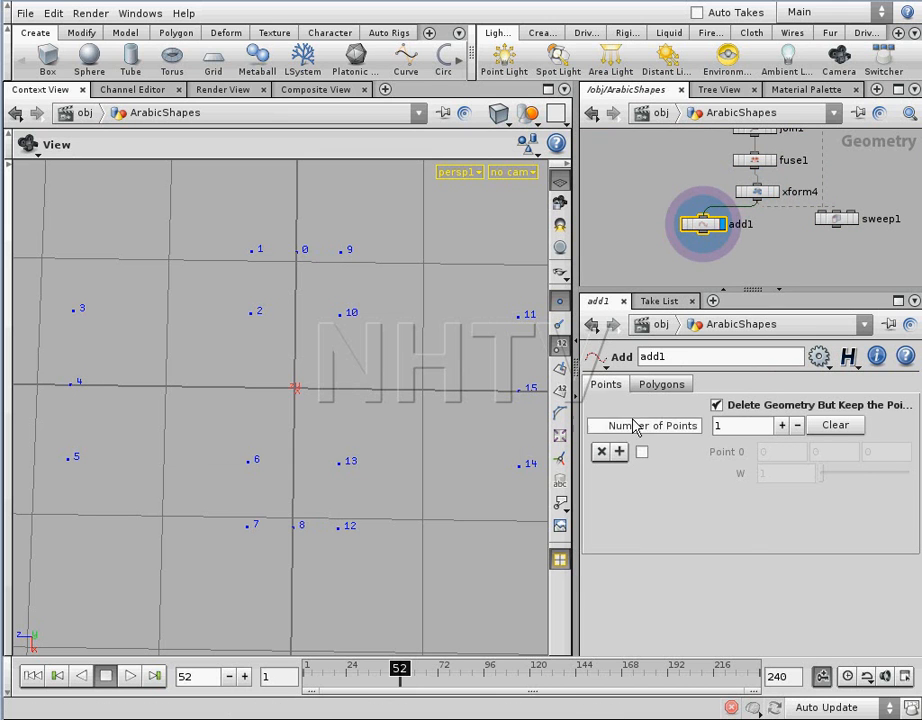
{"action": "left_click", "coordinate": [662, 384]}
{"action": "left_click", "coordinate": [695, 428]}
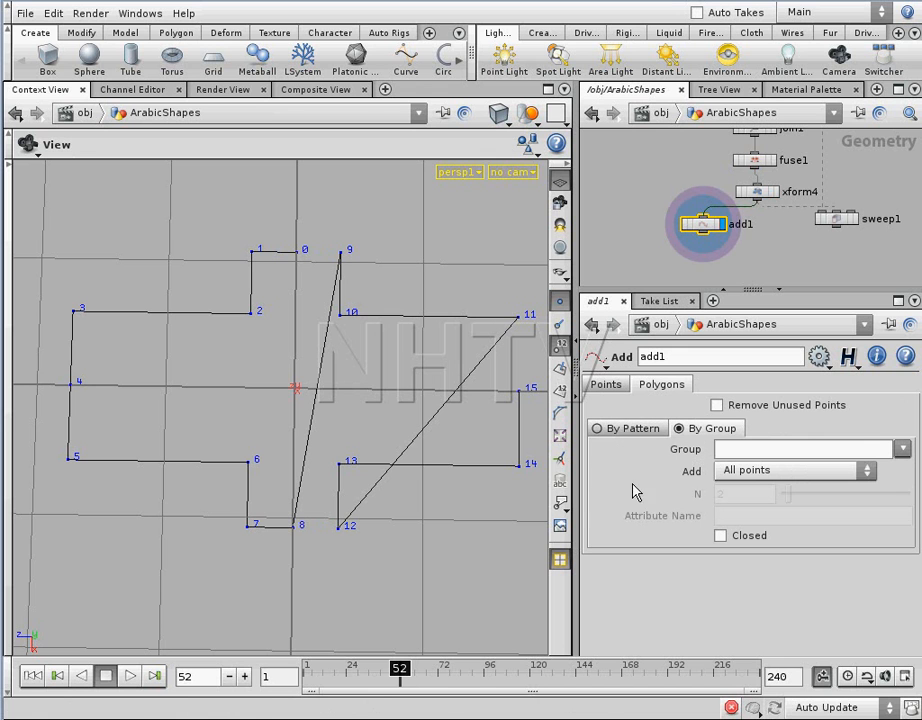
Try the Closed option on add1's polygon and examine the order in which the points are connected.
{"action": "mouse_move", "coordinate": [370, 410]}
{"action": "middle_mouse_down"}
{"action": "mouse_move", "coordinate": [356, 422]}
{"action": "mouse_move", "coordinate": [369, 407]}
{"action": "middle_mouse_up"}
{"action": "scroll", "coordinate": [381, 412], "scroll_direction": "down", "scroll_amount": 2}
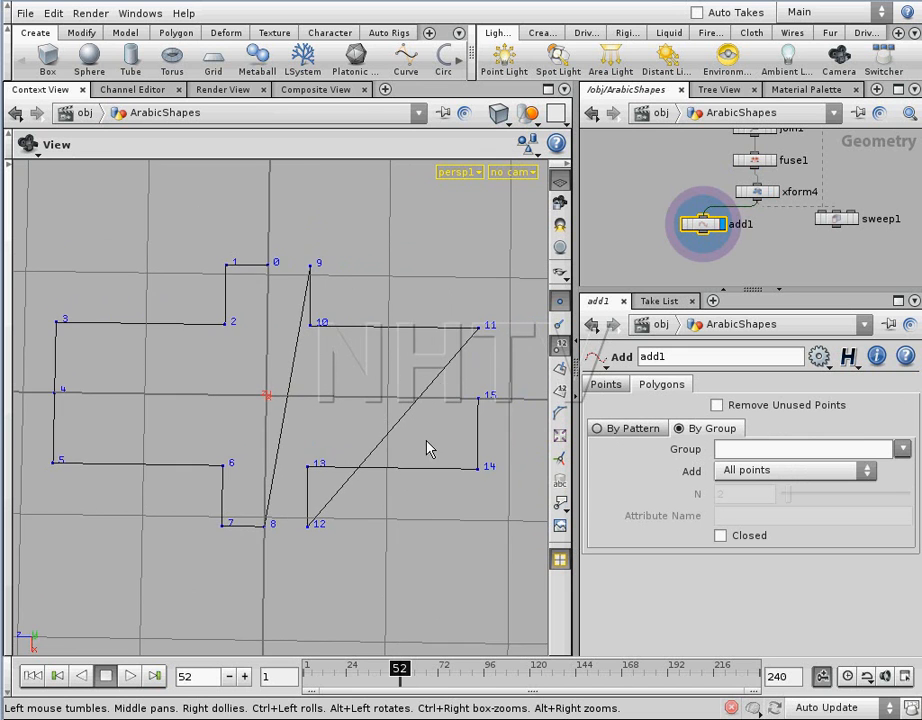
{"action": "left_click", "coordinate": [720, 537]}
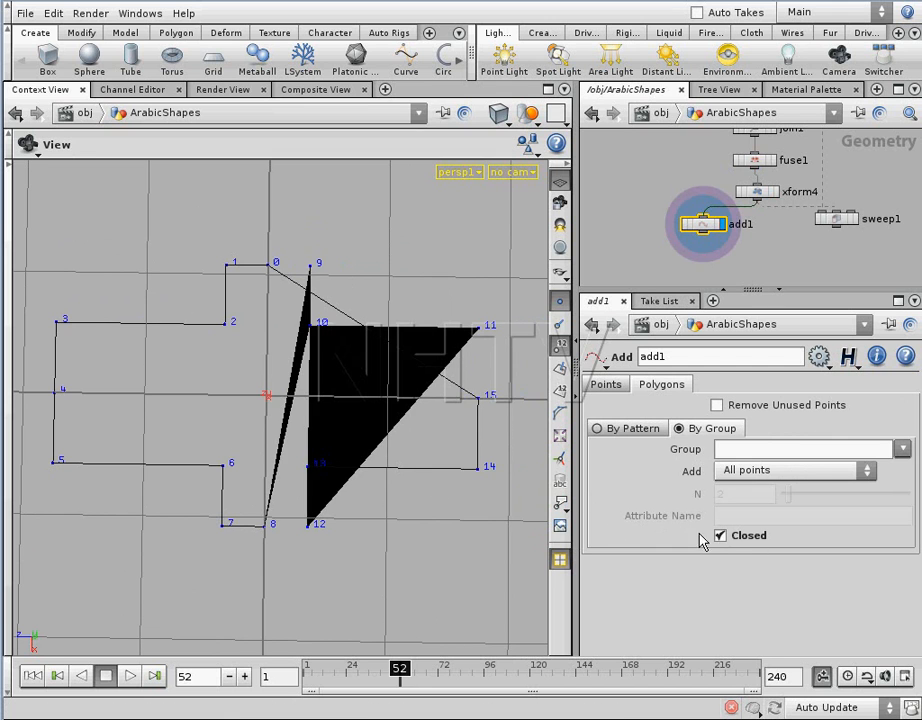
{"action": "left_click", "coordinate": [719, 537]}
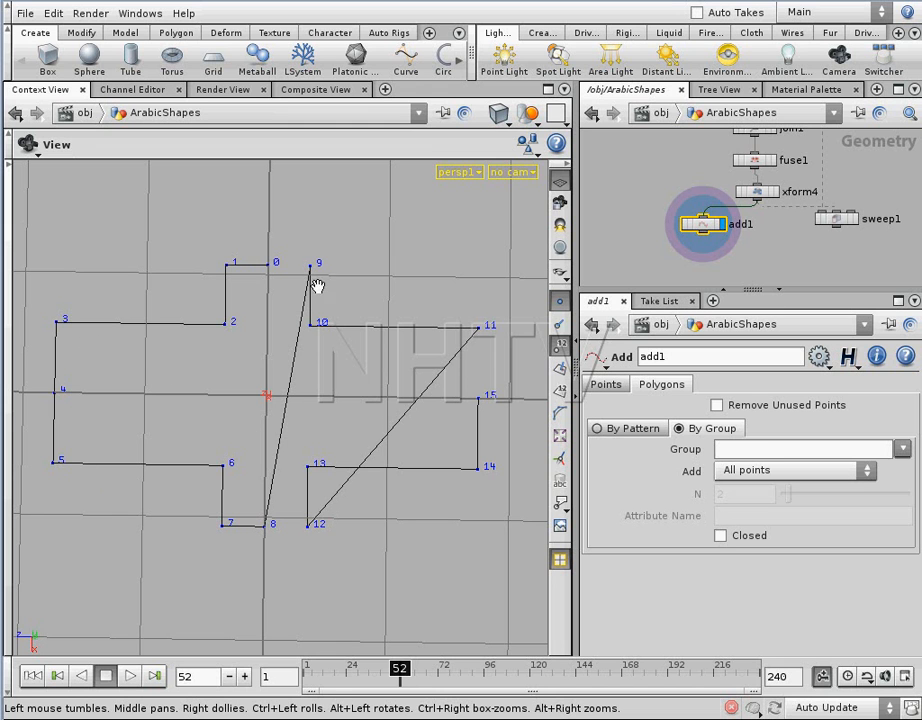
{"action": "left_click_drag", "start_coordinate": [405, 452], "coordinate": [381, 440]}
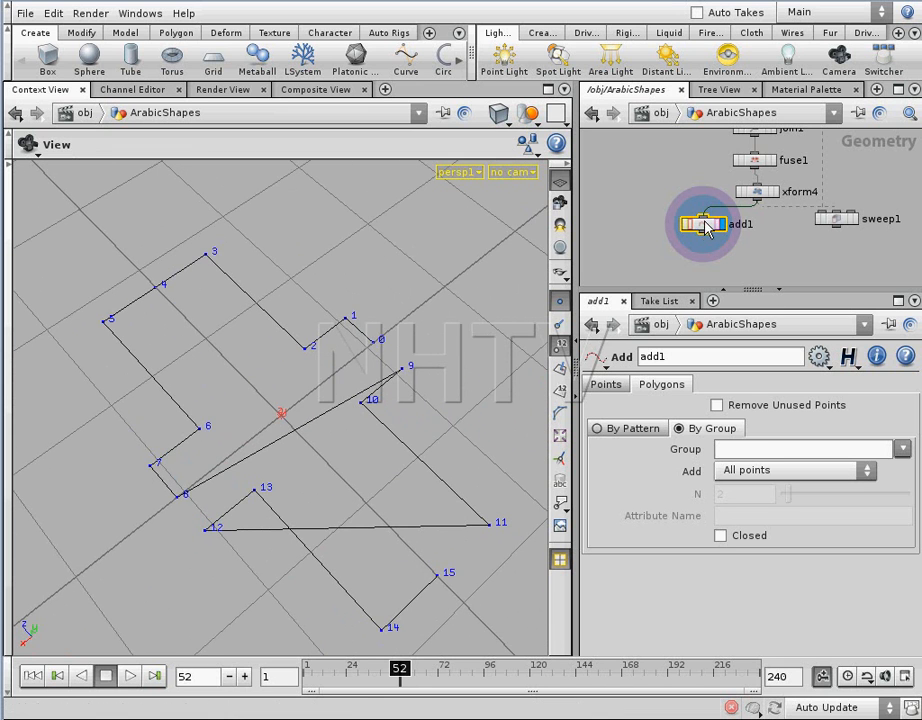
Insert a Sort node into the connection between xform4 and add1.
{"action": "left_click_drag", "start_coordinate": [722, 224], "coordinate": [694, 255]}
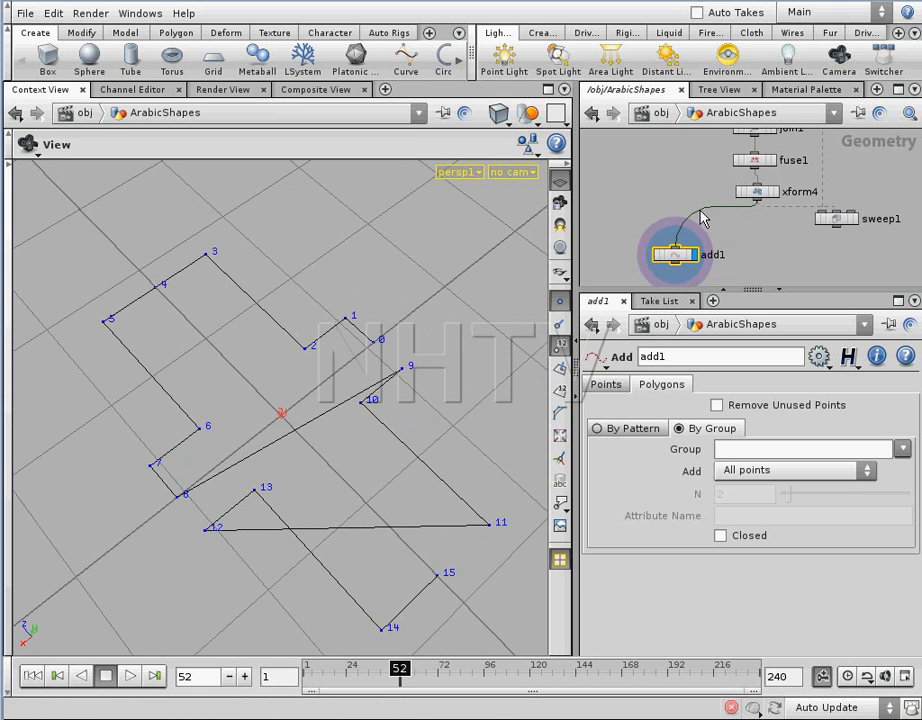
{"action": "key", "text": "Tab"}
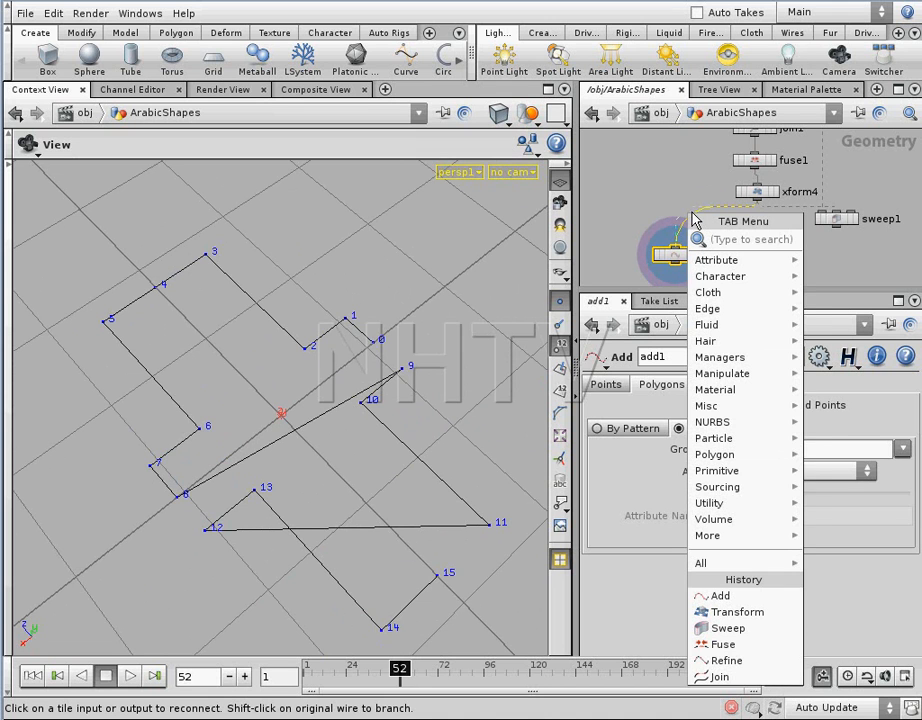
{"action": "type", "text": "sort"}
{"action": "key", "text": "Return"}
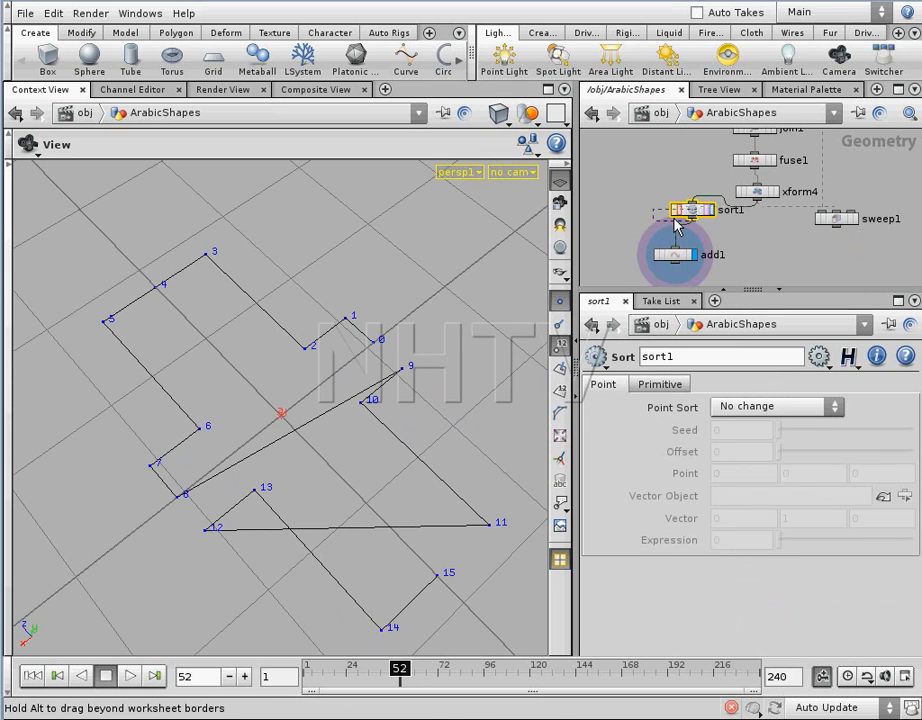
{"action": "left_click", "coordinate": [676, 214]}
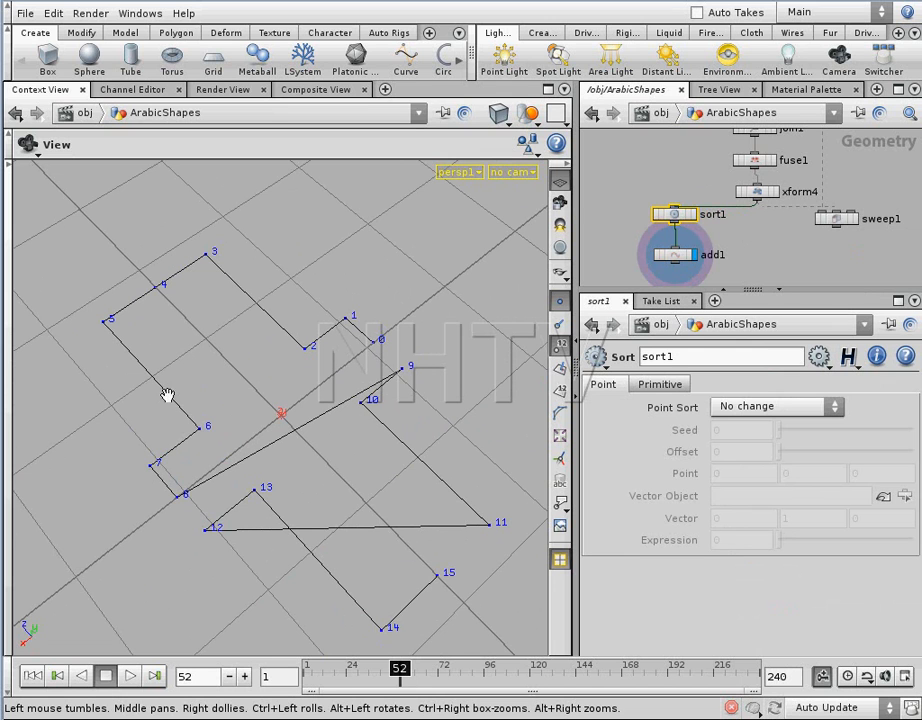
Try sort1's Point Sort options By x and By z and compare the resulting connection order.
{"action": "left_click", "coordinate": [752, 408]}
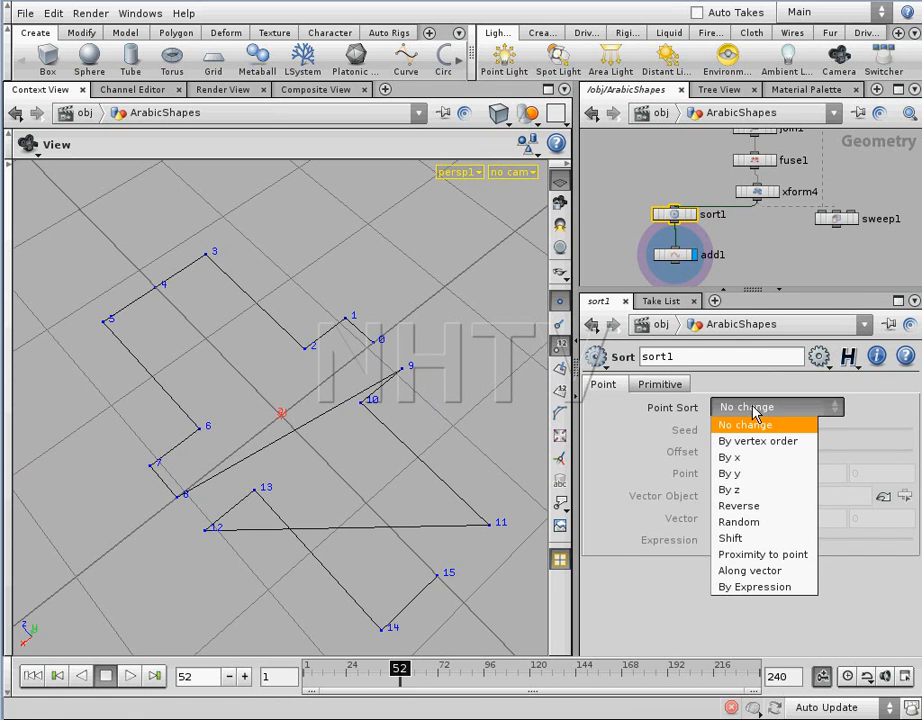
{"action": "left_click", "coordinate": [768, 458]}
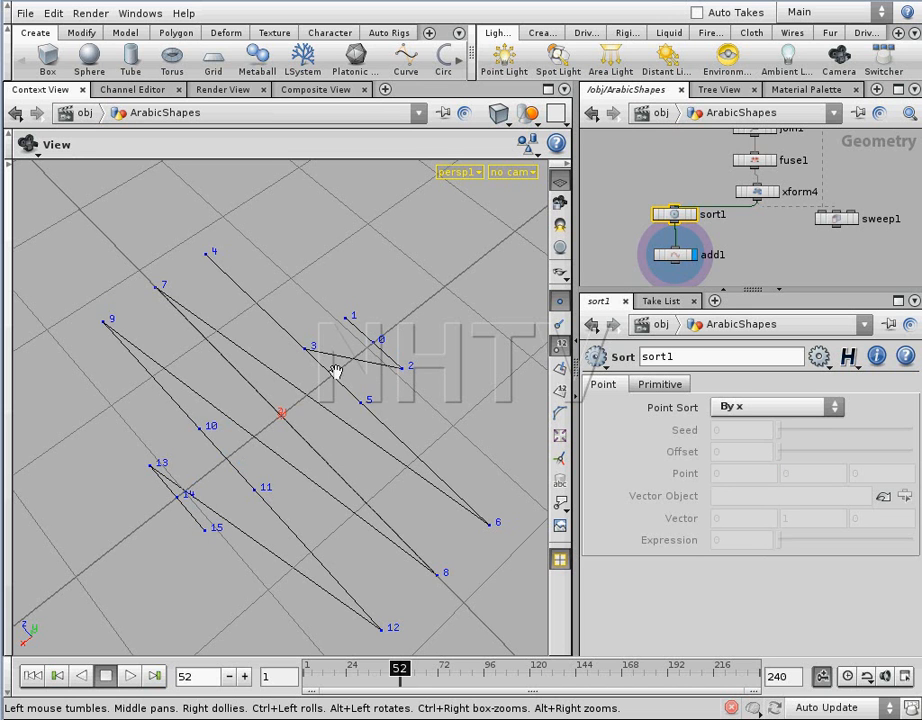
{"action": "left_click_drag", "start_coordinate": [144, 449], "coordinate": [294, 426]}
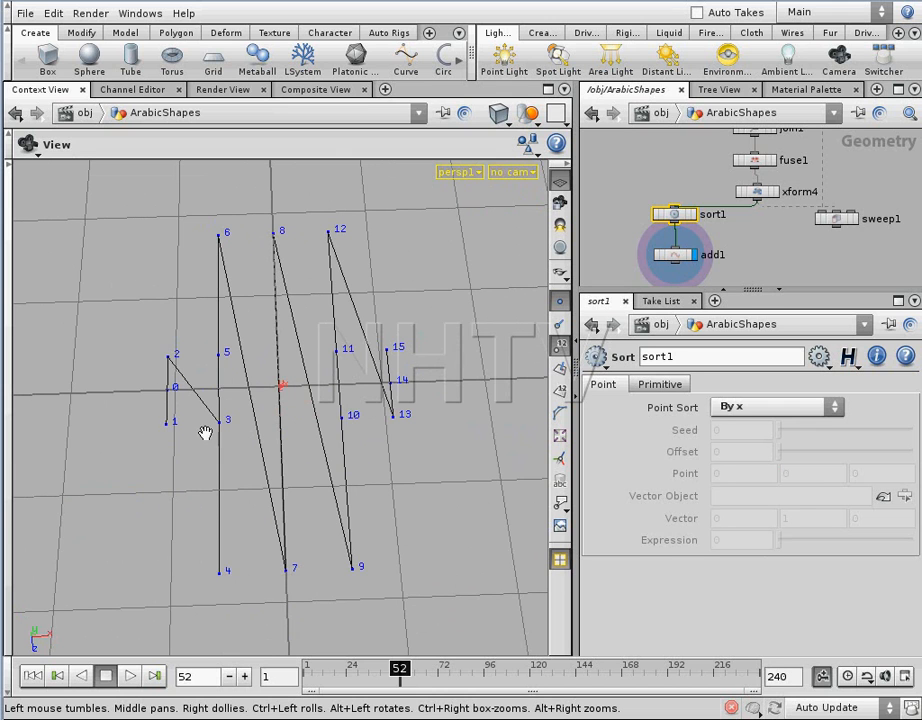
{"action": "left_click", "coordinate": [776, 406]}
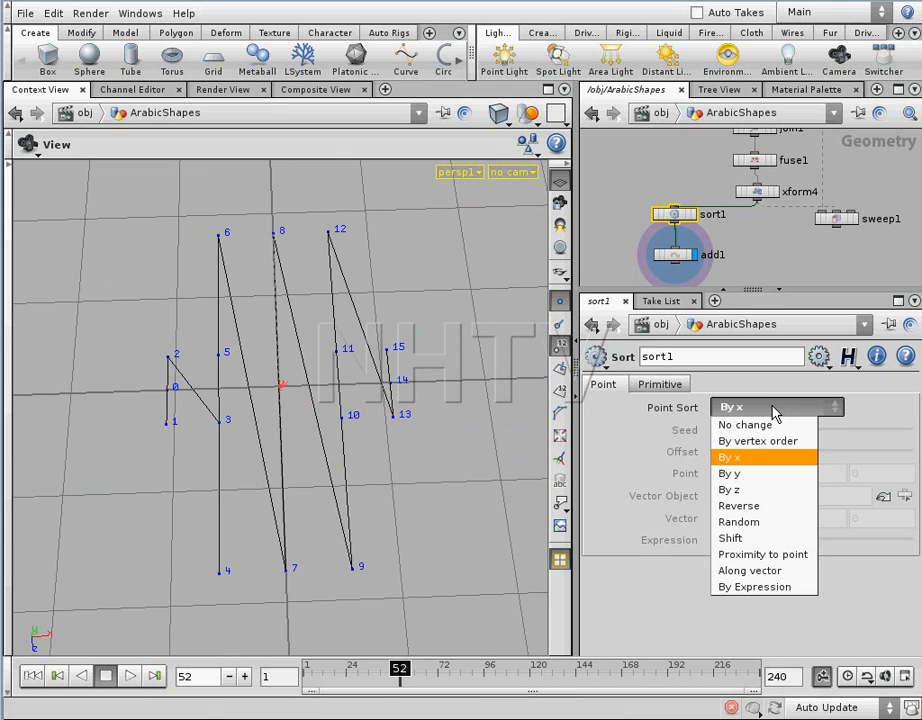
{"action": "left_click", "coordinate": [750, 490]}
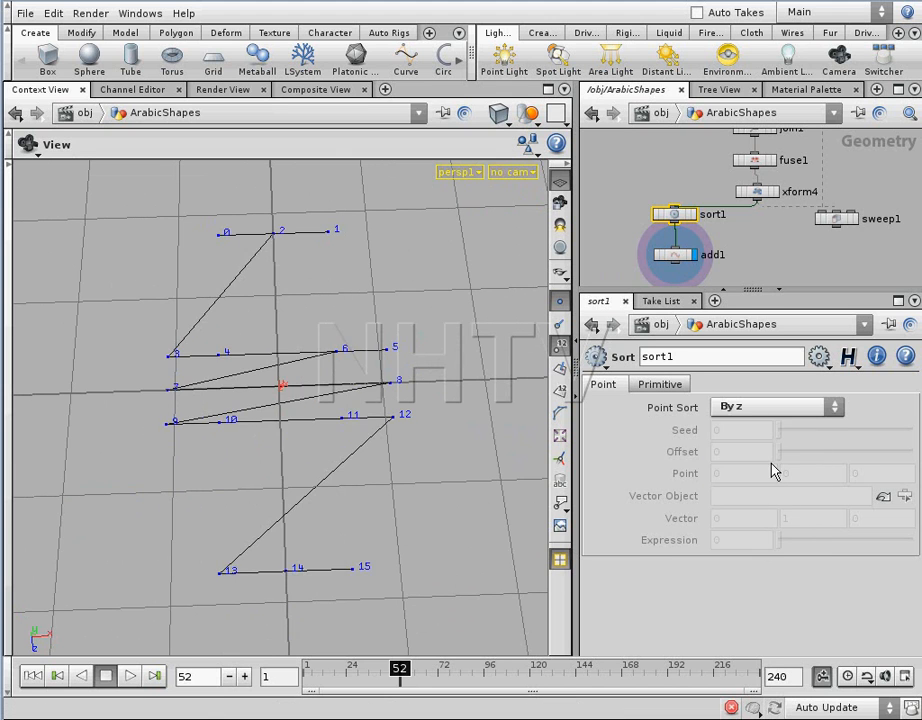
Compare the point numbering of sort1's Reverse and No change options, ending on Reverse.
{"action": "left_click", "coordinate": [770, 408]}
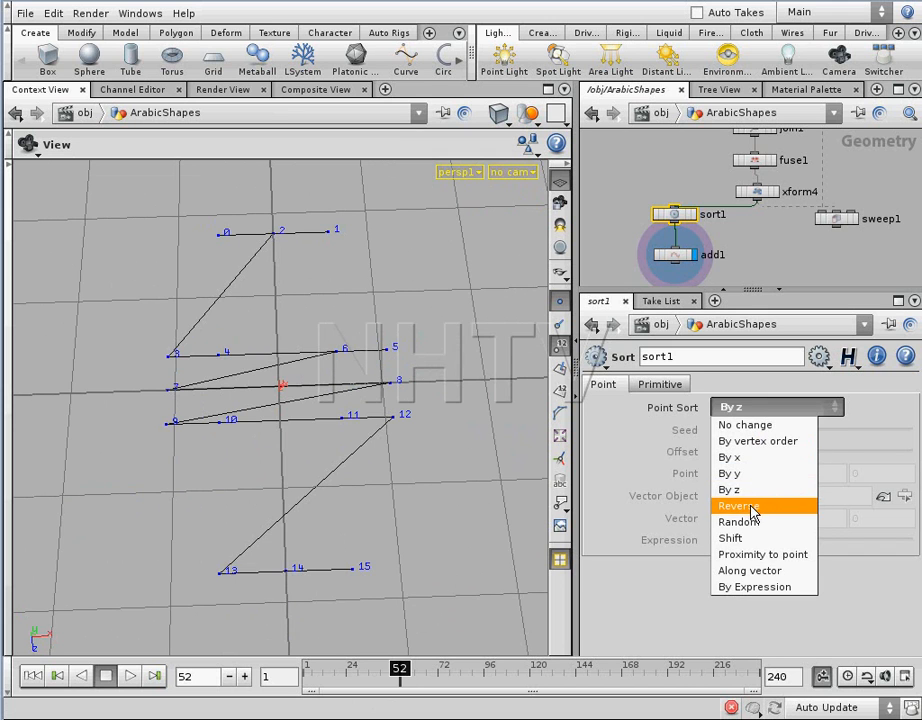
{"action": "left_click", "coordinate": [757, 504]}
{"action": "left_click", "coordinate": [765, 411]}
{"action": "left_click", "coordinate": [760, 424]}
{"action": "left_click", "coordinate": [765, 412]}
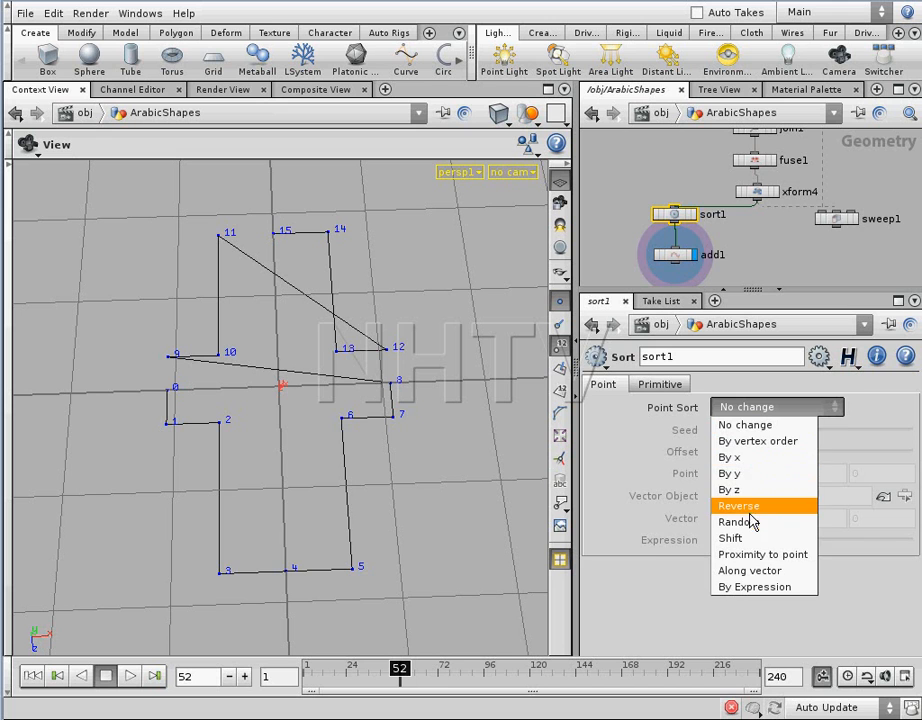
{"action": "left_click", "coordinate": [701, 508]}
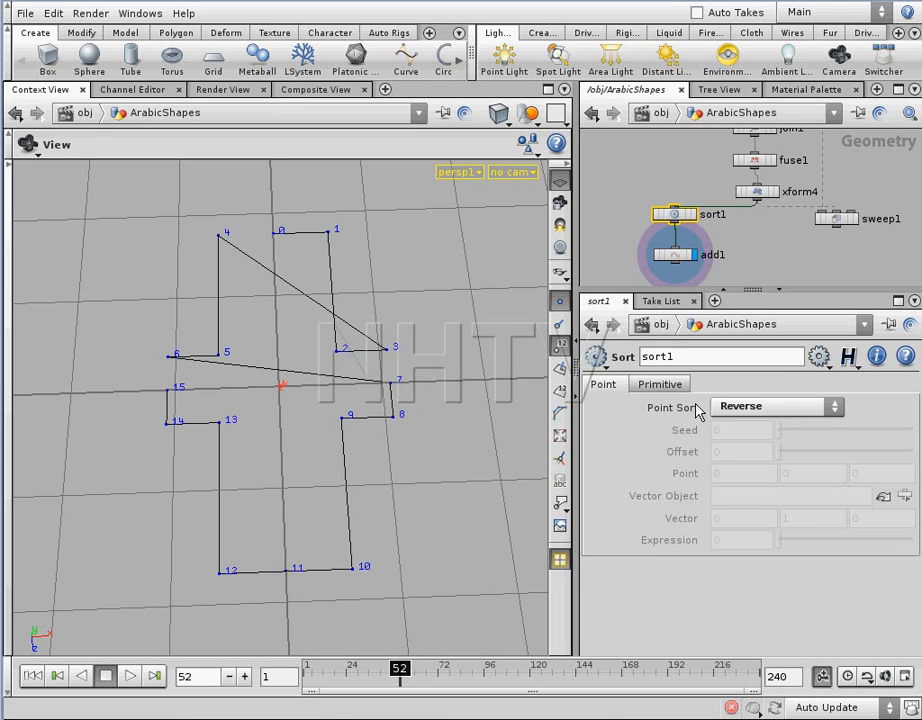
Try sort1's Random and Shift point sorting, varying the shift offset.
{"action": "left_click", "coordinate": [745, 410]}
{"action": "left_click", "coordinate": [740, 521]}
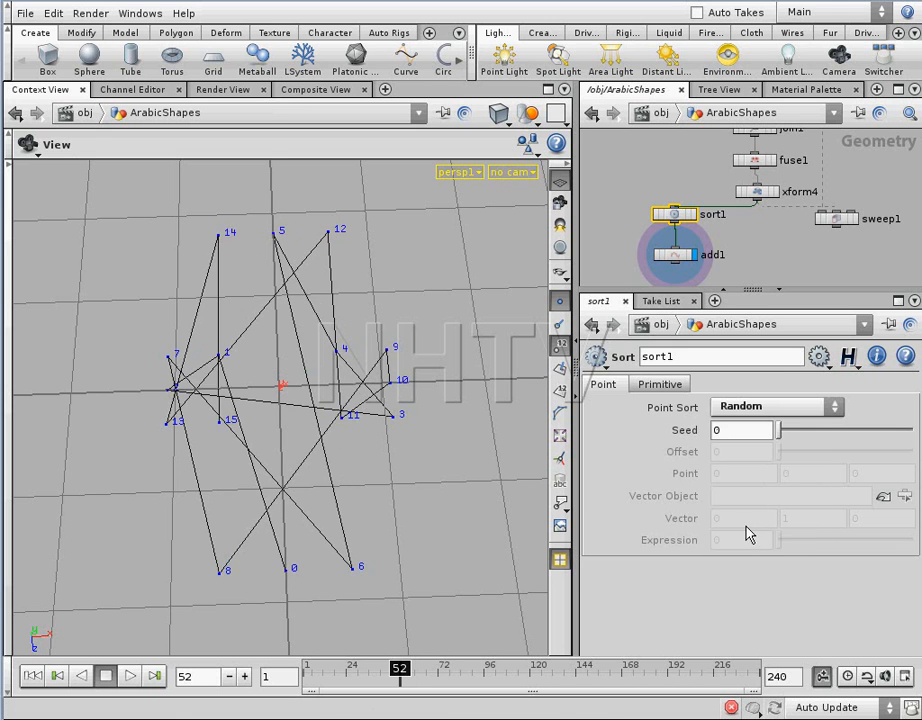
{"action": "left_click", "coordinate": [765, 406]}
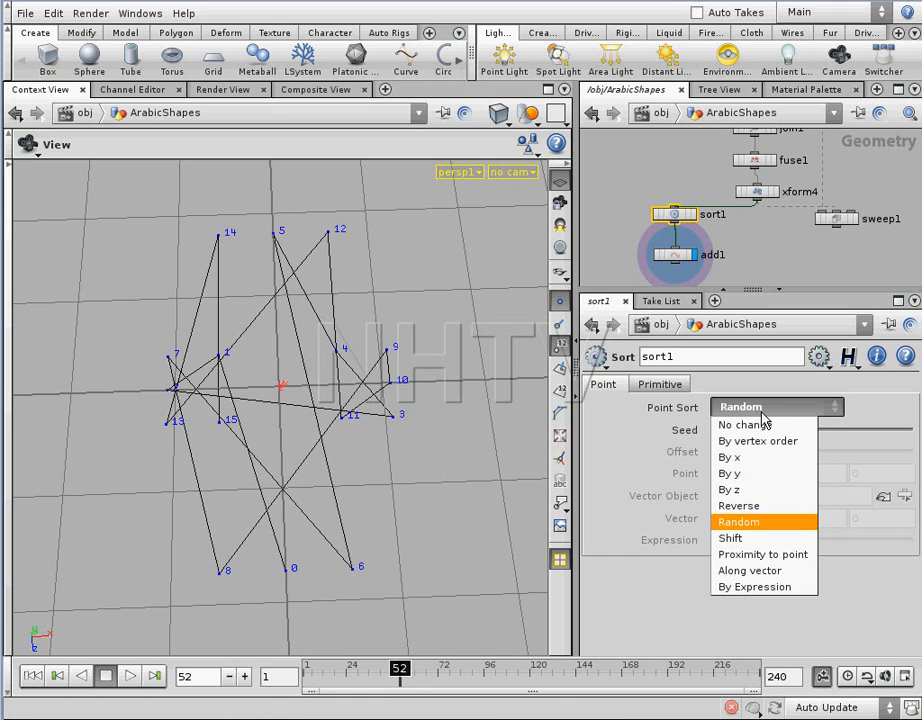
{"action": "left_click", "coordinate": [750, 540]}
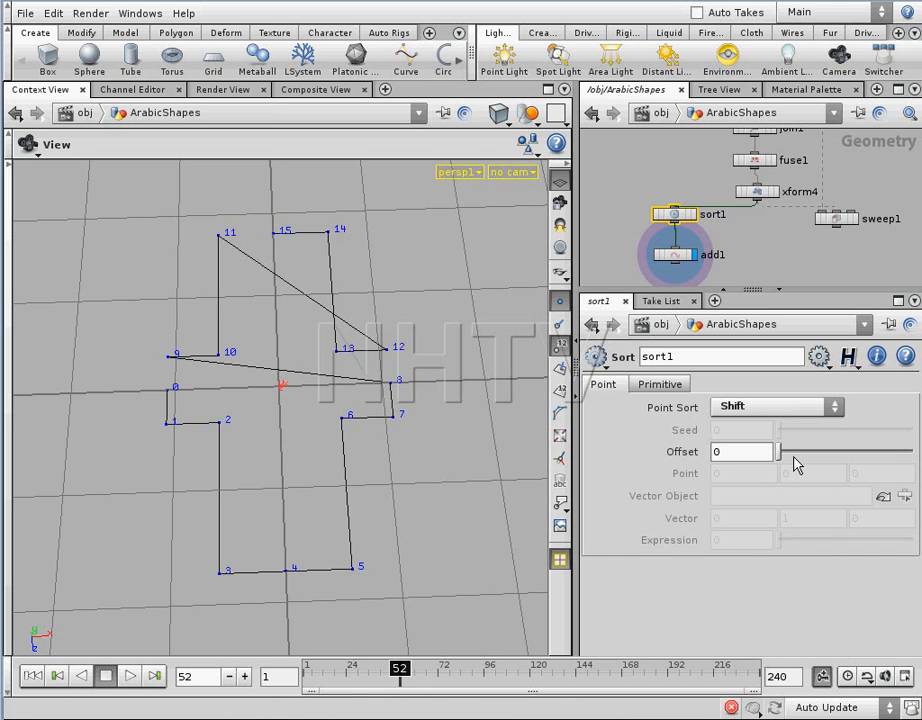
{"action": "mouse_move", "coordinate": [783, 457]}
{"action": "left_mouse_down"}
{"action": "mouse_move", "coordinate": [798, 461]}
{"action": "mouse_move", "coordinate": [777, 458]}
{"action": "left_mouse_up"}
Set sort1's Point Sort to Proximity to point with the reference point's X at 1.3.
{"action": "left_click", "coordinate": [752, 407]}
{"action": "left_click", "coordinate": [765, 555]}
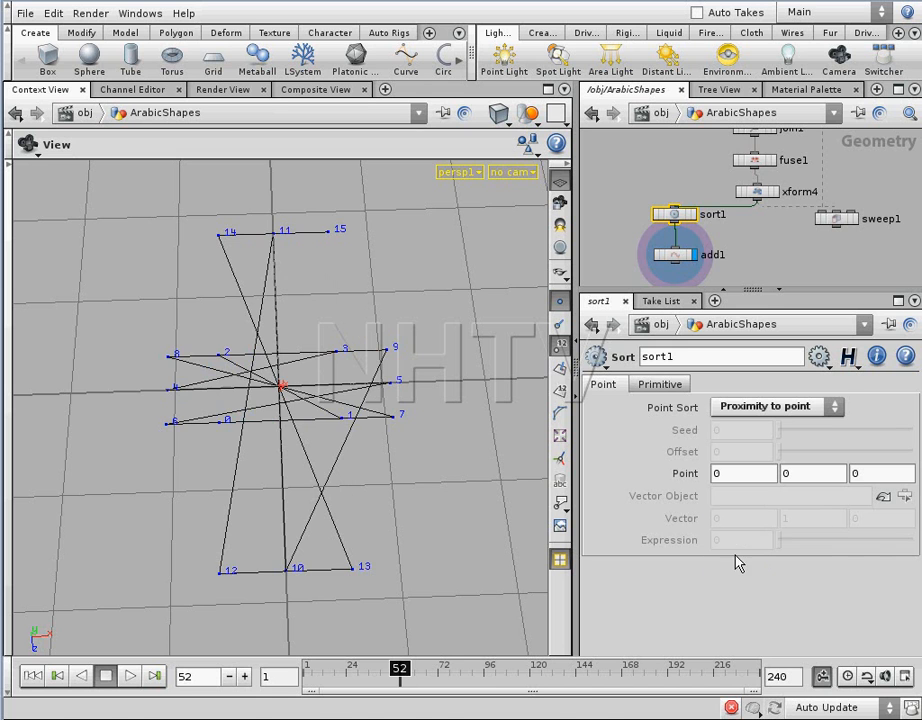
{"action": "left_click_drag", "start_coordinate": [399, 480], "coordinate": [376, 432]}
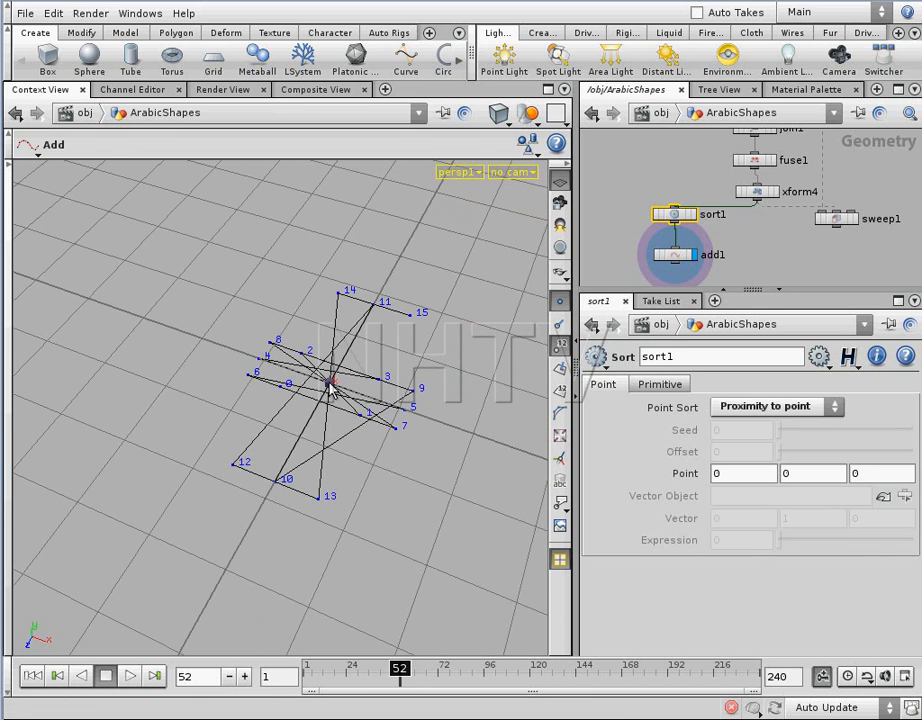
{"action": "left_click", "coordinate": [673, 254]}
{"action": "left_click", "coordinate": [676, 214]}
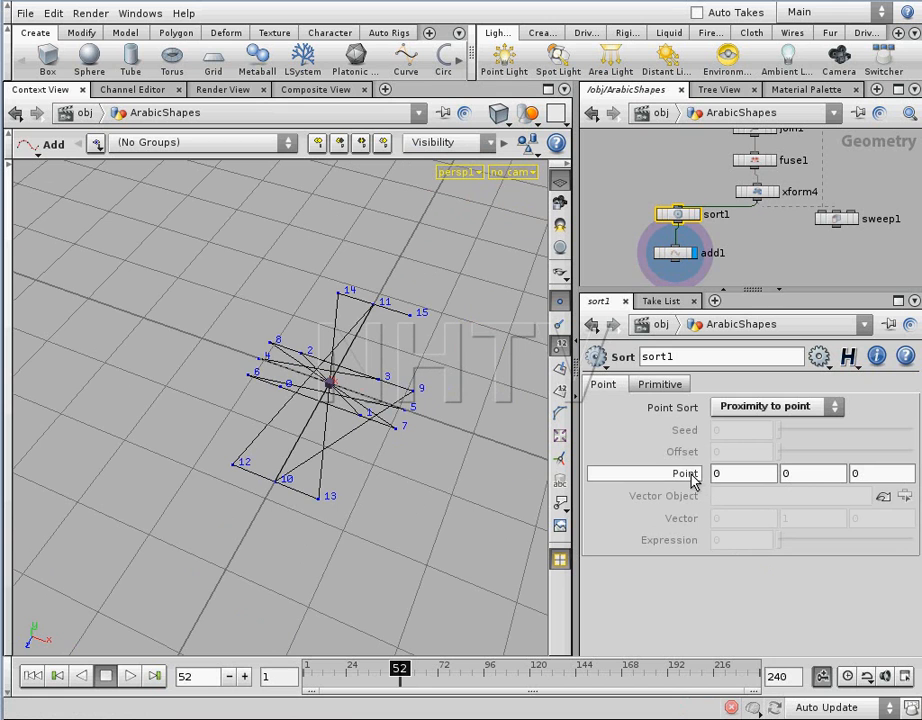
{"action": "middle_click_drag", "start_coordinate": [724, 478], "coordinate": [845, 475]}
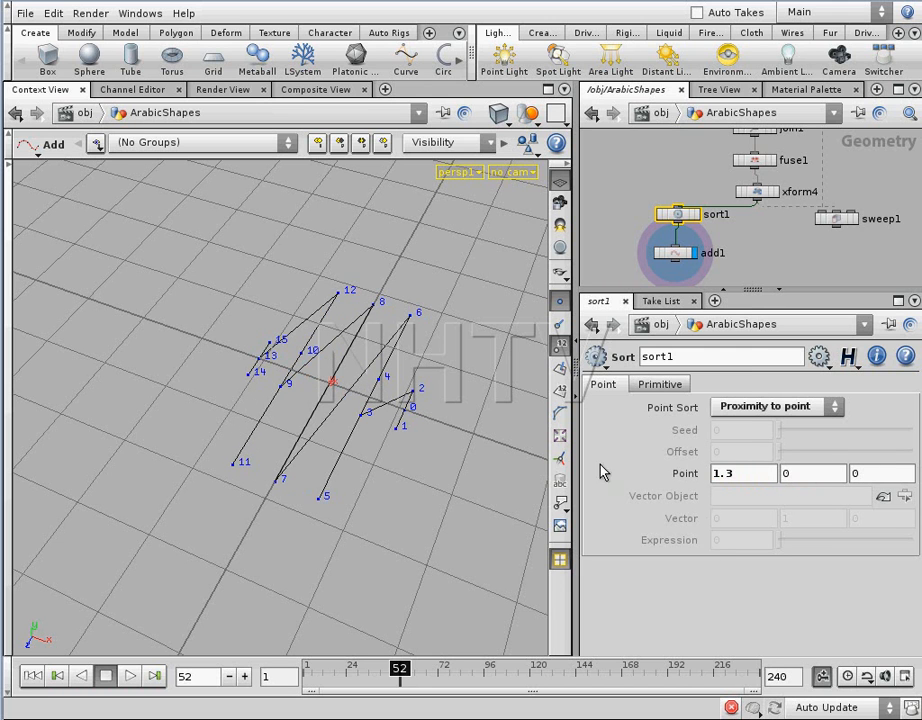
{"action": "key", "text": "Escape"}
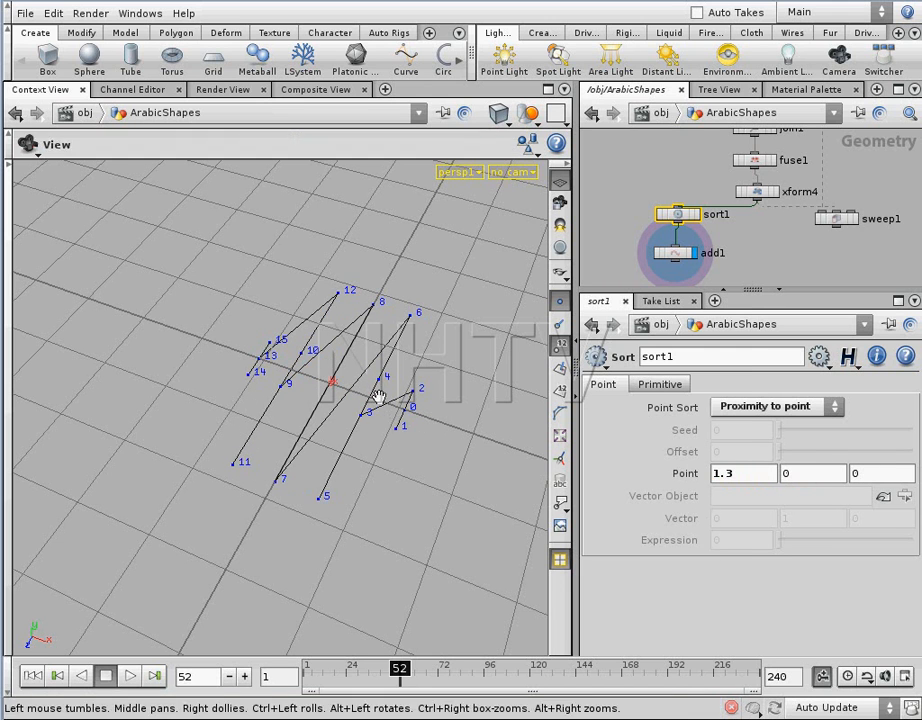
Display sort1 with its reference point handle and examine how the points are numbered by distance around the outline.
{"action": "left_click", "coordinate": [696, 214]}
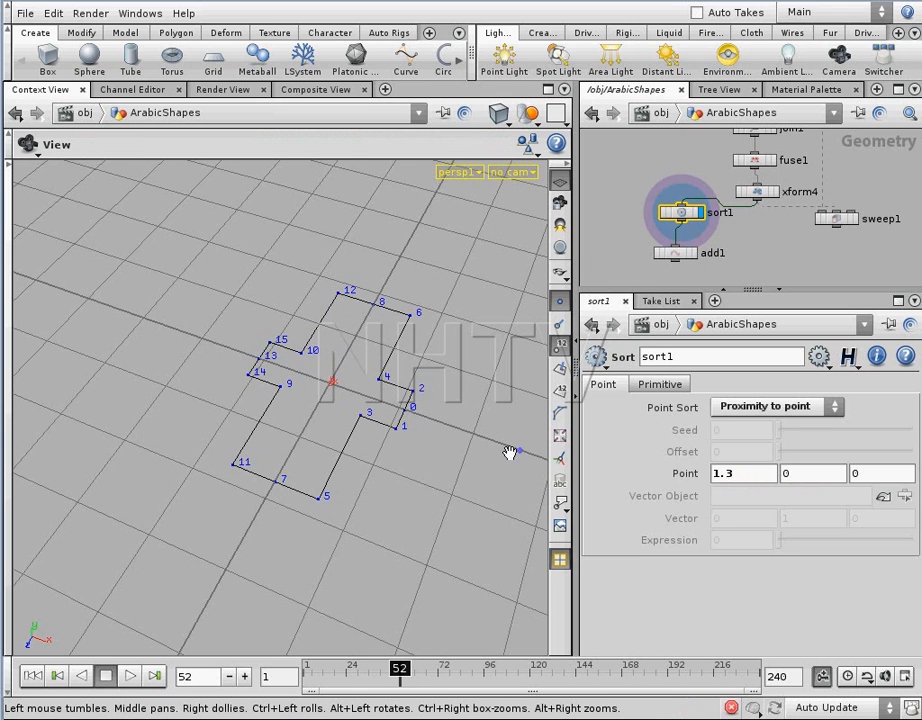
{"action": "key", "text": "Return"}
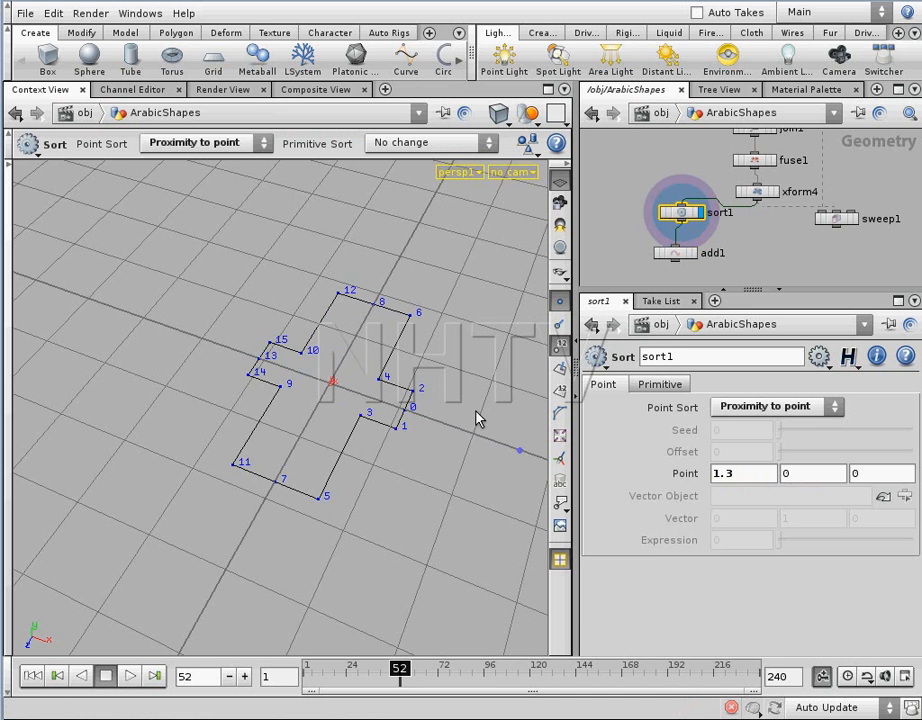
{"action": "key", "text": "space"}
{"action": "left_click_drag", "start_coordinate": [491, 416], "coordinate": [504, 424]}
{"action": "middle_click_drag", "start_coordinate": [504, 424], "coordinate": [442, 430]}
{"action": "right_click_drag", "start_coordinate": [442, 430], "coordinate": [465, 412]}
{"action": "middle_click_drag", "start_coordinate": [465, 412], "coordinate": [444, 439]}
{"action": "right_click_drag", "start_coordinate": [444, 439], "coordinate": [436, 447]}
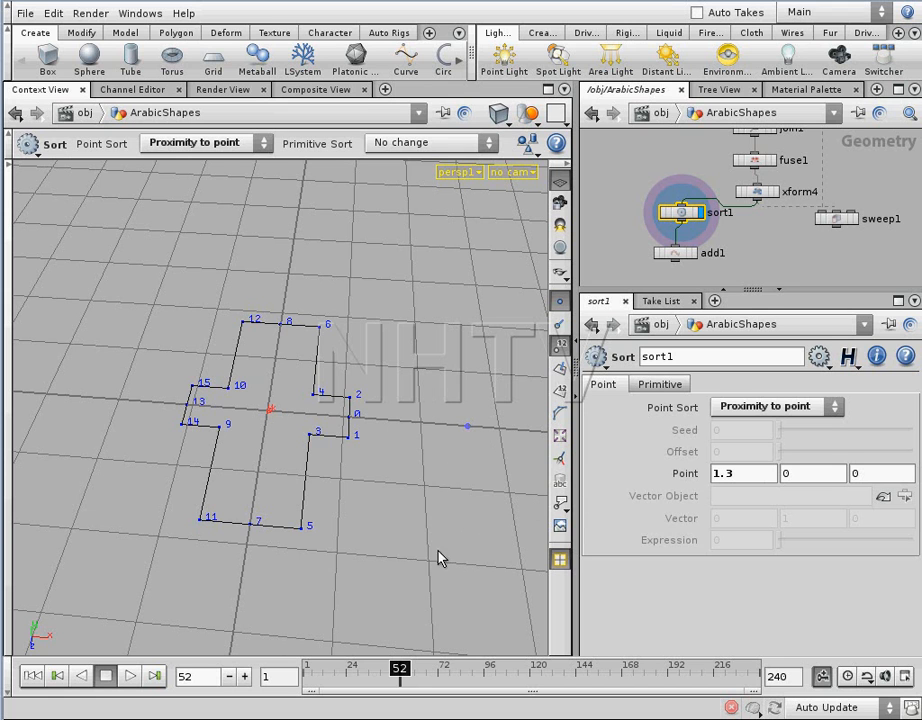
Display xform4 and examine how the outline's points are numbered before sorting.
{"action": "middle_click_drag", "start_coordinate": [859, 472], "coordinate": [862, 467]}
{"action": "mouse_move", "coordinate": [857, 482]}
{"action": "middle_mouse_down"}
{"action": "mouse_move", "coordinate": [912, 474]}
{"action": "mouse_move", "coordinate": [874, 473]}
{"action": "middle_mouse_up"}
{"action": "left_click", "coordinate": [800, 410]}
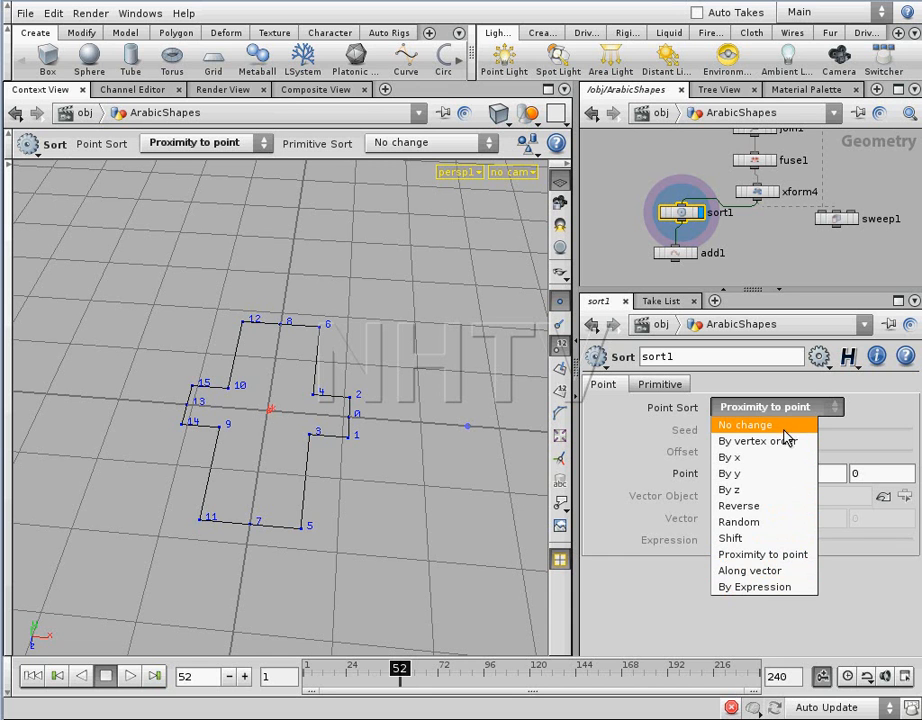
{"action": "left_click", "coordinate": [774, 192]}
{"action": "key", "text": "Escape"}
{"action": "left_click_drag", "start_coordinate": [368, 403], "coordinate": [382, 330]}
{"action": "key", "text": "Return"}
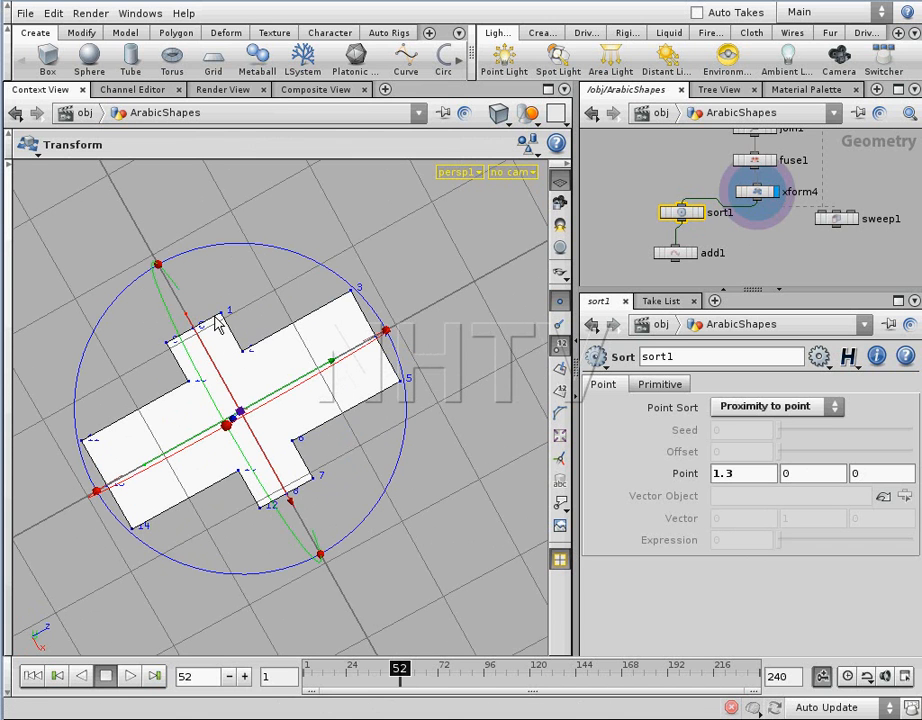
{"action": "key", "text": "Escape"}
{"action": "left_click_drag", "start_coordinate": [175, 408], "coordinate": [278, 303]}
{"action": "key", "text": "Return"}
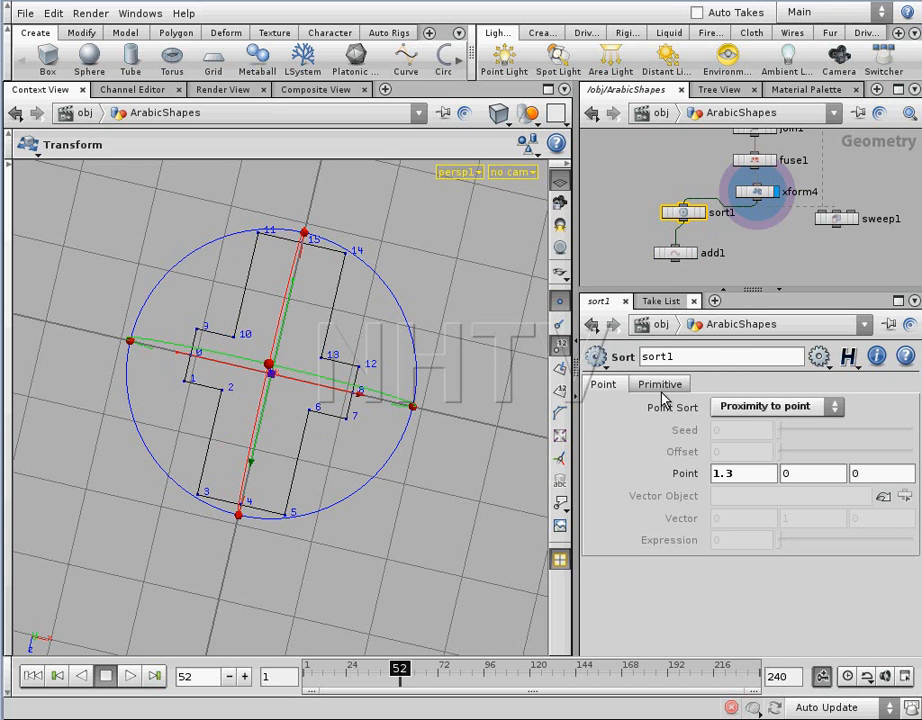
Set sort1's Point Sort to By vertex order and display sort1 from above.
{"action": "left_click", "coordinate": [765, 406]}
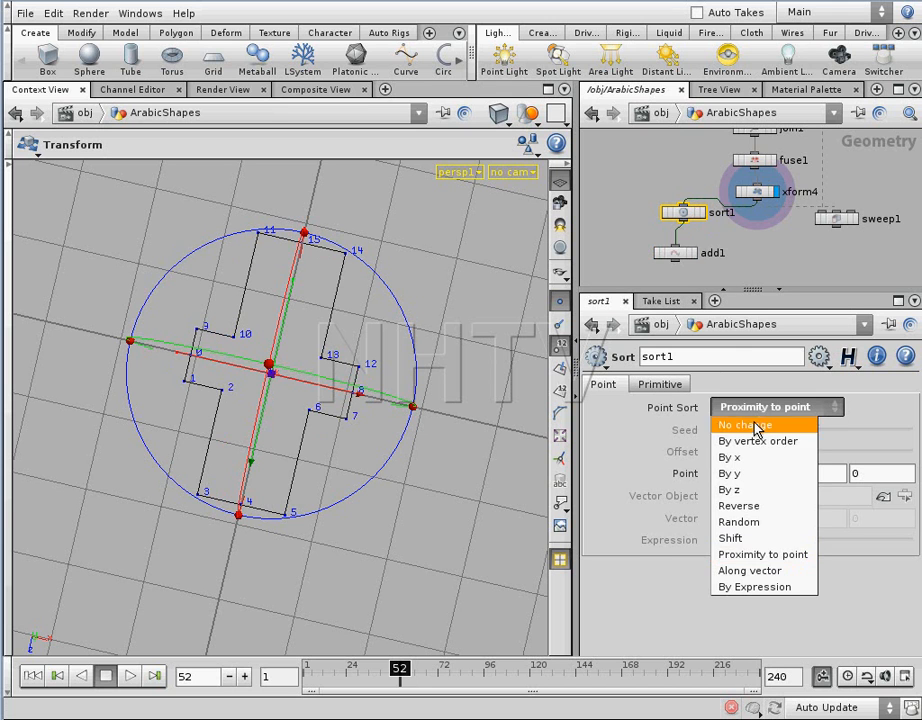
{"action": "left_click", "coordinate": [755, 441]}
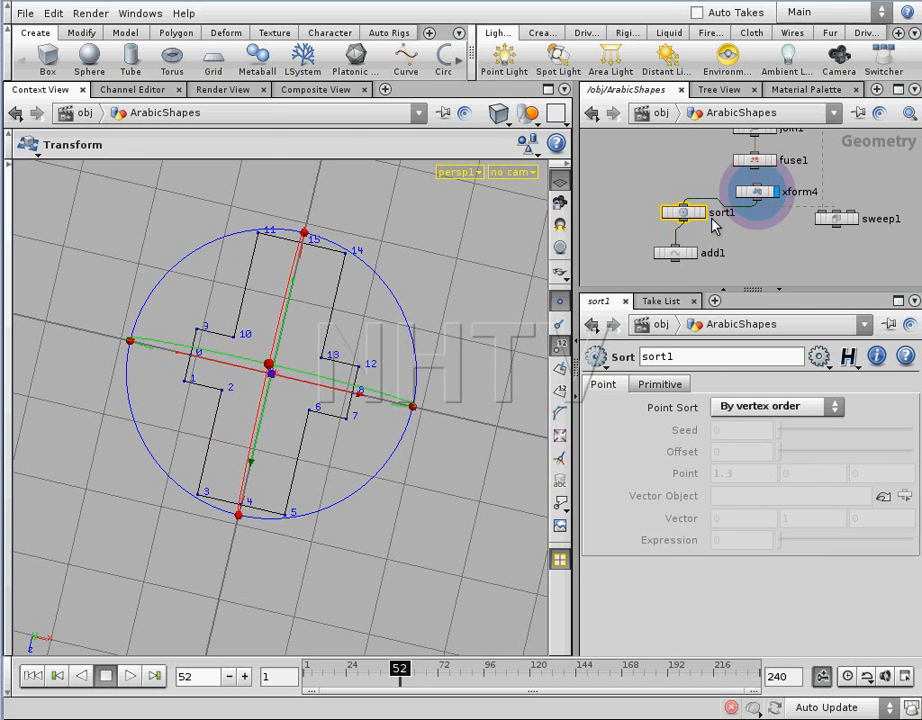
{"action": "left_click", "coordinate": [690, 212]}
{"action": "left_click_drag", "start_coordinate": [358, 407], "coordinate": [298, 420]}
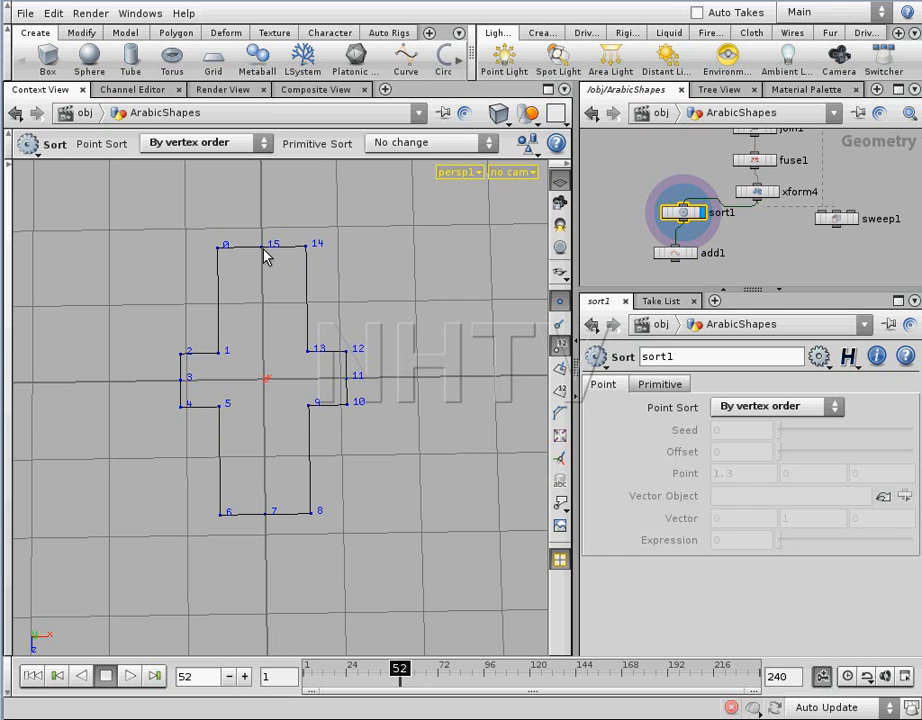
Display add1 and examine how it connects the vertex-ordered points around the outline.
{"action": "left_click", "coordinate": [697, 258]}
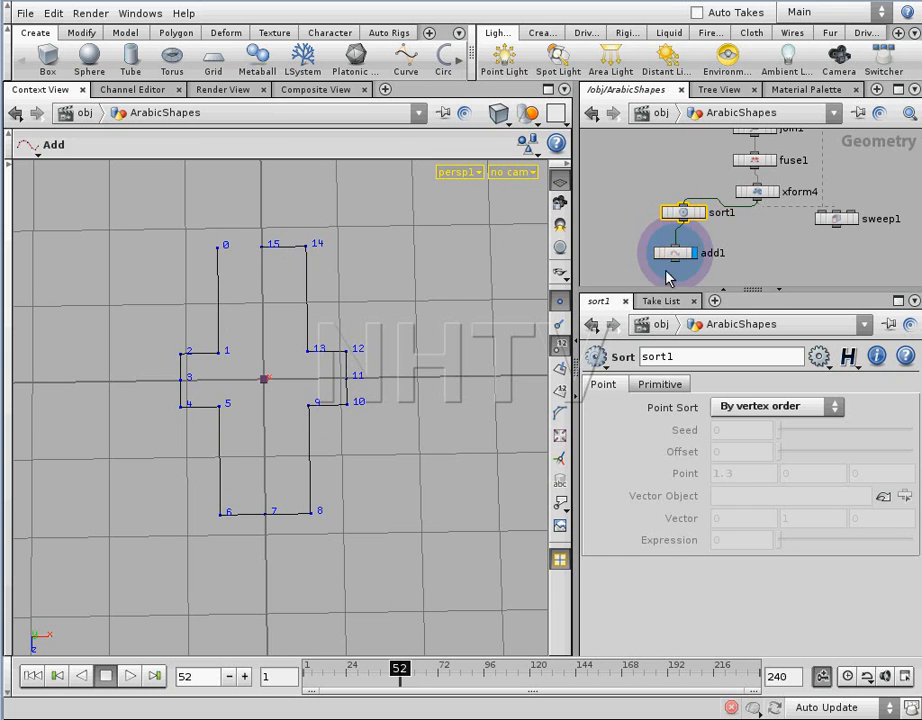
{"action": "key", "text": "Escape"}
{"action": "mouse_move", "coordinate": [305, 319]}
{"action": "left_mouse_down"}
{"action": "mouse_move", "coordinate": [298, 335]}
{"action": "mouse_move", "coordinate": [317, 265]}
{"action": "mouse_move", "coordinate": [430, 249]}
{"action": "mouse_move", "coordinate": [323, 329]}
{"action": "mouse_move", "coordinate": [183, 286]}
{"action": "mouse_move", "coordinate": [297, 294]}
{"action": "mouse_move", "coordinate": [270, 340]}
{"action": "mouse_move", "coordinate": [377, 368]}
{"action": "mouse_move", "coordinate": [315, 307]}
{"action": "left_mouse_up"}
{"action": "middle_click_drag", "start_coordinate": [768, 235], "coordinate": [800, 219]}
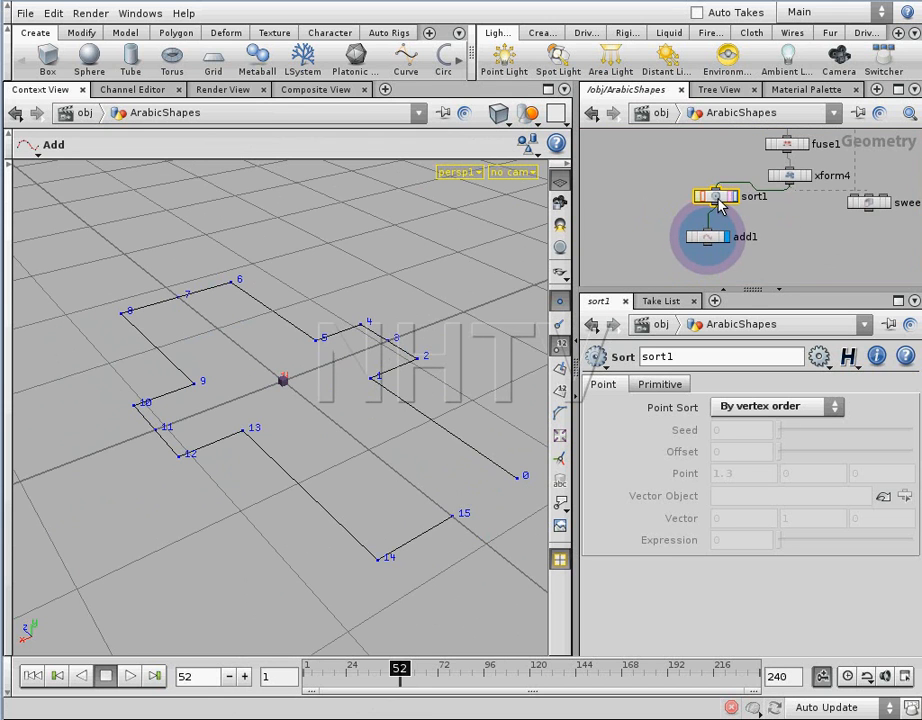
{"action": "left_click_drag", "start_coordinate": [710, 247], "coordinate": [719, 235]}
{"action": "middle_click_drag", "start_coordinate": [817, 210], "coordinate": [776, 286]}
{"action": "middle_click_drag", "start_coordinate": [702, 190], "coordinate": [700, 238]}
{"action": "right_click_drag", "start_coordinate": [687, 221], "coordinate": [689, 193]}
{"action": "middle_click_drag", "start_coordinate": [689, 193], "coordinate": [724, 218]}
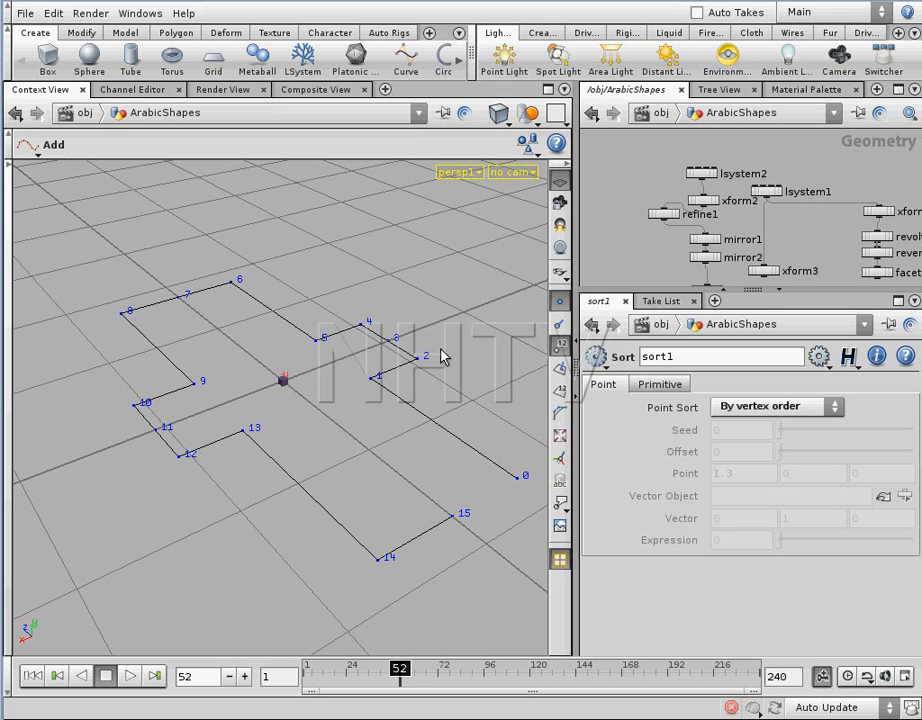
Display sweep1, open its parameters and enable Angle Fix.
{"action": "middle_click_drag", "start_coordinate": [645, 278], "coordinate": [665, 206]}
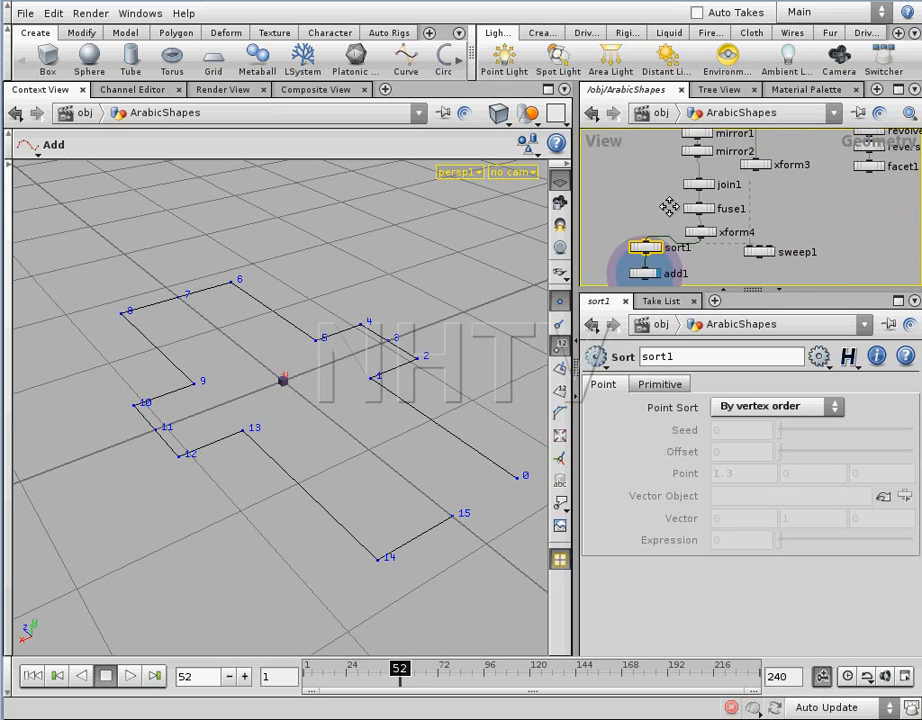
{"action": "left_click", "coordinate": [772, 250]}
{"action": "key", "text": "Escape"}
{"action": "left_click_drag", "start_coordinate": [397, 371], "coordinate": [354, 323]}
{"action": "key", "text": "Return"}
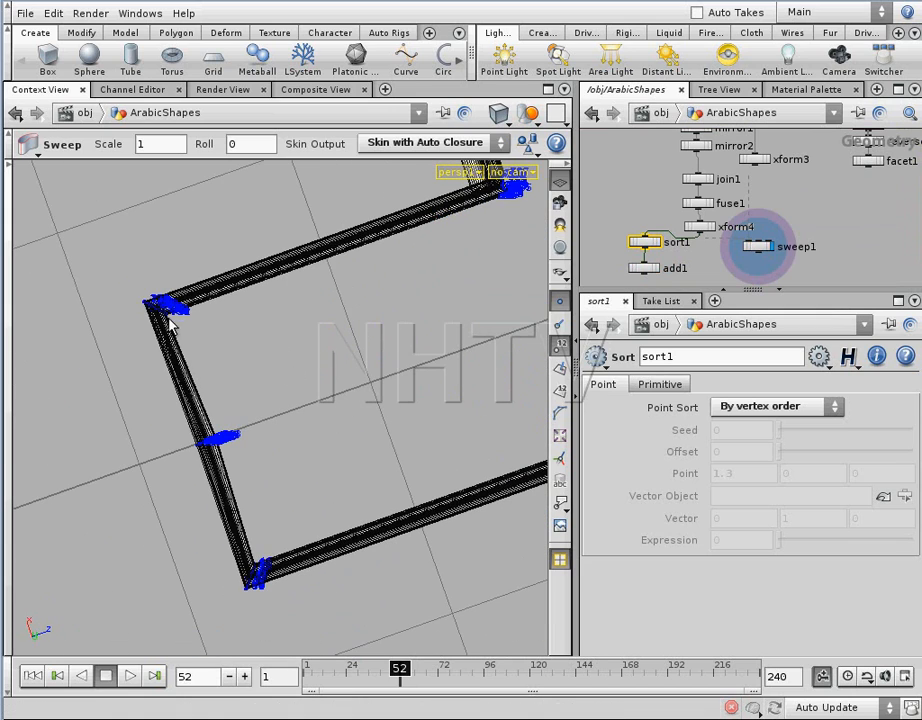
{"action": "left_click", "coordinate": [758, 247]}
{"action": "left_click", "coordinate": [607, 384]}
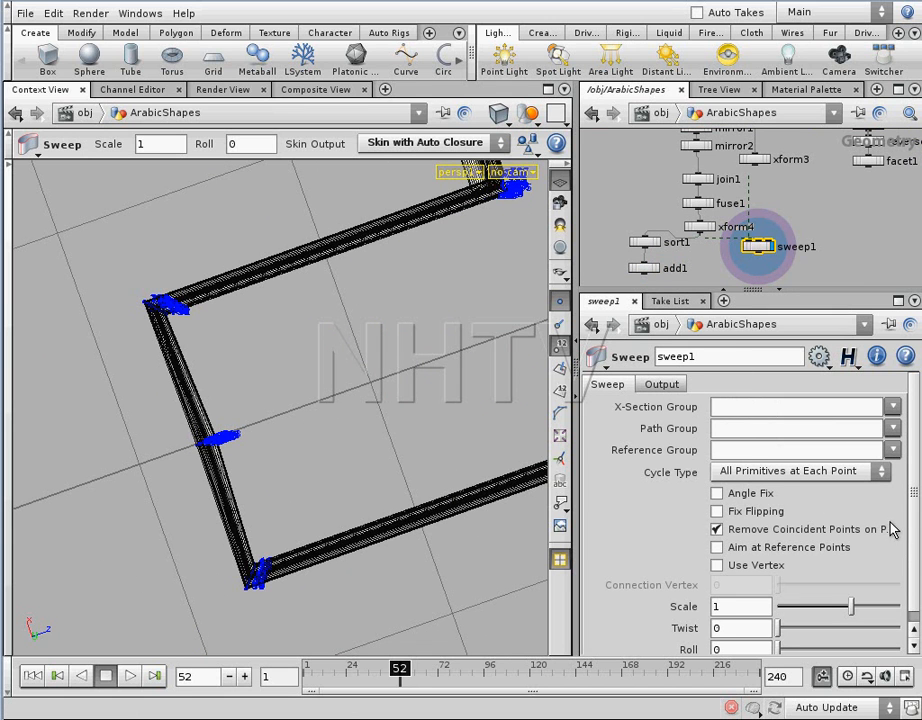
{"action": "left_click", "coordinate": [717, 494]}
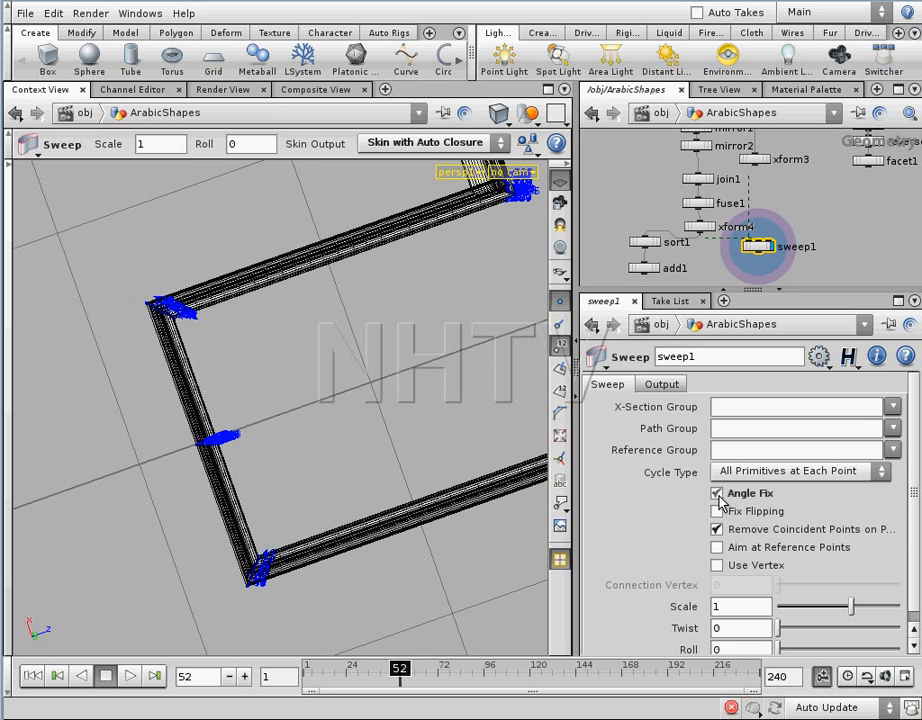
Inspect the corners of the swept outline, and hide the points and point numbers in the viewport.
{"action": "key", "text": "space"}
{"action": "left_click_drag", "start_coordinate": [380, 470], "coordinate": [323, 416]}
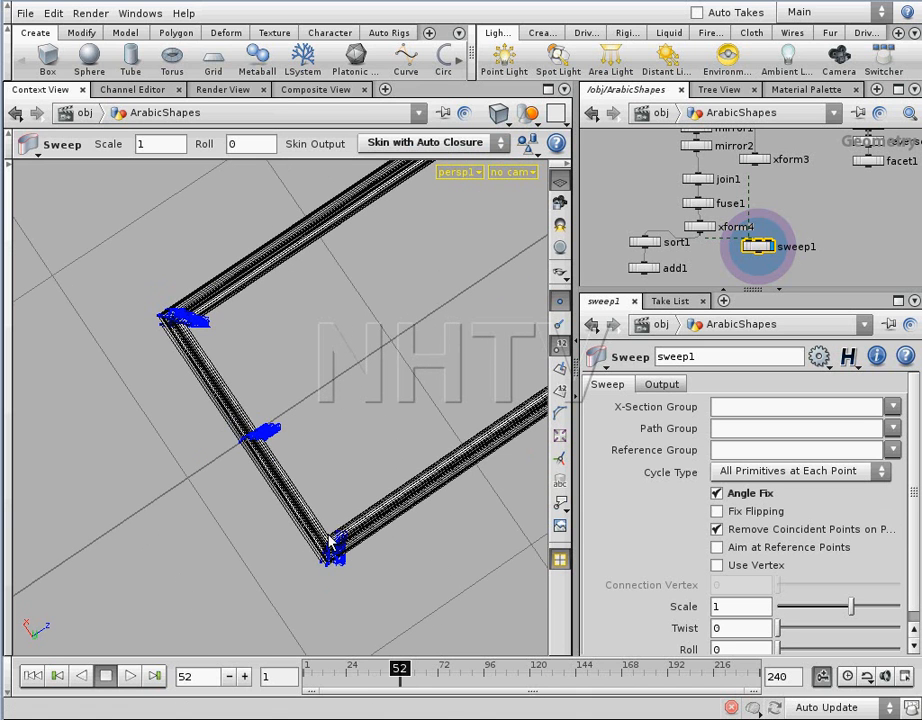
{"action": "key", "text": "space"}
{"action": "left_click_drag", "start_coordinate": [327, 560], "coordinate": [337, 364]}
{"action": "key", "text": "space"}
{"action": "key", "text": "space"}
{"action": "left_click_drag", "start_coordinate": [422, 376], "coordinate": [346, 395]}
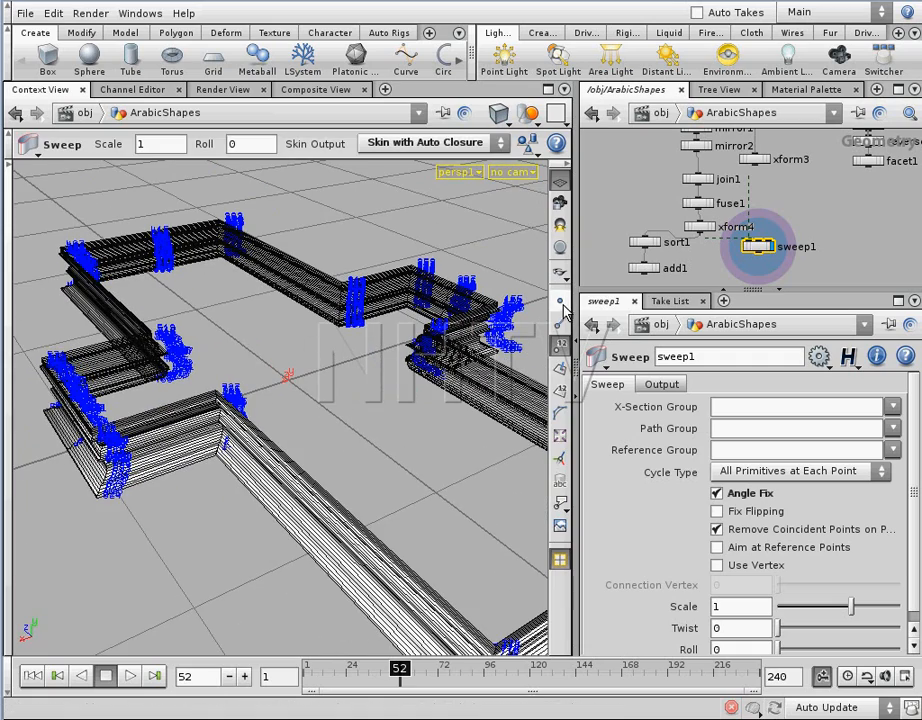
{"action": "left_click", "coordinate": [560, 345]}
{"action": "left_click", "coordinate": [560, 322]}
Move the animation to frame 54 and view the swept outline from above.
{"action": "key", "text": "space"}
{"action": "left_click_drag", "start_coordinate": [548, 325], "coordinate": [335, 476]}
{"action": "left_click", "coordinate": [403, 672]}
{"action": "key", "text": "space"}
{"action": "left_click_drag", "start_coordinate": [395, 470], "coordinate": [423, 449]}
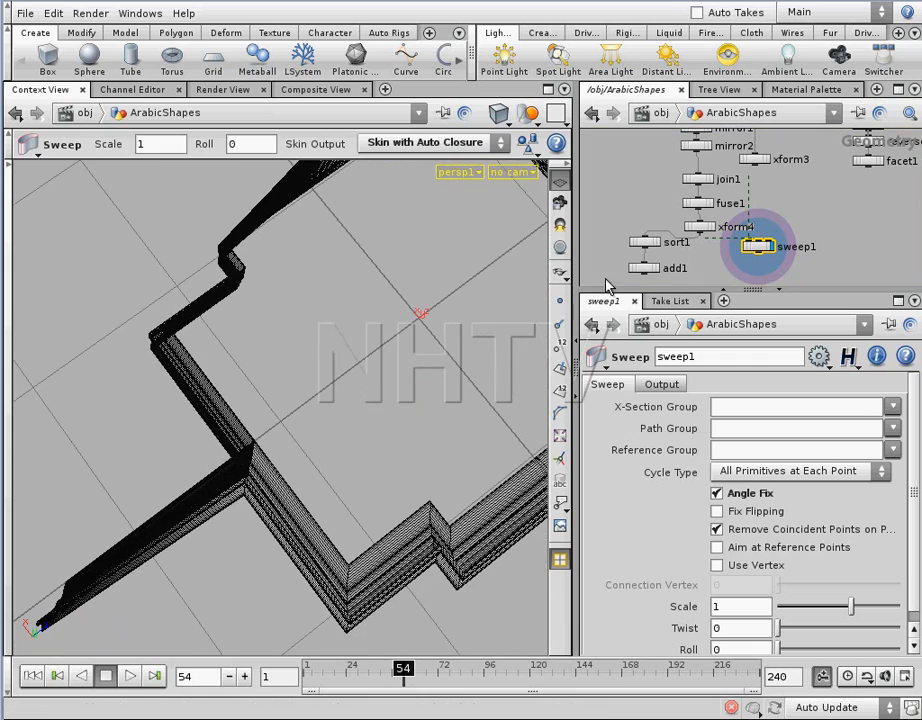
Examine the protruding end of the swept outline up close from several angles.
{"action": "left_click_drag", "start_coordinate": [491, 283], "coordinate": [313, 366]}
{"action": "left_click_drag", "start_coordinate": [340, 303], "coordinate": [255, 428]}
{"action": "left_click_drag", "start_coordinate": [343, 392], "coordinate": [270, 372]}
{"action": "right_click_drag", "start_coordinate": [270, 372], "coordinate": [372, 383]}
{"action": "left_click_drag", "start_coordinate": [372, 383], "coordinate": [346, 356]}
{"action": "left_click_drag", "start_coordinate": [179, 317], "coordinate": [473, 345]}
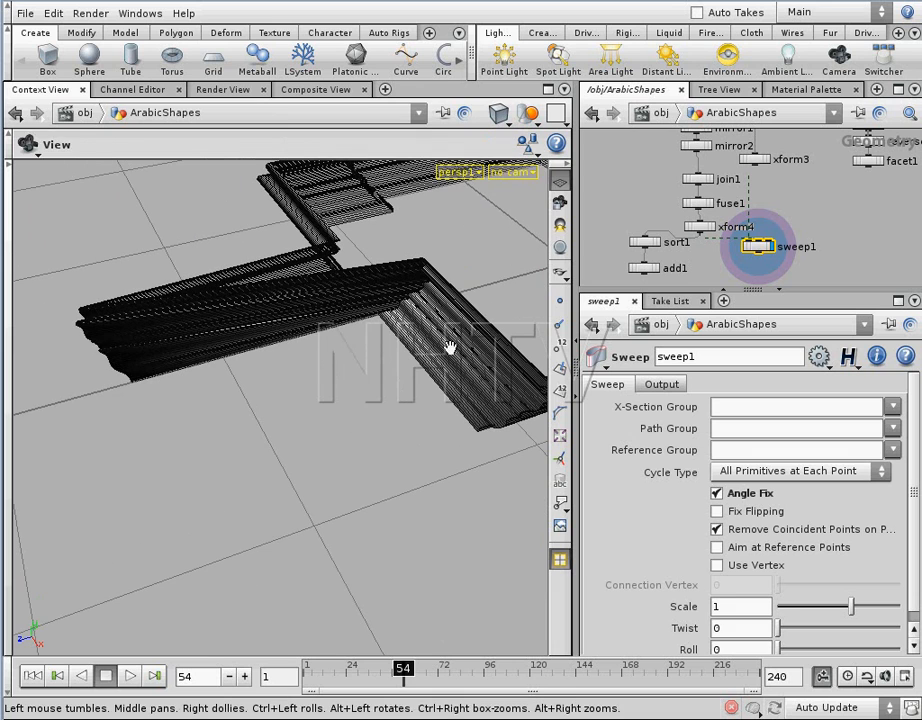
{"action": "left_click_drag", "start_coordinate": [138, 347], "coordinate": [375, 354]}
Display lsystem2 and examine the stepped source curve from the front.
{"action": "left_click_drag", "start_coordinate": [834, 199], "coordinate": [803, 272]}
{"action": "left_click_drag", "start_coordinate": [784, 200], "coordinate": [816, 254]}
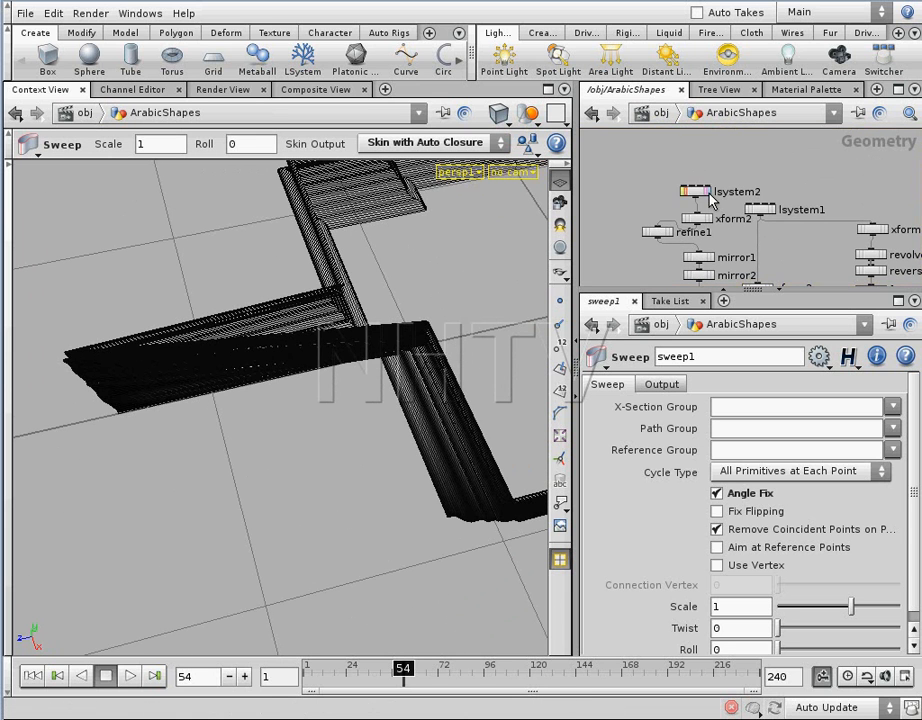
{"action": "left_click", "coordinate": [708, 193]}
{"action": "left_click_drag", "start_coordinate": [442, 307], "coordinate": [398, 345]}
{"action": "middle_click_drag", "start_coordinate": [398, 337], "coordinate": [407, 385]}
{"action": "right_click_drag", "start_coordinate": [426, 360], "coordinate": [401, 362]}
{"action": "left_click_drag", "start_coordinate": [401, 362], "coordinate": [406, 300]}
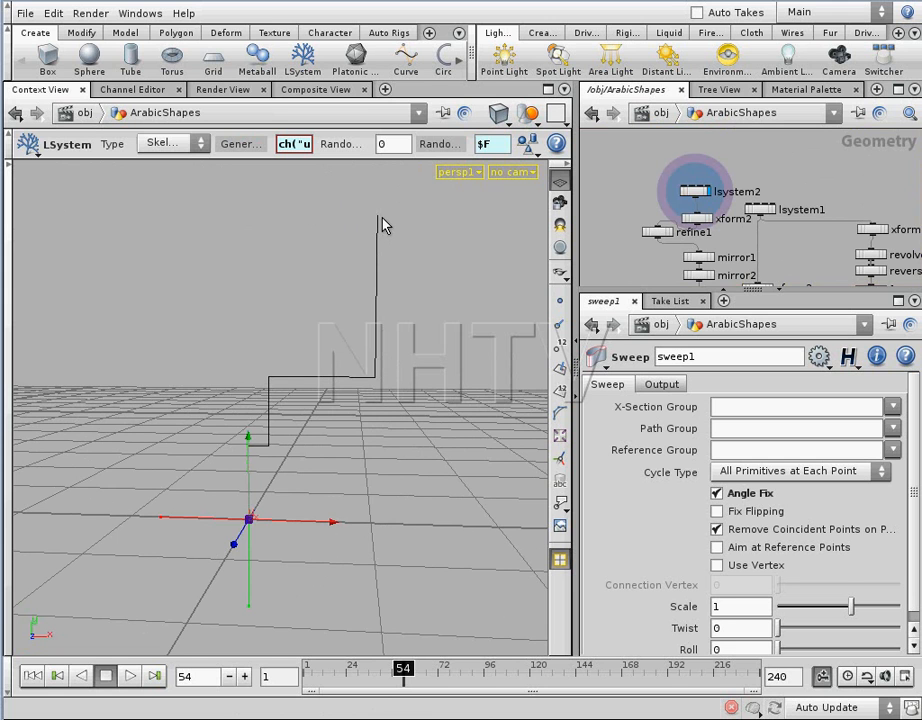
{"action": "left_click_drag", "start_coordinate": [382, 225], "coordinate": [366, 325]}
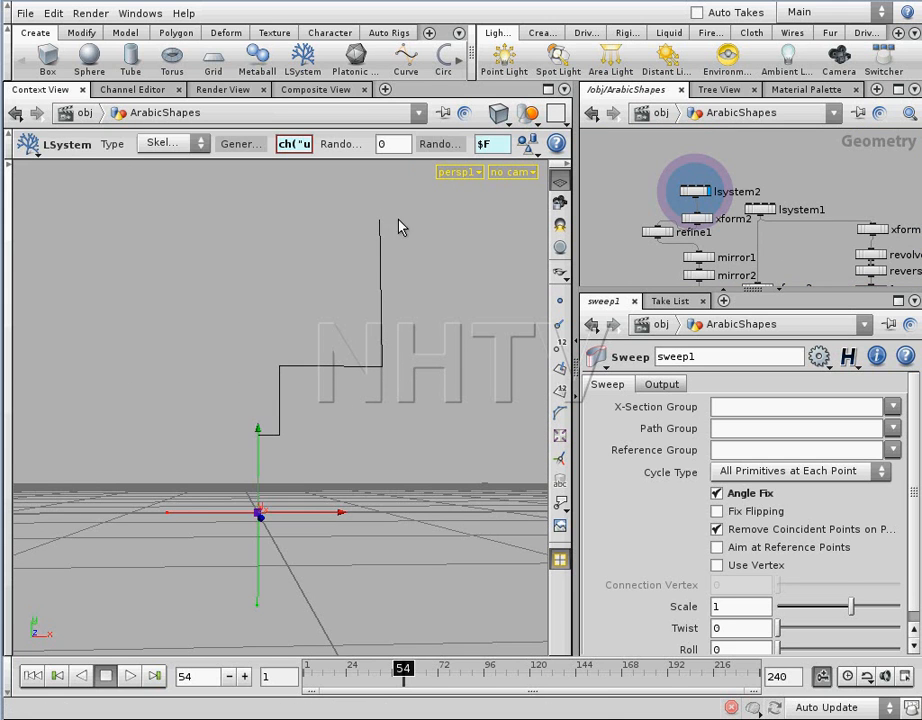
Display xform2 and show the points of its stepped curve in the viewport.
{"action": "middle_click_drag", "start_coordinate": [661, 240], "coordinate": [713, 214]}
{"action": "right_click_drag", "start_coordinate": [713, 214], "coordinate": [742, 213]}
{"action": "left_click", "coordinate": [674, 163]}
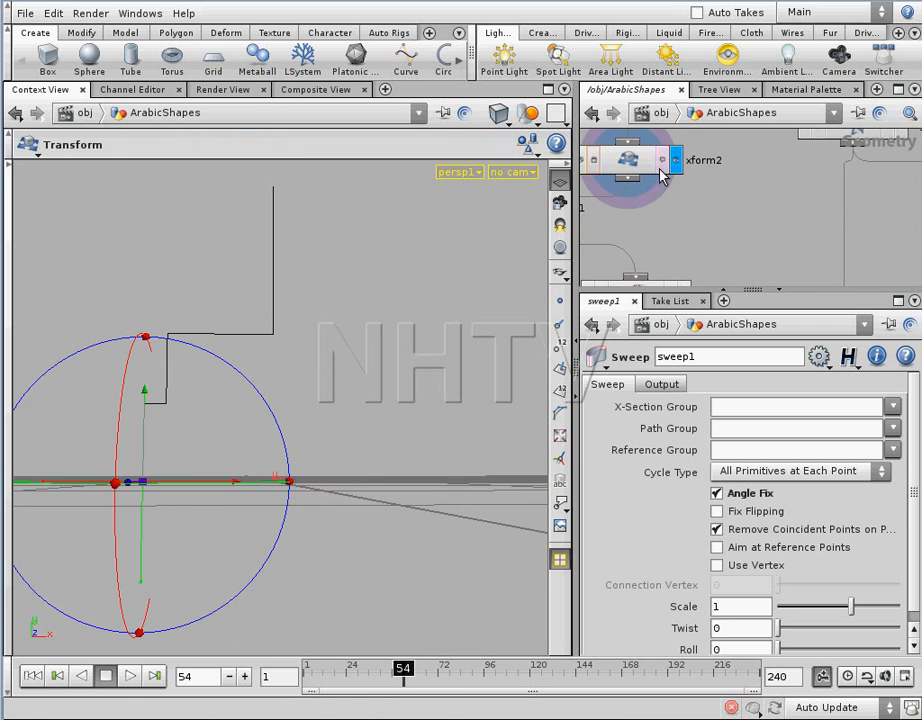
{"action": "left_click_drag", "start_coordinate": [412, 319], "coordinate": [352, 347]}
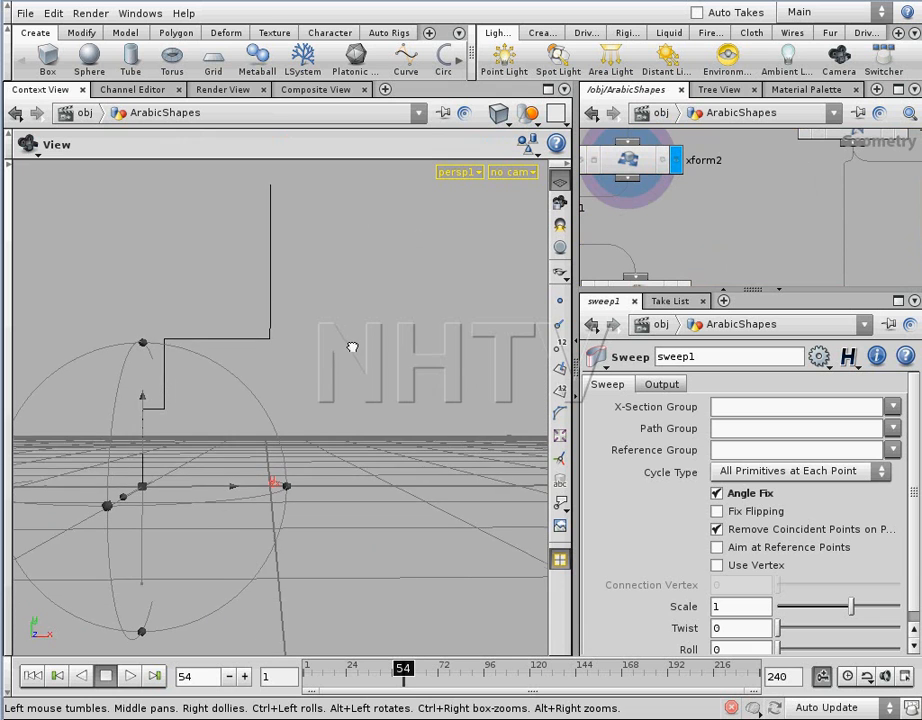
{"action": "left_click_drag", "start_coordinate": [296, 358], "coordinate": [282, 432]}
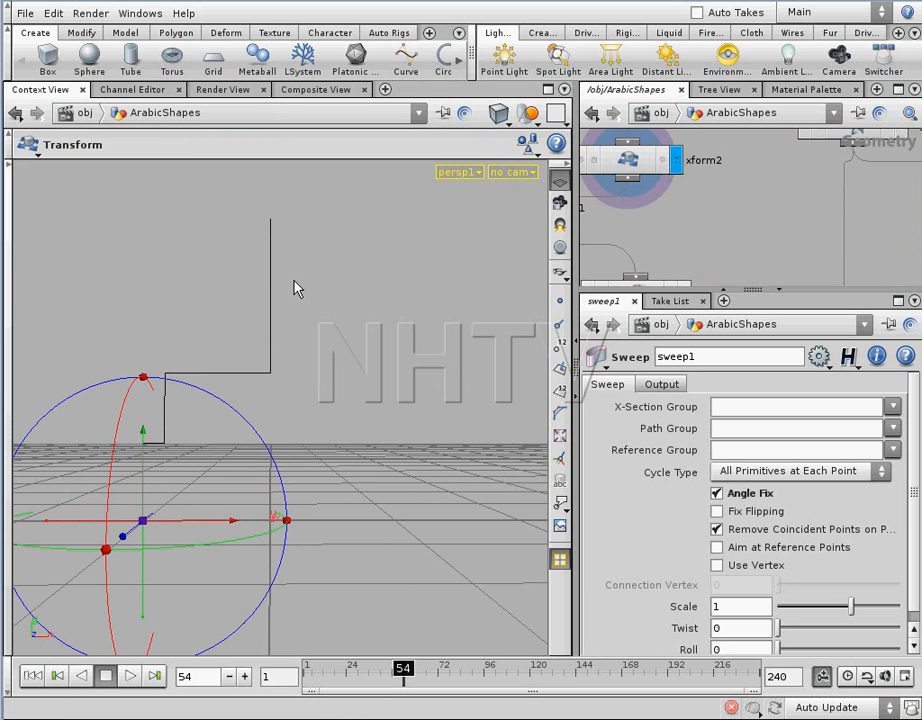
{"action": "left_click_drag", "start_coordinate": [405, 220], "coordinate": [319, 298]}
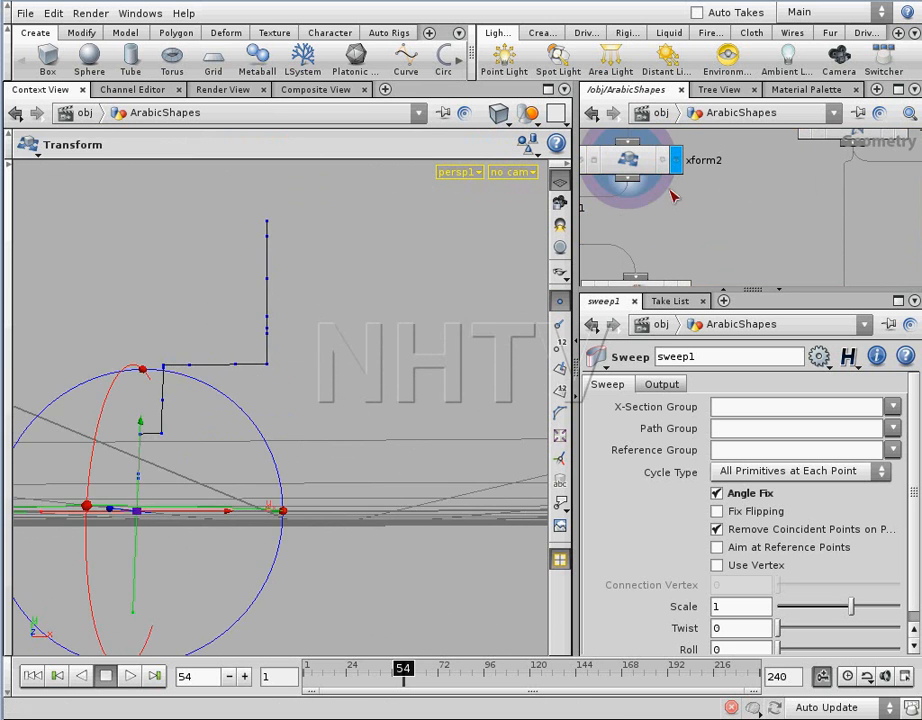
Set xform2's X translation to -bbox("../lsystem2",D_XMAX)-0.1, shifting the curve further from the mirror axis.
{"action": "left_click", "coordinate": [637, 167]}
{"action": "left_click", "coordinate": [755, 459]}
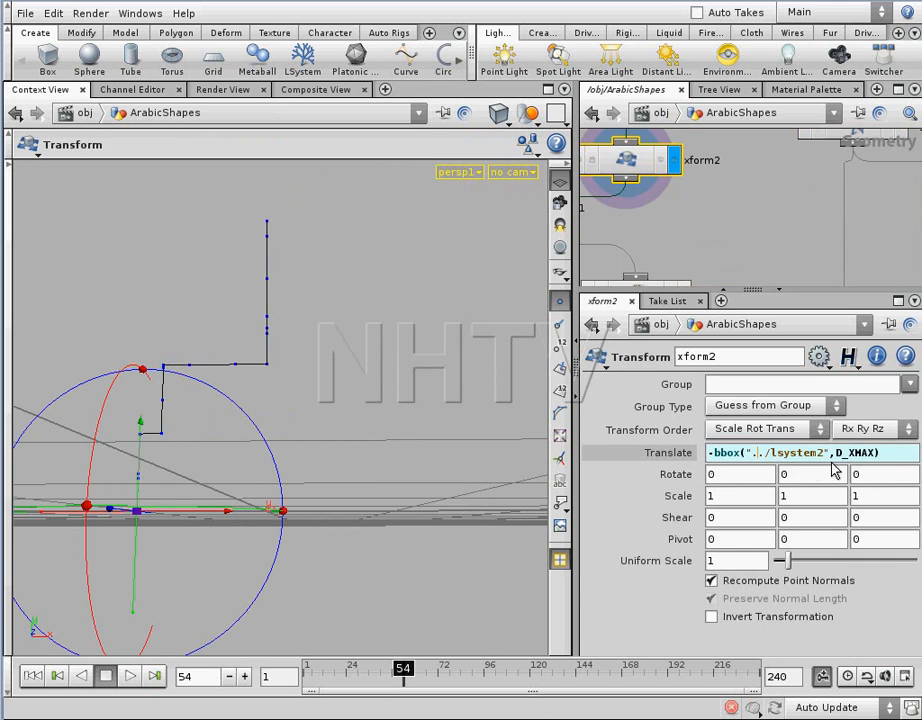
{"action": "left_click", "coordinate": [883, 457]}
{"action": "key", "text": "Return"}
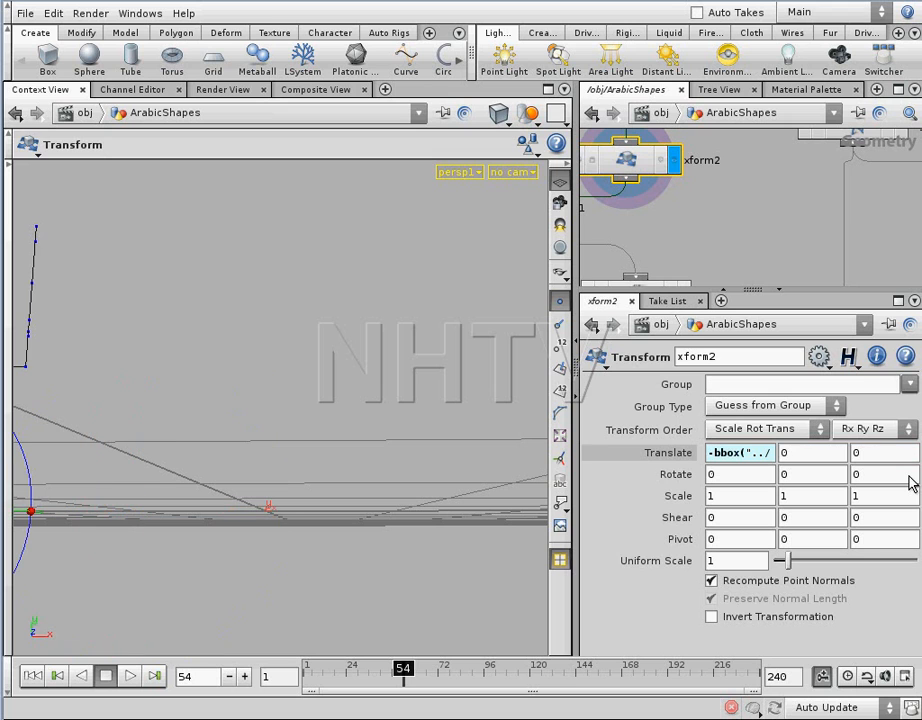
{"action": "left_click", "coordinate": [757, 459]}
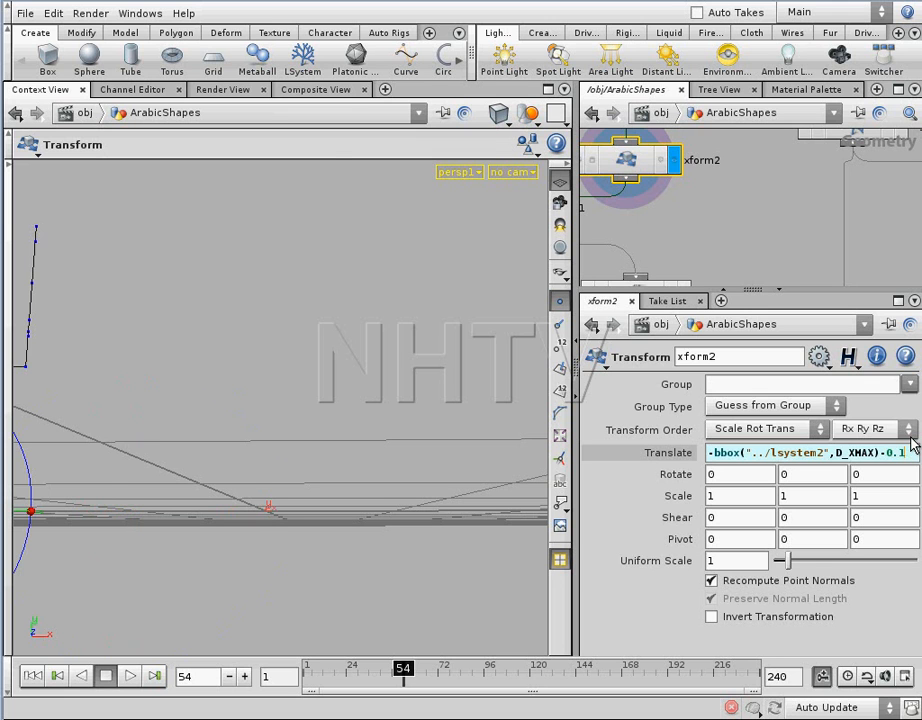
{"action": "key", "text": "Return"}
{"action": "key", "text": "s"}
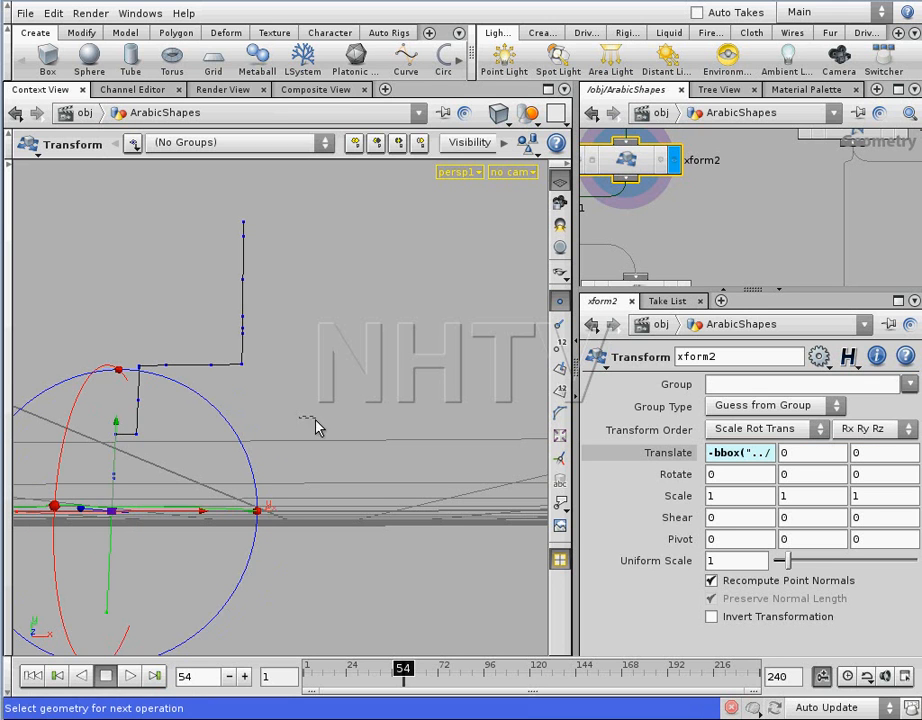
{"action": "key", "text": "Escape"}
{"action": "left_click_drag", "start_coordinate": [290, 391], "coordinate": [284, 362]}
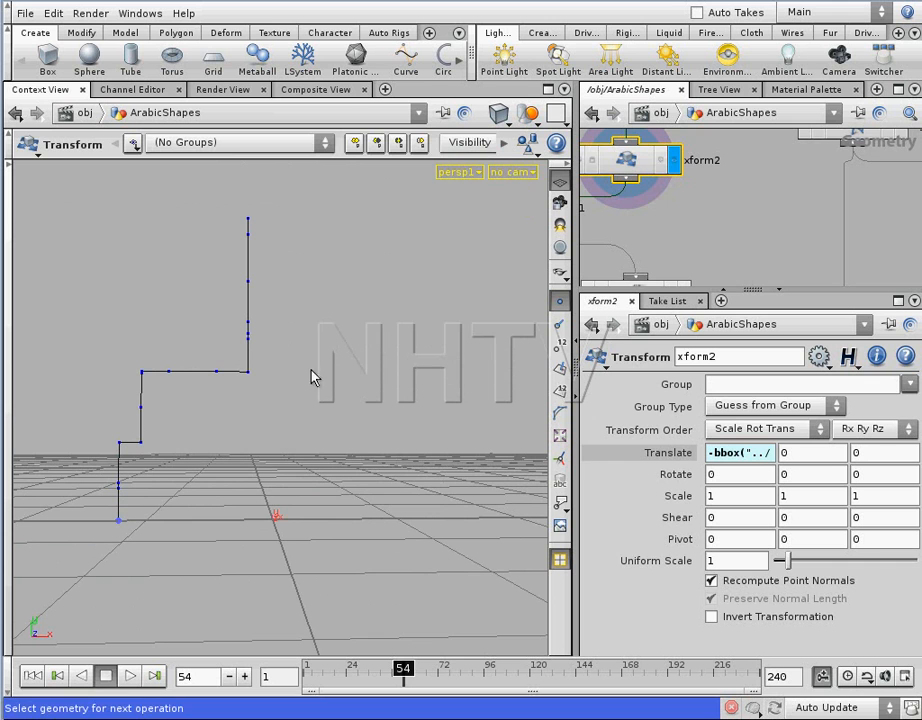
Display add1 and examine the outline from above for the effect of the offset.
{"action": "middle_click_drag", "start_coordinate": [757, 233], "coordinate": [779, 158]}
{"action": "middle_click_drag", "start_coordinate": [804, 262], "coordinate": [821, 200]}
{"action": "right_click_drag", "start_coordinate": [821, 200], "coordinate": [801, 239]}
{"action": "middle_click_drag", "start_coordinate": [801, 239], "coordinate": [789, 163]}
{"action": "middle_click_drag", "start_coordinate": [789, 217], "coordinate": [790, 164]}
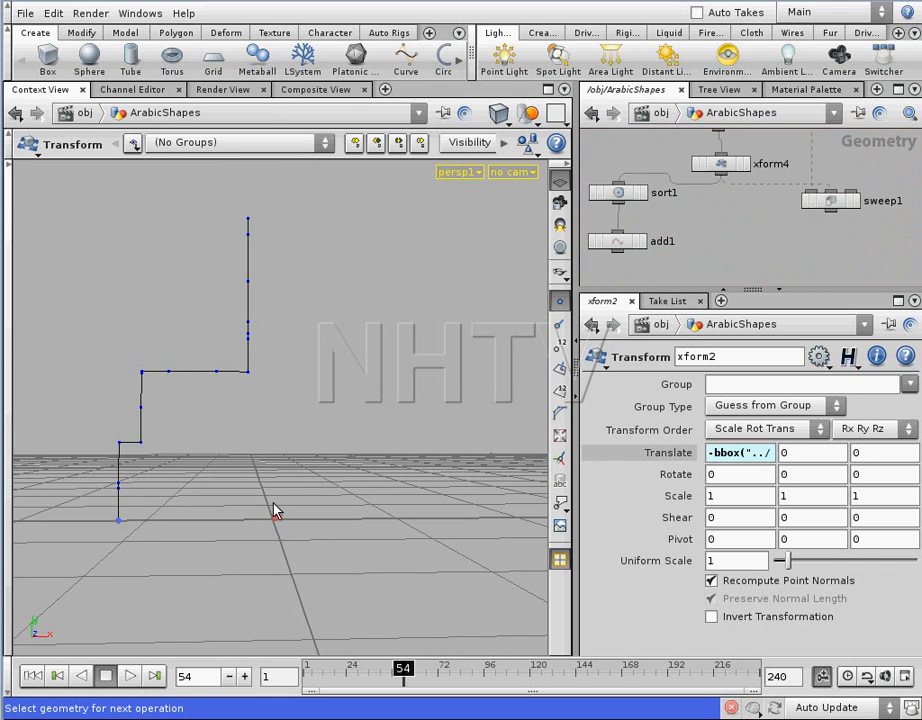
{"action": "middle_click_drag", "start_coordinate": [768, 229], "coordinate": [788, 207]}
{"action": "left_click", "coordinate": [665, 224]}
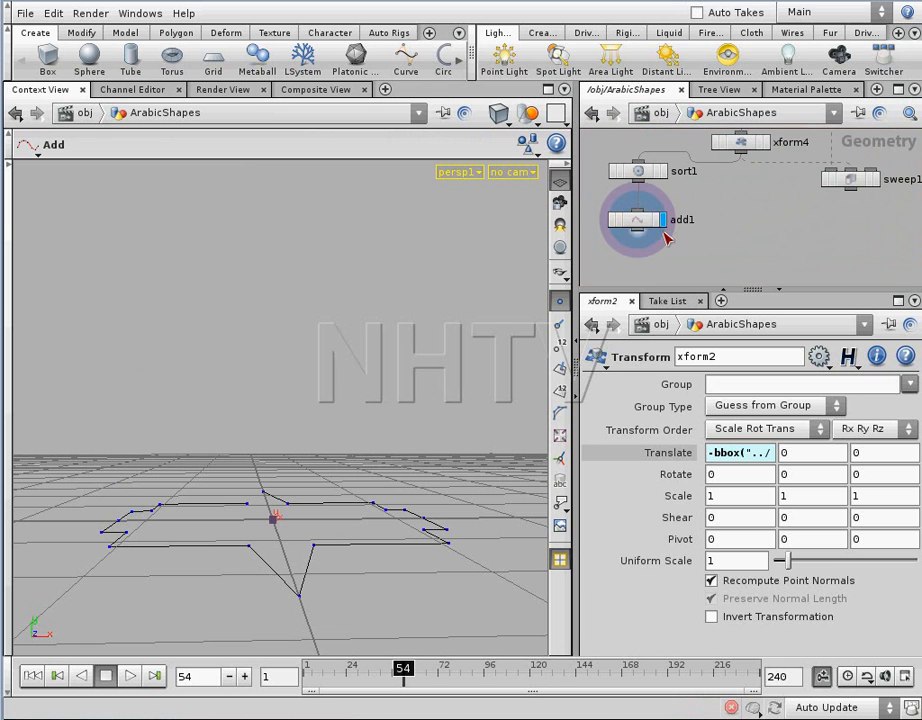
{"action": "key", "text": "Escape"}
{"action": "left_click_drag", "start_coordinate": [330, 400], "coordinate": [314, 505]}
{"action": "middle_click_drag", "start_coordinate": [765, 178], "coordinate": [682, 209]}
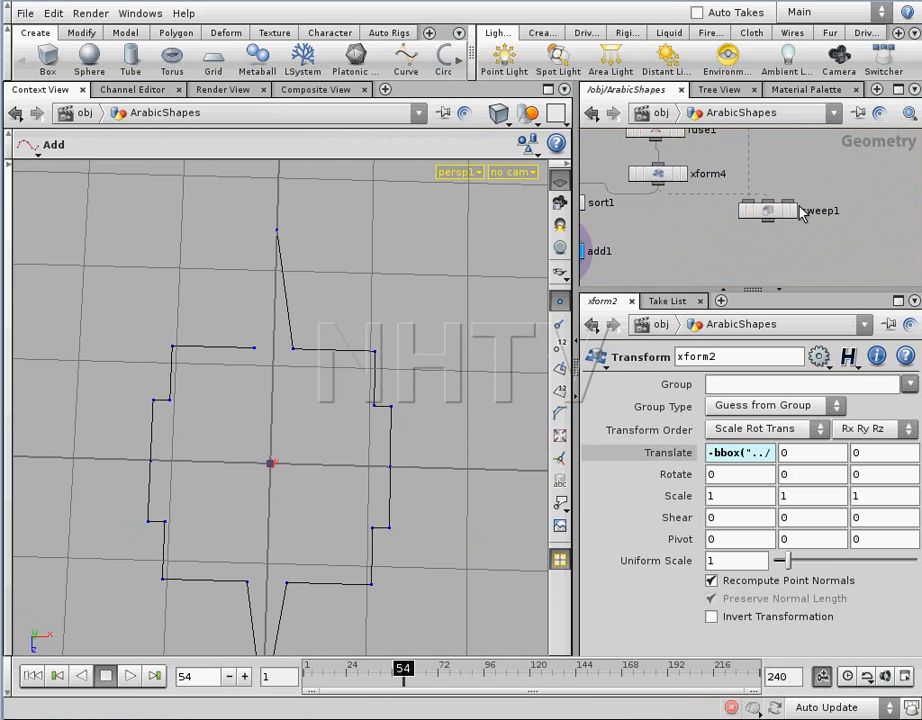
Display sweep1, hide the points and switch the viewport to shaded display without wireframe.
{"action": "left_click", "coordinate": [793, 210]}
{"action": "left_click_drag", "start_coordinate": [288, 428], "coordinate": [520, 302]}
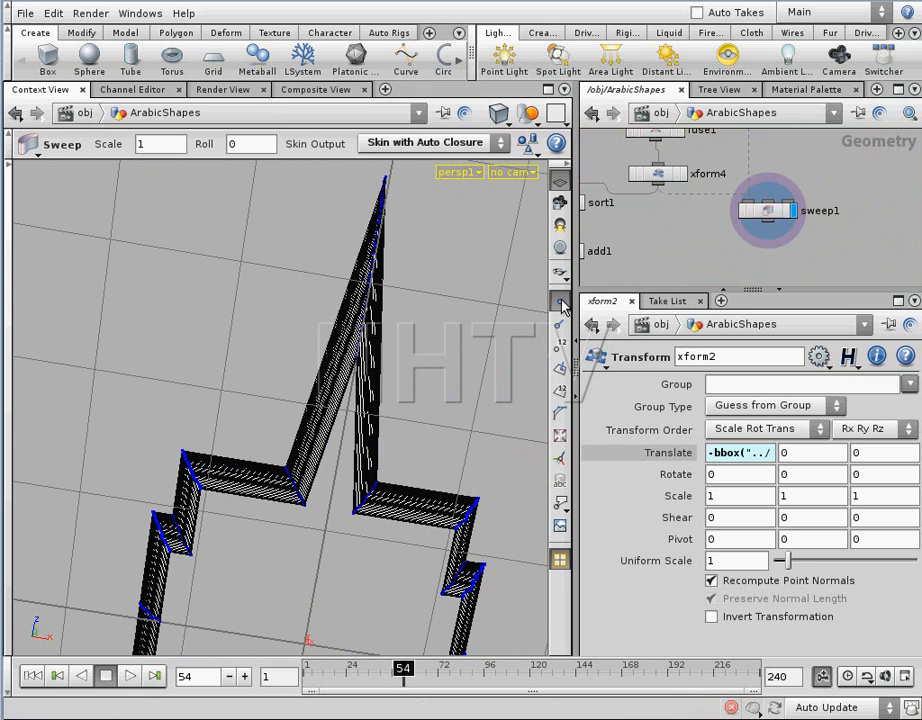
{"action": "left_click_drag", "start_coordinate": [470, 330], "coordinate": [480, 180]}
{"action": "left_click", "coordinate": [500, 120]}
{"action": "left_click", "coordinate": [514, 250]}
{"action": "mouse_move", "coordinate": [372, 315]}
{"action": "left_mouse_down"}
{"action": "mouse_move", "coordinate": [311, 389]}
{"action": "mouse_move", "coordinate": [268, 377]}
{"action": "mouse_move", "coordinate": [413, 338]}
{"action": "mouse_move", "coordinate": [456, 372]}
{"action": "mouse_move", "coordinate": [463, 405]}
{"action": "mouse_move", "coordinate": [471, 364]}
{"action": "mouse_move", "coordinate": [421, 327]}
{"action": "mouse_move", "coordinate": [414, 309]}
{"action": "mouse_move", "coordinate": [412, 325]}
{"action": "mouse_move", "coordinate": [284, 346]}
{"action": "mouse_move", "coordinate": [262, 335]}
{"action": "mouse_move", "coordinate": [323, 461]}
{"action": "mouse_move", "coordinate": [403, 381]}
{"action": "mouse_move", "coordinate": [422, 329]}
{"action": "mouse_move", "coordinate": [314, 356]}
{"action": "mouse_move", "coordinate": [373, 421]}
{"action": "left_mouse_up"}
{"action": "scroll", "coordinate": [753, 203], "scroll_direction": "up", "scroll_amount": 5}
{"action": "scroll", "coordinate": [750, 206], "scroll_direction": "down", "scroll_amount": 2}
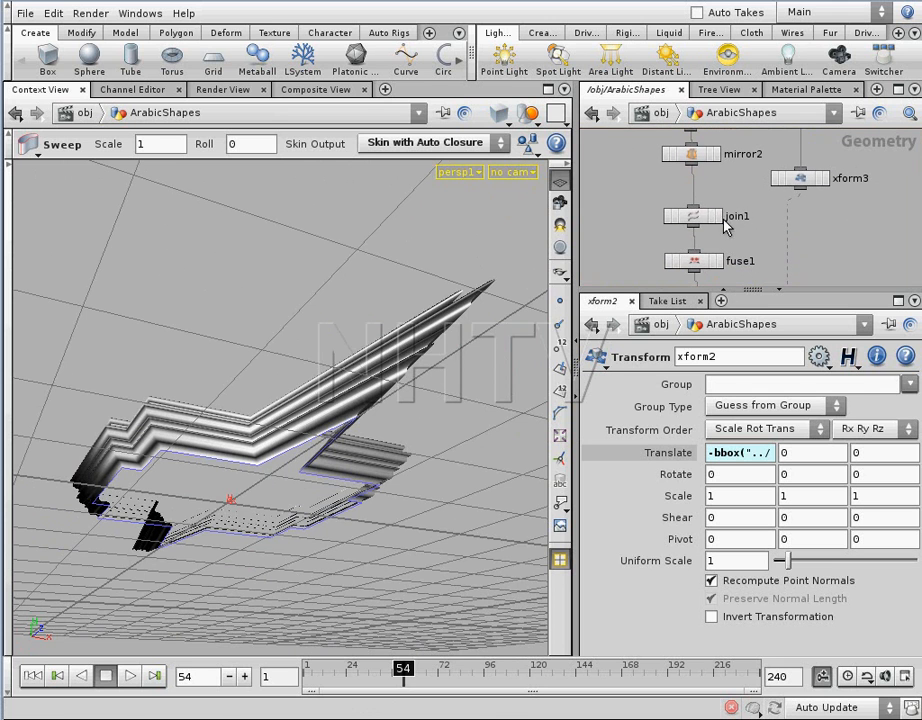
Display join1, open its parameters and examine the joined outline from the front.
{"action": "left_click", "coordinate": [718, 217]}
{"action": "left_click_drag", "start_coordinate": [395, 355], "coordinate": [309, 401]}
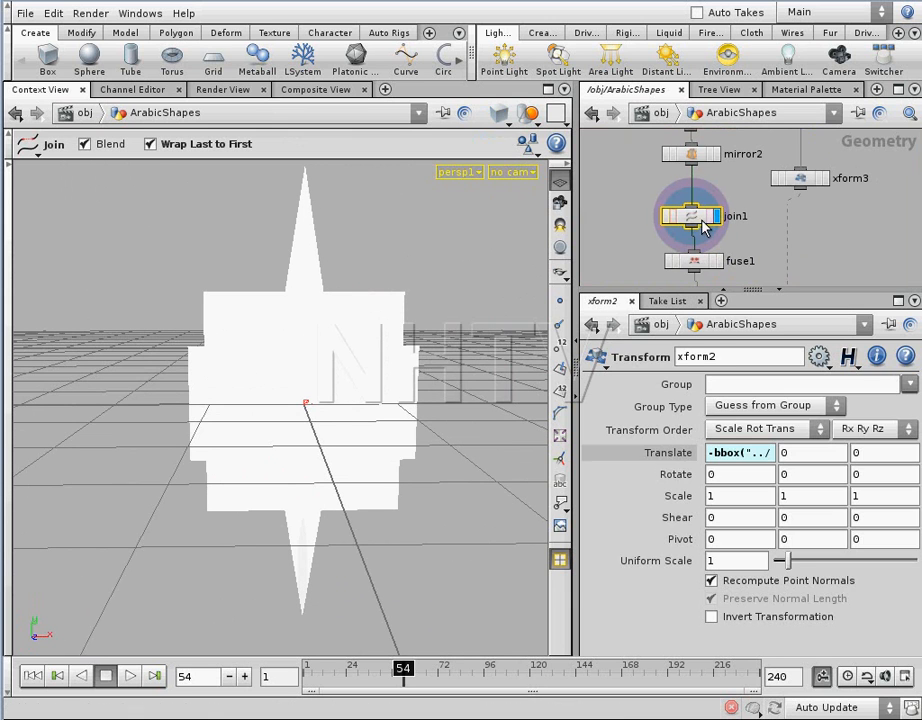
{"action": "left_click", "coordinate": [700, 222]}
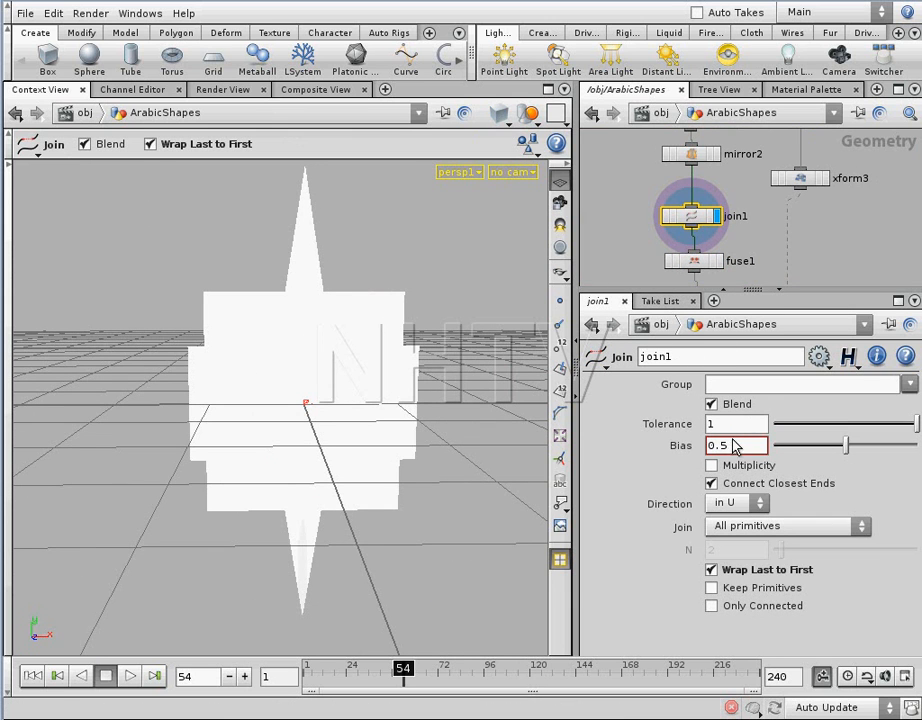
{"action": "left_click_drag", "start_coordinate": [366, 305], "coordinate": [393, 355]}
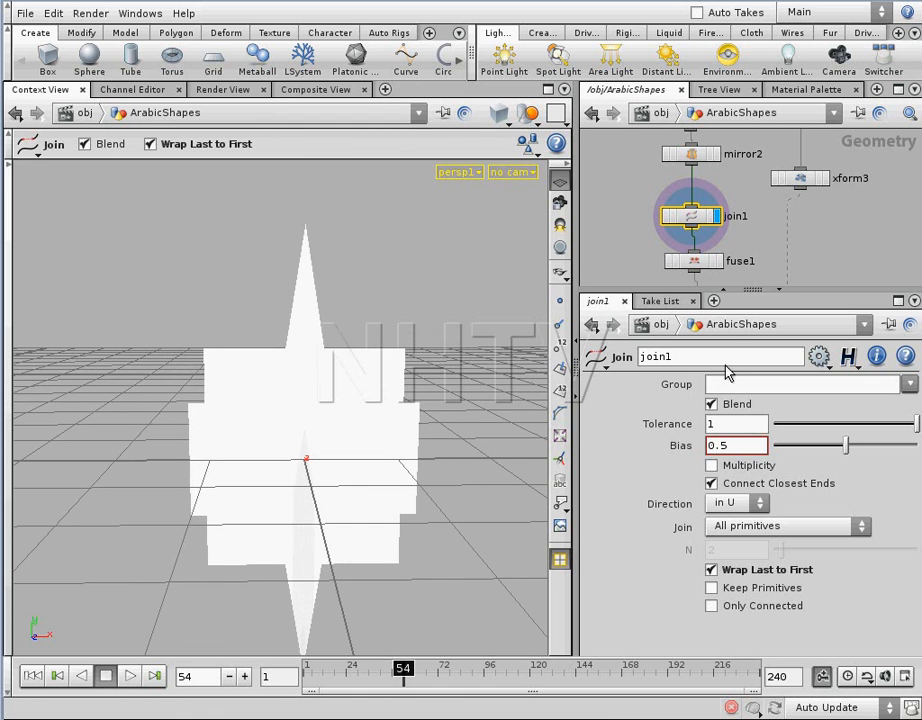
Compare the outlines of mirror2 and join1 using smooth wire shaded display with points shown.
{"action": "left_click", "coordinate": [716, 154]}
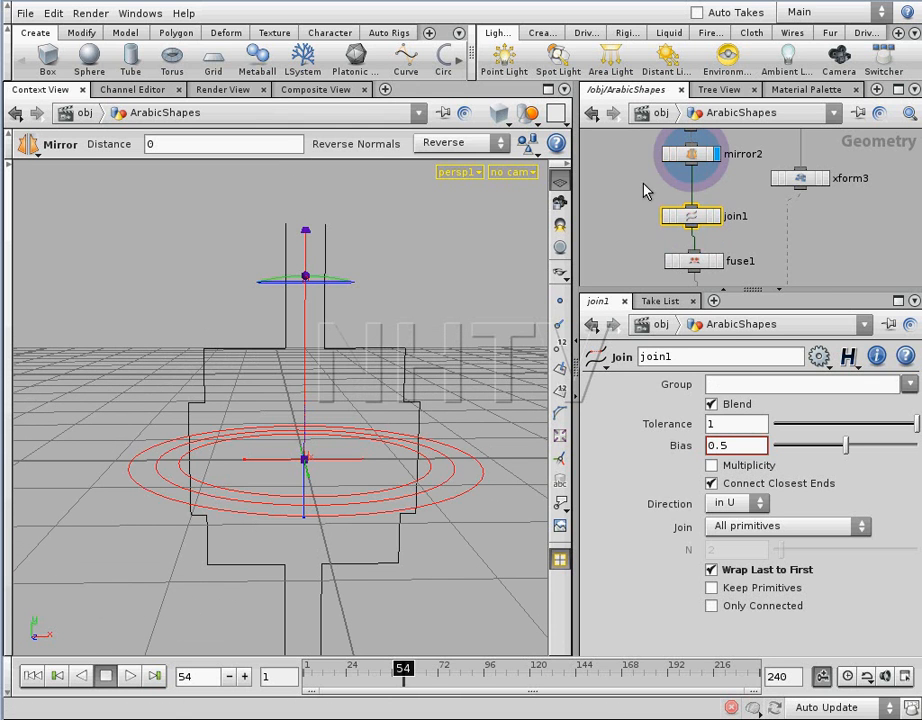
{"action": "left_click", "coordinate": [498, 114]}
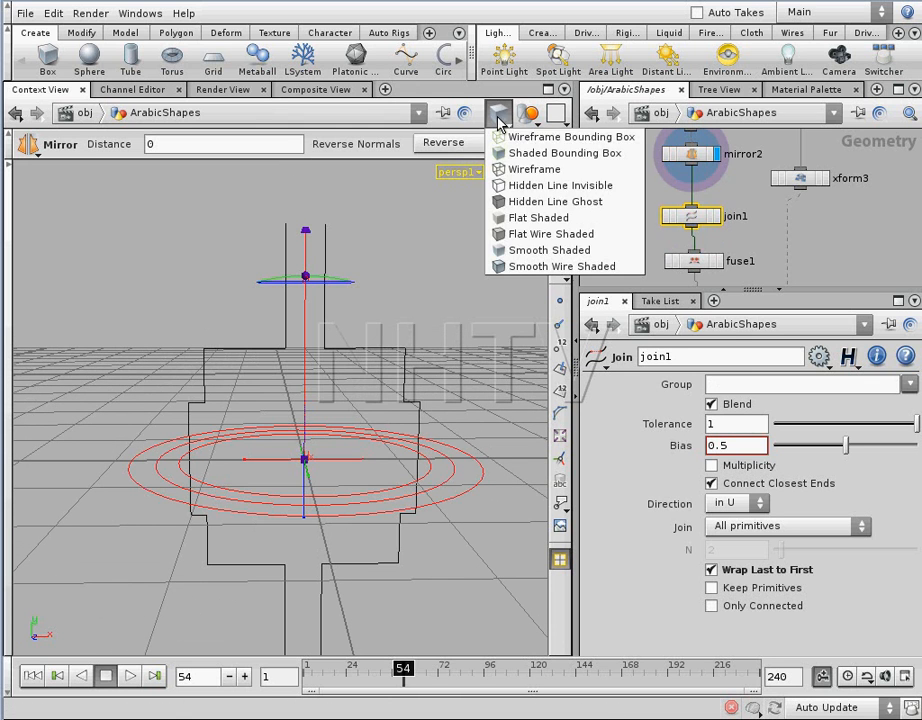
{"action": "left_click", "coordinate": [530, 265]}
{"action": "left_click", "coordinate": [716, 216]}
{"action": "left_click_drag", "start_coordinate": [385, 276], "coordinate": [368, 309]}
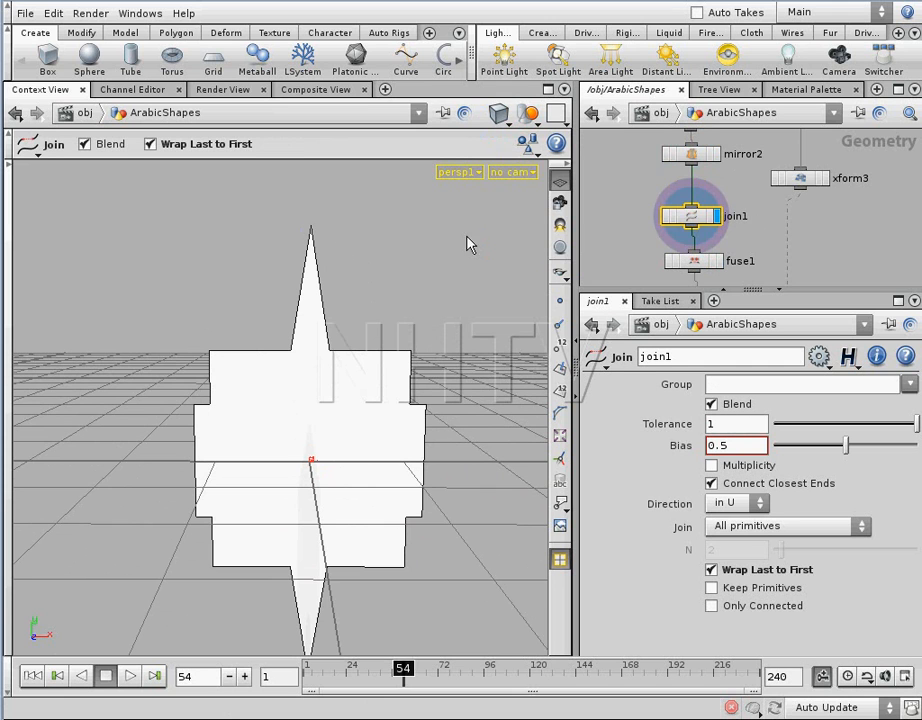
{"action": "left_click", "coordinate": [559, 300]}
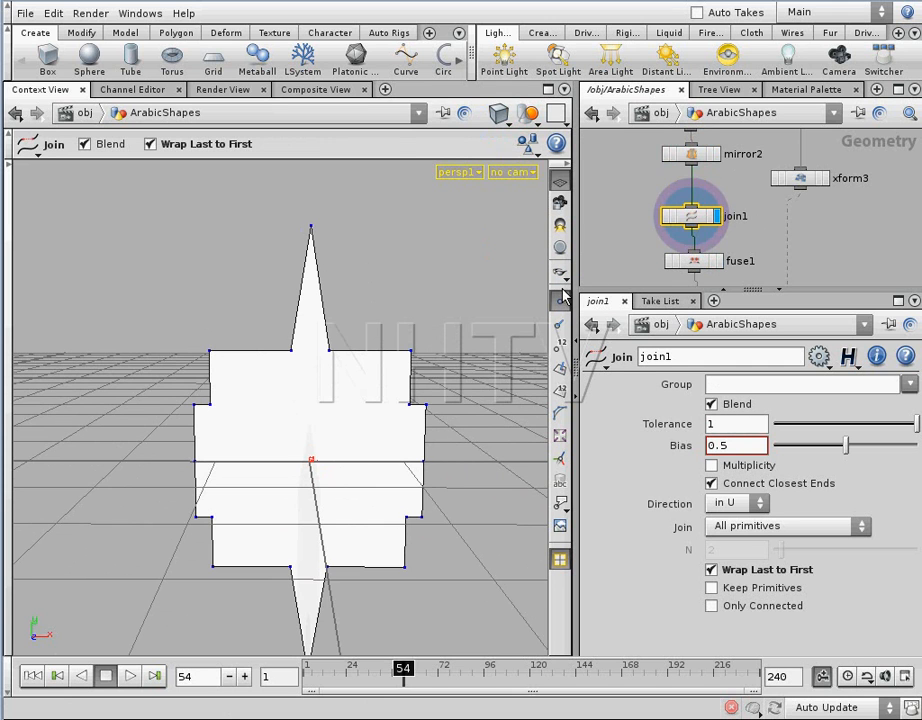
{"action": "left_click", "coordinate": [715, 158]}
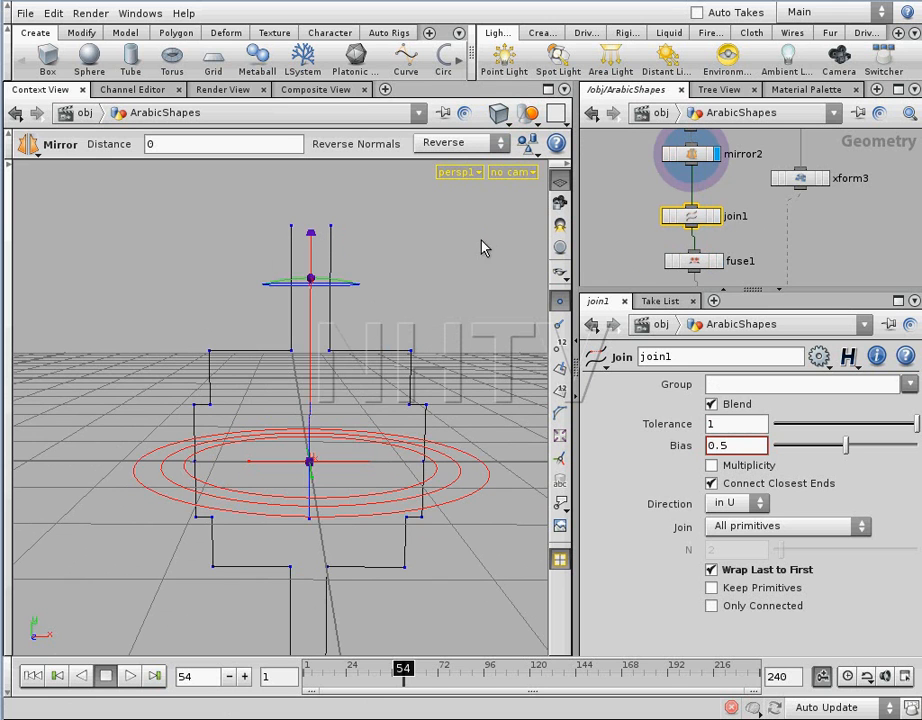
{"action": "left_click", "coordinate": [716, 216]}
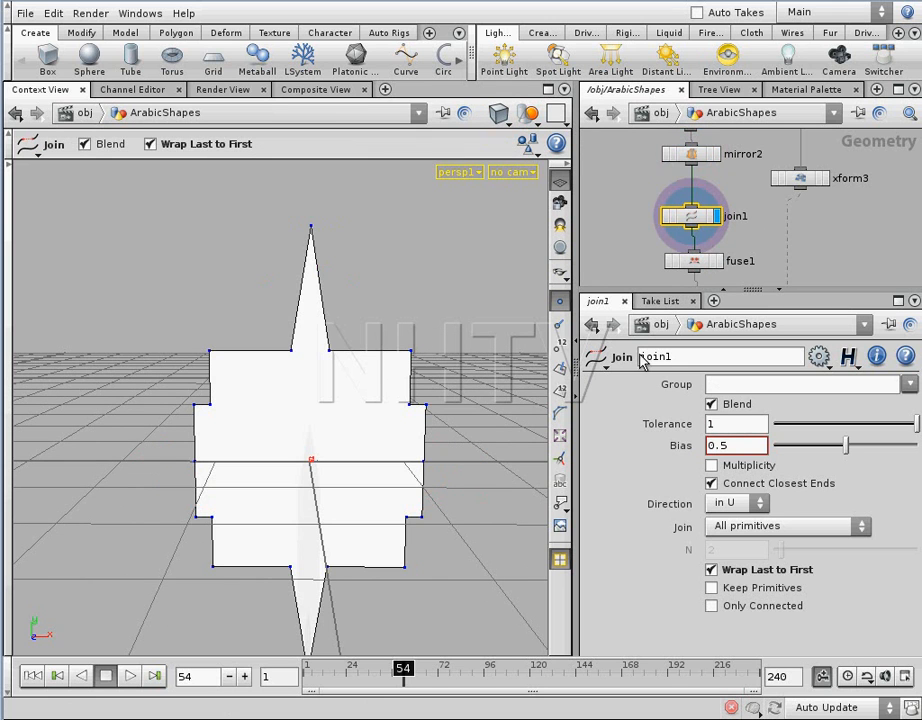
Turn off Blend on join1 so the ends of the curves connect without merging.
{"action": "left_click", "coordinate": [711, 405]}
{"action": "key", "text": "Escape"}
{"action": "left_click_drag", "start_coordinate": [375, 387], "coordinate": [385, 451]}
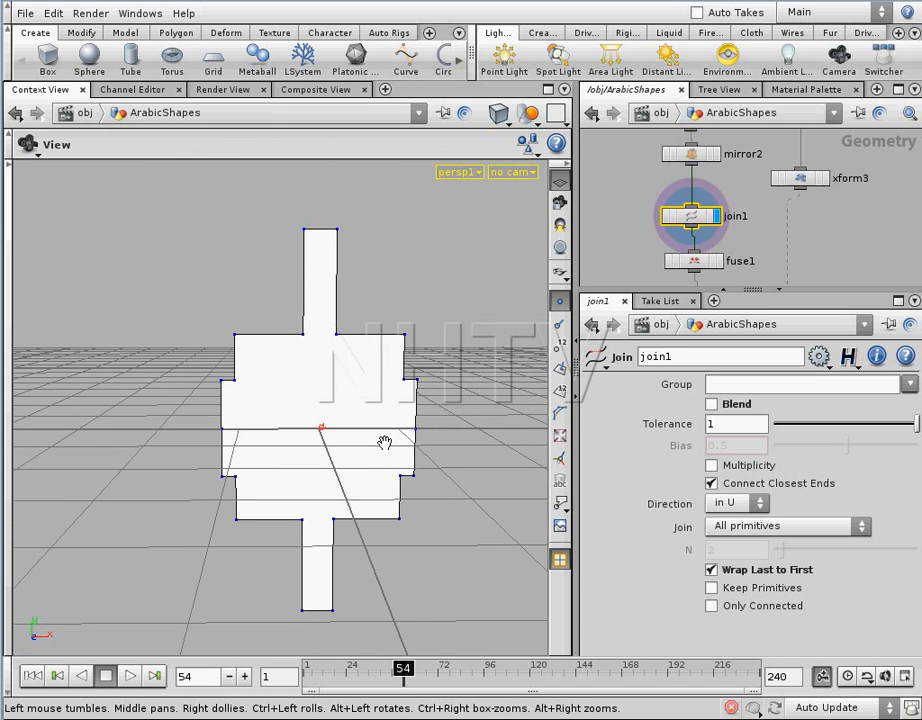
{"action": "key", "text": "Return"}
Display sweep1 in smooth shaded mode without points and inspect the swept moulding.
{"action": "scroll", "coordinate": [740, 220], "scroll_direction": "down", "scroll_amount": 5}
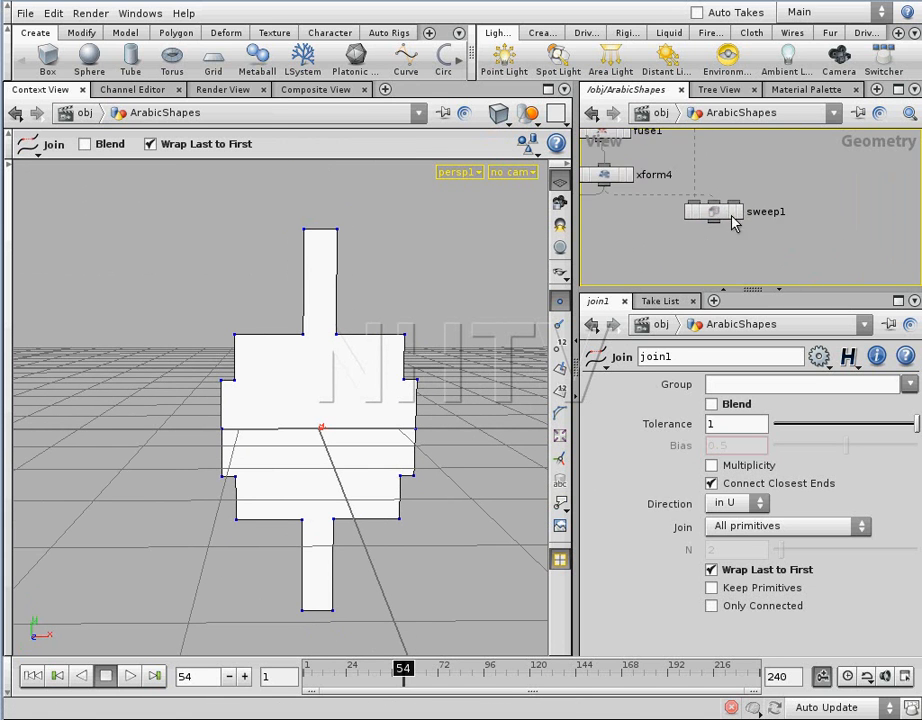
{"action": "left_click", "coordinate": [856, 179]}
{"action": "left_click_drag", "start_coordinate": [519, 316], "coordinate": [405, 333]}
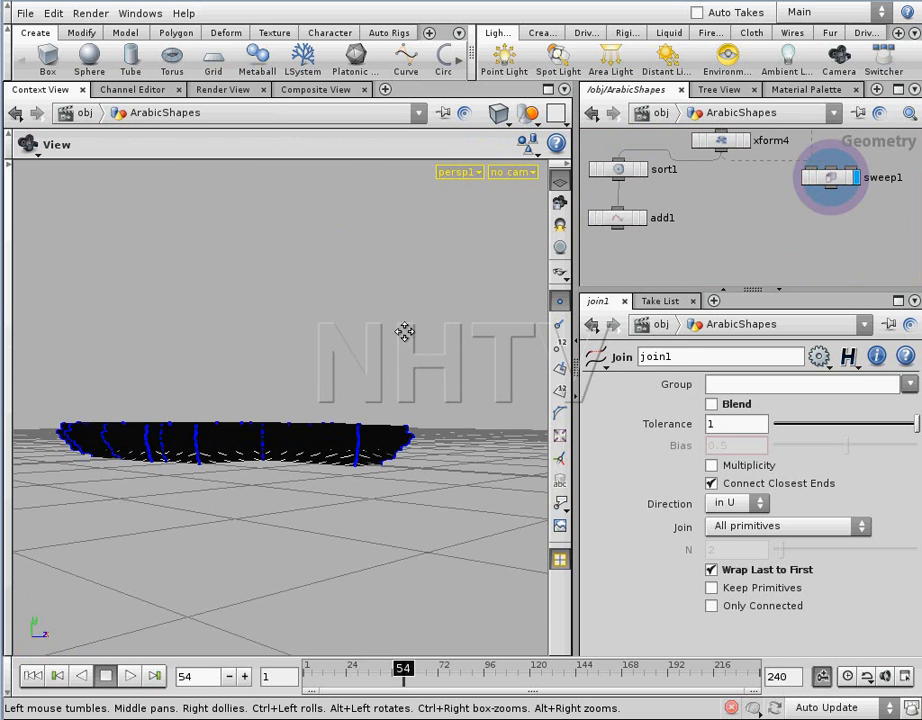
{"action": "left_click", "coordinate": [500, 128]}
{"action": "left_click", "coordinate": [521, 249]}
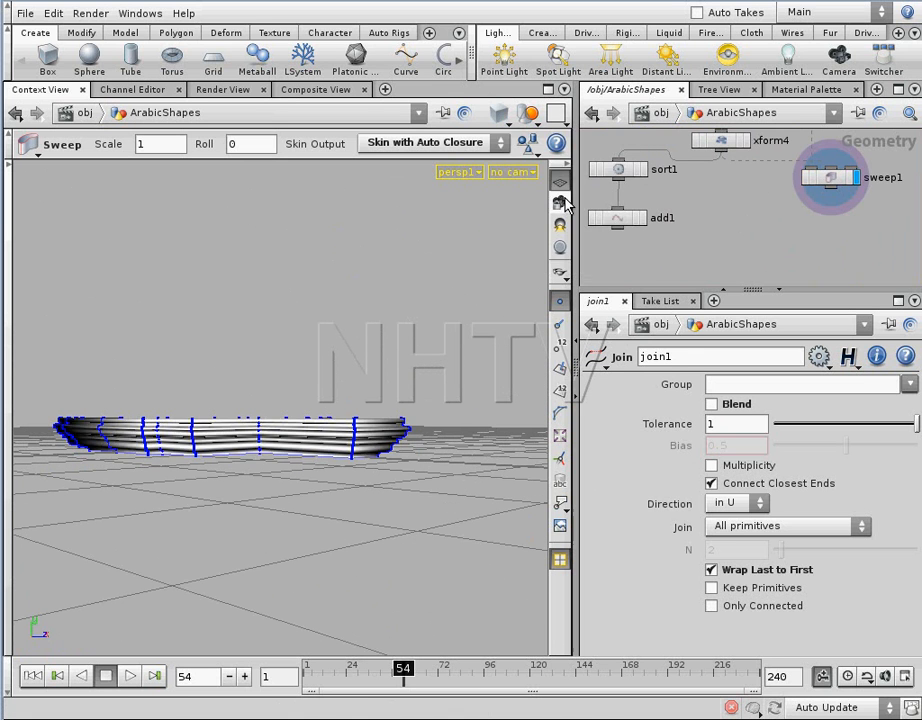
{"action": "left_click", "coordinate": [560, 203]}
{"action": "left_click_drag", "start_coordinate": [345, 395], "coordinate": [391, 288]}
{"action": "key", "text": "Escape"}
Append a Facet node to sweep1 and display it.
{"action": "middle_click_drag", "start_coordinate": [831, 274], "coordinate": [761, 268]}
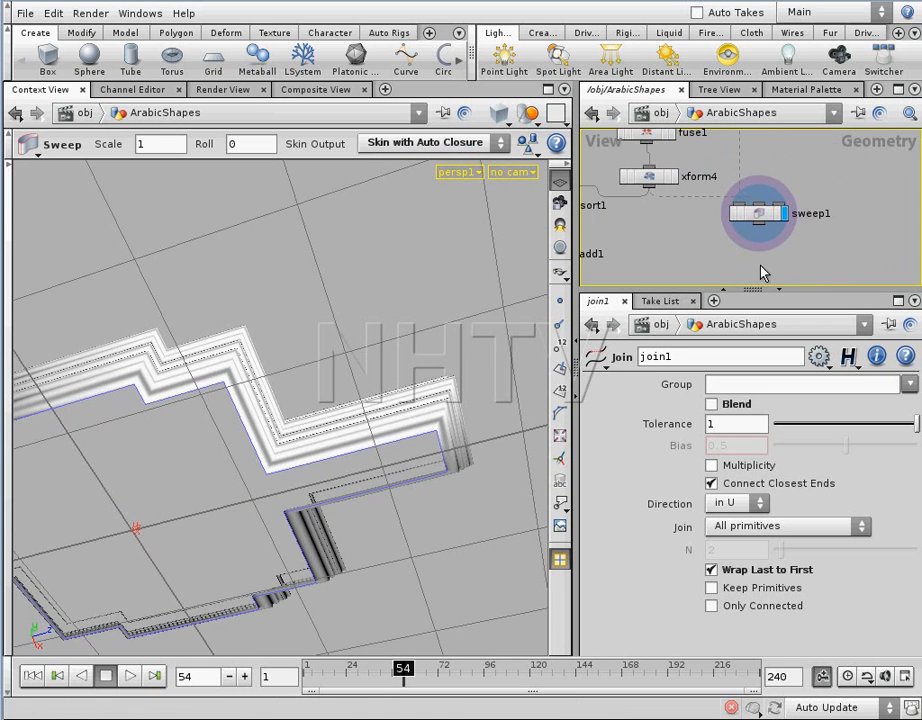
{"action": "scroll", "coordinate": [760, 250], "scroll_direction": "up", "scroll_amount": 2}
{"action": "scroll", "coordinate": [761, 250], "scroll_direction": "up", "scroll_amount": 1}
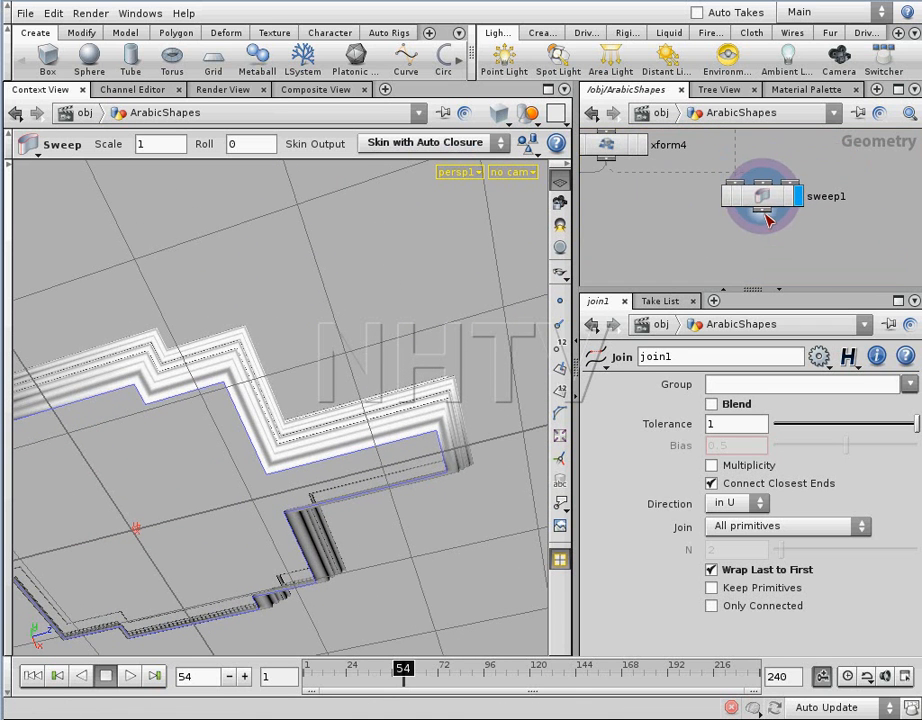
{"action": "key", "text": "Tab"}
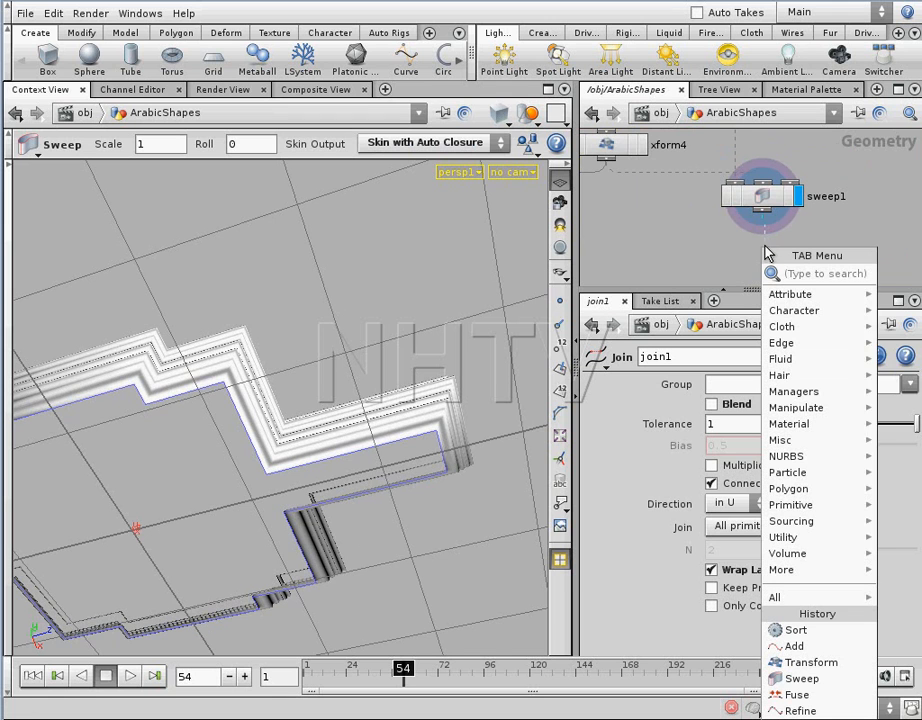
{"action": "type", "text": "Facet"}
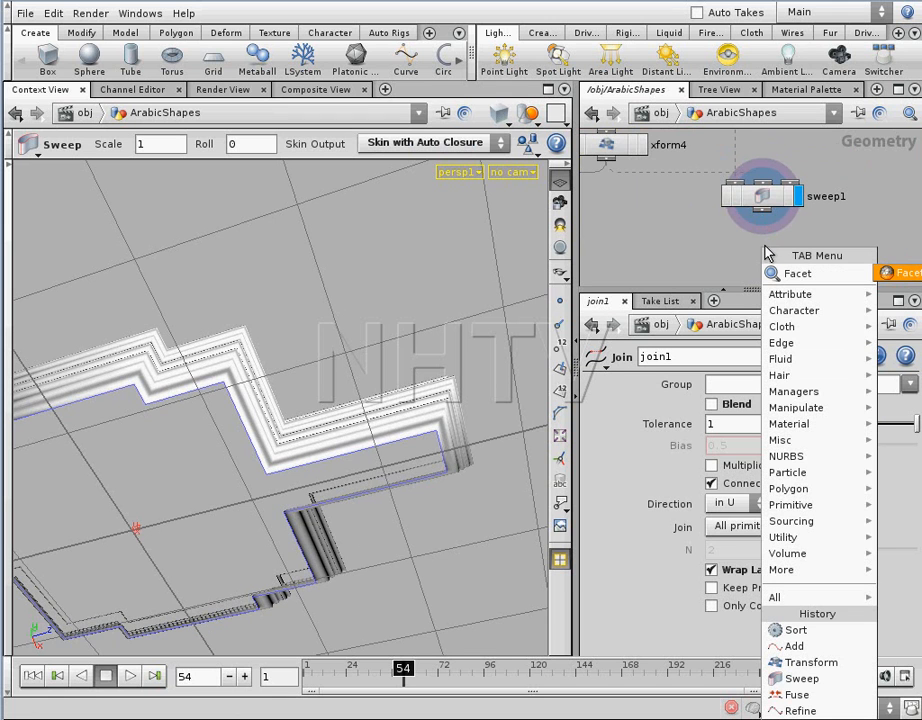
{"action": "key", "text": "Return"}
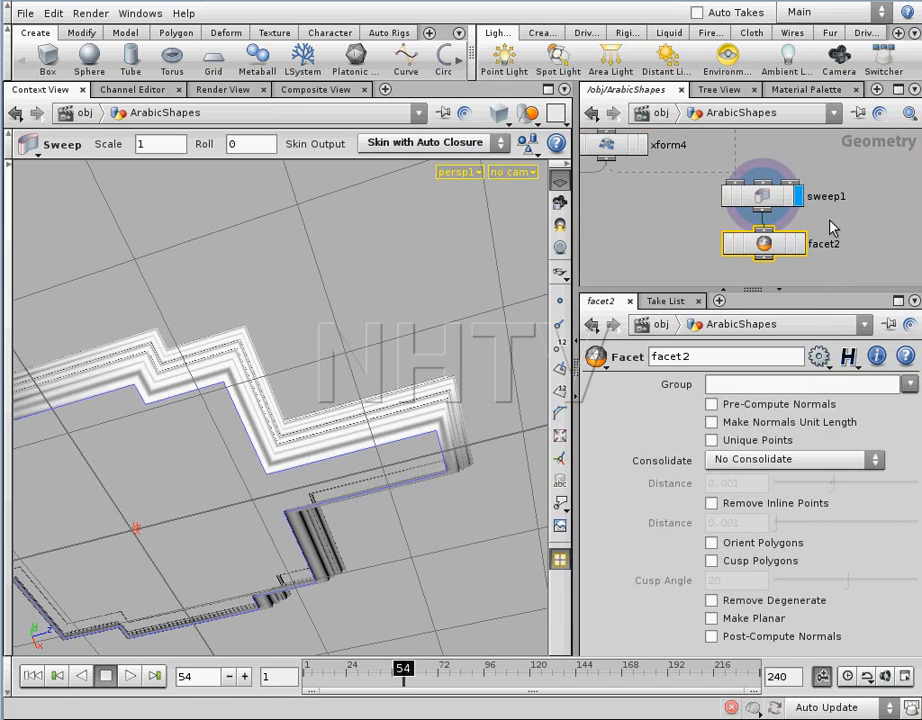
{"action": "left_click", "coordinate": [799, 245]}
{"action": "left_click_drag", "start_coordinate": [783, 255], "coordinate": [777, 256]}
Enable Cusp Polygons on facet2 and inspect the edges of the moulding.
{"action": "left_click", "coordinate": [711, 561]}
{"action": "key", "text": "Escape"}
{"action": "left_click_drag", "start_coordinate": [354, 377], "coordinate": [291, 440]}
{"action": "key", "text": "Return"}
{"action": "middle_click_drag", "start_coordinate": [819, 253], "coordinate": [792, 200]}
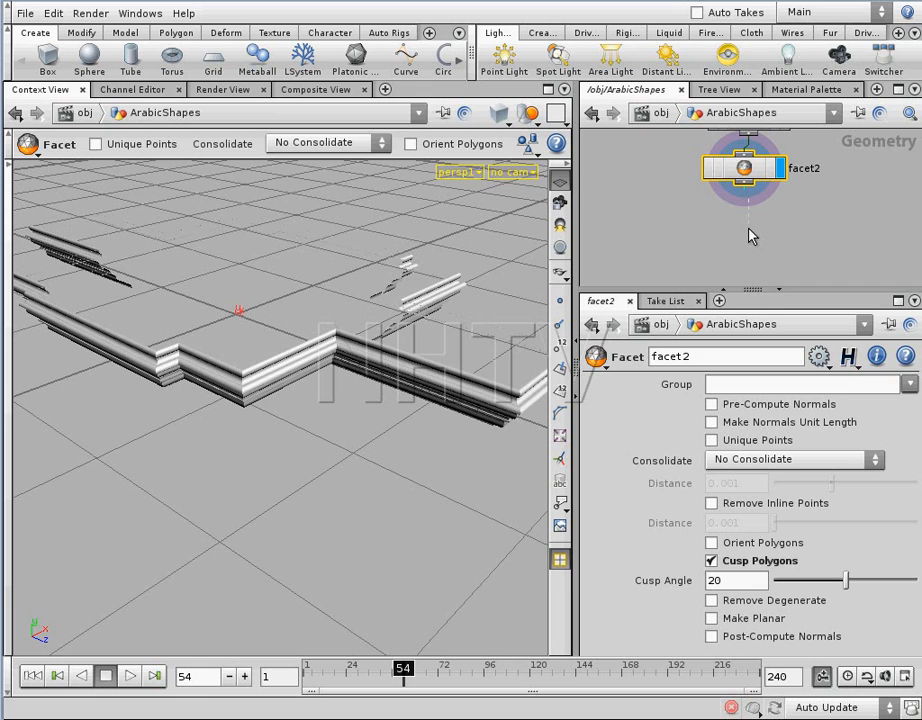
{"action": "key", "text": "Escape"}
{"action": "left_click_drag", "start_coordinate": [303, 393], "coordinate": [296, 440]}
{"action": "key", "text": "Return"}
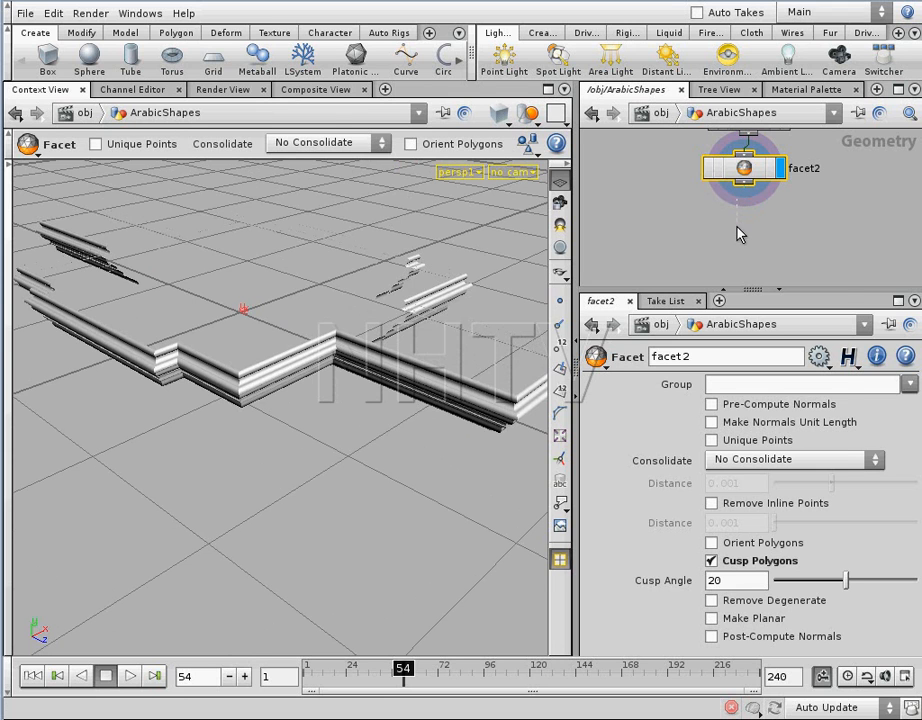
{"action": "key", "text": "Tab"}
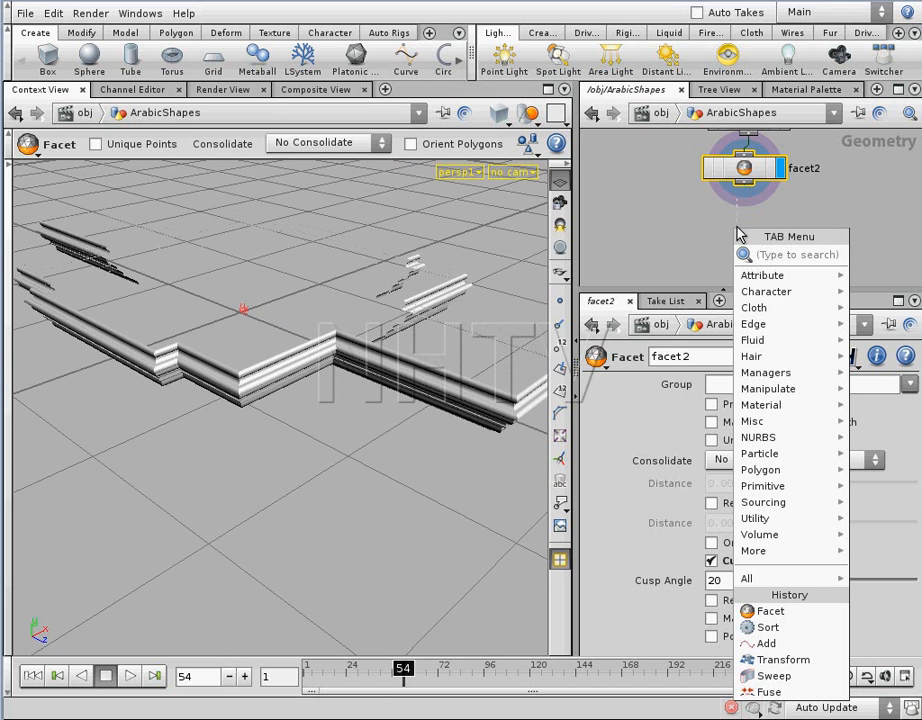
{"action": "type", "text": "Facet"}
{"action": "key", "text": "Escape"}
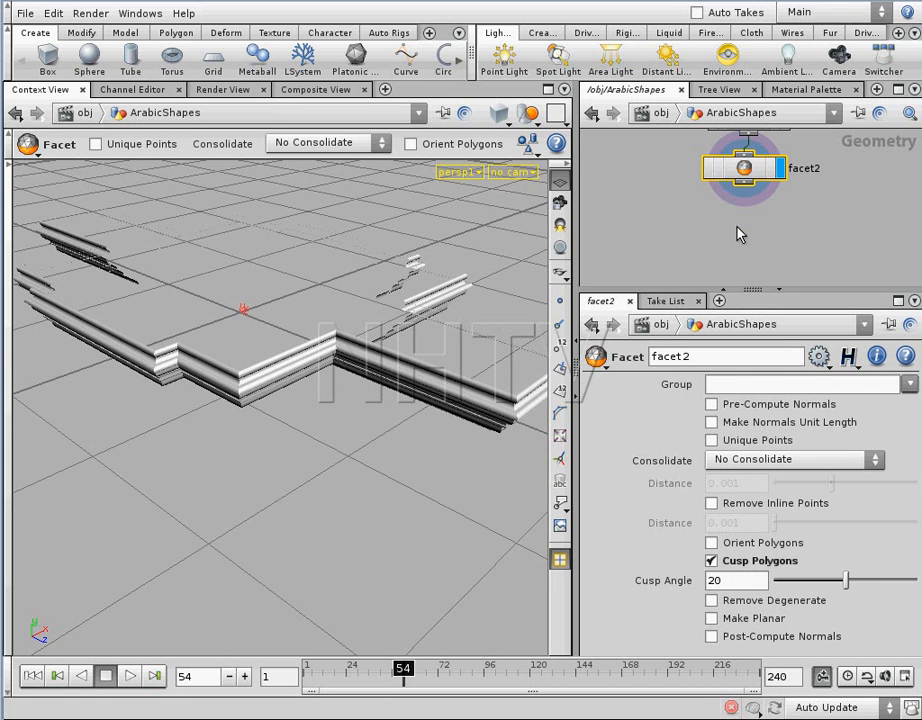
{"action": "left_click", "coordinate": [751, 237]}
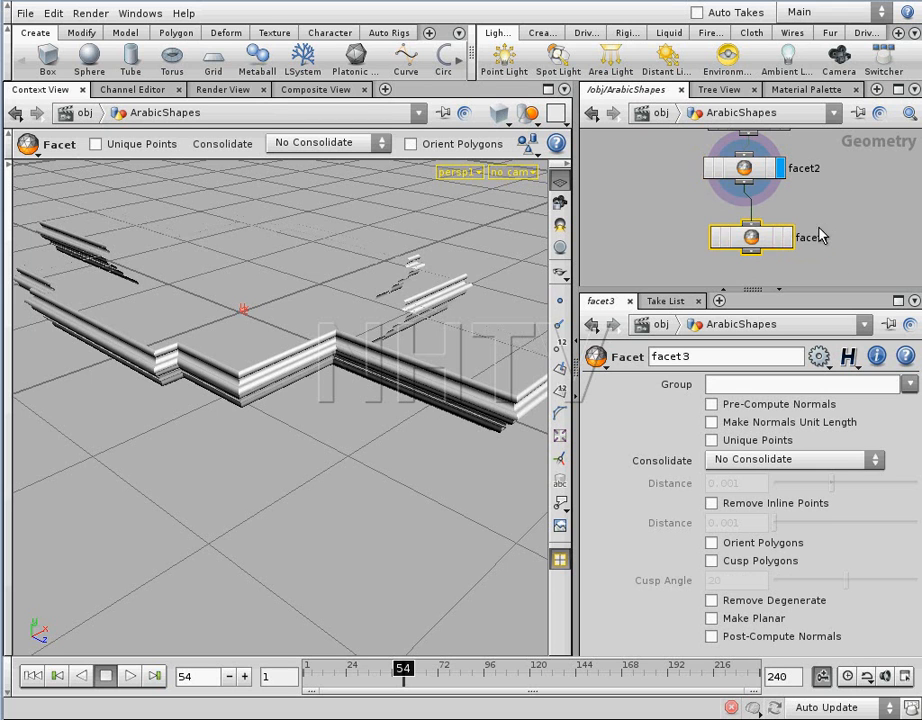
{"action": "key", "text": "Delete"}
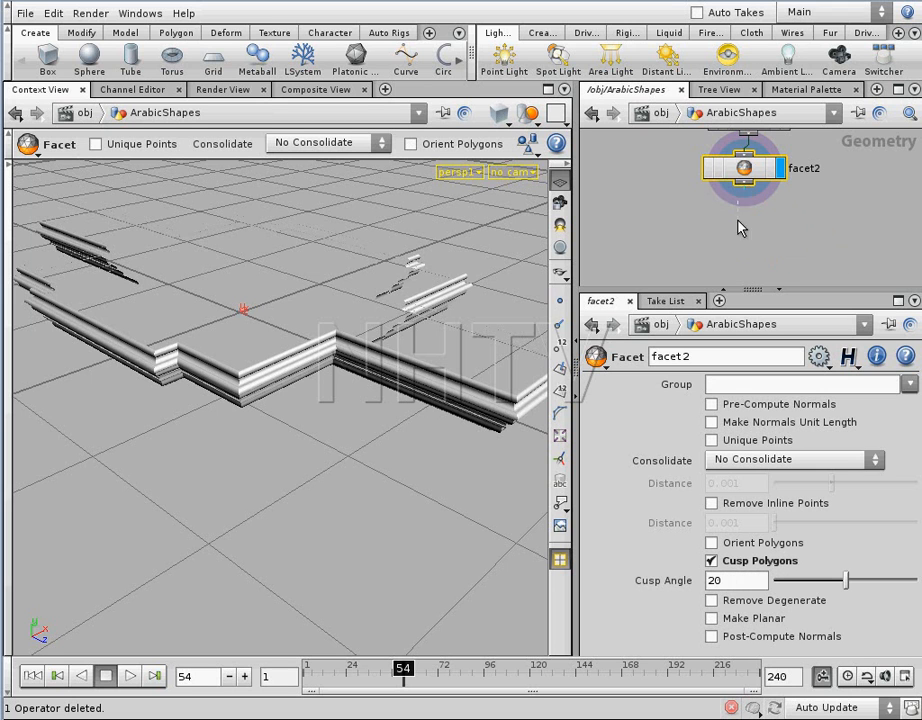
Append a PolyCap node to facet2, display it and examine the moulding up close.
{"action": "key", "text": "Tab"}
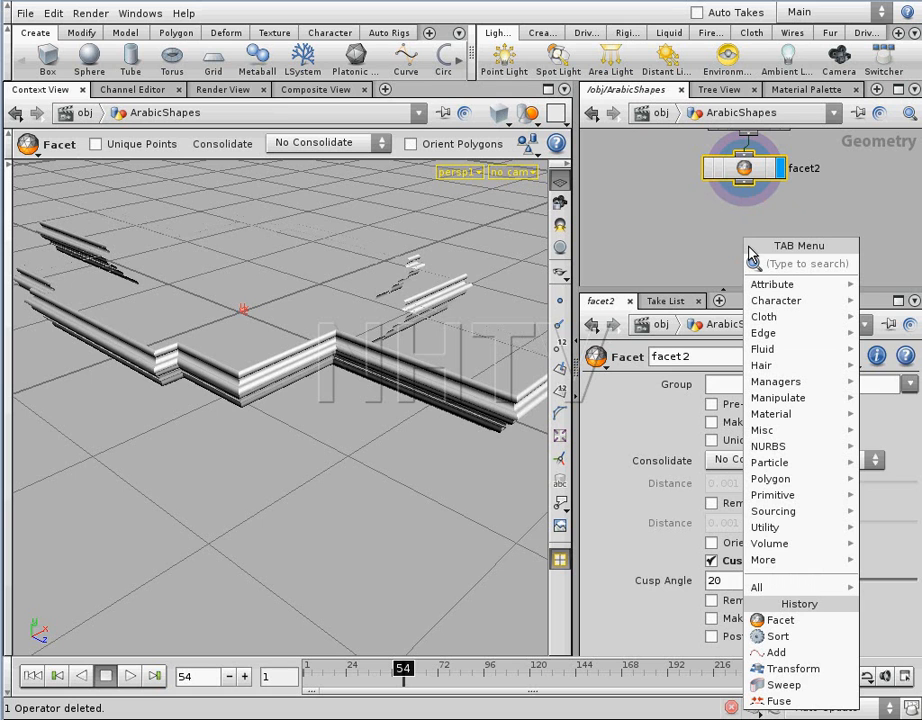
{"action": "type", "text": "poly"}
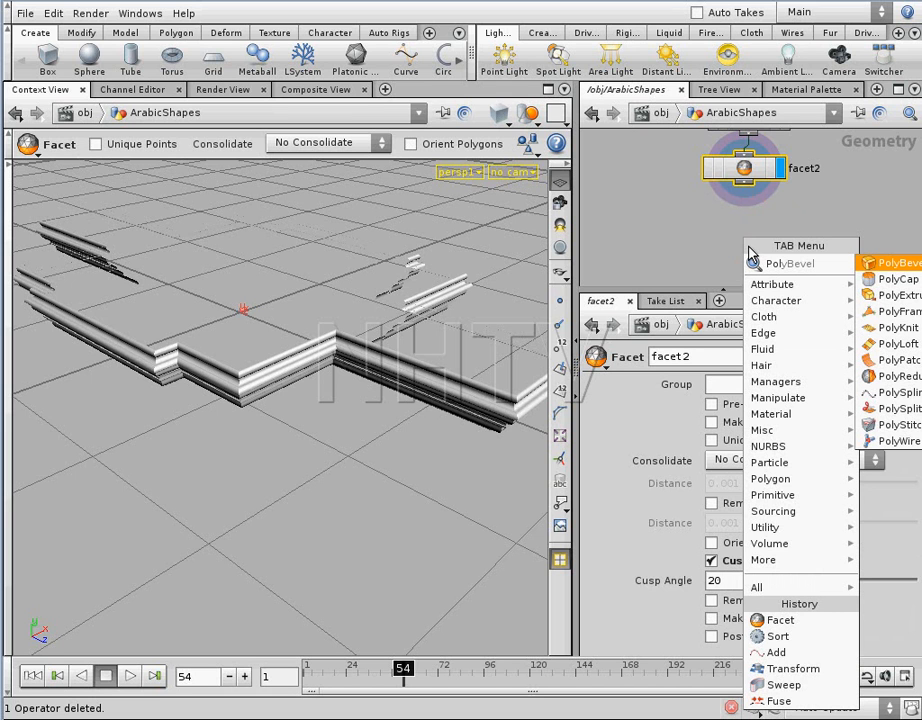
{"action": "left_click", "coordinate": [907, 285]}
{"action": "left_click", "coordinate": [747, 237]}
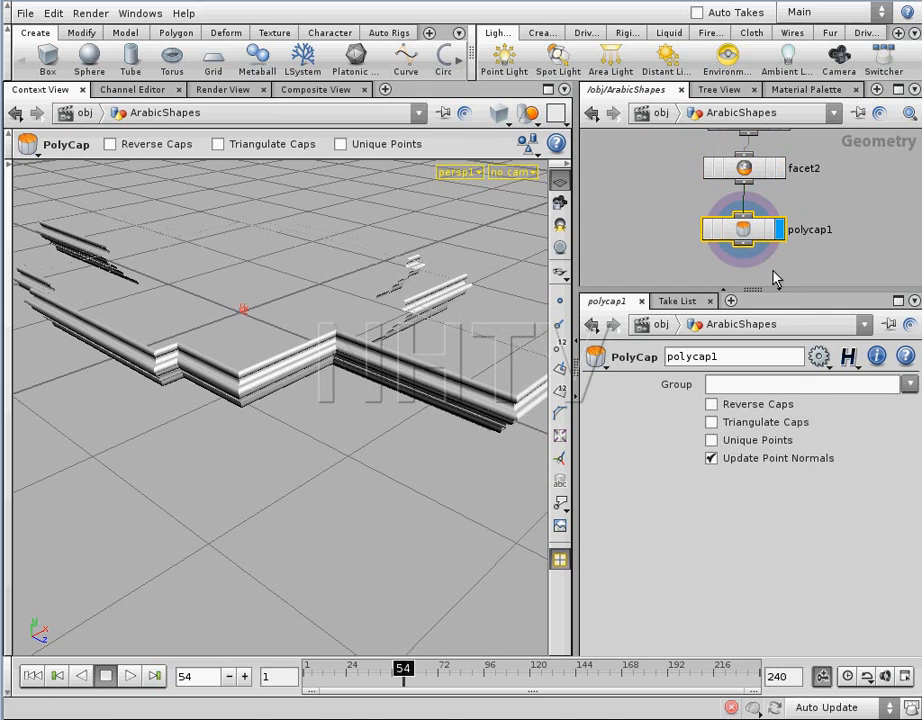
{"action": "left_click_drag", "start_coordinate": [294, 391], "coordinate": [282, 346], "text": "alt"}
{"action": "right_click_drag", "start_coordinate": [282, 346], "coordinate": [371, 319], "text": "alt"}
{"action": "left_click_drag", "start_coordinate": [373, 339], "coordinate": [420, 303]}
{"action": "key", "text": "Return"}
{"action": "key", "text": "Escape"}
{"action": "left_click_drag", "start_coordinate": [277, 330], "coordinate": [370, 370]}
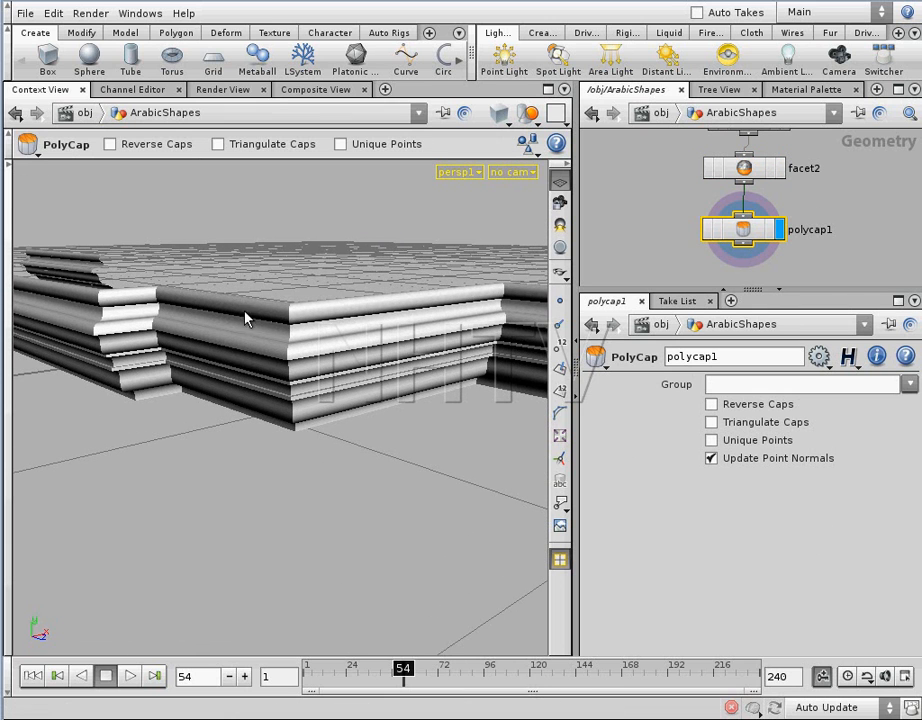
Insert a Group node between facet2 and polycap1 and rename it shape1.
{"action": "left_click_drag", "start_coordinate": [742, 244], "coordinate": [747, 267]}
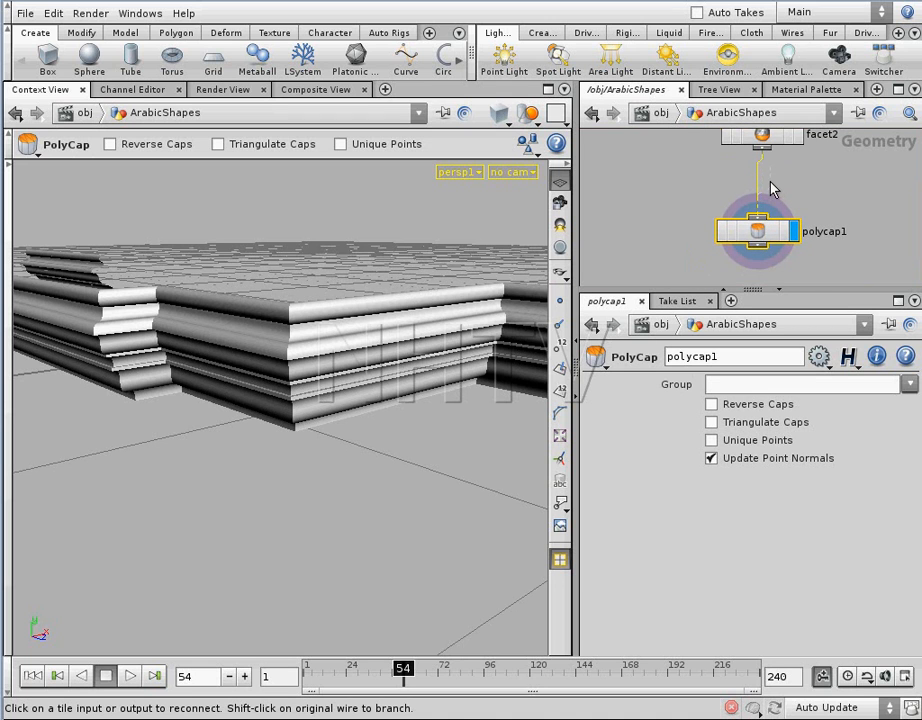
{"action": "key", "text": "Tab"}
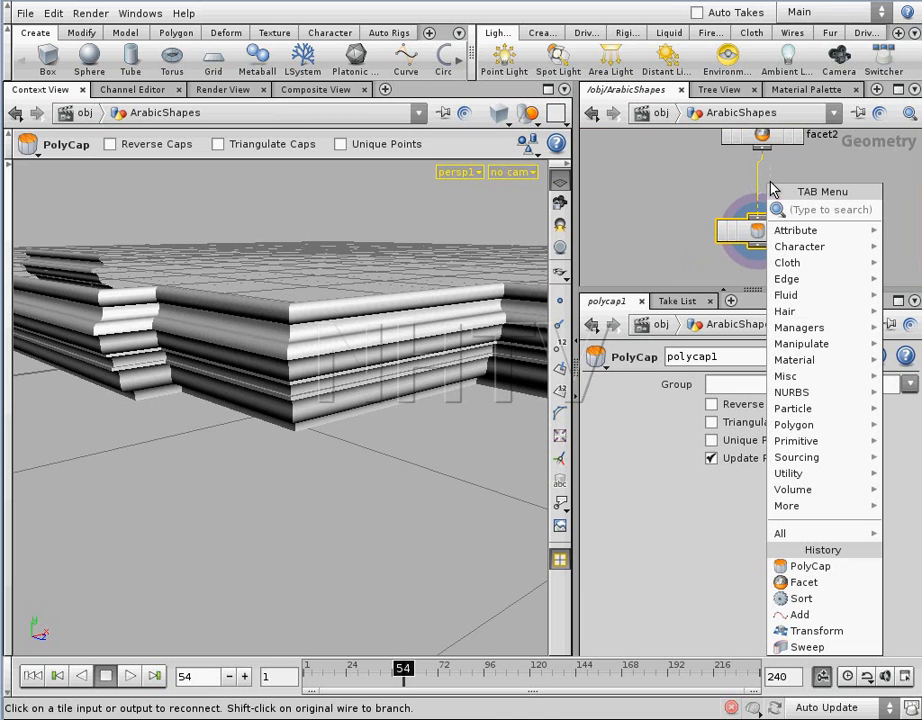
{"action": "type", "text": "Group"}
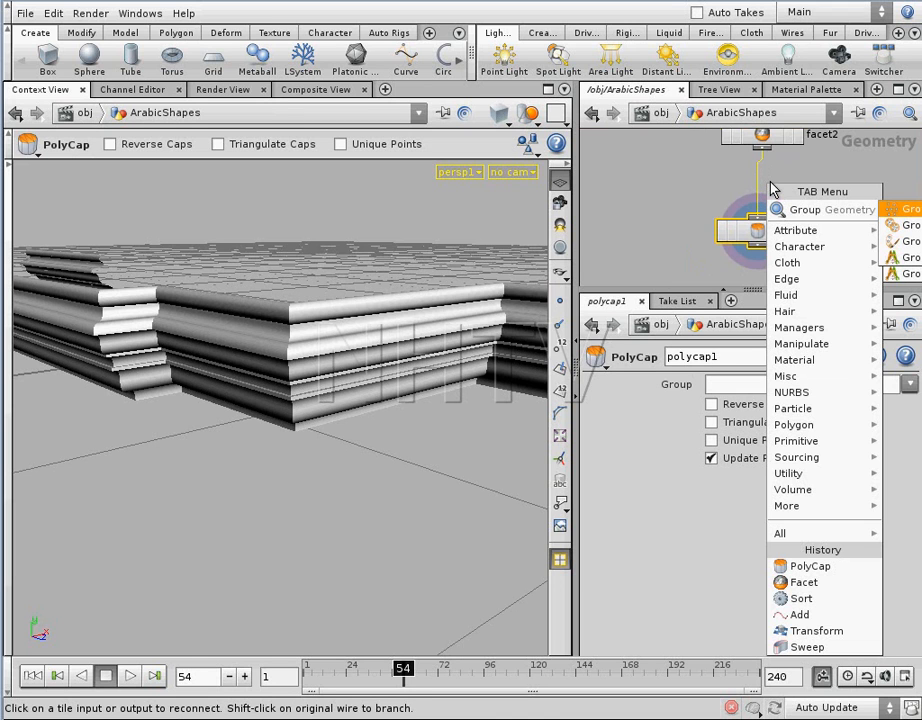
{"action": "key", "text": "Return"}
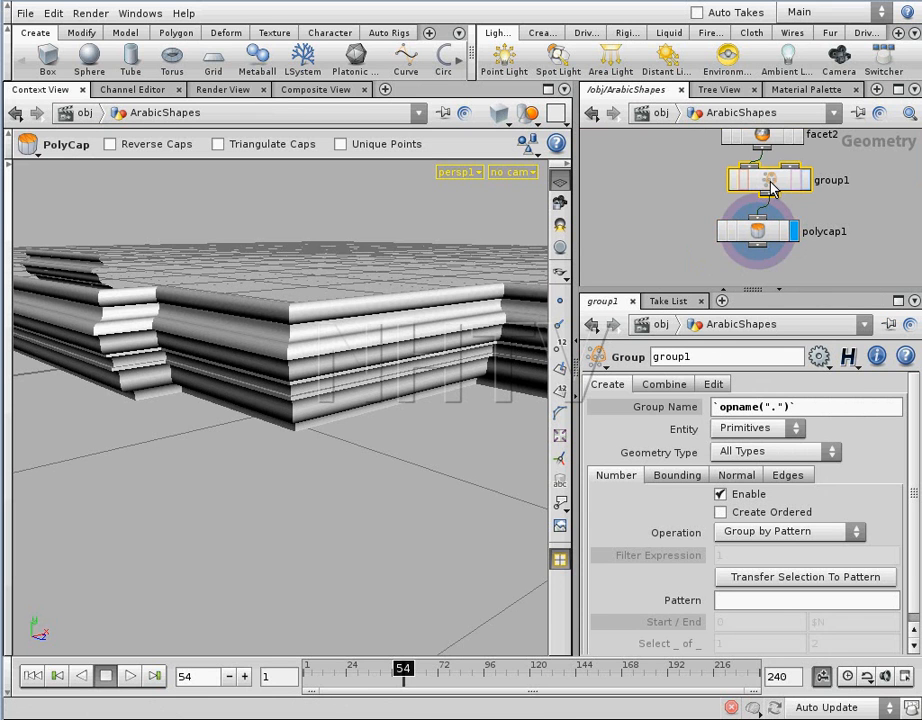
{"action": "left_click", "coordinate": [848, 190]}
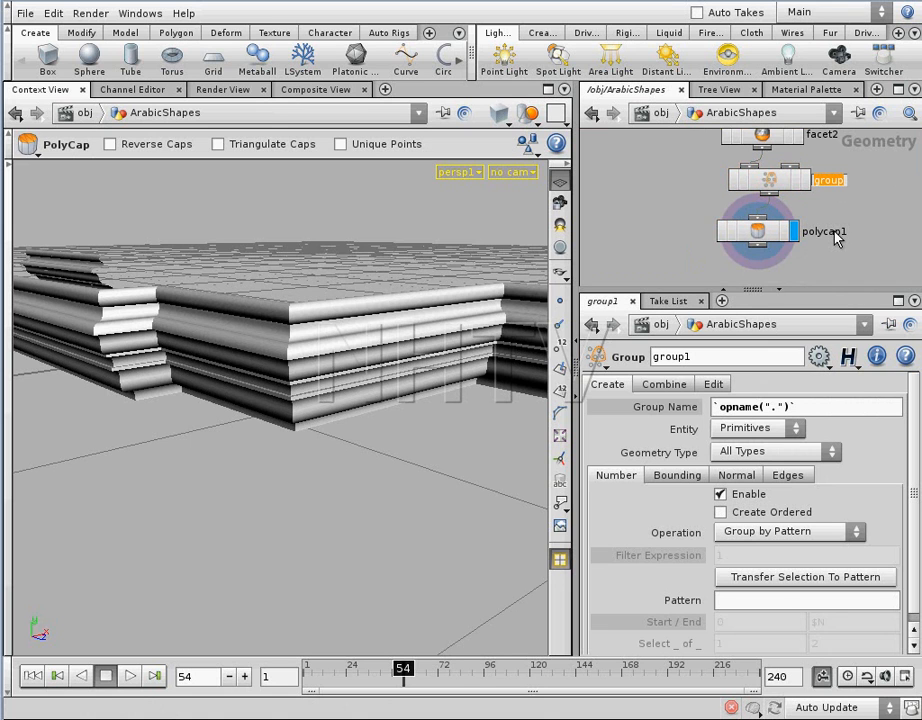
{"action": "type", "text": "1"}
{"action": "key", "text": "Return"}
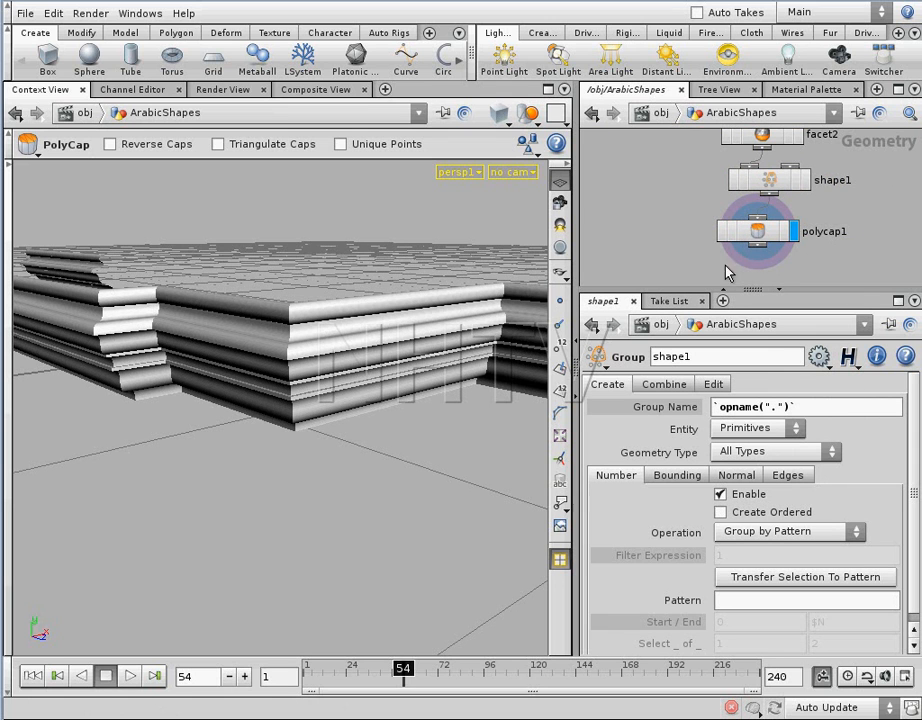
Set polycap1's group to shape1 and check the capped shape from below.
{"action": "left_click", "coordinate": [762, 236]}
{"action": "left_click", "coordinate": [910, 386]}
{"action": "left_click", "coordinate": [917, 405]}
{"action": "left_click_drag", "start_coordinate": [324, 322], "coordinate": [395, 345], "text": "alt"}
{"action": "middle_click_drag", "start_coordinate": [846, 211], "coordinate": [835, 263], "text": "alt"}
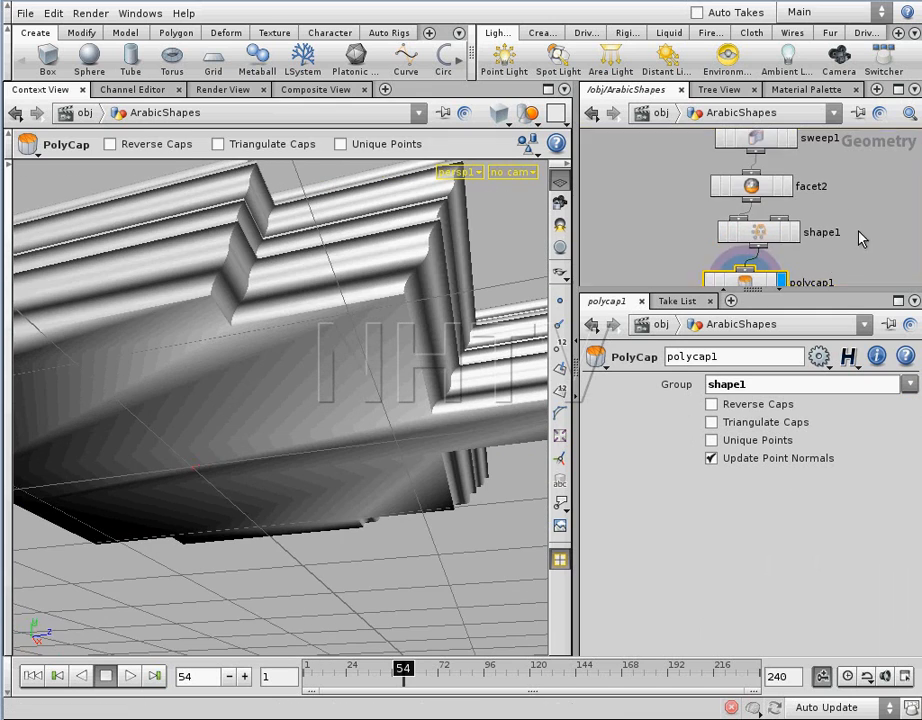
Pull facet2 out from between sweep1 and shape1, reattach it after polycap1 and display it.
{"action": "left_click_drag", "start_coordinate": [335, 300], "coordinate": [364, 323]}
{"action": "left_click_drag", "start_coordinate": [302, 319], "coordinate": [531, 274]}
{"action": "middle_click_drag", "start_coordinate": [749, 97], "coordinate": [680, 206]}
{"action": "scroll", "coordinate": [680, 206], "scroll_direction": "down", "scroll_amount": 2}
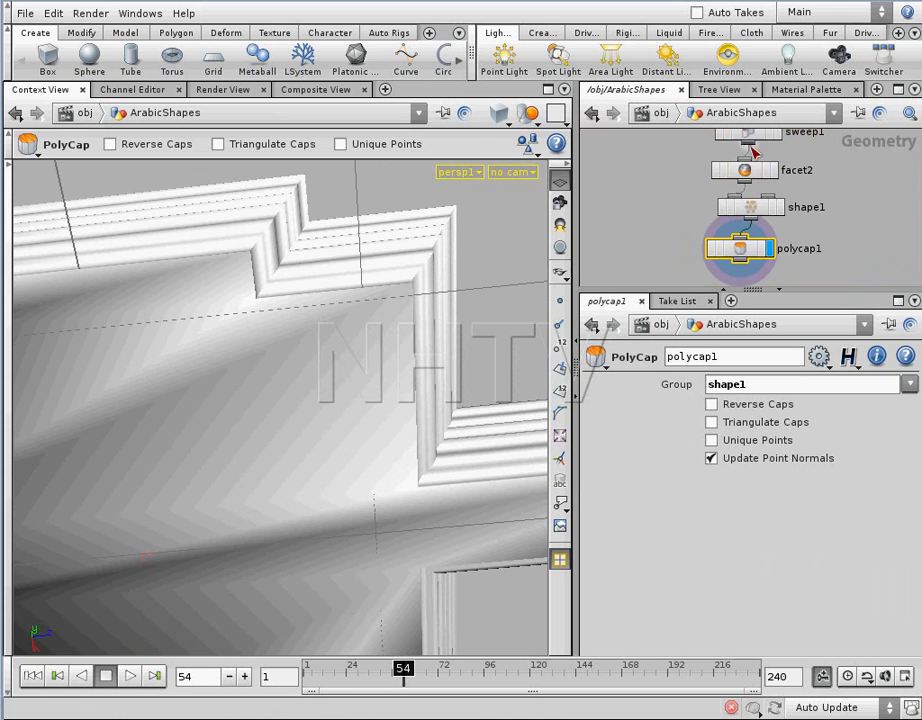
{"action": "left_click", "coordinate": [738, 199]}
{"action": "mouse_move", "coordinate": [749, 175]}
{"action": "left_mouse_down"}
{"action": "mouse_move", "coordinate": [804, 184]}
{"action": "mouse_move", "coordinate": [866, 267]}
{"action": "left_mouse_up"}
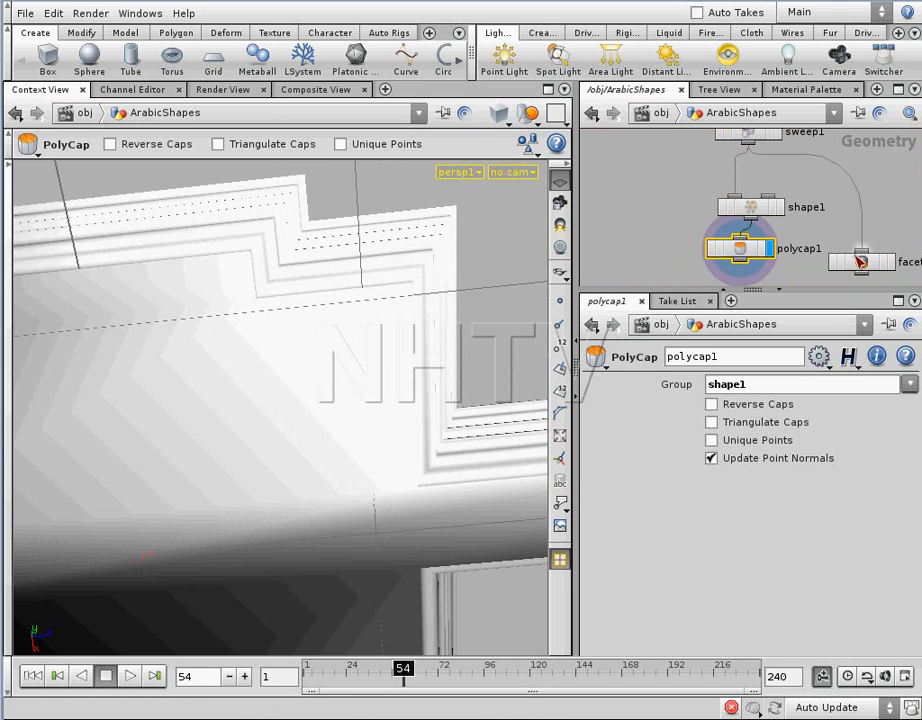
{"action": "left_click_drag", "start_coordinate": [673, 190], "coordinate": [770, 267]}
{"action": "left_click_drag", "start_coordinate": [750, 250], "coordinate": [751, 214]}
{"action": "mouse_move", "coordinate": [868, 262]}
{"action": "left_mouse_down"}
{"action": "mouse_move", "coordinate": [740, 280]}
{"action": "mouse_move", "coordinate": [752, 267]}
{"action": "left_mouse_up"}
{"action": "left_click", "coordinate": [779, 268]}
Hide the reference grid and scrub to frame 34 to view another variation of the capped shape from below and above.
{"action": "left_click_drag", "start_coordinate": [318, 358], "coordinate": [427, 310], "text": "alt"}
{"action": "right_click_drag", "start_coordinate": [428, 311], "coordinate": [428, 307]}
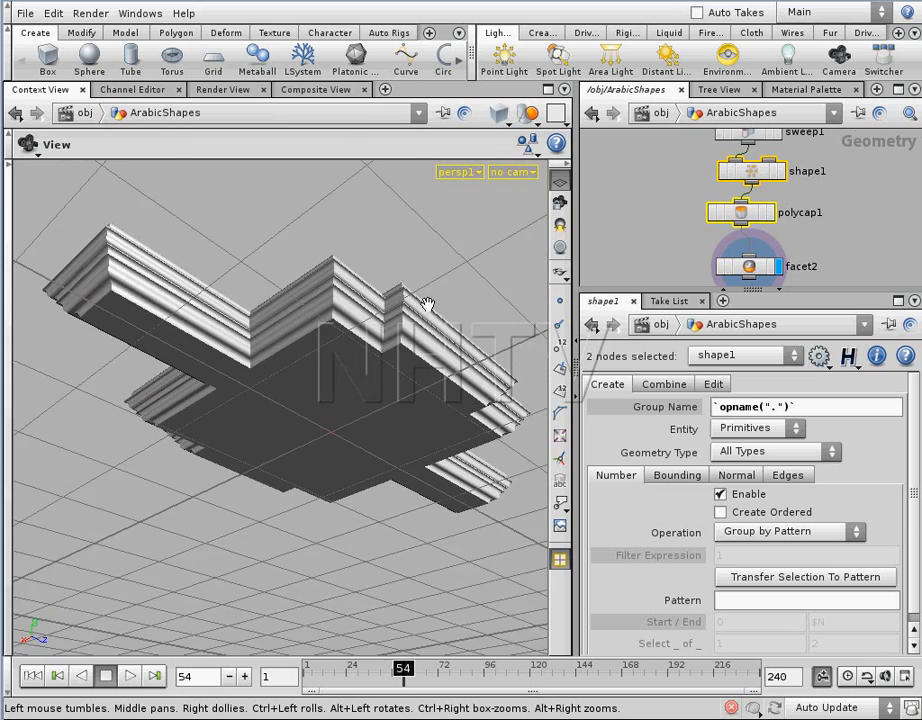
{"action": "left_click", "coordinate": [562, 184]}
{"action": "left_click_drag", "start_coordinate": [410, 290], "coordinate": [397, 385]}
{"action": "key", "text": "Return"}
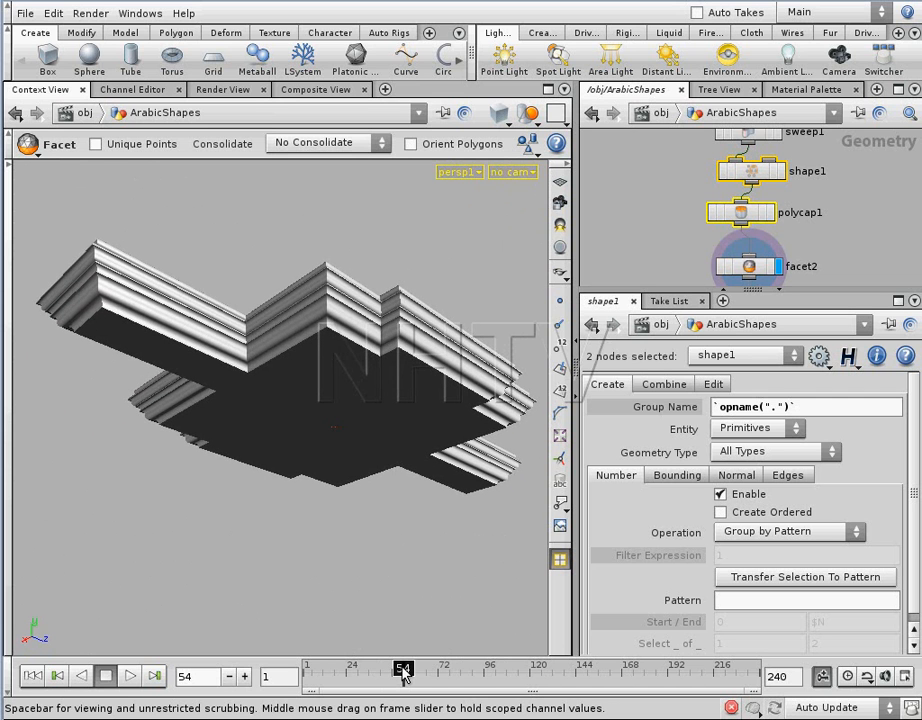
{"action": "left_click_drag", "start_coordinate": [403, 675], "coordinate": [365, 678]}
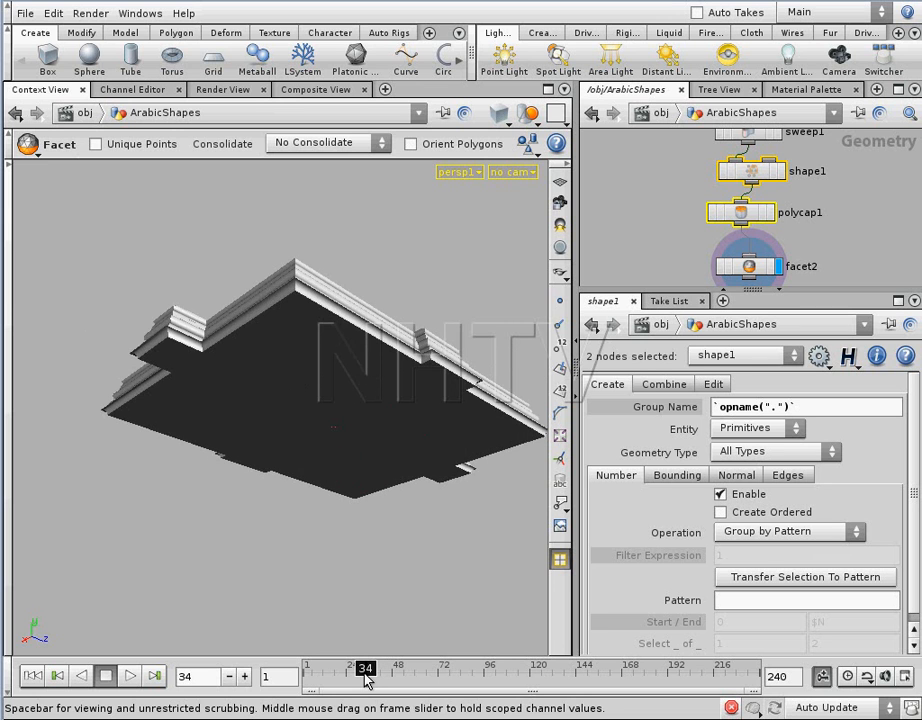
{"action": "left_click_drag", "start_coordinate": [412, 438], "coordinate": [370, 515]}
Set lsystem2's User generations to 33.
{"action": "scroll", "coordinate": [696, 191], "scroll_direction": "up", "scroll_amount": 10}
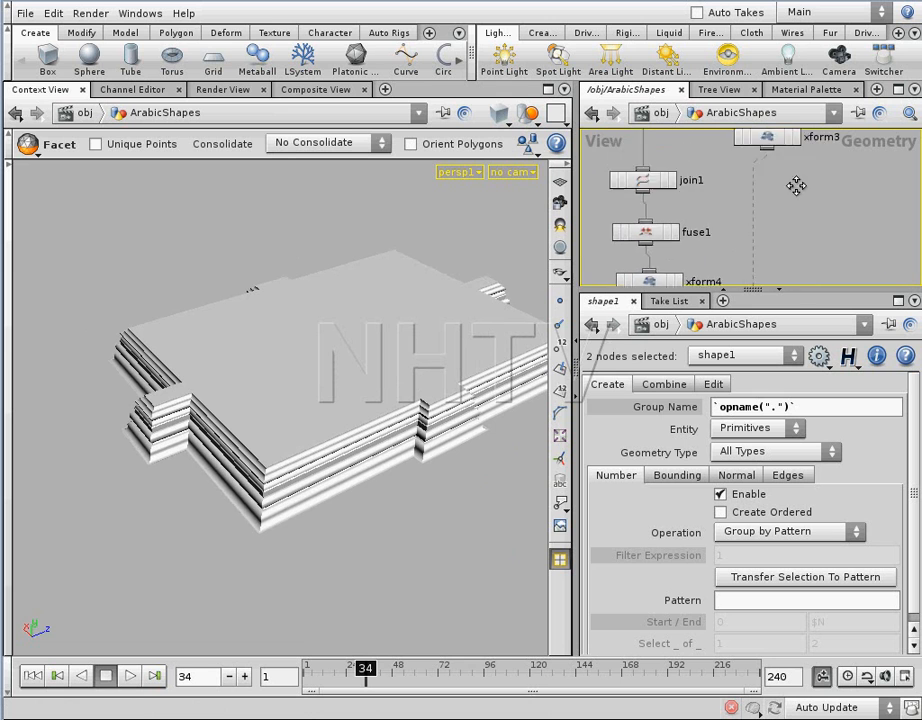
{"action": "scroll", "coordinate": [758, 190], "scroll_direction": "up", "scroll_amount": 10}
{"action": "scroll", "coordinate": [755, 206], "scroll_direction": "left", "scroll_amount": 3}
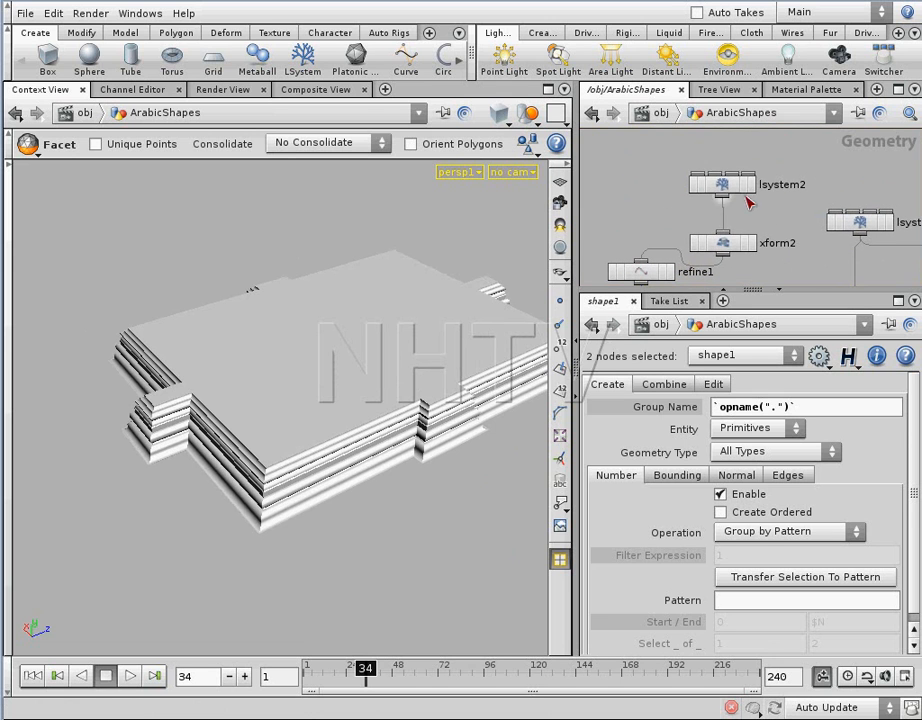
{"action": "left_click", "coordinate": [735, 188]}
{"action": "middle_click_drag", "start_coordinate": [752, 268], "coordinate": [915, 186]}
{"action": "middle_click_drag", "start_coordinate": [807, 240], "coordinate": [681, 257]}
{"action": "left_click", "coordinate": [617, 385]}
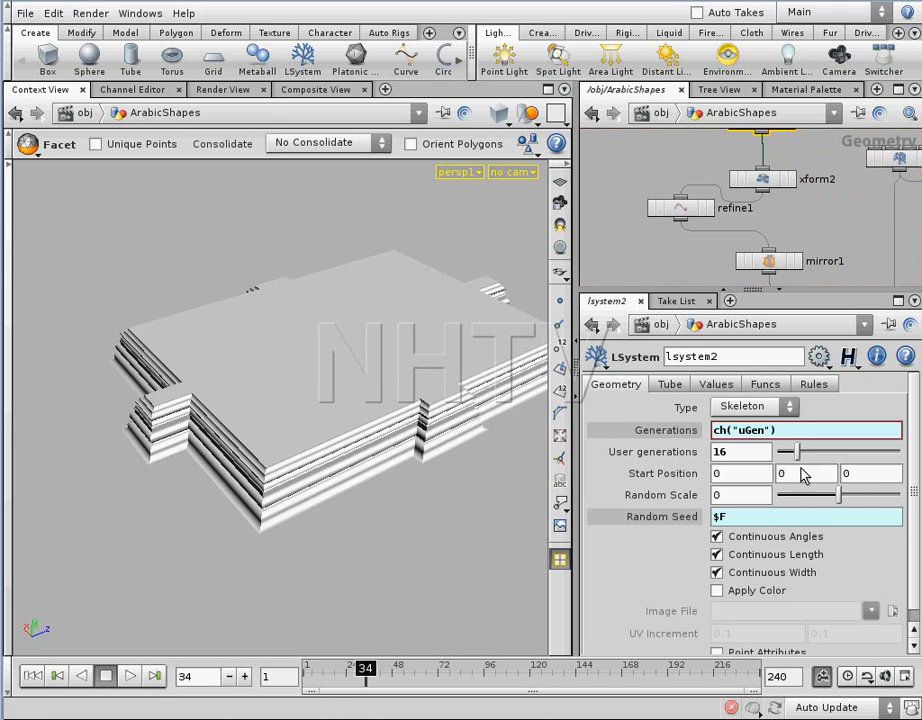
{"action": "left_click_drag", "start_coordinate": [799, 455], "coordinate": [822, 455]}
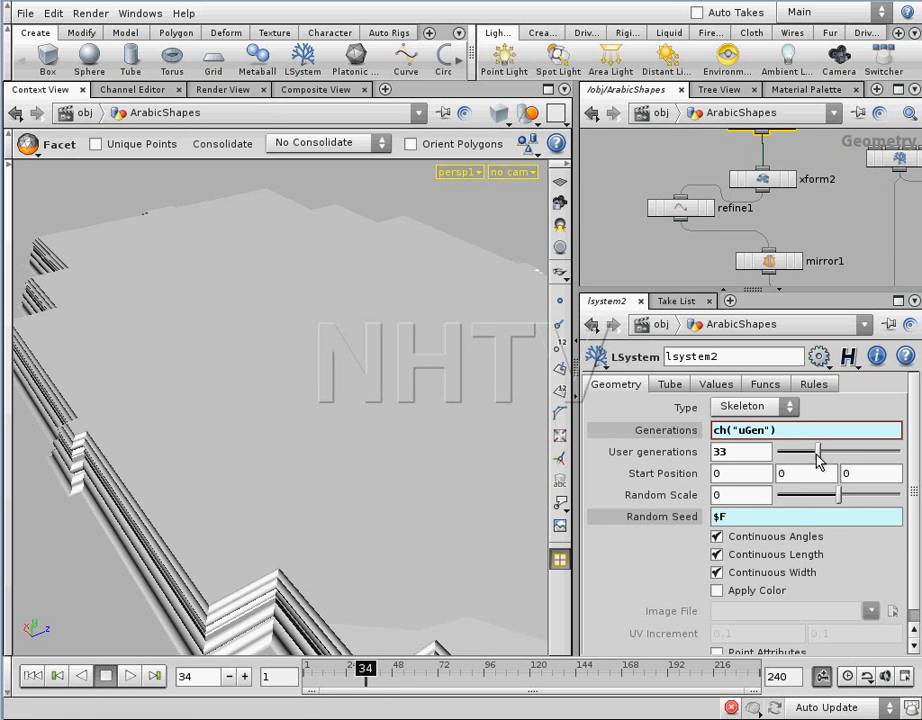
Scrub up to frame 42, viewing the shape variations from several angles and the moulding from the side.
{"action": "key", "text": "Escape"}
{"action": "left_click_drag", "start_coordinate": [319, 456], "coordinate": [415, 385]}
{"action": "left_click_drag", "start_coordinate": [370, 677], "coordinate": [377, 677]}
{"action": "key", "text": "Escape"}
{"action": "left_click_drag", "start_coordinate": [373, 552], "coordinate": [346, 562]}
{"action": "key", "text": "Return"}
{"action": "left_click_drag", "start_coordinate": [377, 670], "coordinate": [385, 677]}
{"action": "key", "text": "Escape"}
{"action": "left_click_drag", "start_coordinate": [434, 605], "coordinate": [246, 490]}
{"action": "right_click_drag", "start_coordinate": [246, 489], "coordinate": [335, 480]}
{"action": "left_click_drag", "start_coordinate": [335, 480], "coordinate": [372, 500]}
{"action": "key", "text": "Return"}
Advance to frame 46 and examine the moulding profile at a corner up close.
{"action": "left_click", "coordinate": [391, 670]}
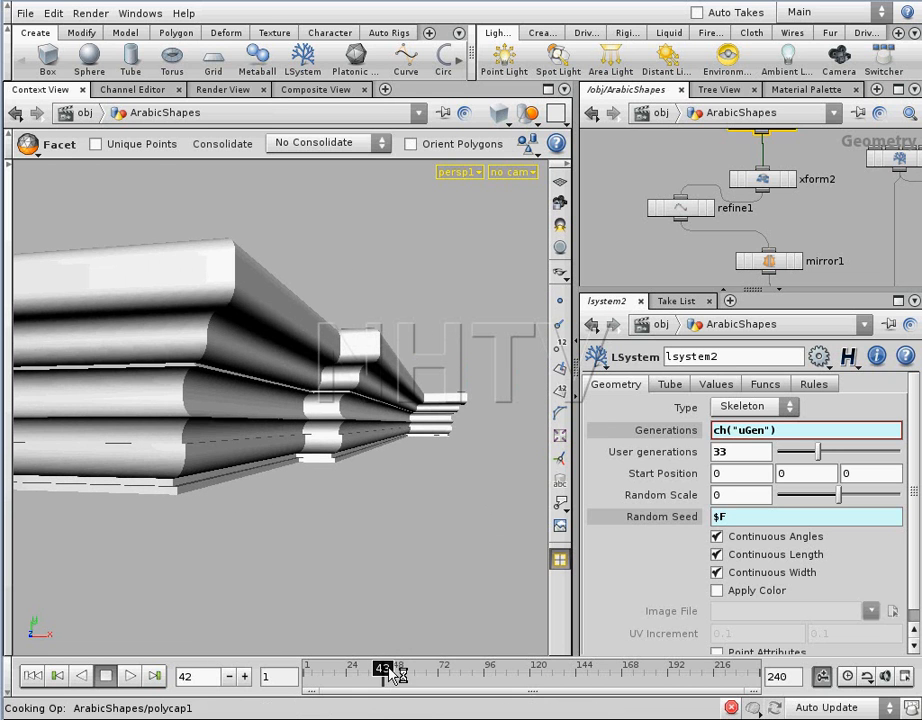
{"action": "left_click_drag", "start_coordinate": [391, 668], "coordinate": [395, 674]}
{"action": "key", "text": "space"}
{"action": "mouse_move", "coordinate": [300, 473]}
{"action": "left_mouse_down"}
{"action": "mouse_move", "coordinate": [214, 488]}
{"action": "mouse_move", "coordinate": [351, 440]}
{"action": "mouse_move", "coordinate": [412, 442]}
{"action": "mouse_move", "coordinate": [389, 465]}
{"action": "mouse_move", "coordinate": [272, 444]}
{"action": "mouse_move", "coordinate": [316, 459]}
{"action": "mouse_move", "coordinate": [302, 477]}
{"action": "mouse_move", "coordinate": [292, 461]}
{"action": "mouse_move", "coordinate": [290, 486]}
{"action": "left_mouse_up"}
{"action": "middle_click_drag", "start_coordinate": [290, 486], "coordinate": [339, 461]}
{"action": "left_click_drag", "start_coordinate": [339, 461], "coordinate": [381, 477]}
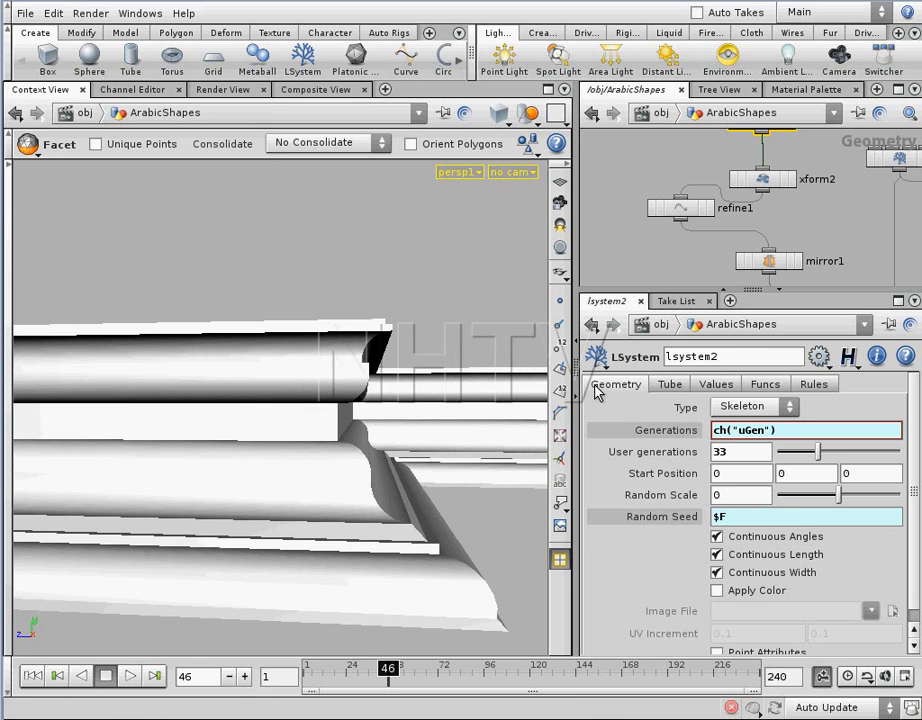
Examine the whole shape from above and its stepped moulding corners up close.
{"action": "key", "text": "Escape"}
{"action": "left_click_drag", "start_coordinate": [313, 412], "coordinate": [313, 539]}
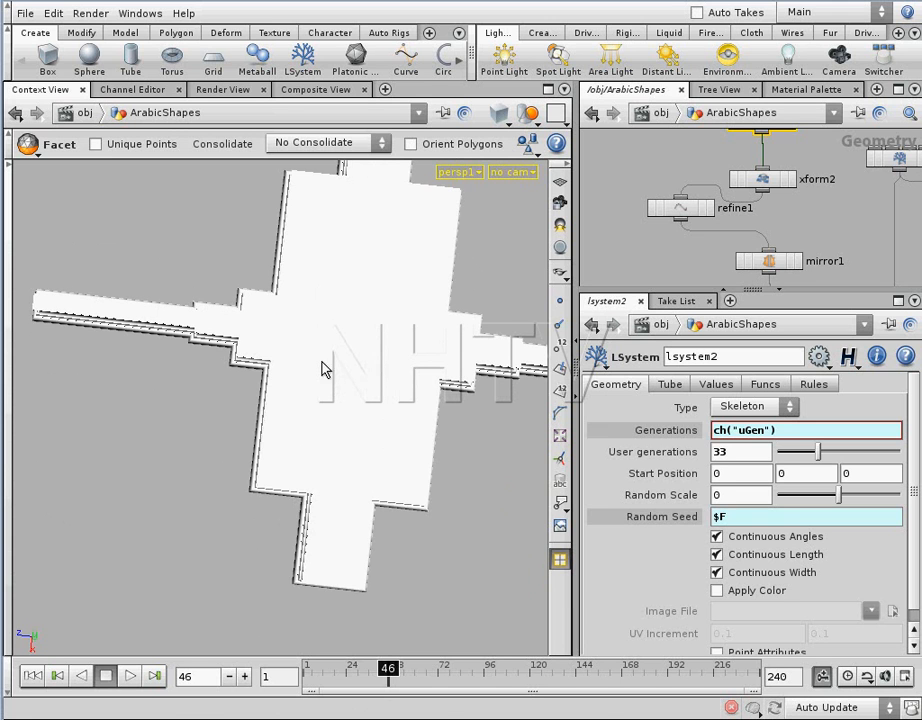
{"action": "key", "text": "space"}
{"action": "left_click_drag", "start_coordinate": [356, 457], "coordinate": [346, 350]}
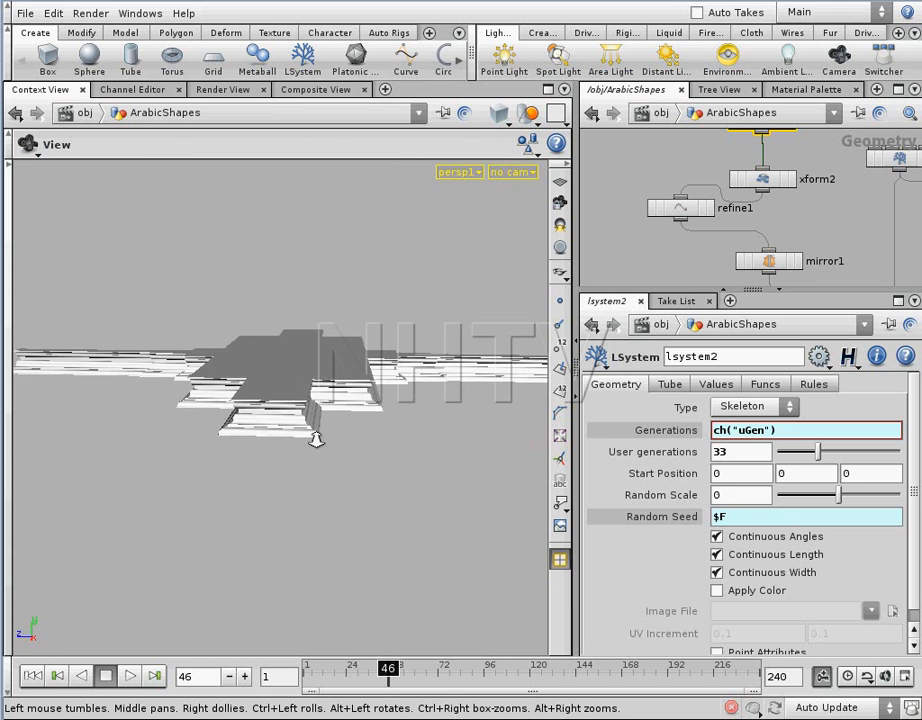
{"action": "right_click_drag", "start_coordinate": [348, 416], "coordinate": [412, 472]}
{"action": "left_click_drag", "start_coordinate": [412, 472], "coordinate": [362, 451]}
{"action": "right_click_drag", "start_coordinate": [362, 451], "coordinate": [383, 427]}
{"action": "left_click_drag", "start_coordinate": [364, 451], "coordinate": [391, 455]}
{"action": "right_click_drag", "start_coordinate": [391, 455], "coordinate": [352, 453]}
{"action": "left_click_drag", "start_coordinate": [352, 453], "coordinate": [377, 440]}
{"action": "middle_click_drag", "start_coordinate": [377, 440], "coordinate": [319, 490]}
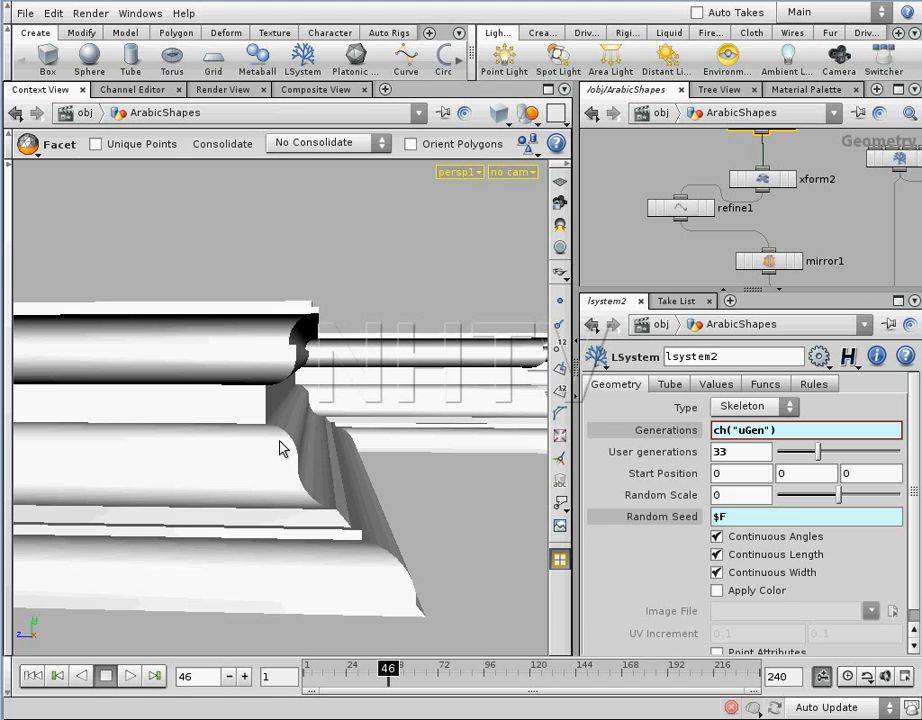
{"action": "left_click_drag", "start_coordinate": [281, 450], "coordinate": [298, 434], "text": "alt"}
{"action": "right_click_drag", "start_coordinate": [381, 440], "coordinate": [392, 442], "text": "alt"}
{"action": "middle_click_drag", "start_coordinate": [392, 442], "coordinate": [347, 445], "text": "alt"}
{"action": "left_click_drag", "start_coordinate": [347, 445], "coordinate": [352, 464], "text": "alt"}
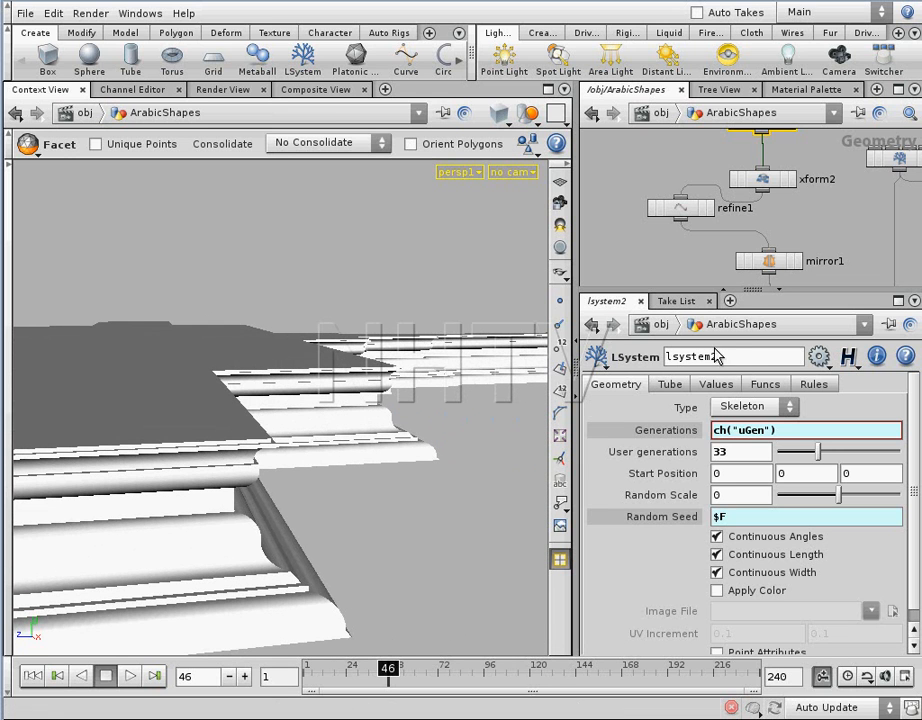
Look over the node network and bring up lsystem2's rules for review.
{"action": "middle_click_drag", "start_coordinate": [839, 160], "coordinate": [800, 236], "text": "alt"}
{"action": "left_click_drag", "start_coordinate": [731, 197], "coordinate": [724, 193]}
{"action": "left_click", "coordinate": [749, 195]}
{"action": "middle_click_drag", "start_coordinate": [770, 274], "coordinate": [817, 212]}
{"action": "right_click_drag", "start_coordinate": [825, 214], "coordinate": [768, 263]}
{"action": "middle_click_drag", "start_coordinate": [828, 243], "coordinate": [746, 219], "text": "alt"}
{"action": "right_click_drag", "start_coordinate": [746, 219], "coordinate": [783, 231], "text": "alt"}
{"action": "scroll", "coordinate": [783, 230], "scroll_direction": "up", "scroll_amount": 5}
{"action": "left_click", "coordinate": [775, 232]}
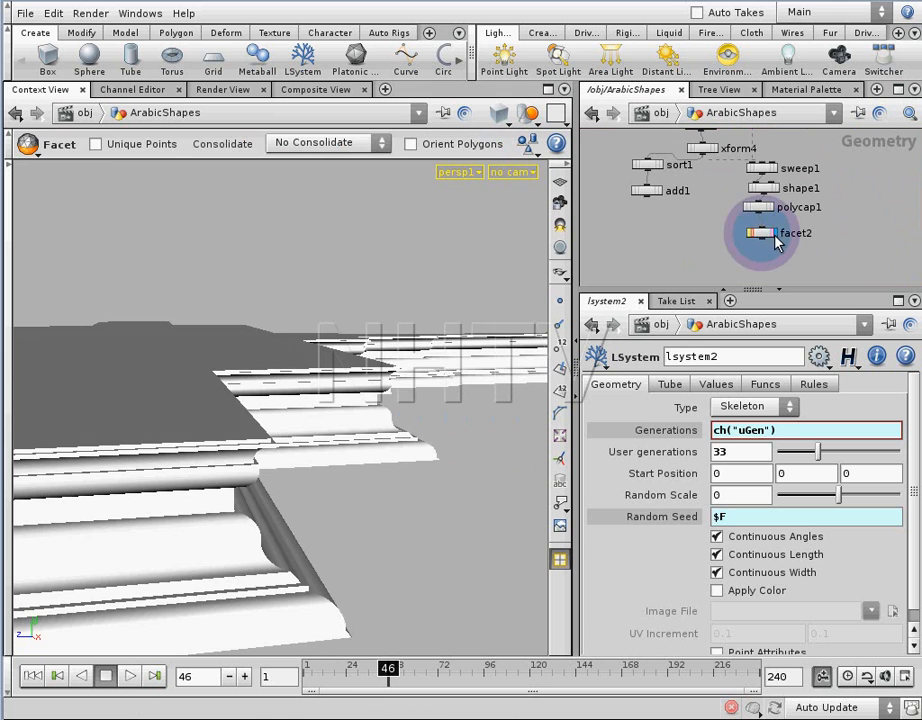
{"action": "middle_click_drag", "start_coordinate": [690, 214], "coordinate": [718, 300], "text": "alt"}
{"action": "left_click", "coordinate": [704, 193]}
{"action": "left_click", "coordinate": [810, 384]}
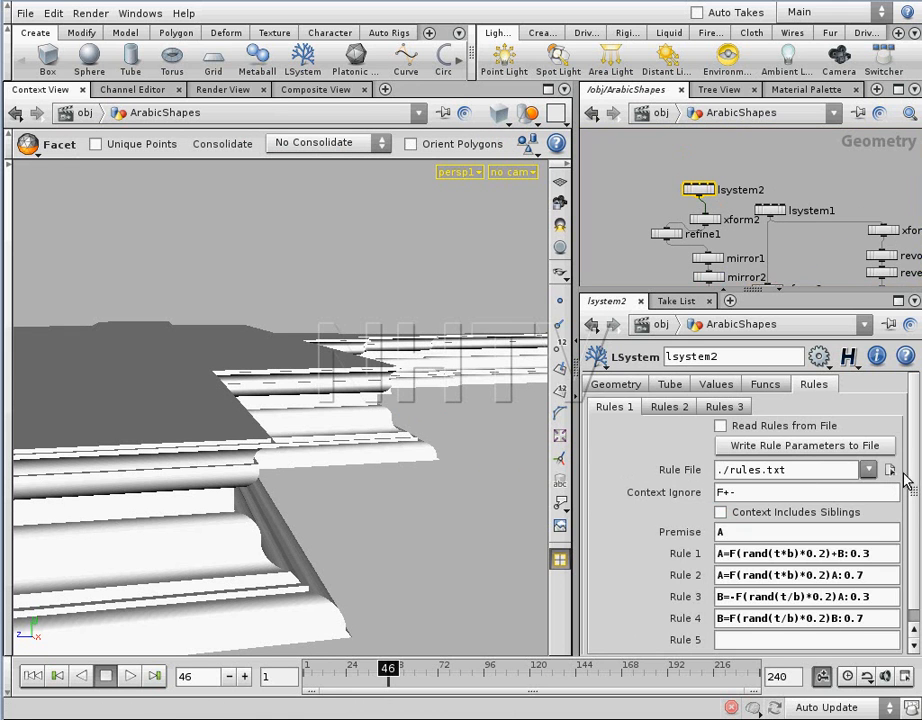
{"action": "left_click_drag", "start_coordinate": [912, 483], "coordinate": [908, 515]}
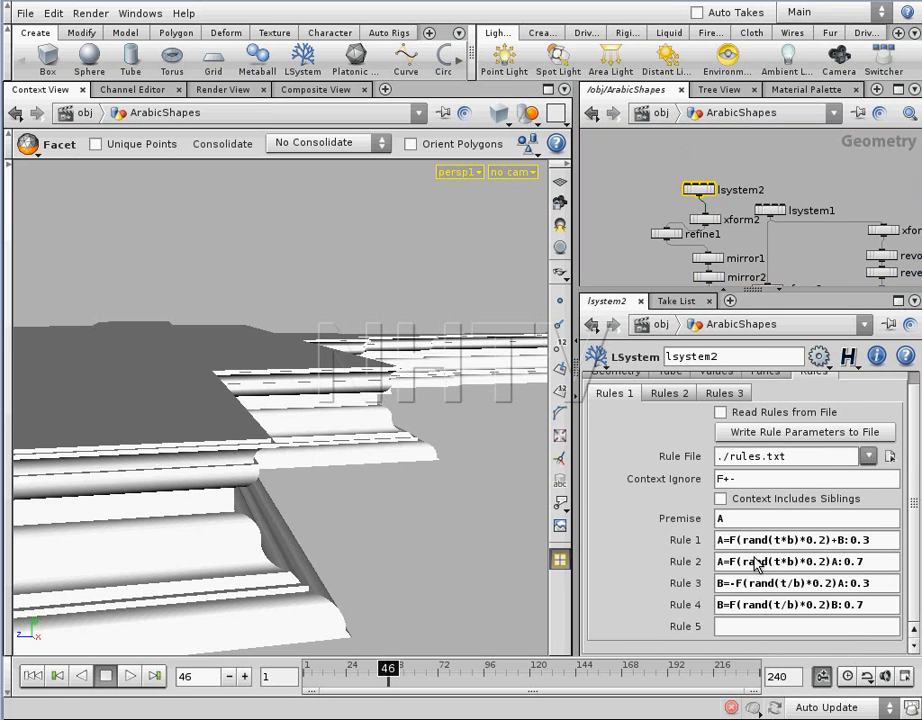
Check the minus turn in lsystem2's Rule 3 and compare it with the outline's corners seen from above.
{"action": "left_click", "coordinate": [729, 583]}
{"action": "type", "text": "-"}
{"action": "key", "text": "Escape"}
{"action": "left_click_drag", "start_coordinate": [362, 447], "coordinate": [325, 458]}
{"action": "key", "text": "Return"}
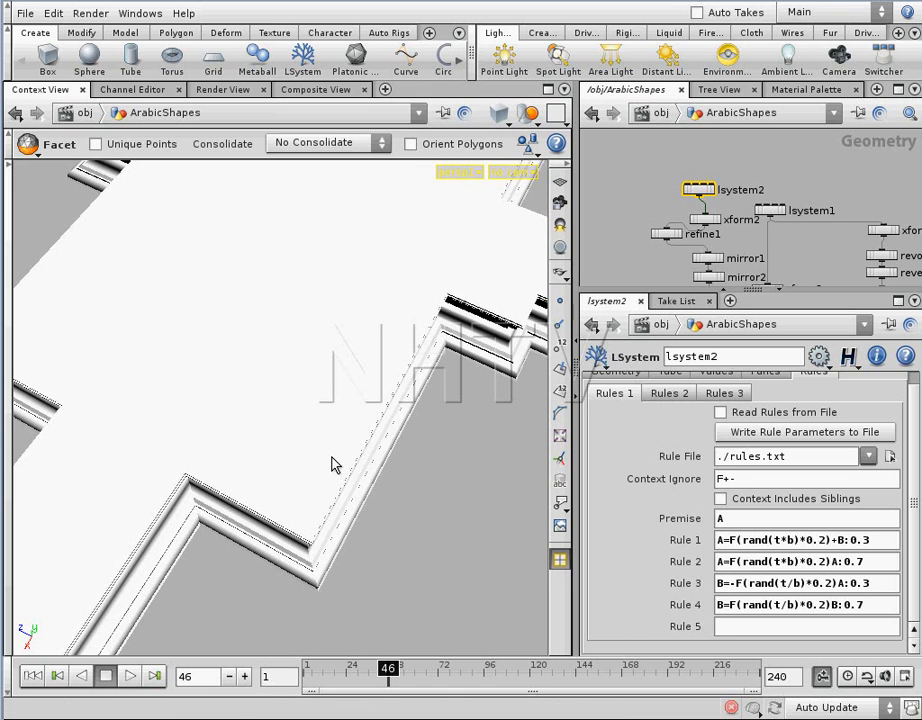